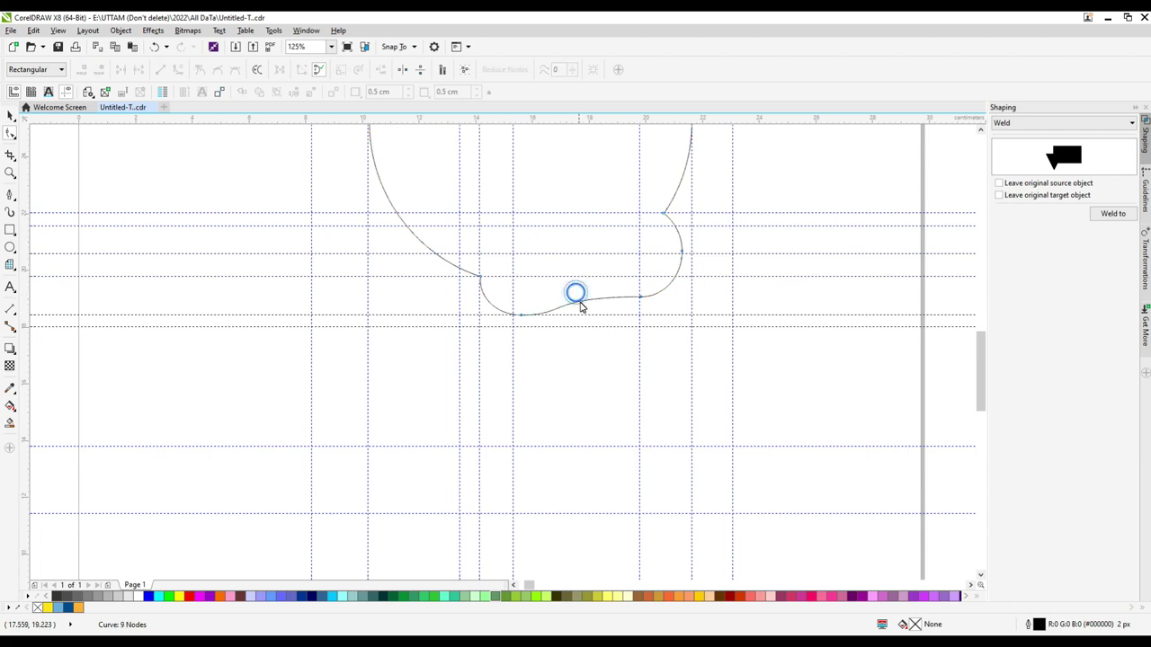
Step: Remove the extra node along the bottom of the head outline and smooth the chin curve between the cheeks
scroll(630, 261, "down", 2)
scroll(635, 297, "up", 2)
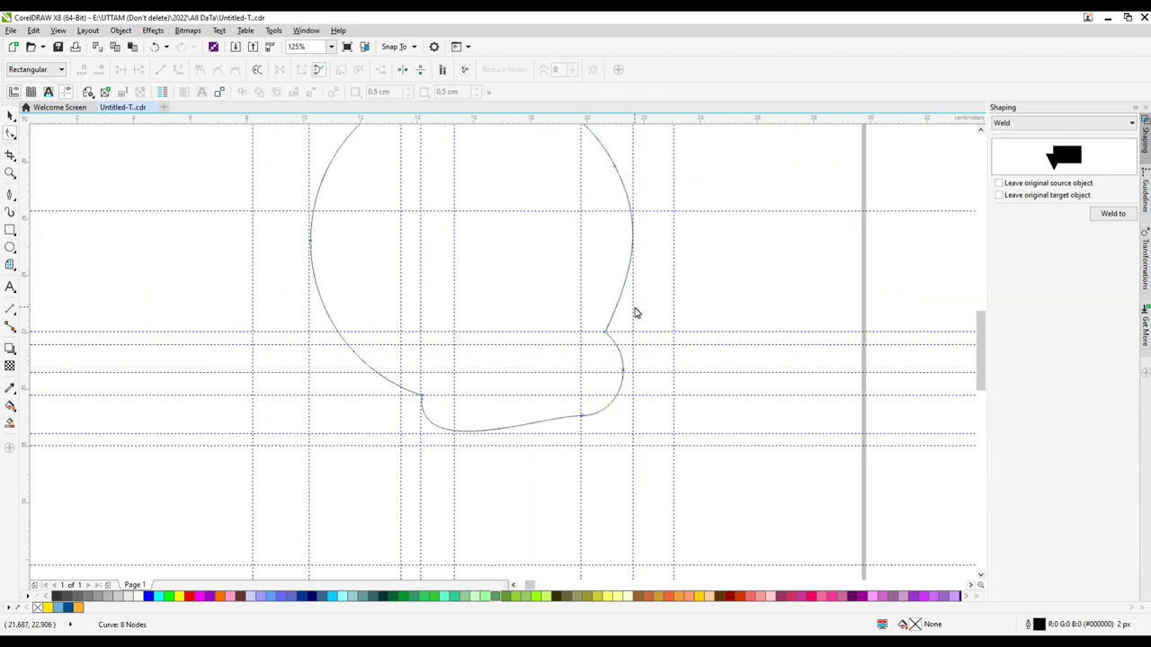
scroll(477, 247, "down", 2)
Step: Draw the neck and back of the character's body with the Pen tool, from the chin down to the lower guidelines
left_click(9, 194)
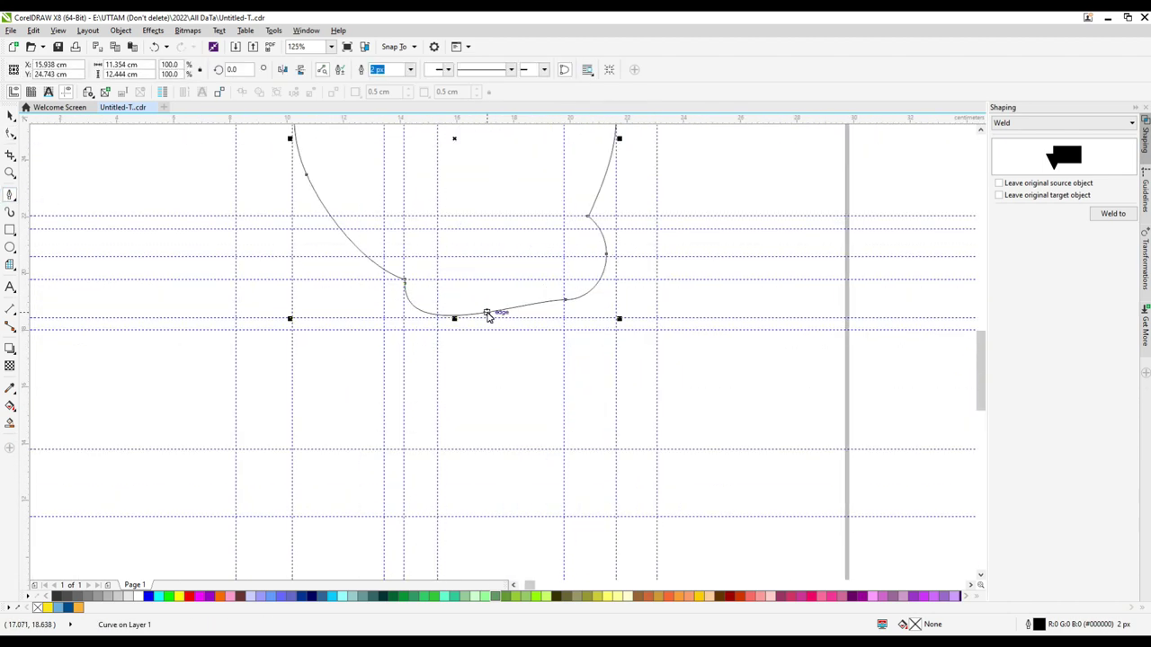
scroll(488, 314, "up", 2)
left_click(450, 243)
left_click_drag(519, 333, 499, 350)
left_click(450, 495)
scroll(480, 458, "down", 2)
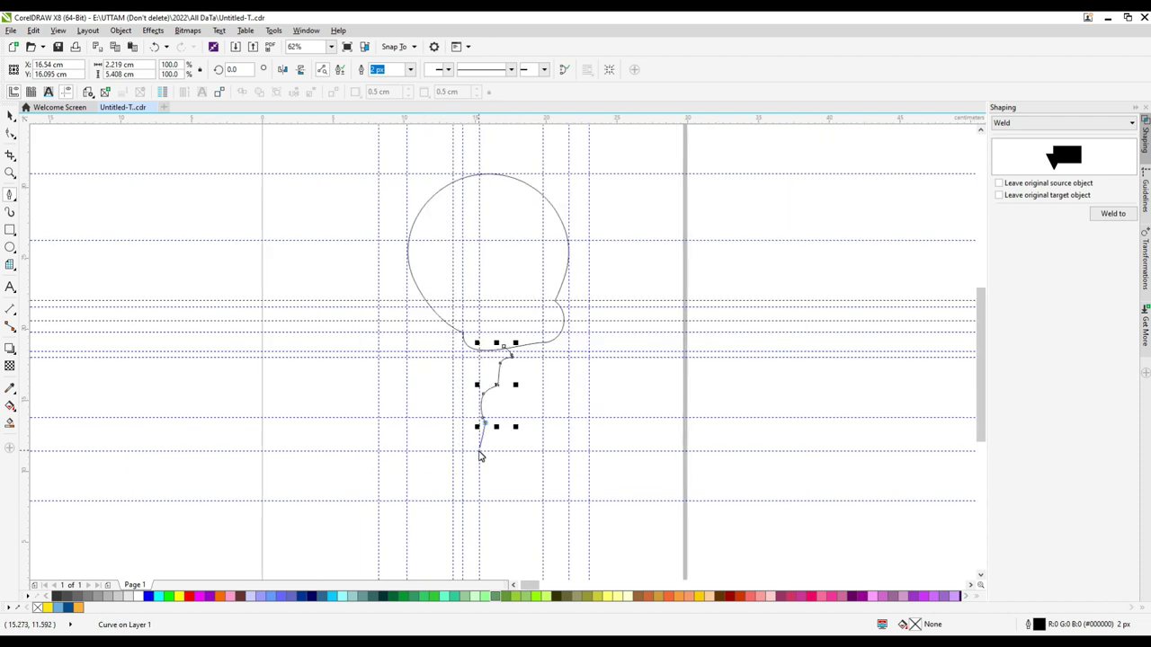
Step: Continue the body outline around the two rounded leg stubs at the bottom and up the opposite side
scroll(513, 450, "up", 2)
left_click(482, 402)
left_click_drag(654, 448, 681, 450)
scroll(691, 446, "up", 1)
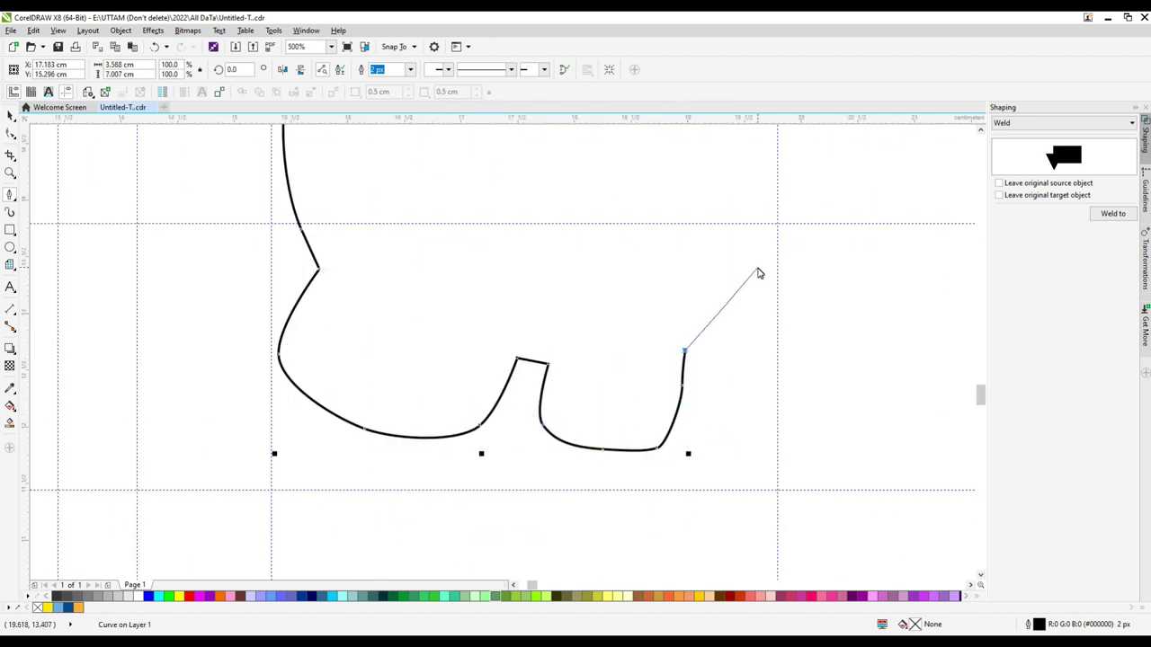
Step: Extend the body outline into the right arm and trace the small finger bumps of the hand
left_click(748, 171)
scroll(789, 238, "down", 1)
scroll(858, 202, "up", 2)
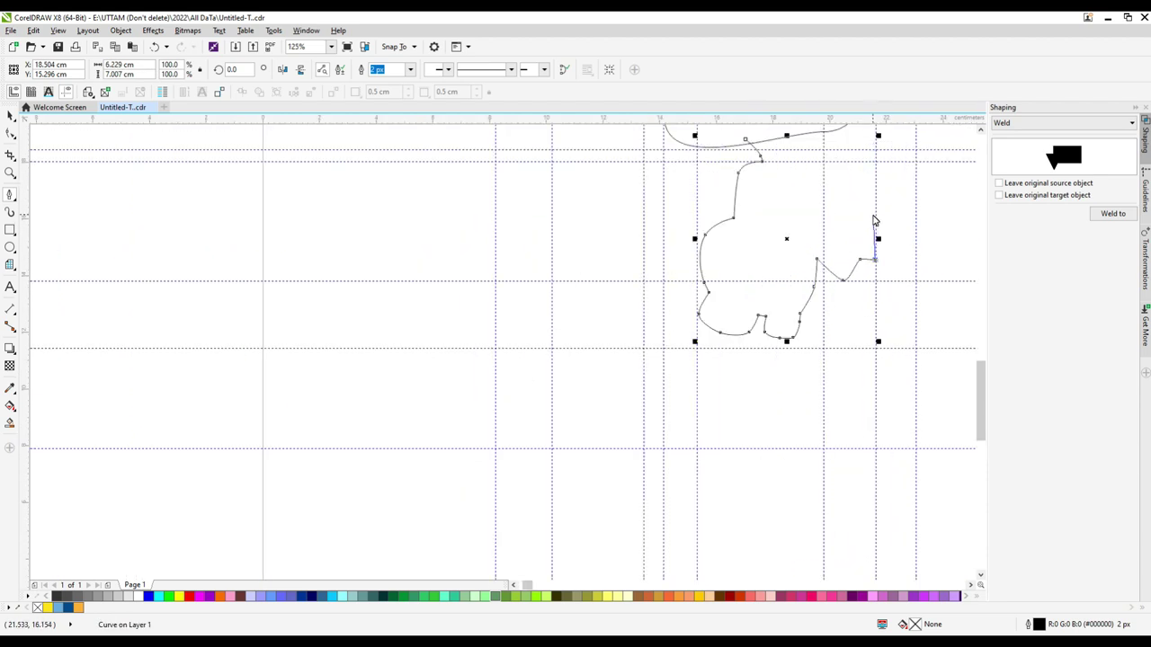
left_click(883, 296)
left_click_drag(863, 247, 833, 244)
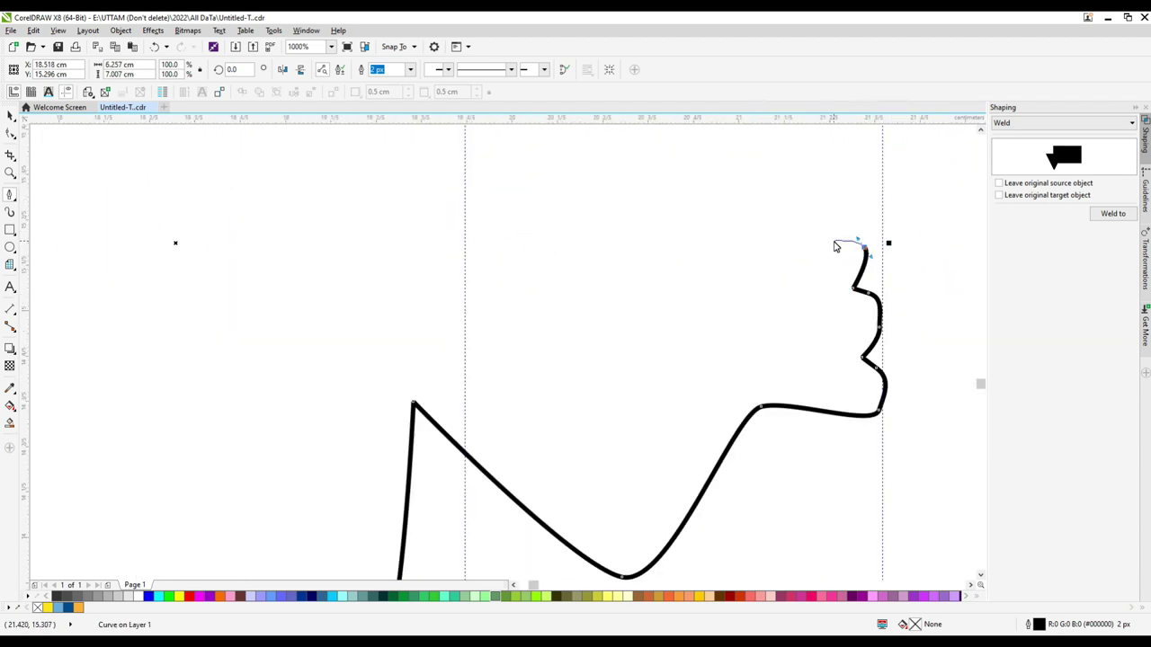
Step: Finish the upper edge of the arm back to the chin and join the body with the head into one outline
scroll(764, 189, "down", 2)
scroll(733, 186, "down", 1)
scroll(710, 179, "up", 1)
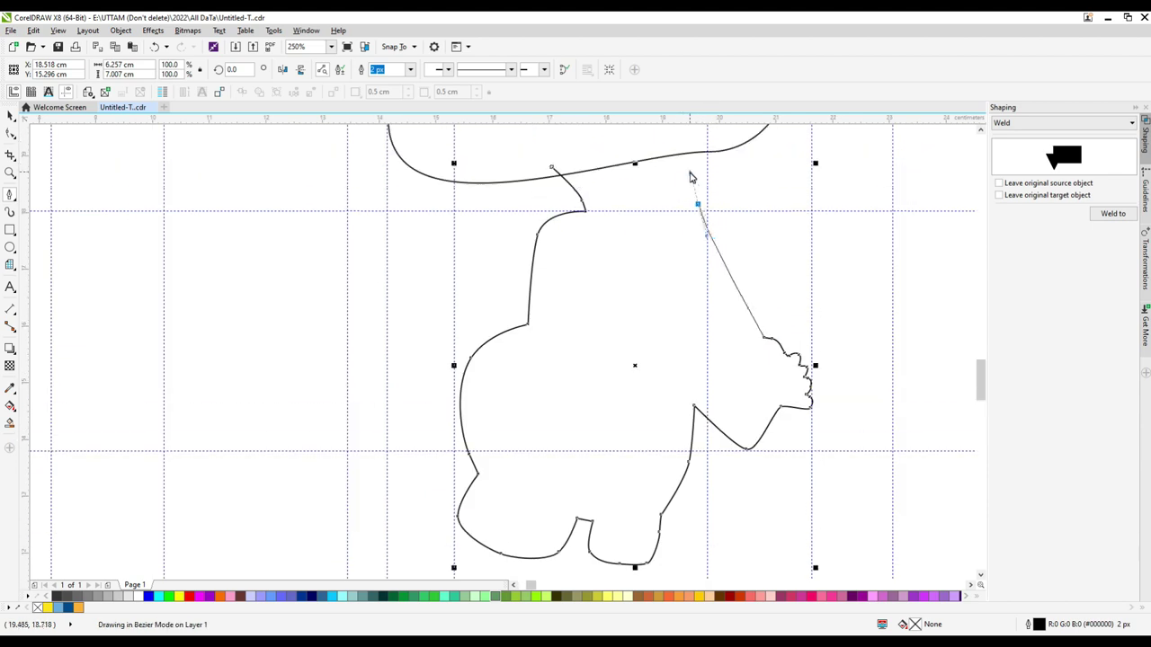
left_click(662, 155)
scroll(629, 270, "down", 4)
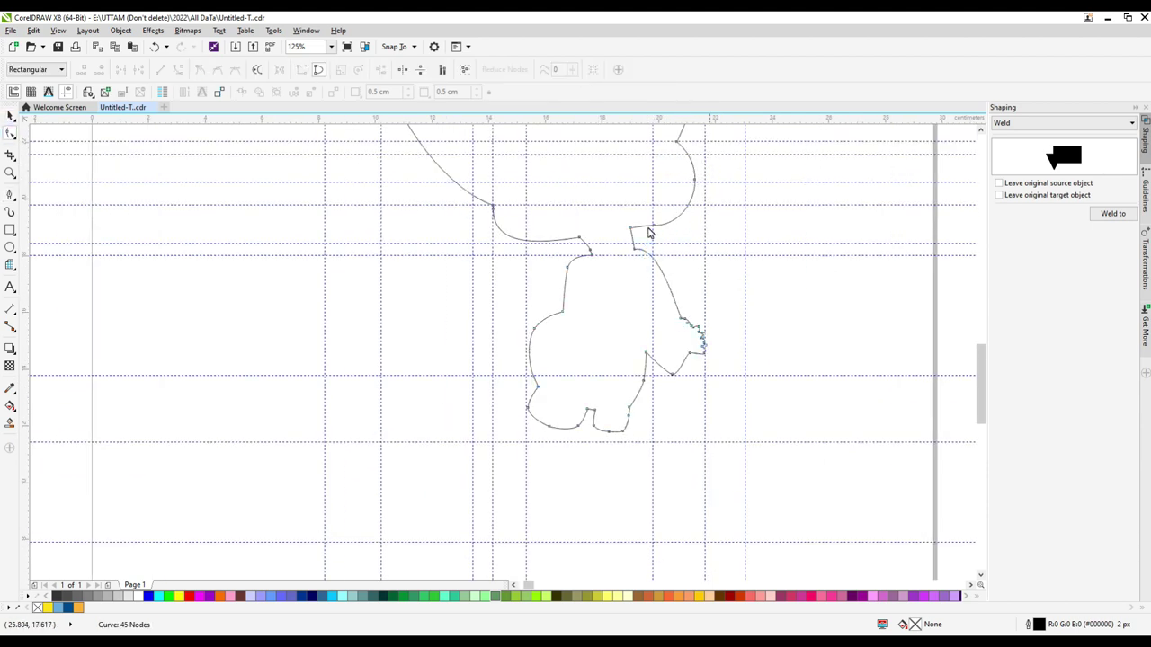
Step: Draw a pointed, leaf-shaped closed curve about 1.4 × 2.9 cm on the left side of the body with the Pen tool
scroll(593, 332, "up", 2)
left_click(593, 332)
scroll(592, 332, "up", 2)
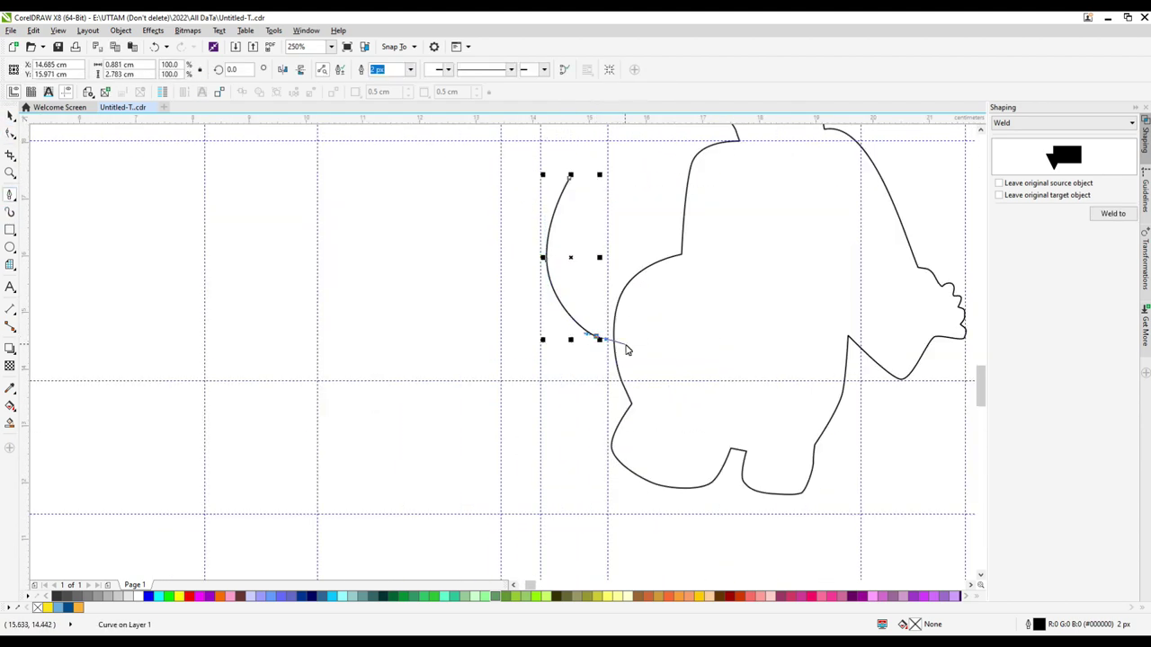
scroll(542, 319, "down", 1)
Step: Reshape the right leg stub of the body into a smooth round curve by adjusting its nodes
key("F10")
scroll(634, 396, "up", 1)
left_click_drag(651, 372, 648, 373)
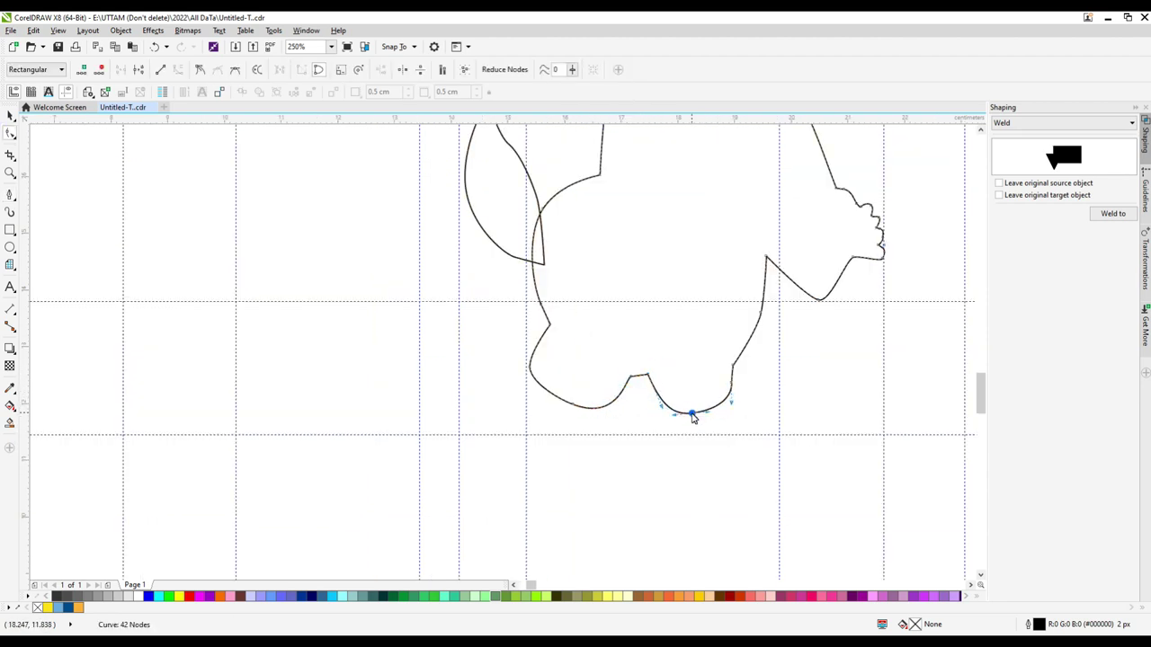
scroll(692, 415, "up", 1)
left_click_drag(733, 396, 733, 405)
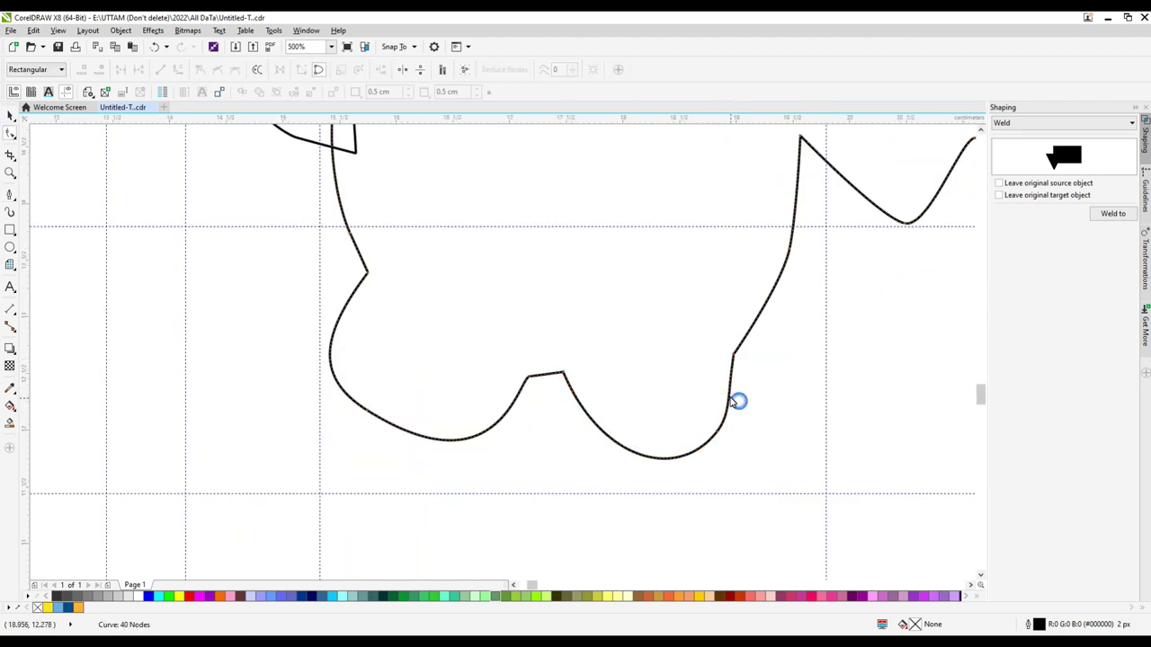
scroll(736, 401, "up", 2)
scroll(590, 390, "down", 3)
scroll(619, 420, "up", 1)
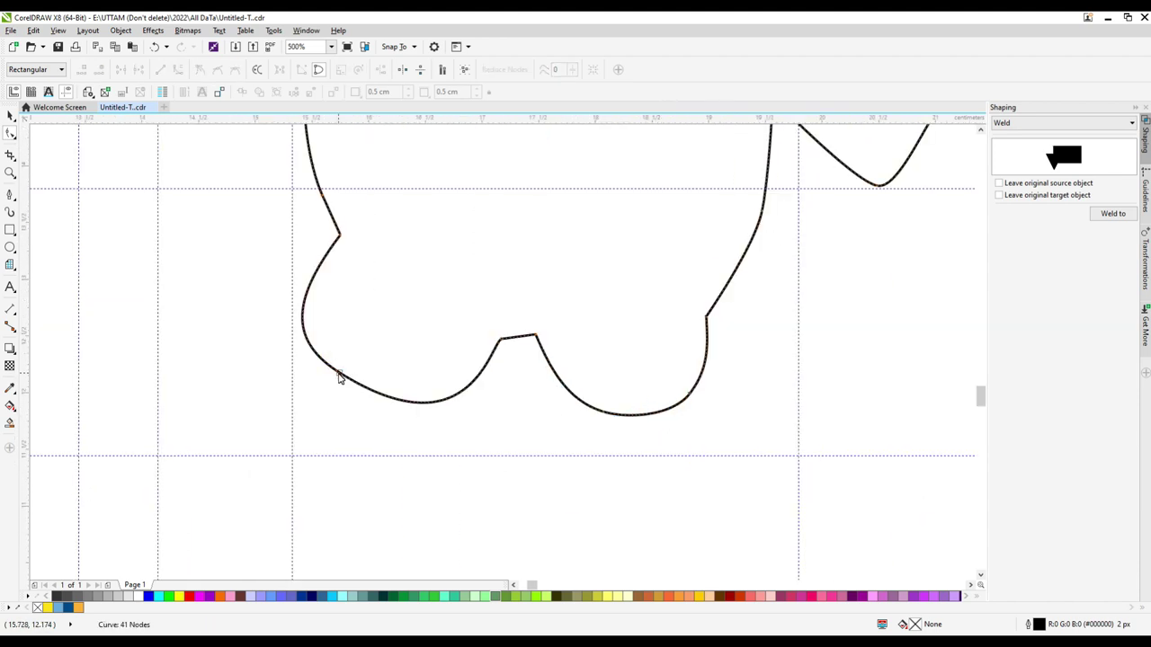
Step: Round off the left leg stub and adjust the body curve just above it
scroll(334, 377, "up", 1)
left_click_drag(335, 378, 326, 293)
scroll(326, 294, "down", 3)
scroll(360, 206, "up", 1)
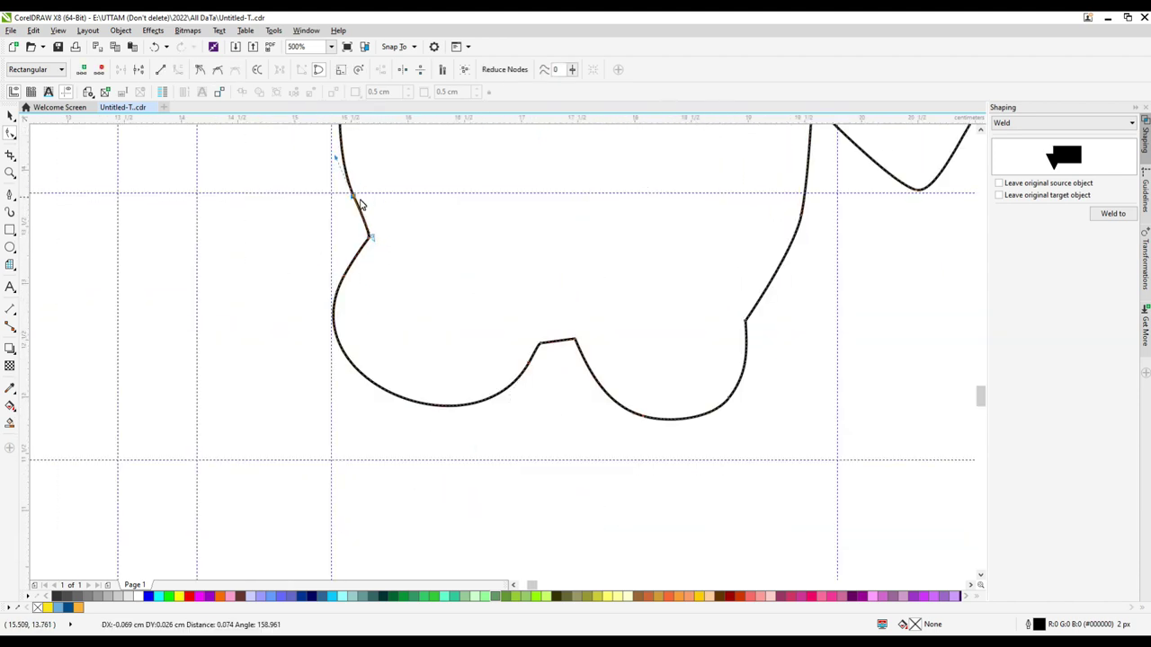
scroll(432, 280, "down", 1)
scroll(432, 280, "up", 1)
left_click(439, 295)
Step: Draw the long left foot, about 8 cm wide, as a closed Pen curve starting from the left leg stub
scroll(375, 368, "down", 2)
scroll(489, 396, "up", 1)
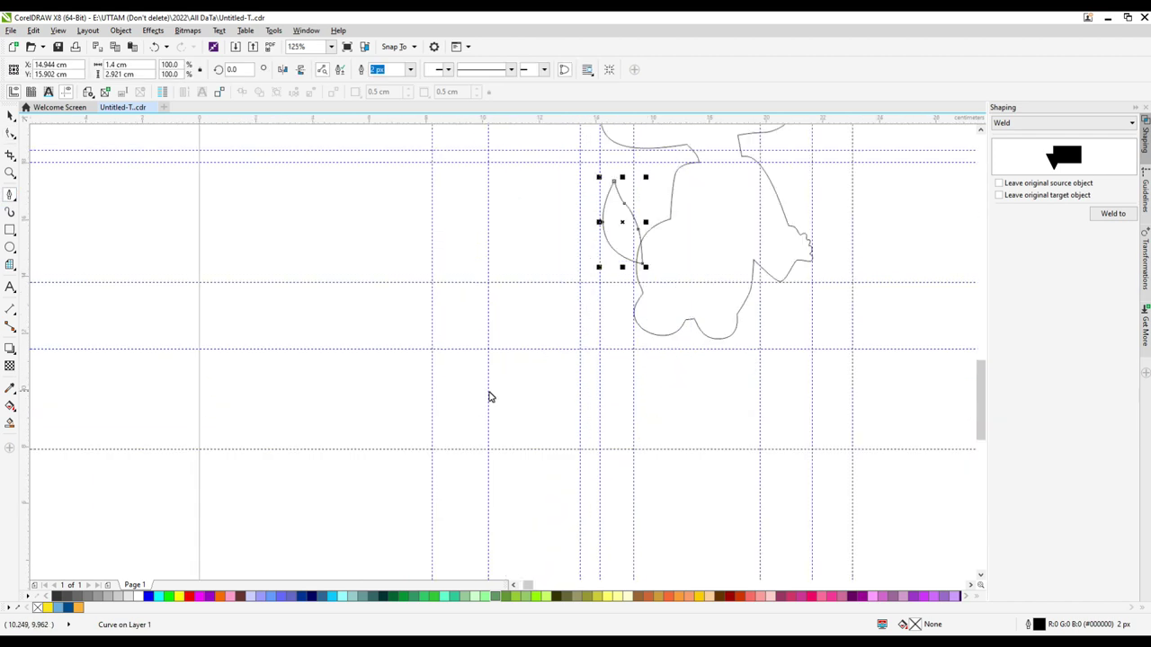
scroll(575, 374, "up", 2)
left_click(658, 330)
scroll(566, 479, "down", 2)
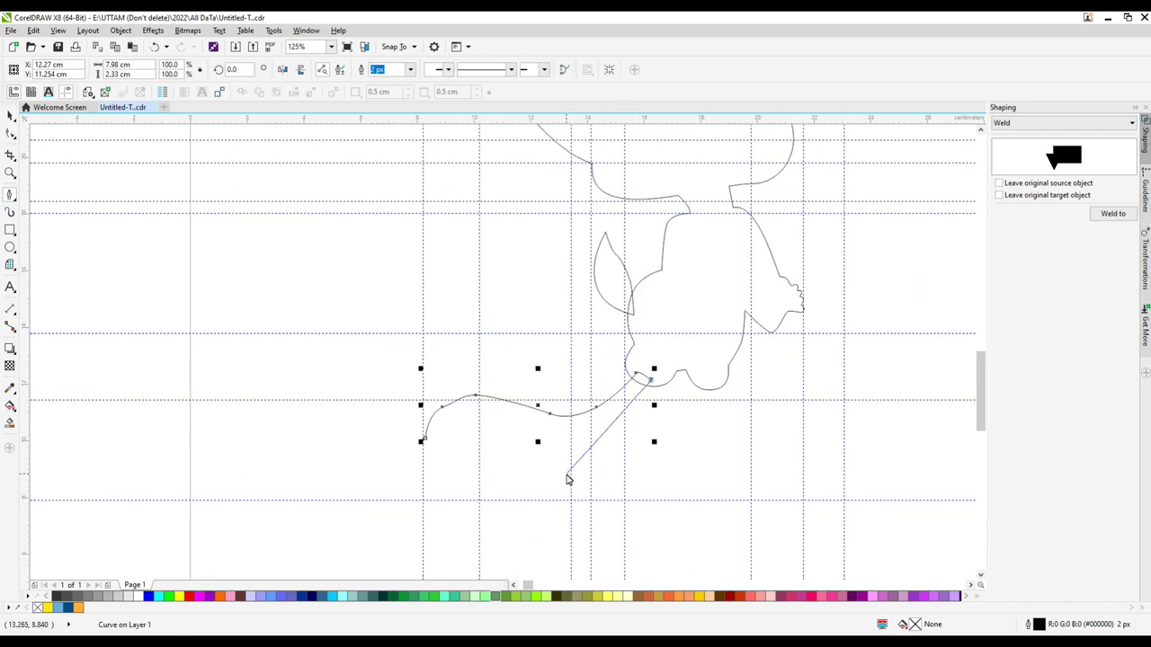
scroll(414, 486, "up", 2)
left_click(416, 400)
Step: Smooth the left foot's toe and upper edge, and place a mirrored copy under the right leg at 68.1% width
key("F10")
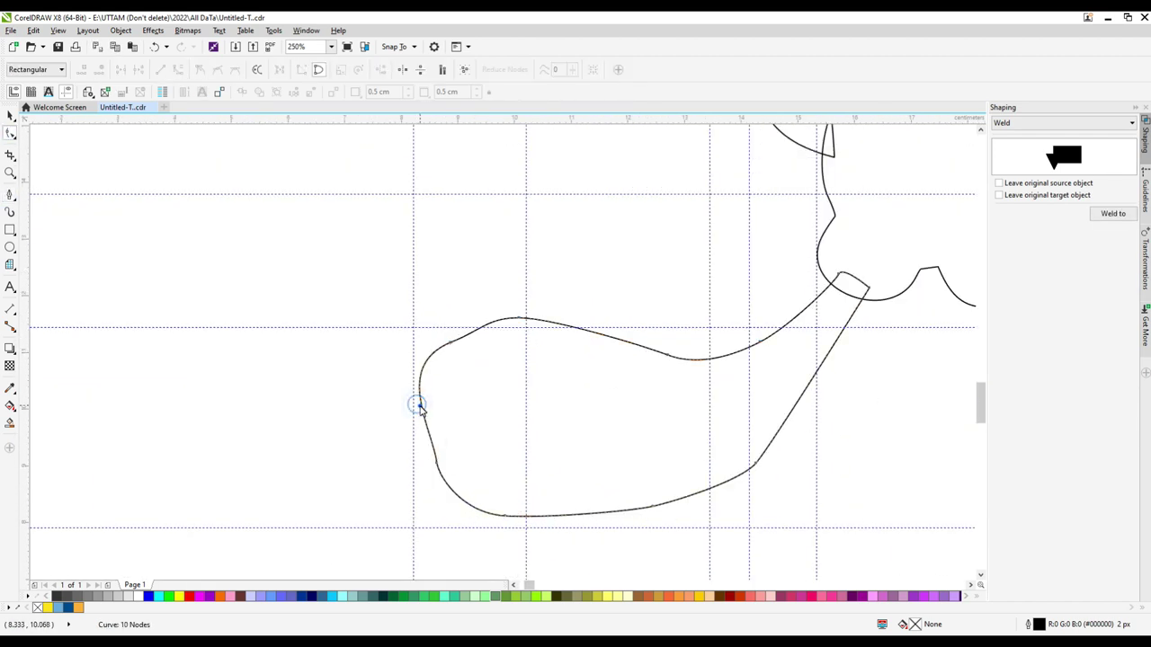
scroll(867, 281, "up", 2)
scroll(724, 311, "down", 1)
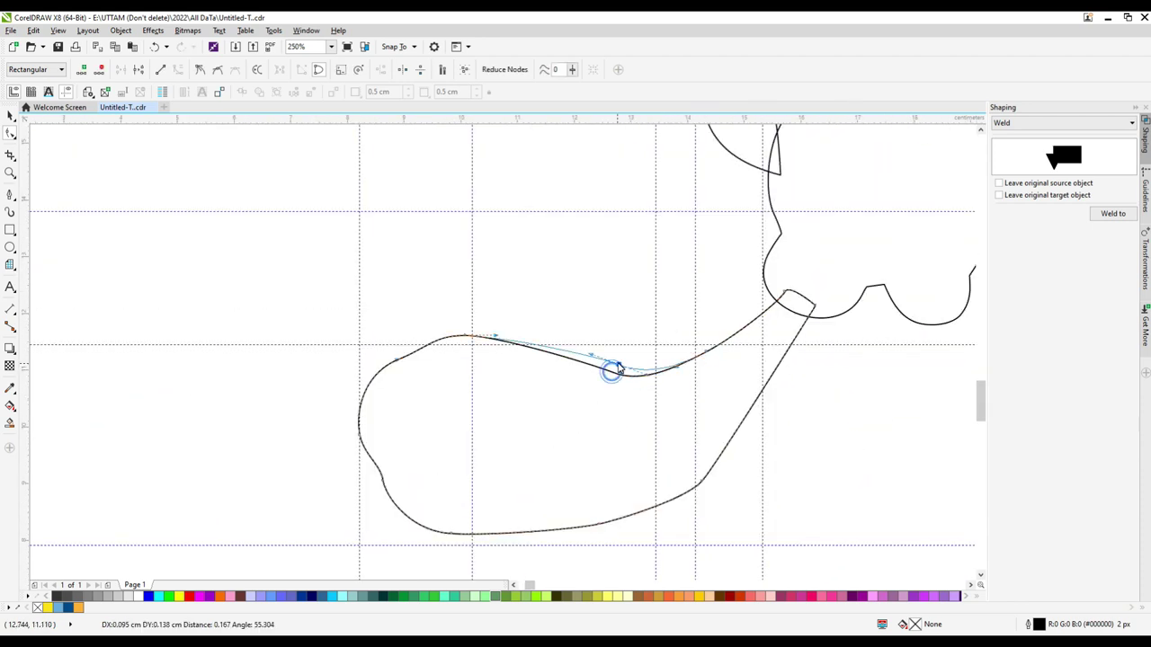
scroll(525, 419, "down", 2)
key("space")
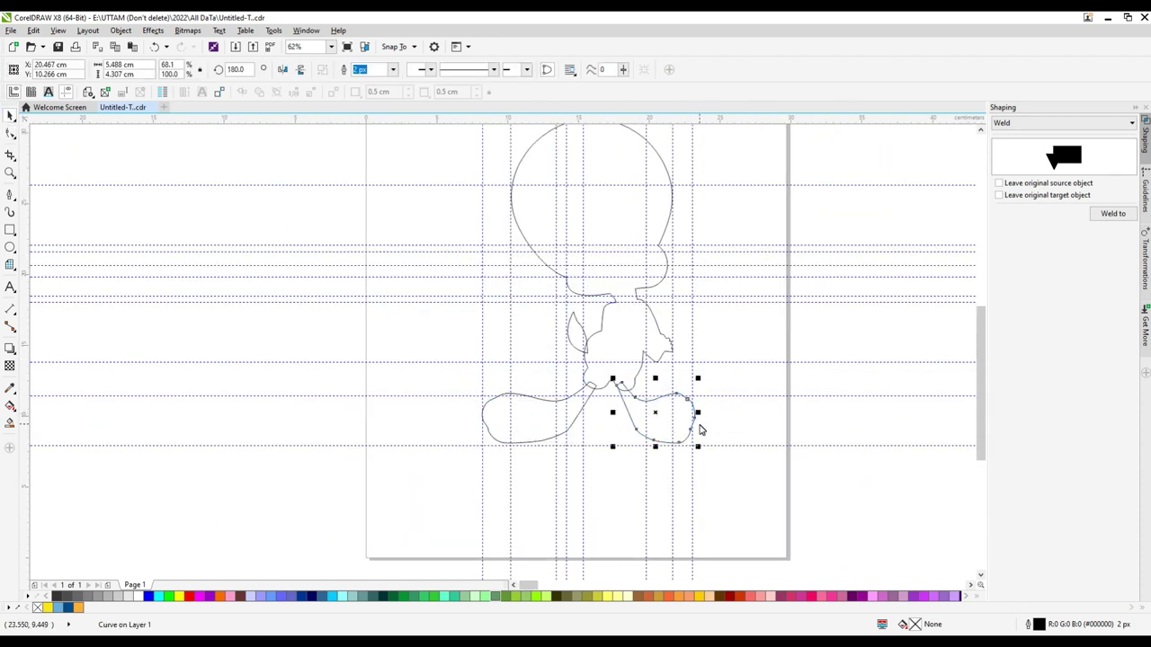
Step: Reshape the right foot's ankle, inner bend and underside with the Shape tool
key("F10")
scroll(700, 427, "up", 1)
scroll(573, 440, "up", 1)
left_click_drag(533, 359, 537, 361)
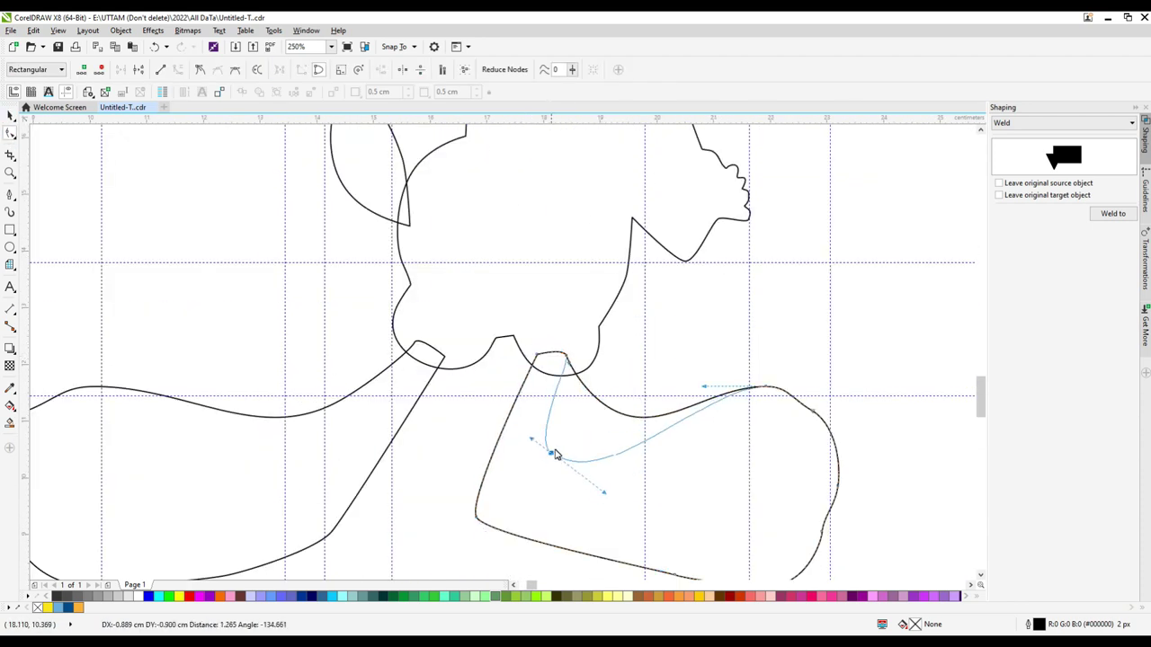
left_click_drag(555, 454, 555, 454)
scroll(612, 468, "down", 2)
left_click(663, 478)
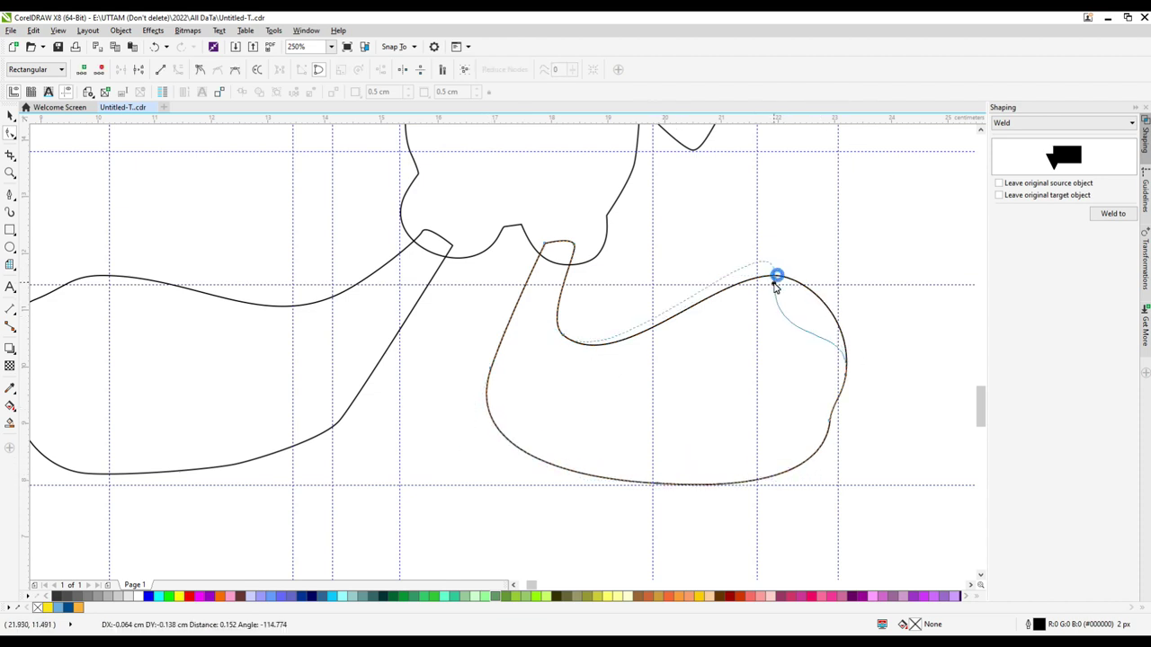
Step: Round the toe end of the right foot by moving its nodes and deleting the surplus one
scroll(569, 241, "up", 2)
scroll(719, 425, "down", 3)
scroll(720, 414, "up", 1)
left_click(719, 404)
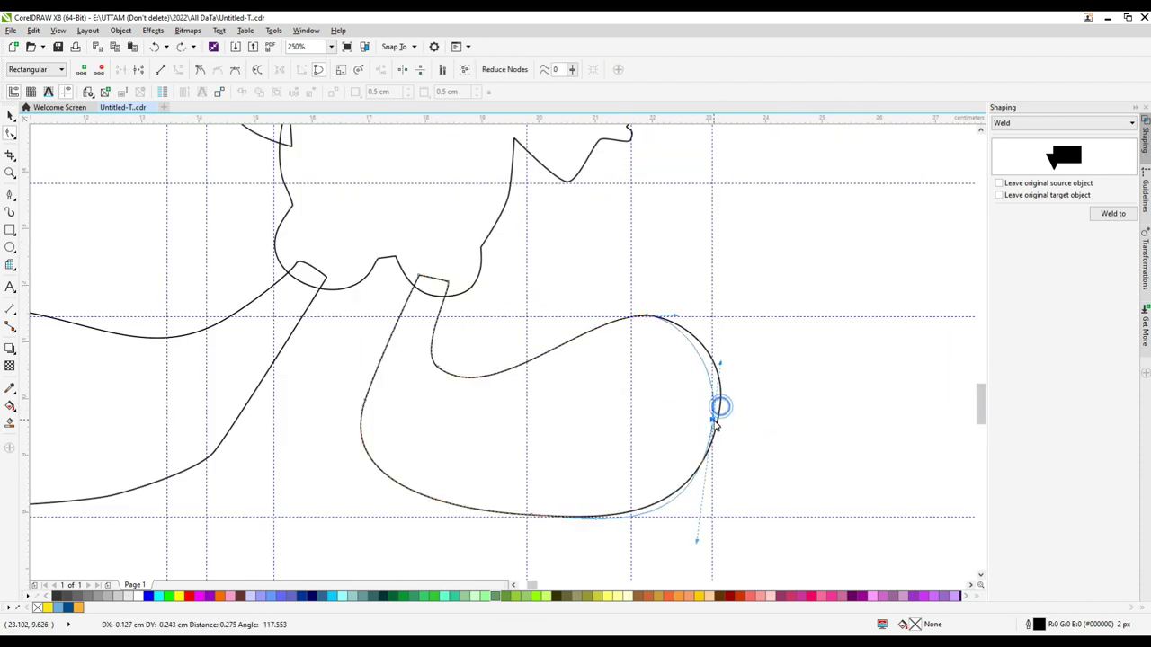
key("Delete")
double_click(695, 471)
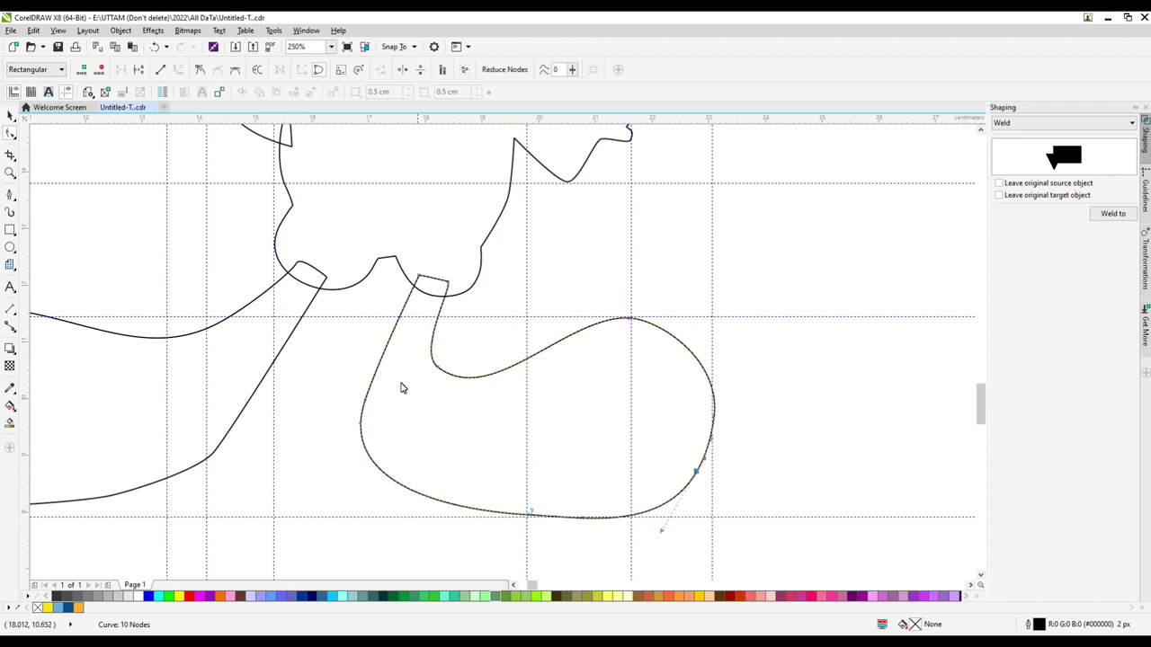
Step: Widen the heel side of the right foot toward the left foot and adjust its ankle and inner bend
left_click_drag(336, 423, 314, 422)
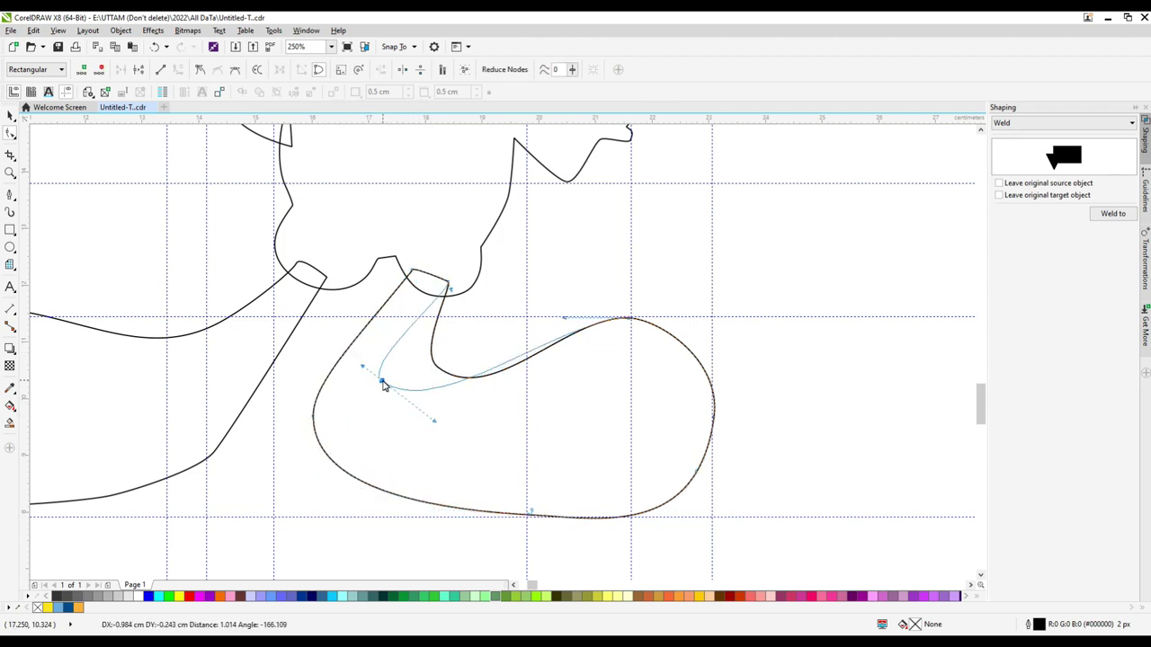
left_click_drag(445, 282, 445, 283)
Step: Adjust the body outline's lower edge between the two legs where the feet attach
scroll(446, 283, "up", 3)
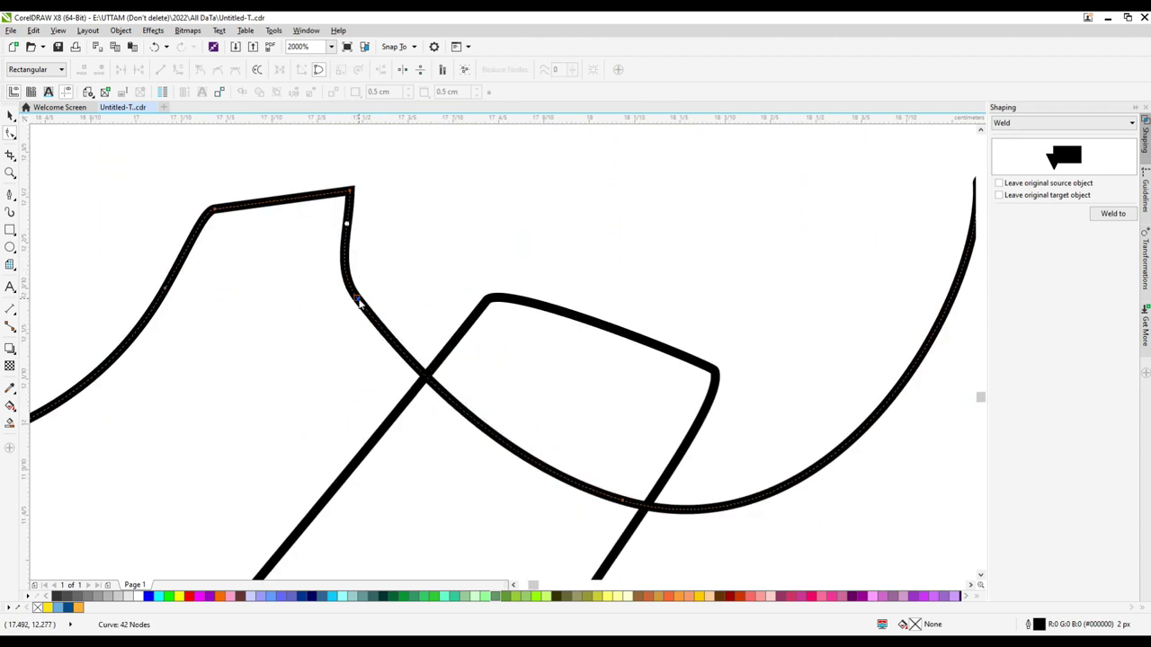
left_click_drag(443, 356, 287, 313)
scroll(465, 296, "up", 3)
scroll(465, 296, "down", 12)
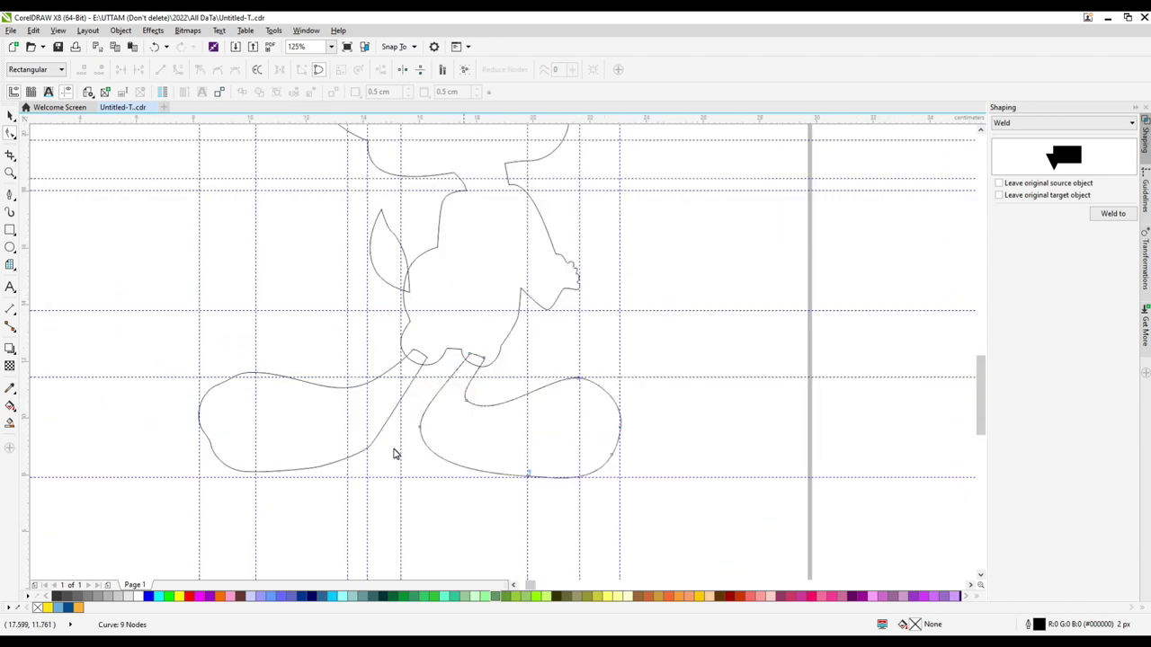
scroll(503, 419, "up", 3)
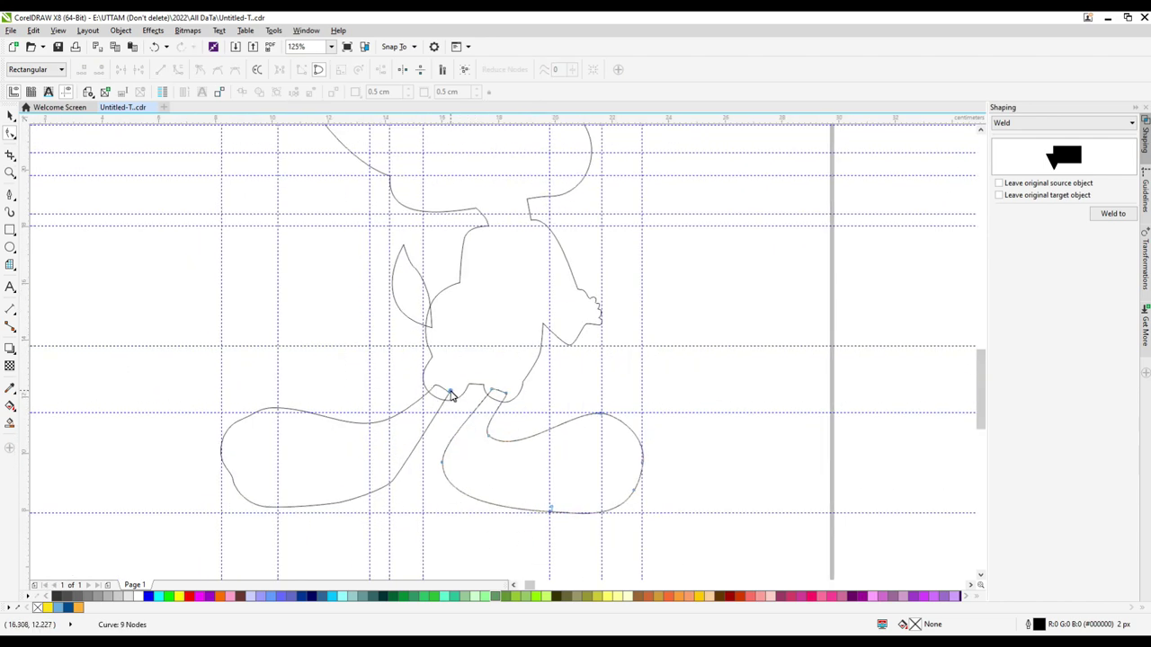
scroll(452, 396, "up", 9)
left_click_drag(570, 387, 587, 436)
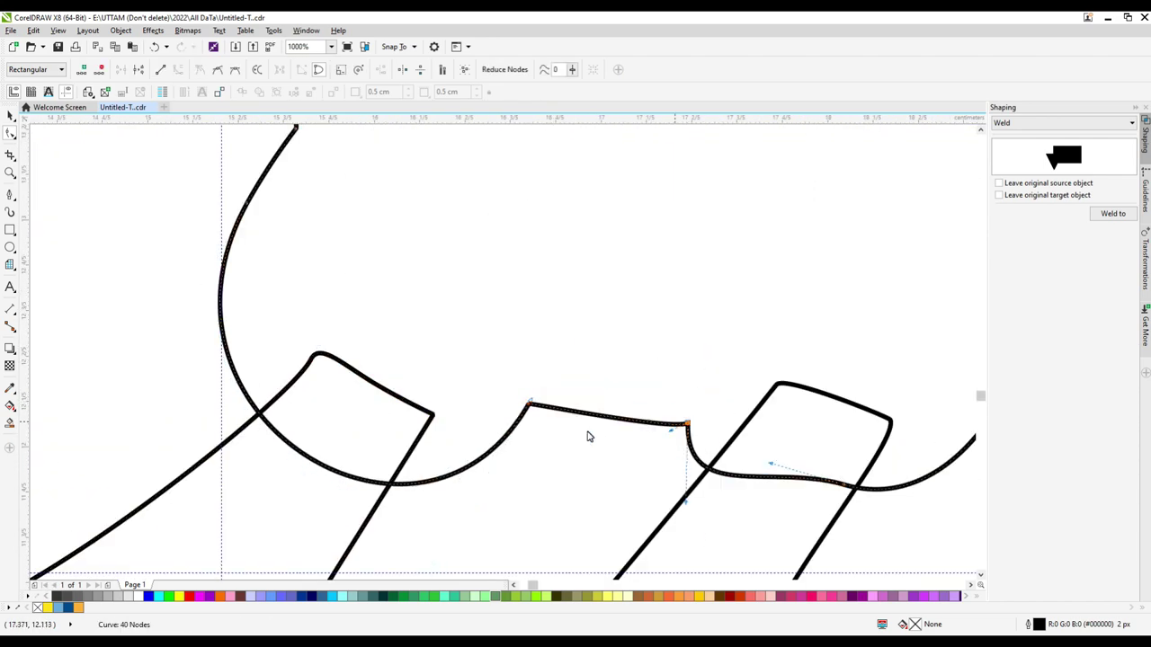
scroll(587, 437, "down", 9)
Step: Draw an eye ellipse about 2.8 × 4.9 cm on the left part of the face and tilt it about 22.8°
key("F7")
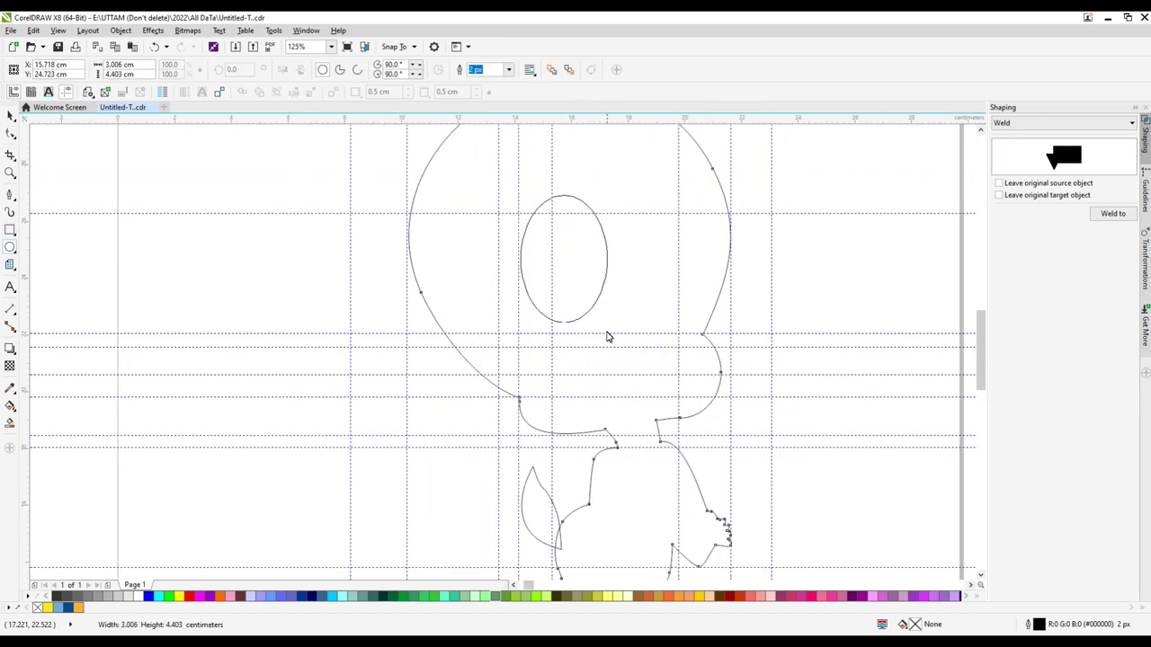
left_click(555, 298)
left_click_drag(555, 297, 548, 303)
scroll(507, 298, "up", 6)
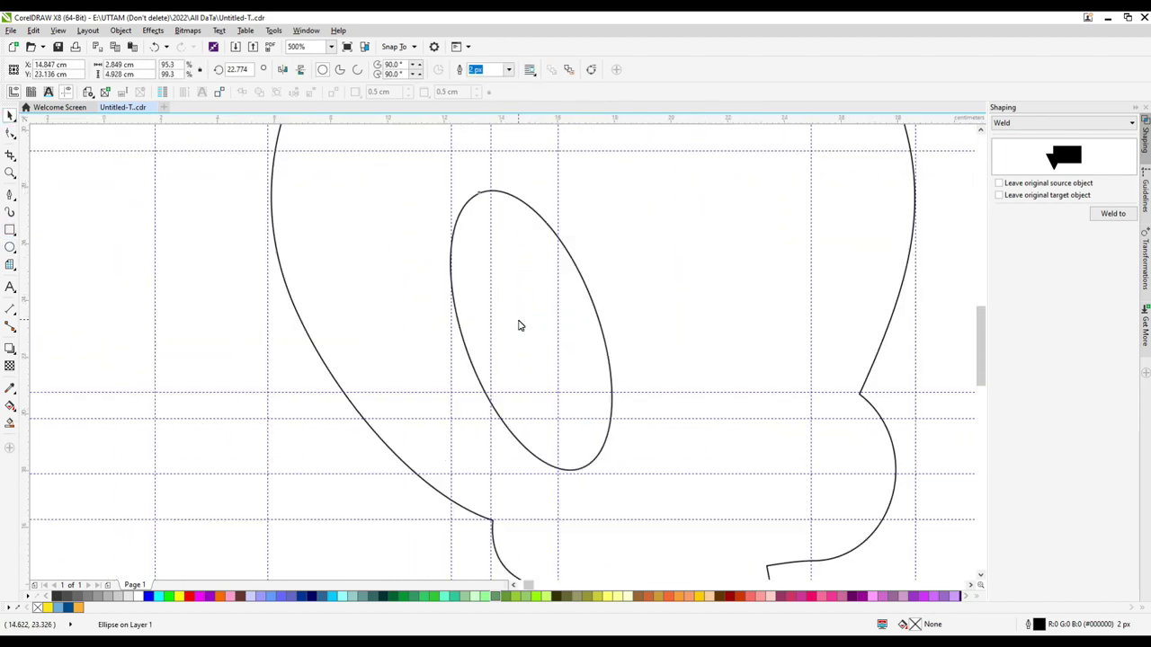
Step: Convert the eye ellipse to curves and refine its outline by adjusting the nodes
scroll(518, 326, "down", 1)
right_click(488, 226)
left_click(522, 261)
scroll(521, 261, "down", 3)
key("F10")
left_click_drag(554, 323, 547, 304)
scroll(547, 304, "up", 9)
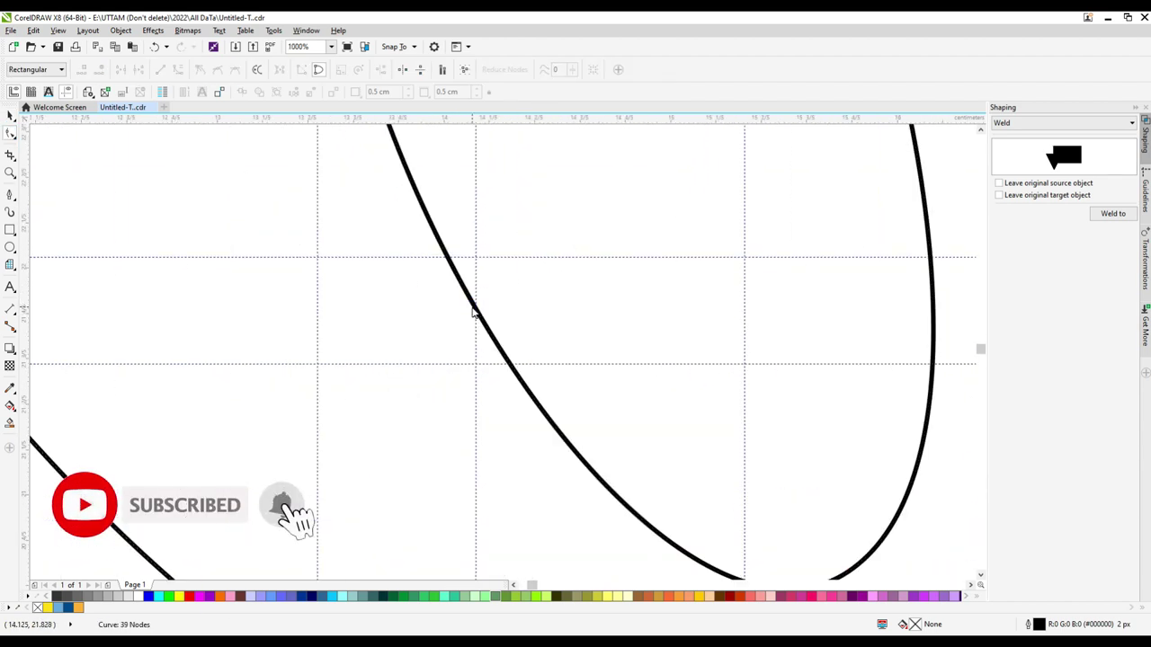
scroll(474, 312, "down", 8)
scroll(423, 339, "up", 5)
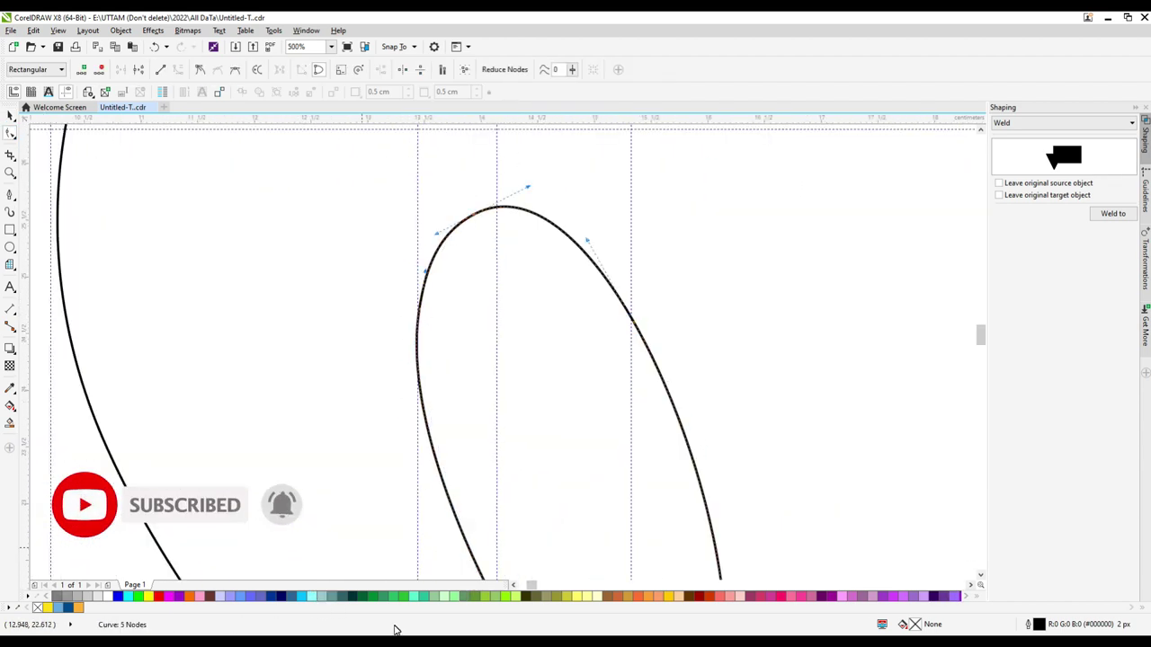
Step: Make a copy of the eye scaled to about 74%, rotate it to about 349.6°, and fit it inside the eye's lower right
scroll(583, 483, "down", 3)
key("space")
left_click_drag(503, 323, 653, 520)
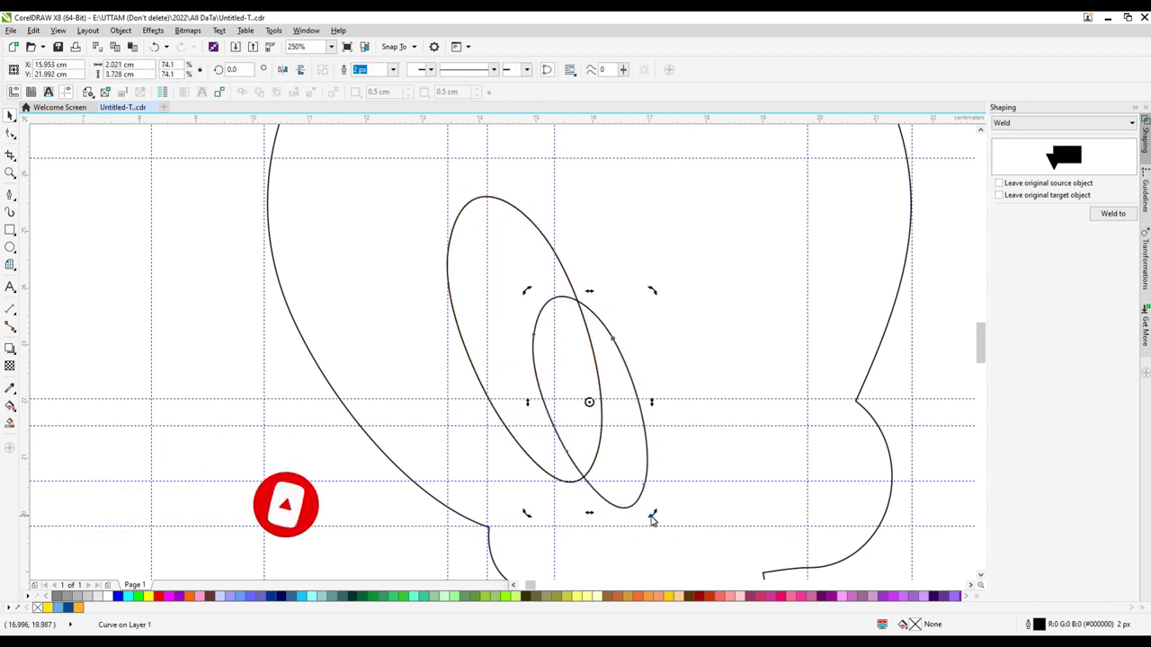
scroll(556, 482, "up", 2)
left_click_drag(552, 494, 555, 481)
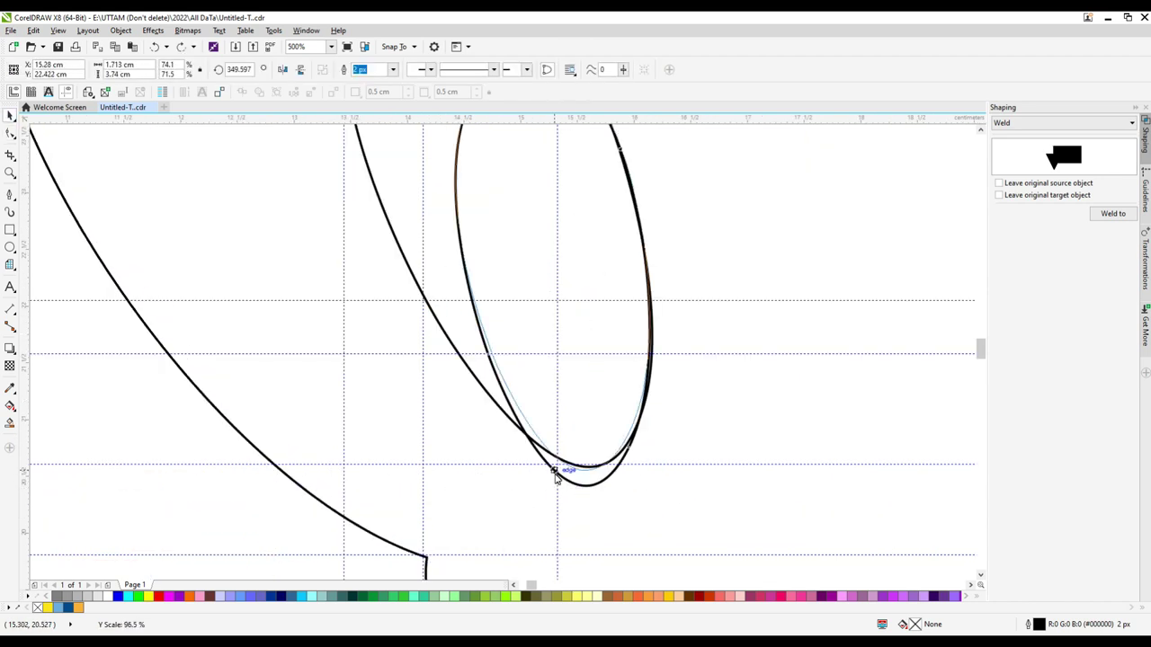
Step: Make a smaller copy of the left eye's inner ellipse, scaled to about 86%, and reshape its nodes into a narrow pupil
scroll(574, 433, "down", 2)
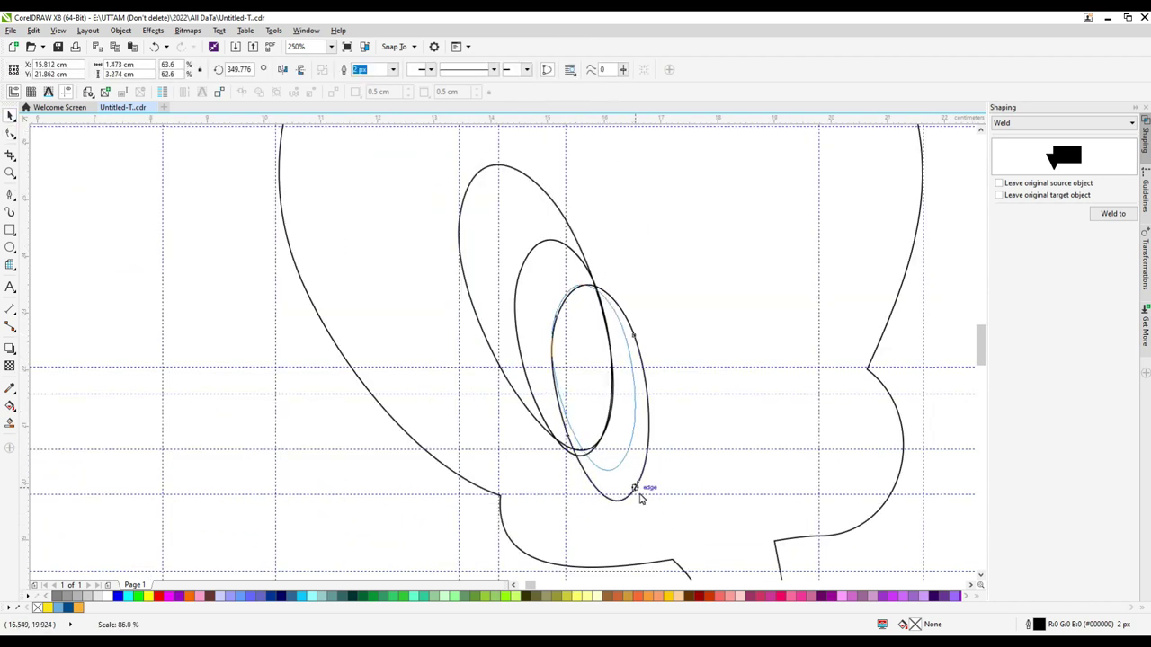
left_click_drag(641, 499, 640, 498)
key("space")
scroll(580, 468, "up", 2)
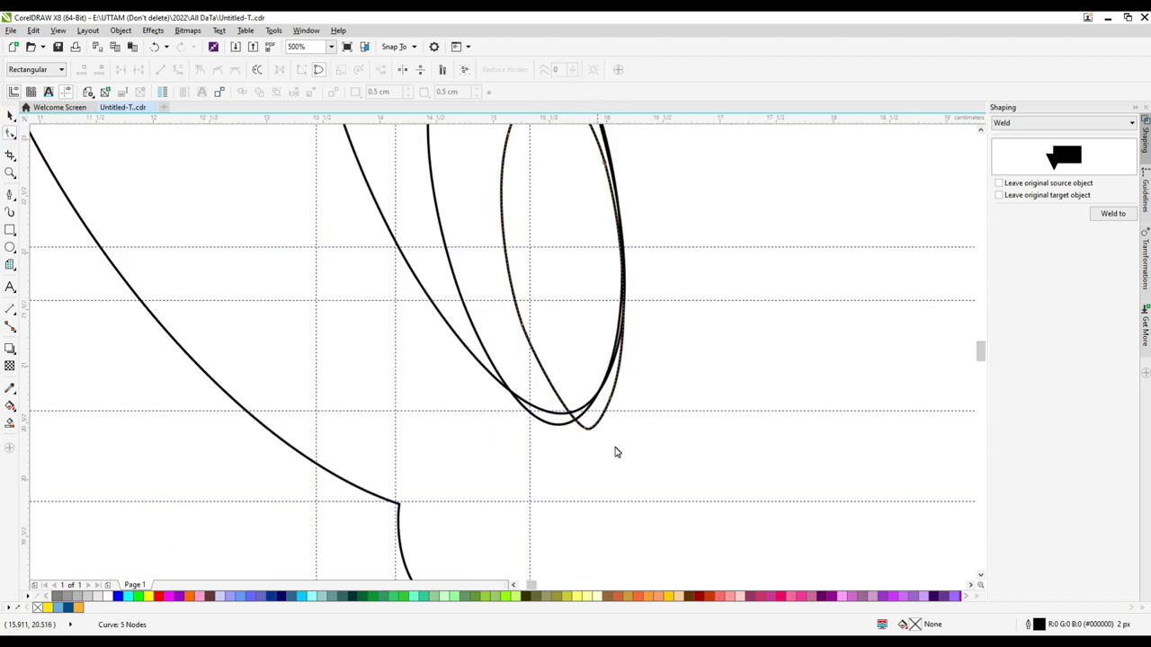
key("space")
Step: Duplicate the three left-eye outlines onto the right part of the face and adjust their tilt and position
scroll(616, 453, "down", 4)
left_click_drag(519, 389, 629, 388)
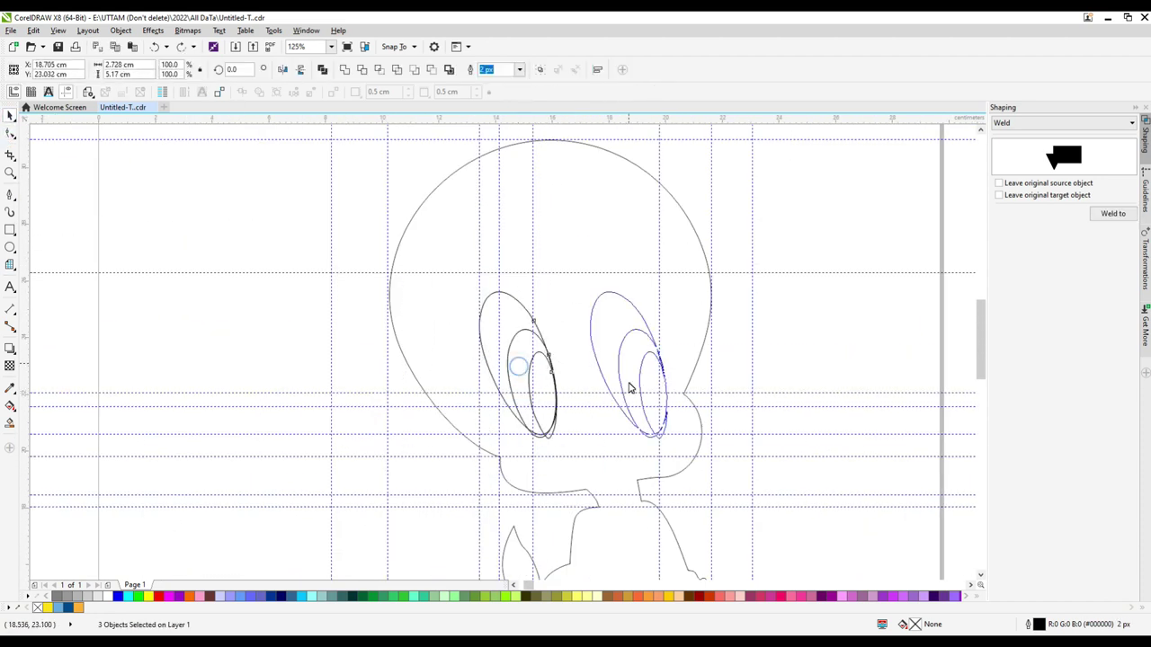
scroll(650, 336, "up", 2)
left_click_drag(661, 423, 601, 368)
scroll(581, 411, "down", 2)
scroll(435, 421, "up", 2)
Step: Draw a short curved crease across the lower end of each eye
left_click(445, 405)
scroll(570, 390, "up", 2)
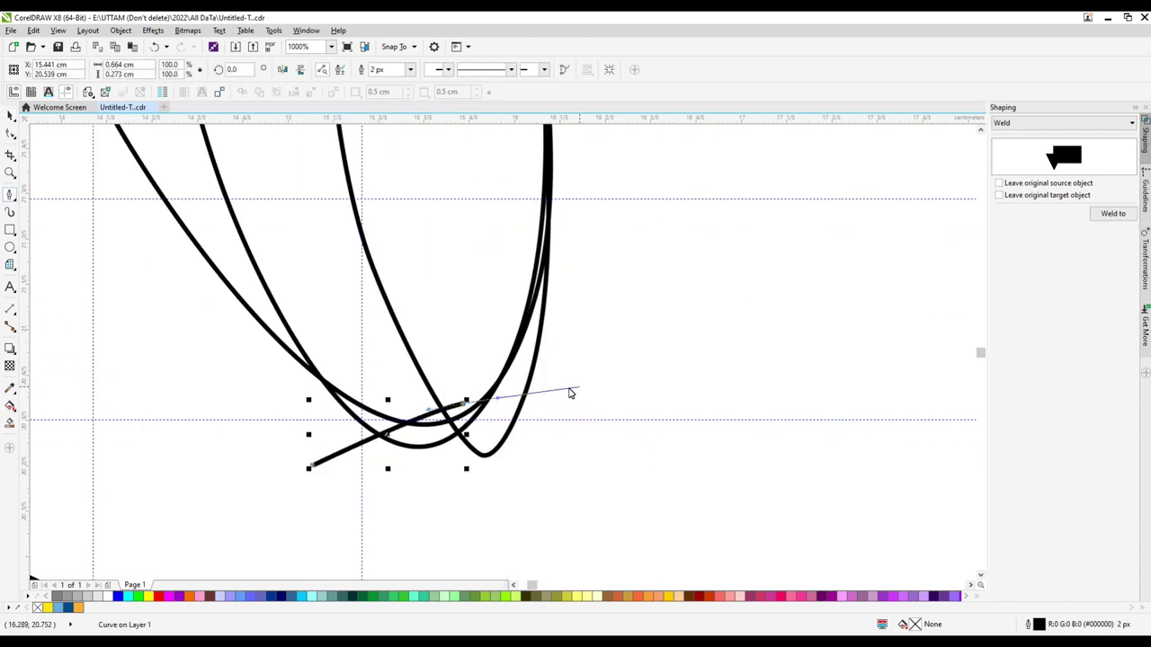
scroll(648, 355, "up", 2)
left_click(652, 300)
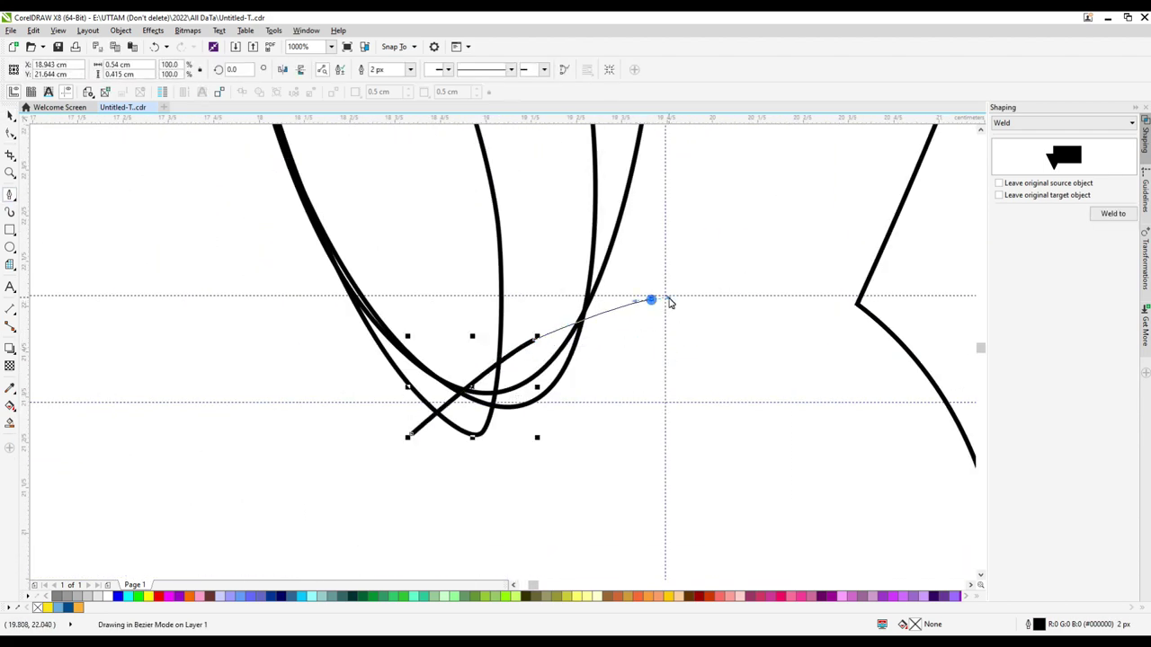
Step: Draw the mouth's left corner crease and a closed, pointed lip shape extending from it
scroll(656, 306, "down", 4)
left_click(461, 445)
scroll(460, 445, "up", 2)
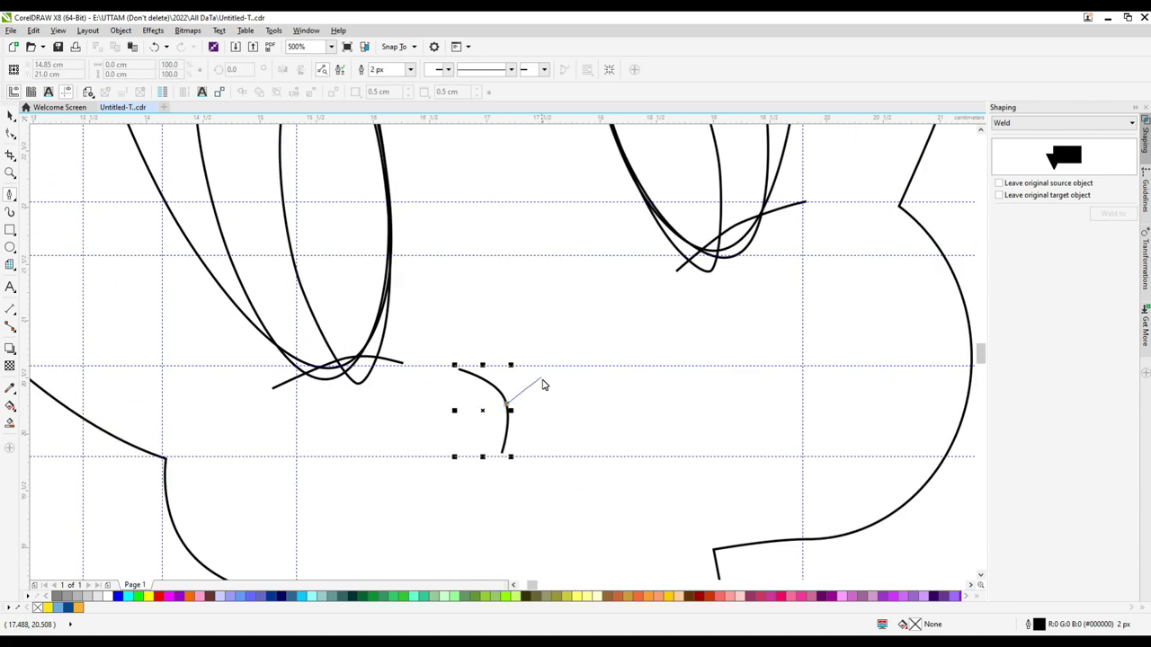
left_click(505, 398)
scroll(505, 398, "up", 3)
key("F10")
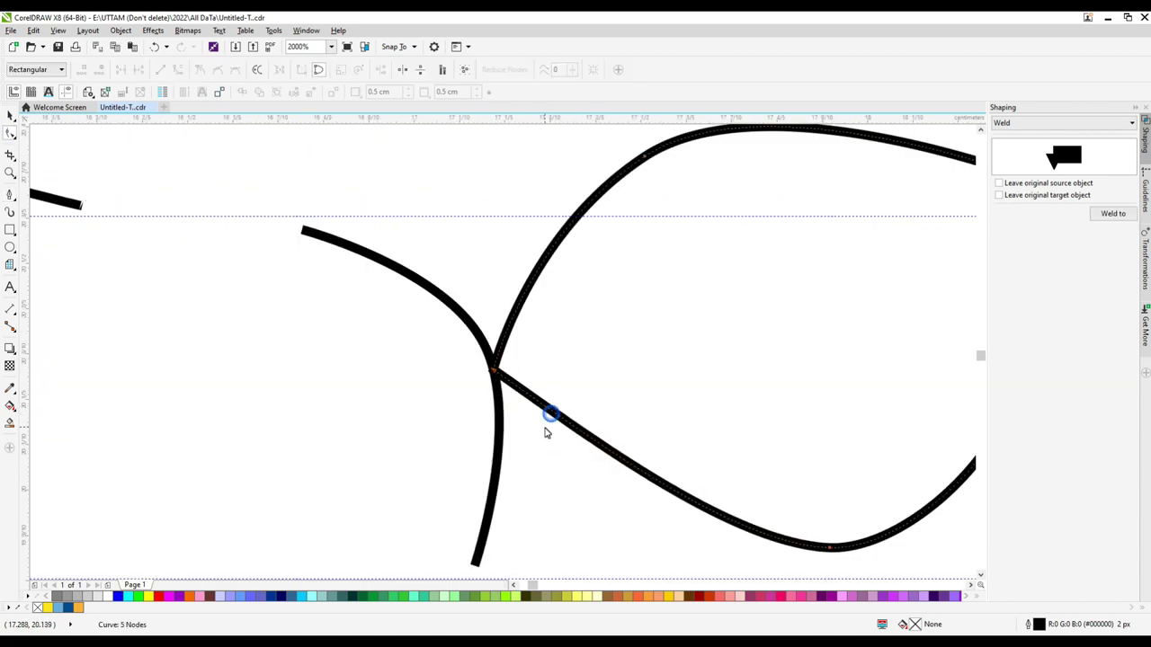
scroll(547, 411, "down", 3)
scroll(624, 342, "up", 1)
scroll(486, 432, "down", 1)
Step: Place a flipped copy of the mouth corner crease at the right end of the lip shape
key("space")
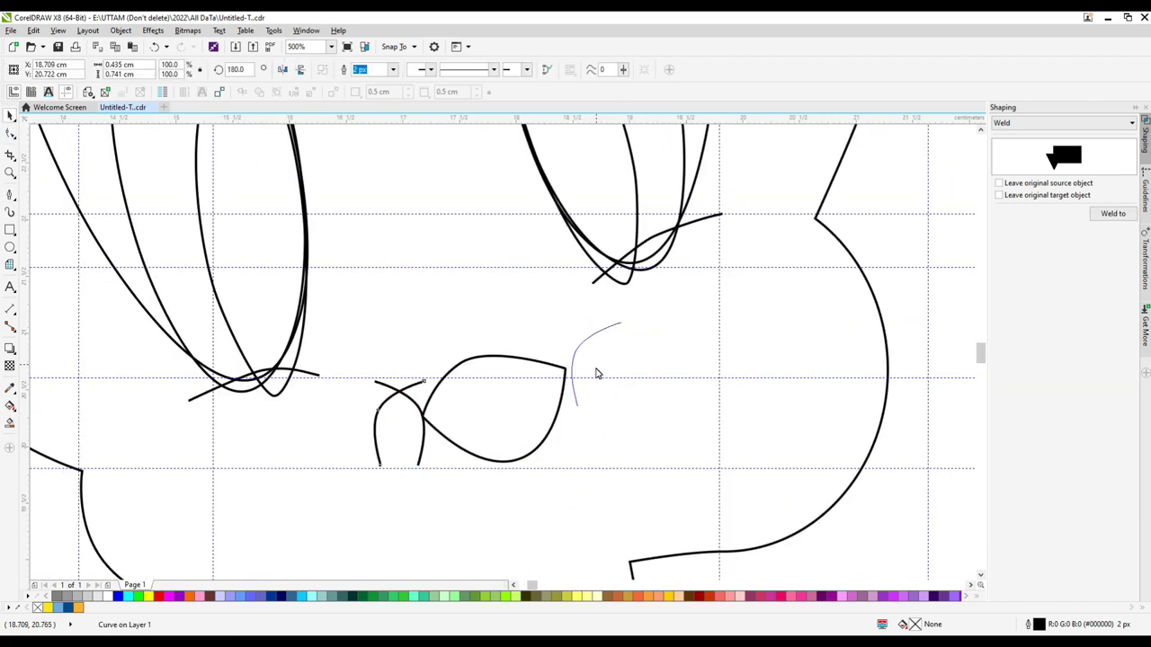
scroll(601, 418, "up", 3)
scroll(378, 324, "down", 3)
key("space")
Step: Draw a curved mouth line about 1.4 × 0.5 cm across the lip shape between its two corners
scroll(534, 404, "up", 2)
left_click(534, 404)
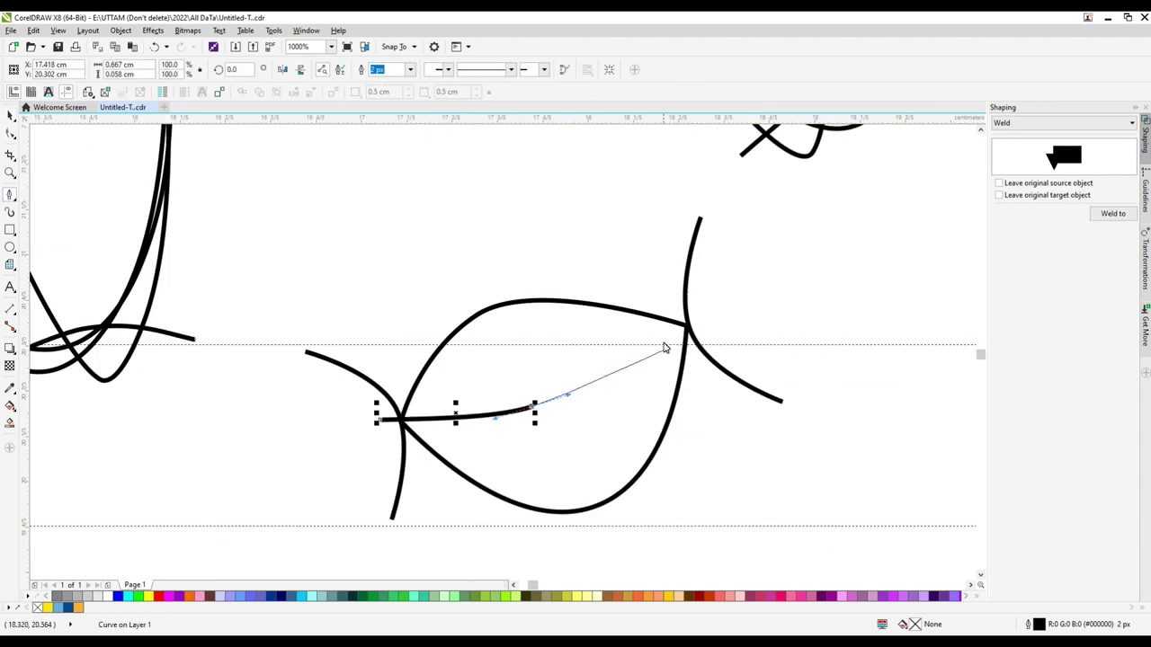
scroll(715, 307, "up", 2)
scroll(714, 307, "down", 1)
scroll(601, 377, "down", 3)
scroll(609, 370, "up", 1)
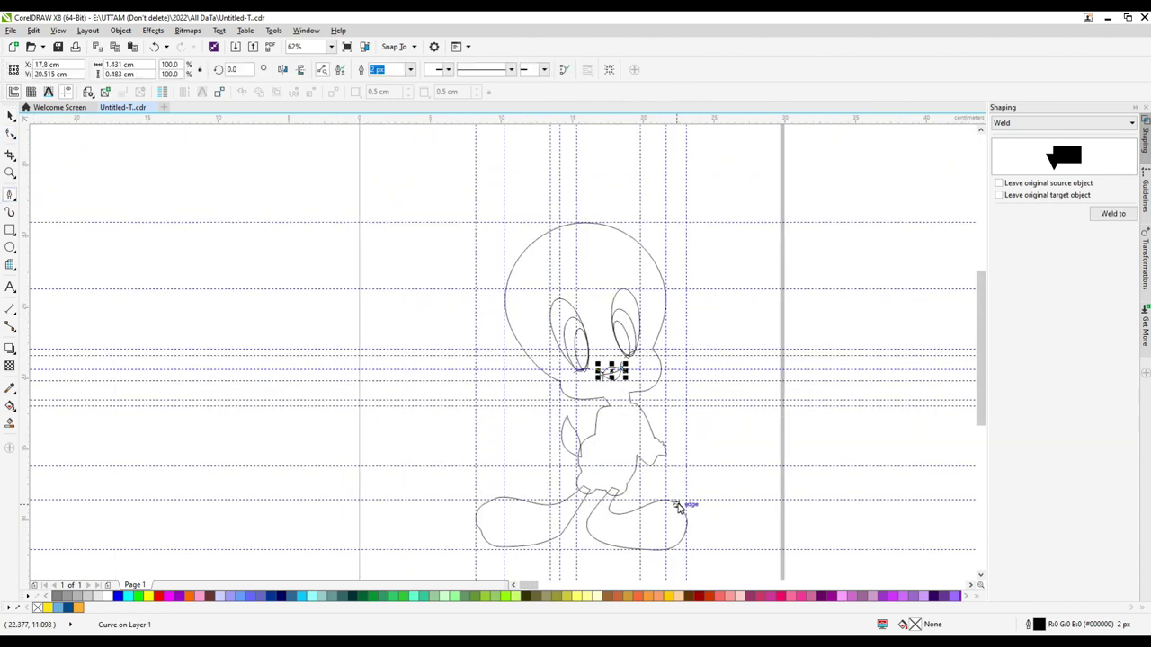
Step: Draw the thumb curve at the top of the hand
scroll(615, 462, "up", 1)
left_click(592, 372)
left_click_drag(641, 410, 712, 462)
left_click(684, 498)
scroll(677, 537, "up", 1)
key("F10")
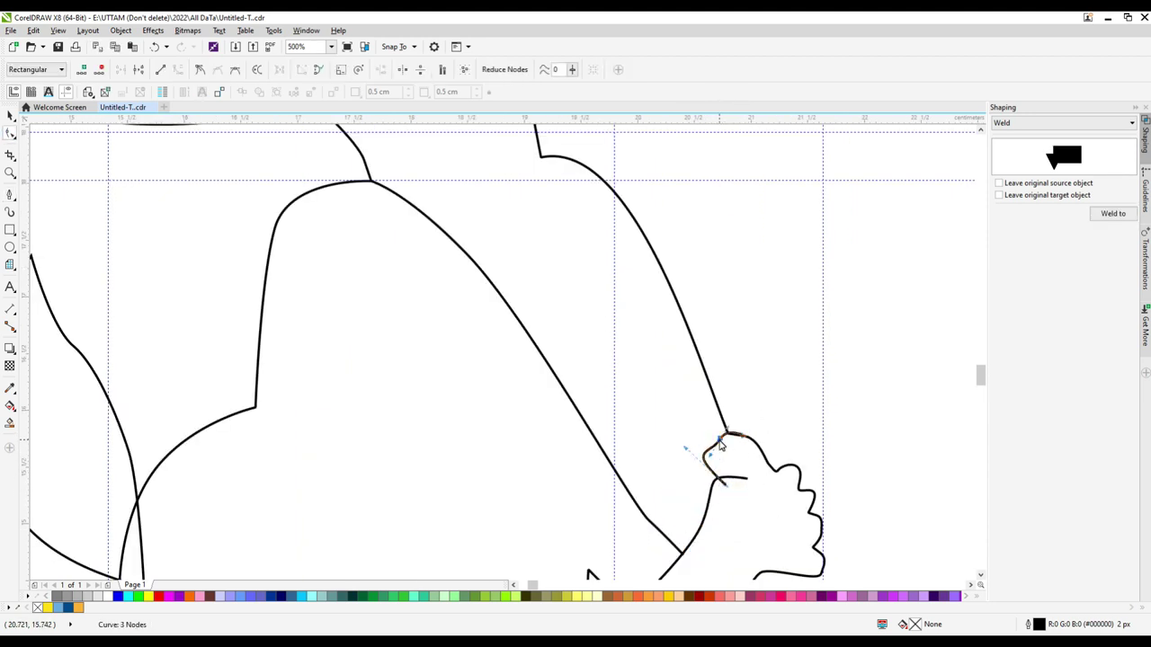
Step: Refine the nodes where the thumb curve meets the arm and hand outline
scroll(723, 475, "up", 1)
scroll(689, 467, "down", 1)
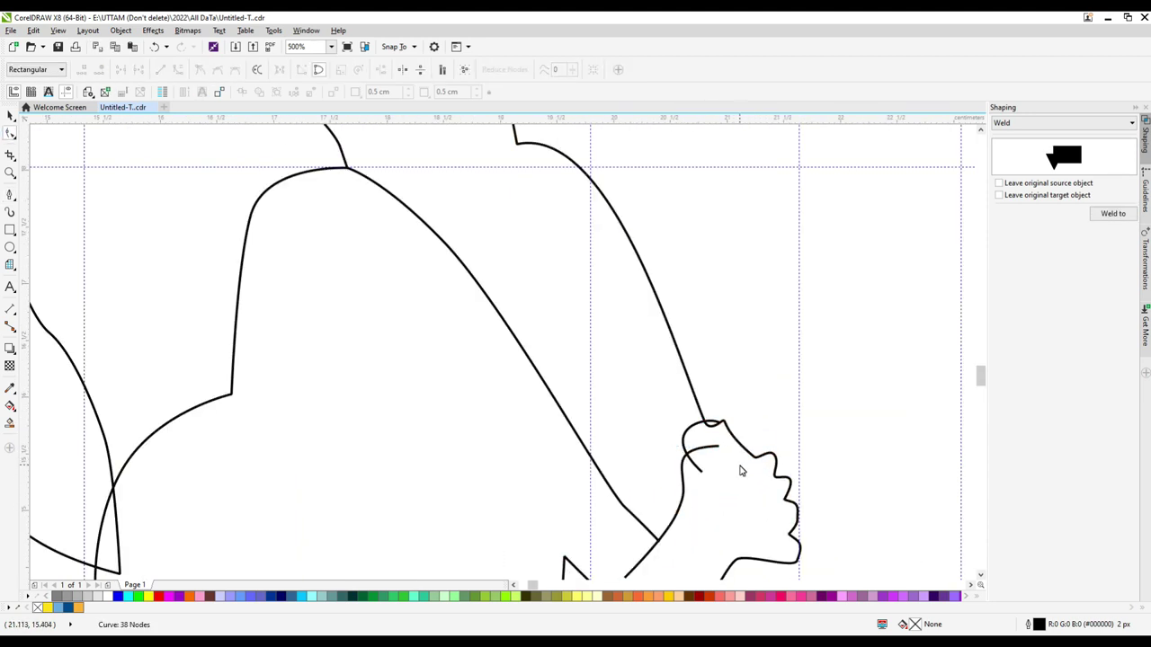
scroll(741, 471, "up", 1)
scroll(635, 321, "down", 2)
Step: Add the inner arm detail lines, including a forearm curve about 1.1 × 1.1 cm near the hand
key("space")
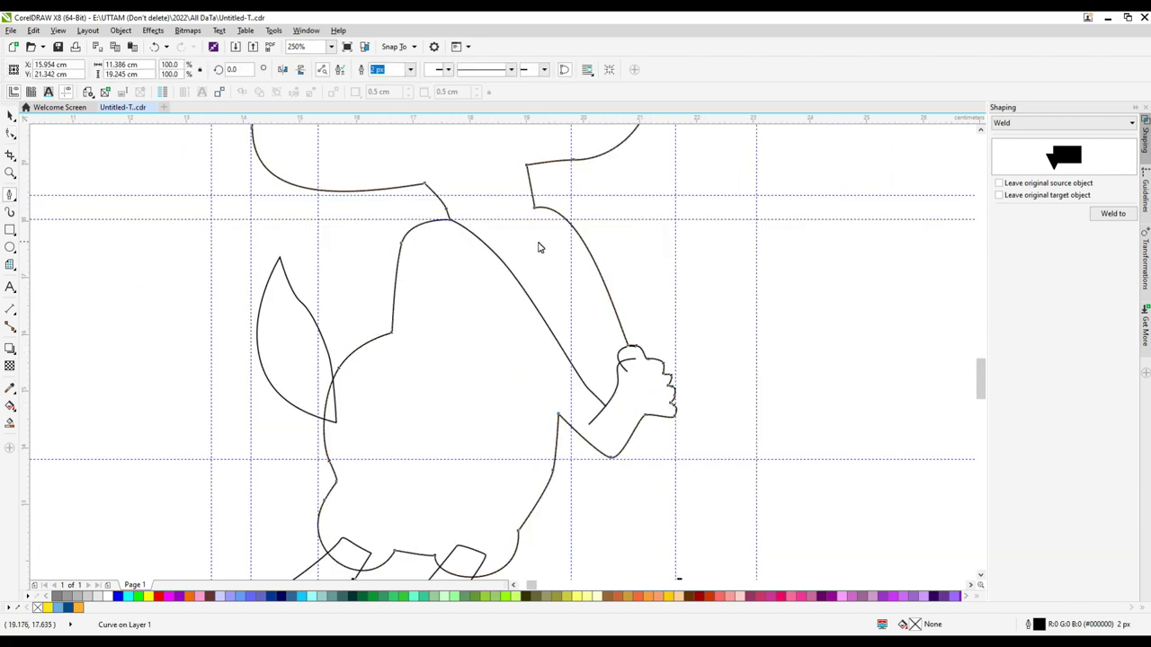
scroll(567, 372, "up", 1)
scroll(630, 342, "down", 2)
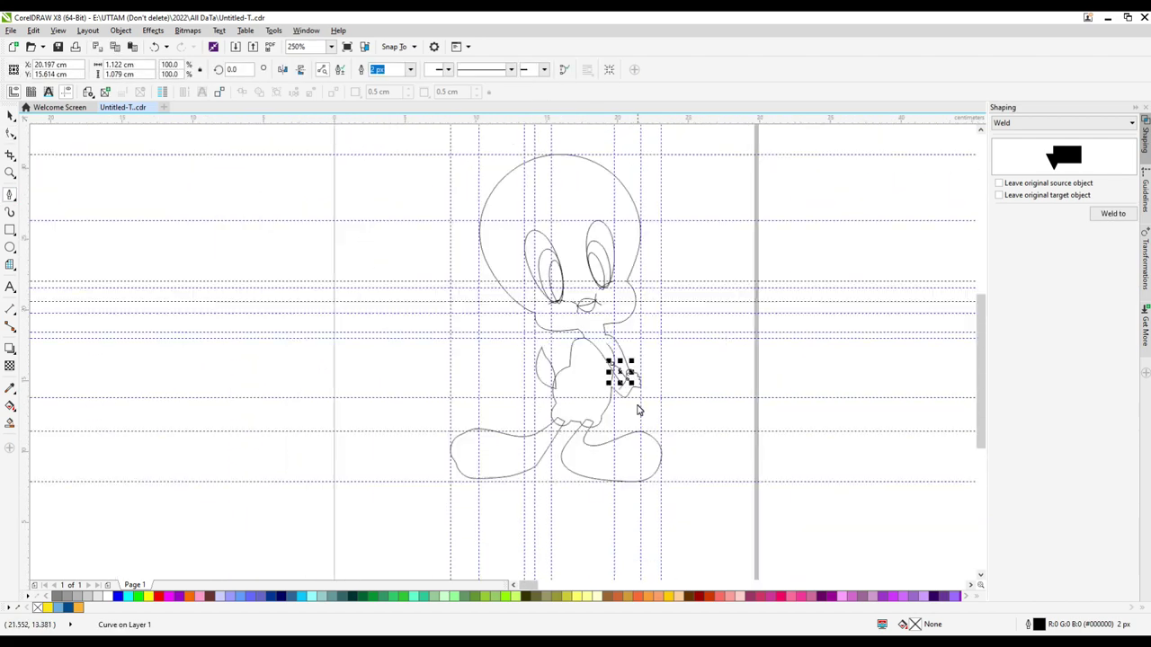
left_click(590, 298)
scroll(590, 297, "up", 3)
scroll(481, 329, "down", 4)
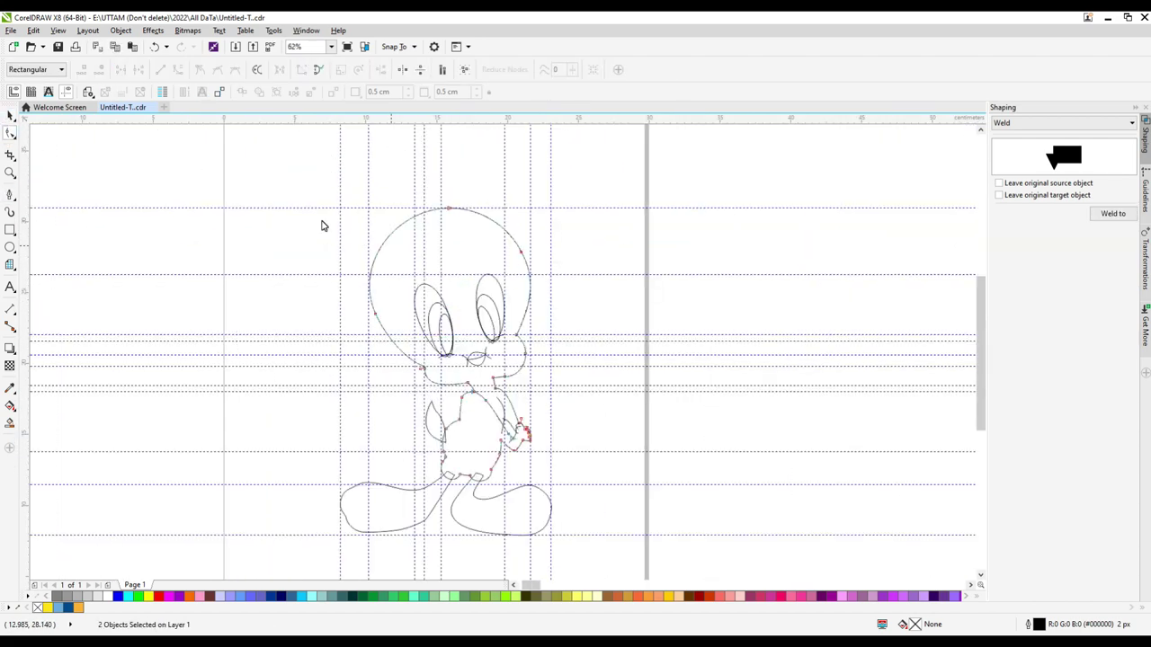
Step: Draw three curved hair strands rising from the top of the head, the middle one about 4 cm tall
key("ctrl+a")
scroll(385, 153, "up", 1)
mouse_move(398, 206)
left_mouse_down()
mouse_move(411, 265)
mouse_move(401, 261)
mouse_move(427, 250)
left_mouse_up()
scroll(411, 264, "up", 2)
scroll(401, 262, "down", 2)
scroll(427, 250, "up", 1)
scroll(455, 267, "down", 2)
scroll(441, 297, "up", 2)
left_click(441, 326)
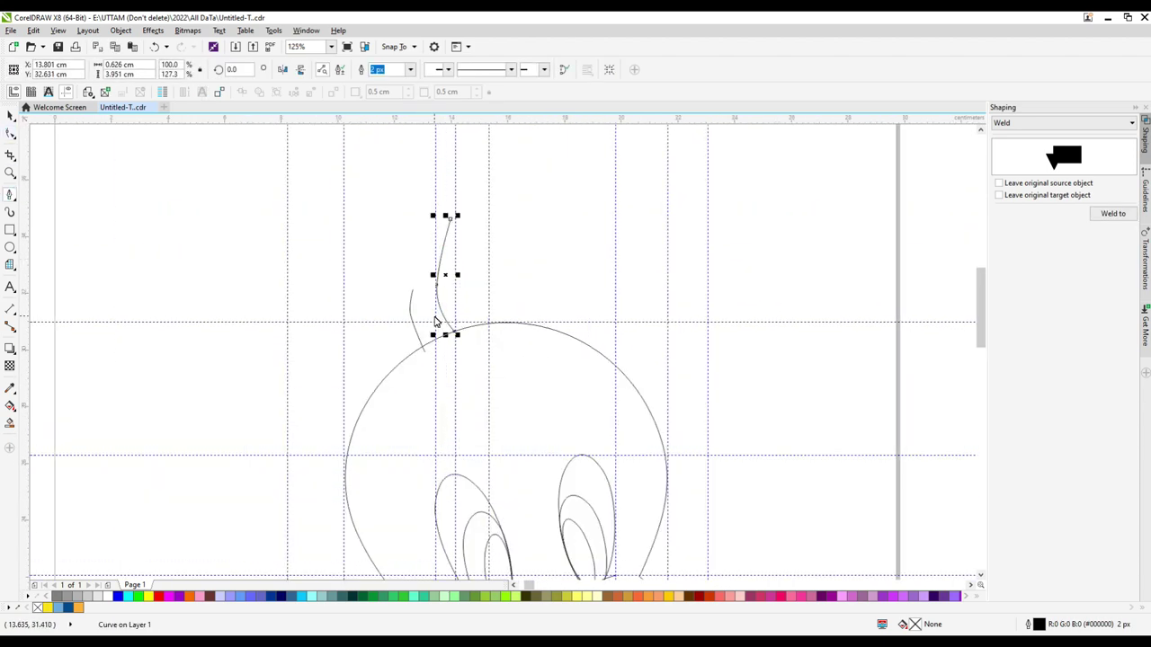
scroll(442, 326, "up", 1)
Step: Smooth the leftmost hair strand by deleting its middle node
key("F10")
scroll(551, 227, "down", 2)
scroll(466, 261, "up", 2)
left_click(465, 262)
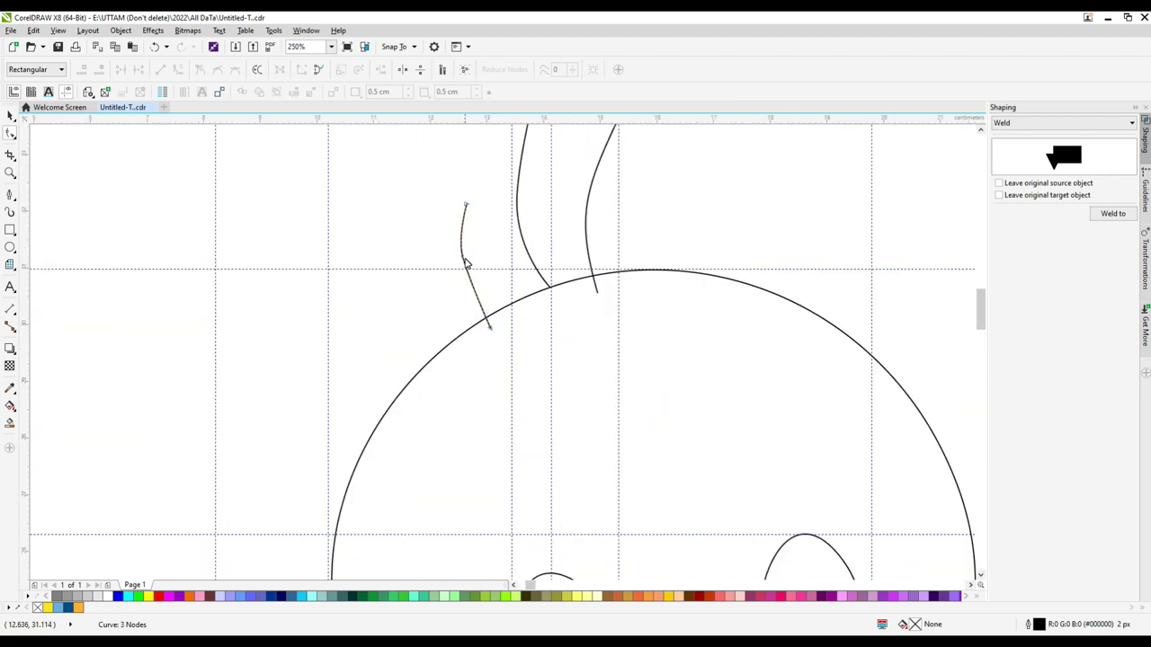
key("Delete")
scroll(452, 269, "up", 1)
scroll(494, 270, "down", 4)
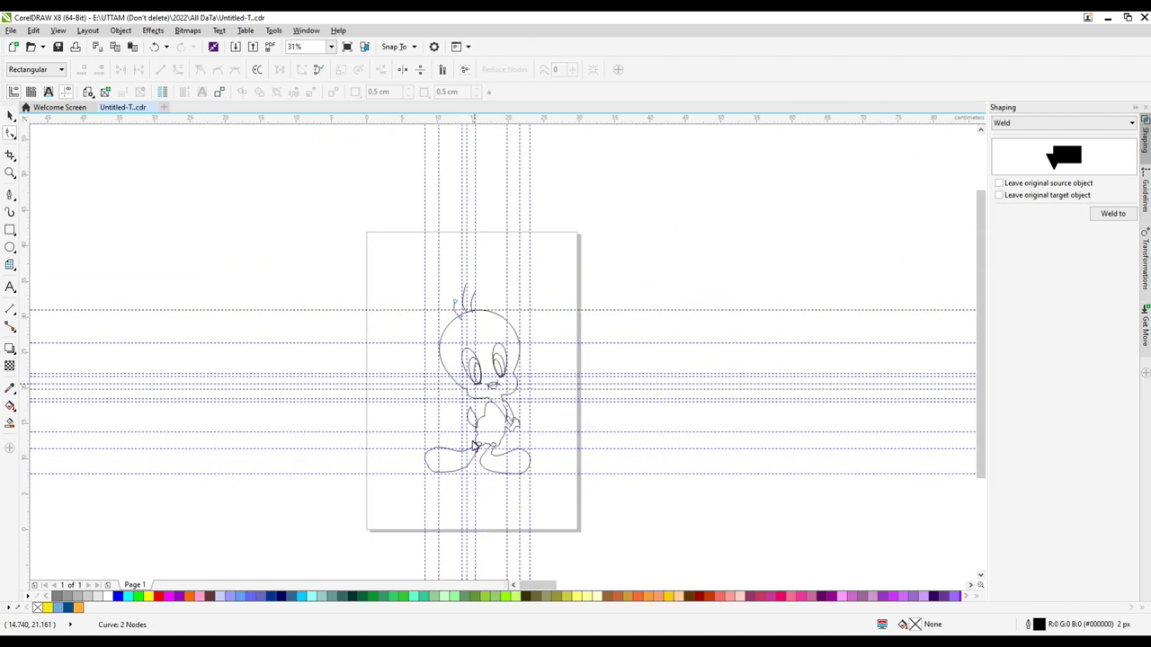
Step: Draw the first eyelash curve, about 1.3 × 1.4 cm, above the outer top of the left eye
scroll(479, 445, "up", 1)
scroll(982, 389, "up", 1)
scroll(442, 259, "up", 3)
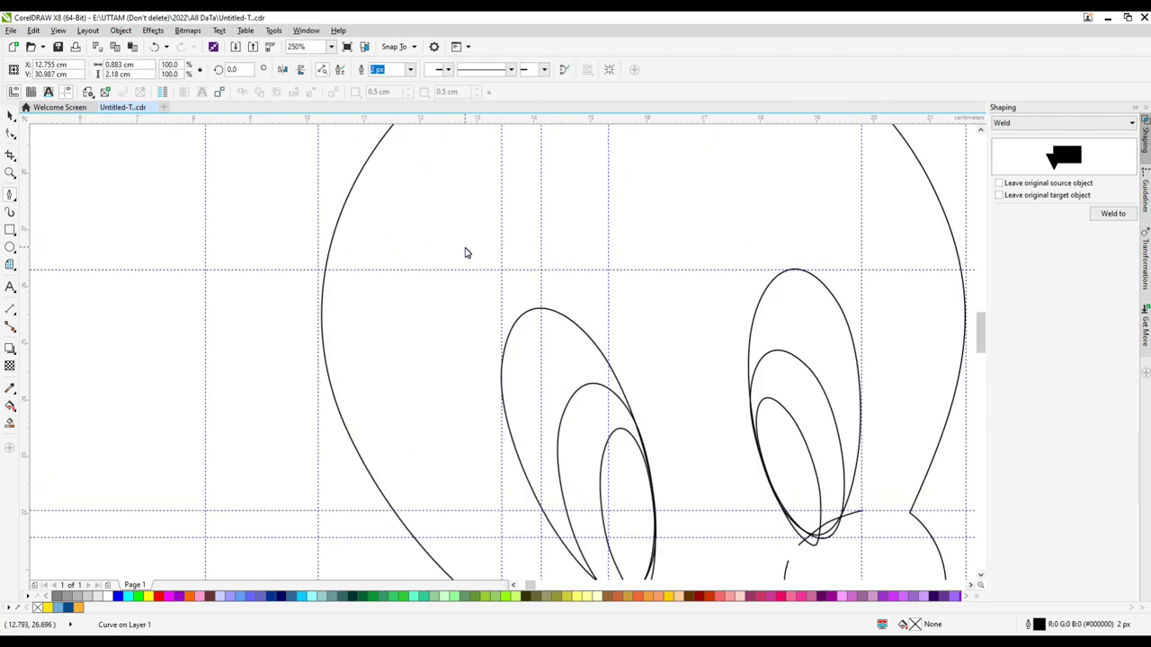
scroll(450, 260, "up", 2)
key("space")
scroll(544, 336, "down", 2)
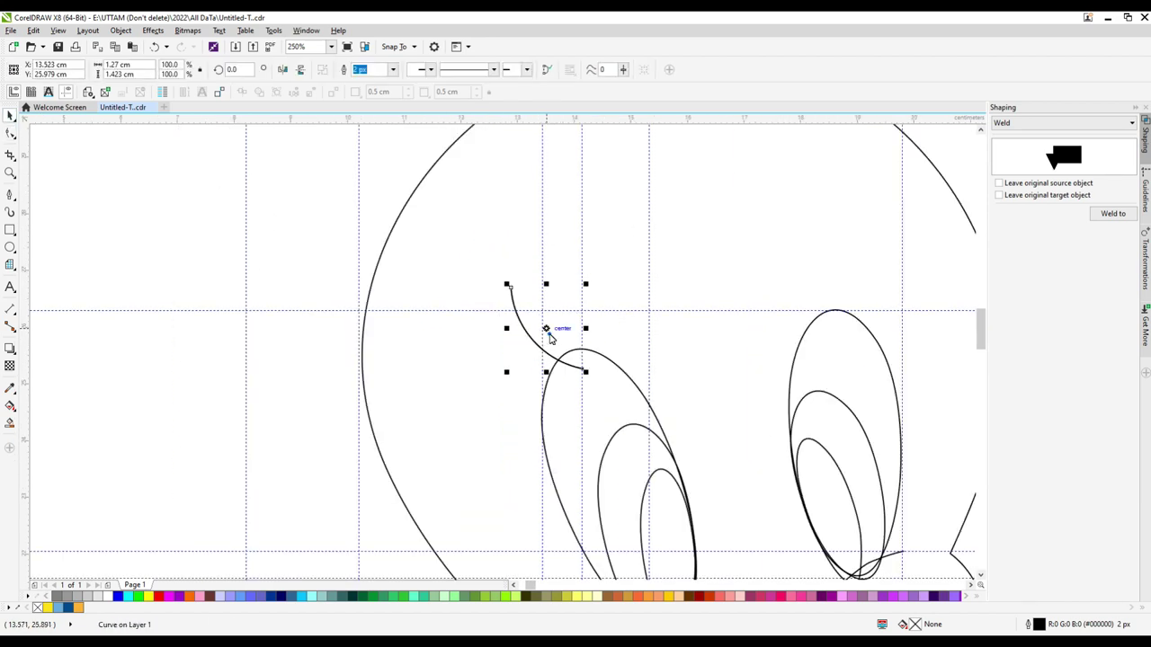
Step: Add two more eyelashes beside the left eye, stretching the middle one to about 144% width
left_click_drag(495, 384, 496, 418)
scroll(496, 418, "up", 2)
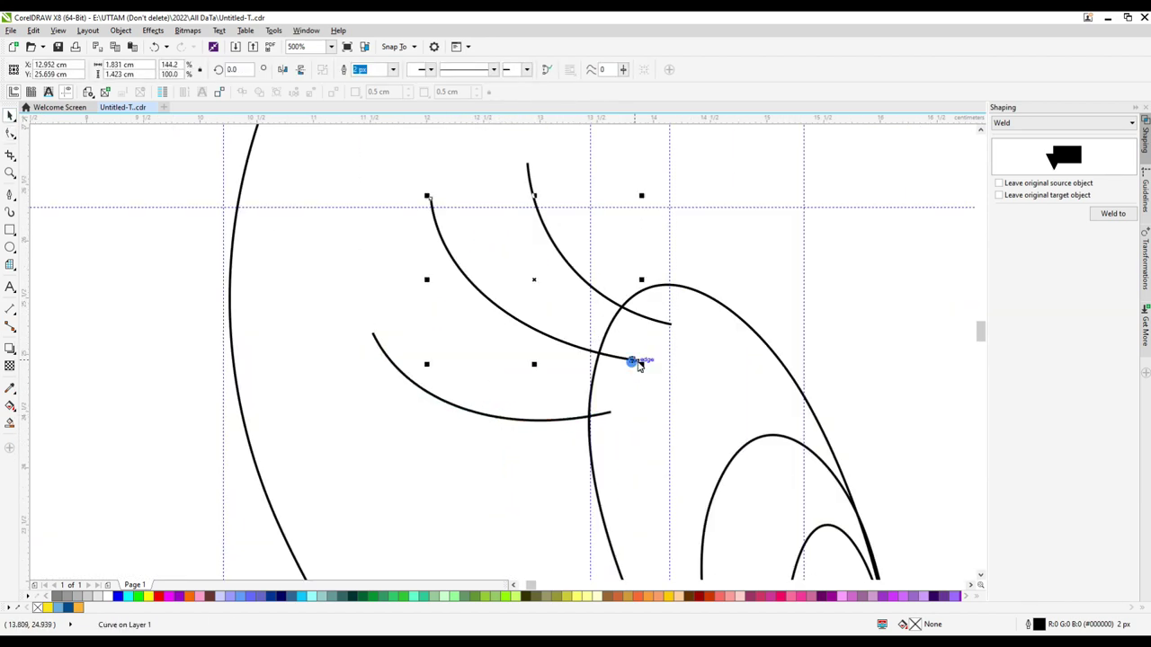
scroll(637, 363, "down", 4)
Step: Rotate a short curve about 34.75° at the tip of the middle eyelash and reshape its nodes into a rounded arc
scroll(451, 295, "up", 6)
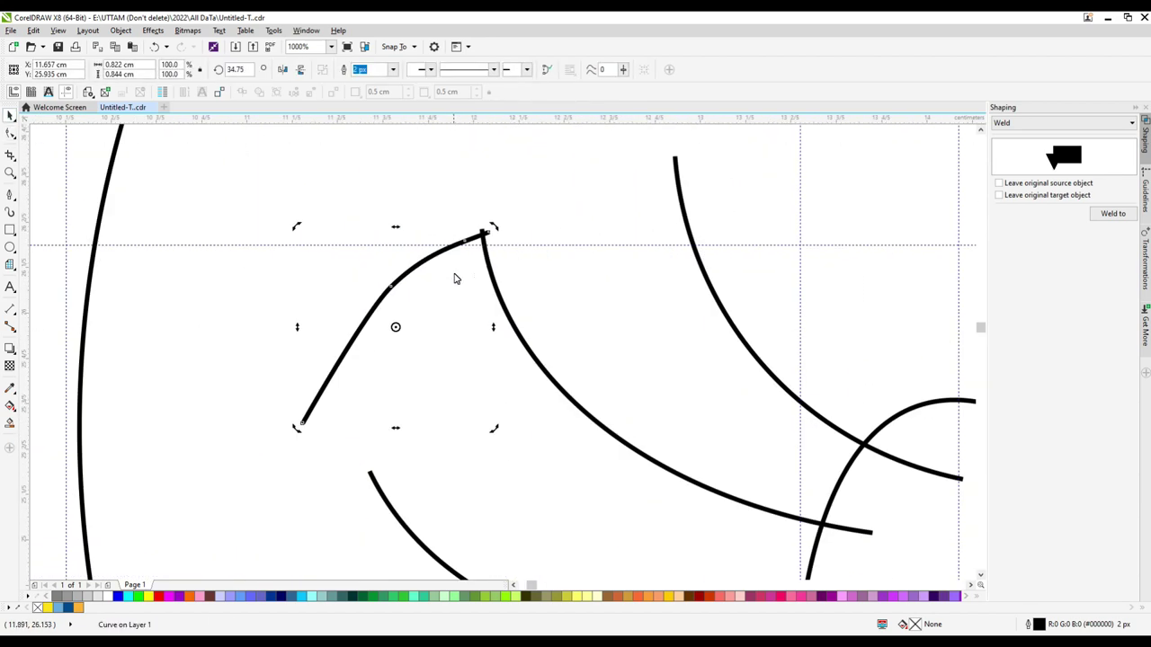
key("space")
left_click_drag(296, 411, 330, 431)
left_click_drag(375, 363, 312, 366)
scroll(381, 393, "down", 8)
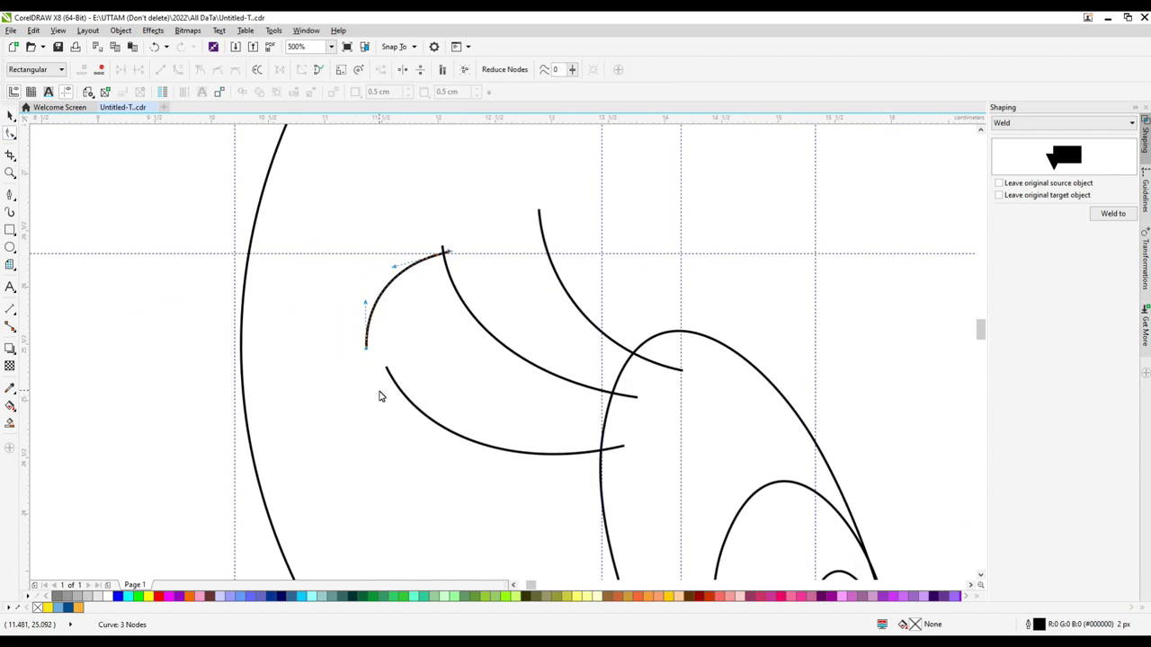
scroll(468, 231, "up", 2)
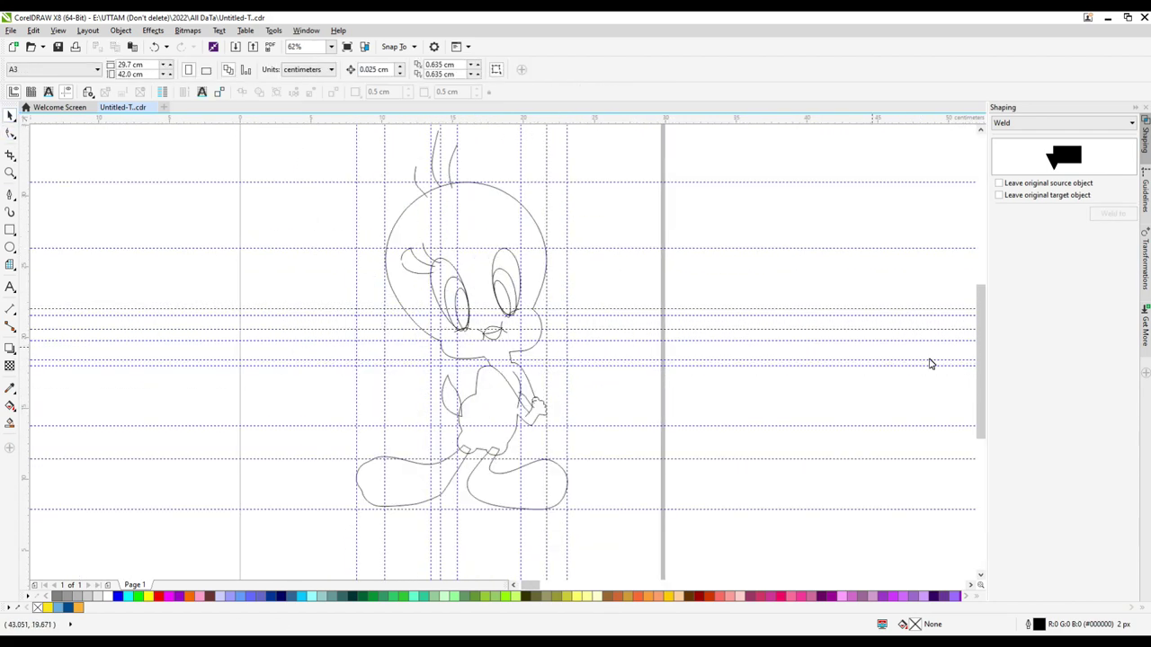
Step: Reshape the right cheek outline by removing extra nodes and adjusting its curve down to the neck
key("space")
left_click(524, 365)
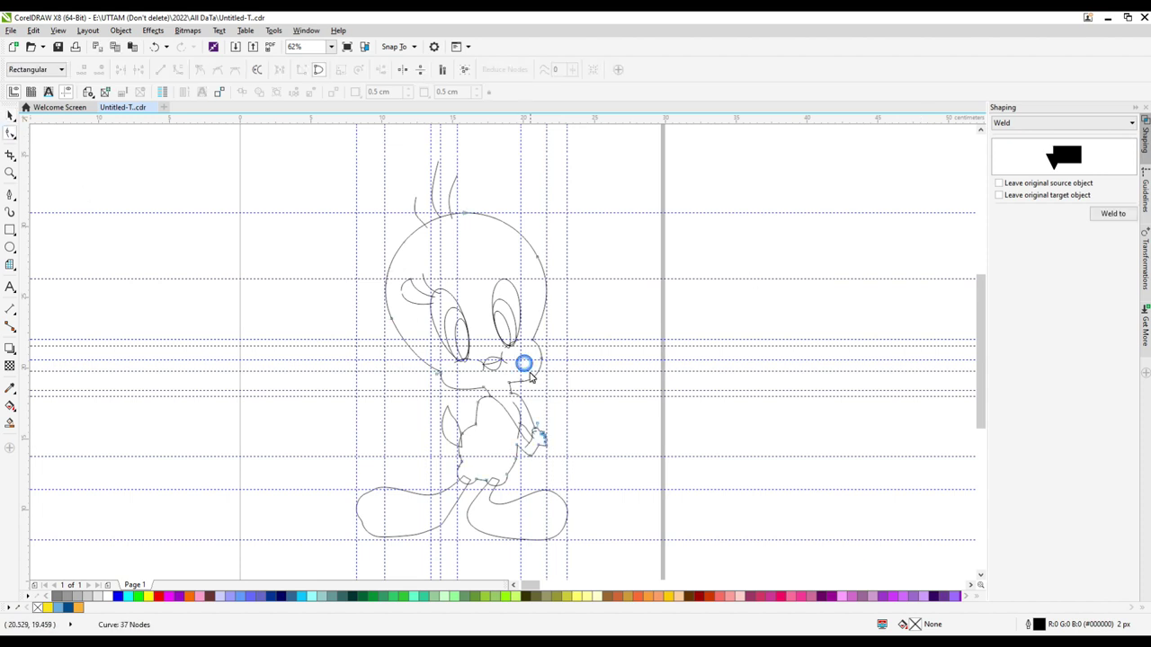
scroll(527, 369, "up", 2)
left_click_drag(526, 370, 530, 376)
scroll(517, 364, "up", 2)
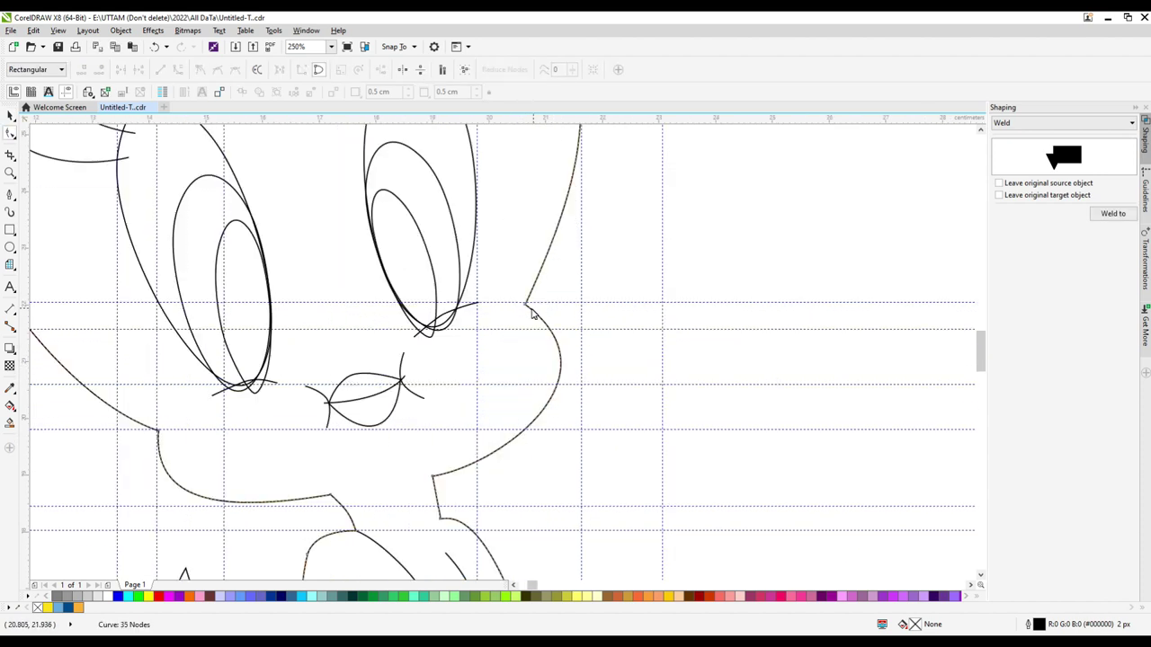
scroll(329, 278, "down", 3)
key("space")
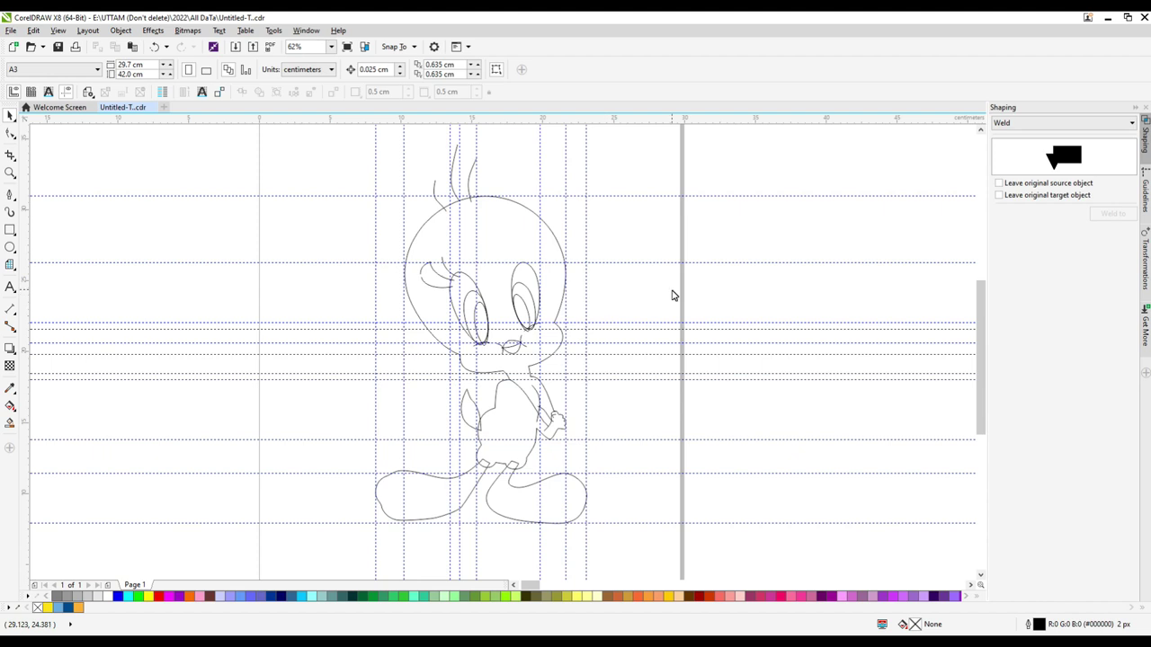
Step: Smooth the head and body outlines by adjusting their curves and deleting an unneeded node
key("space")
left_click(488, 291)
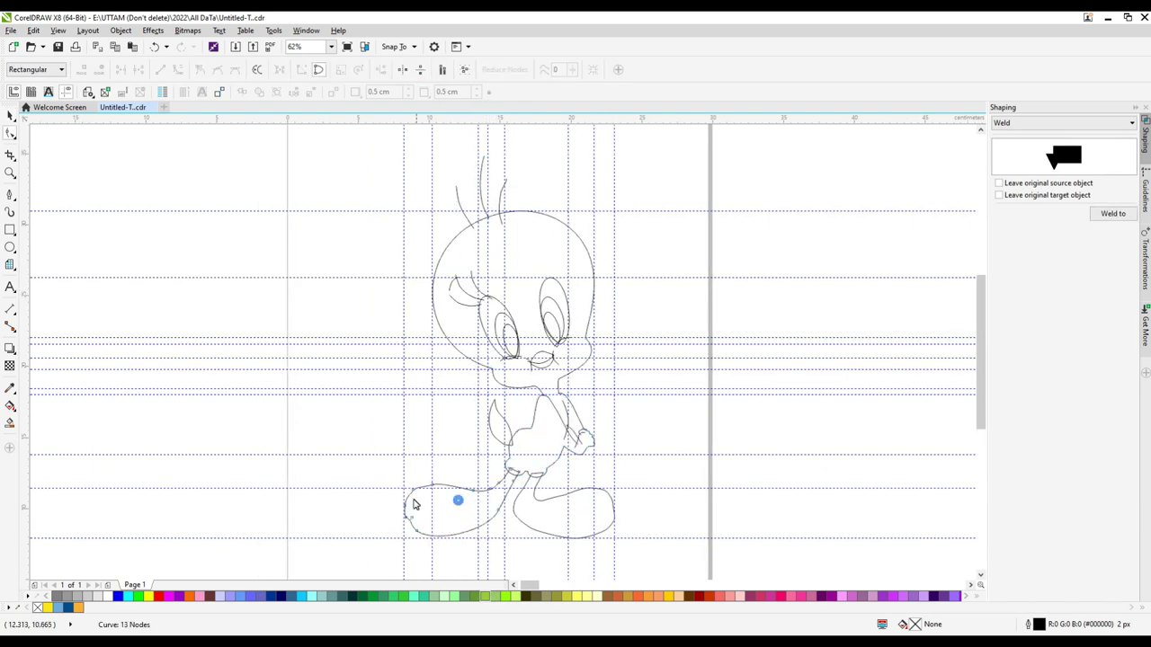
left_click(535, 421)
scroll(539, 415, "up", 2)
left_click(526, 370)
key("Delete")
scroll(531, 458, "down", 2)
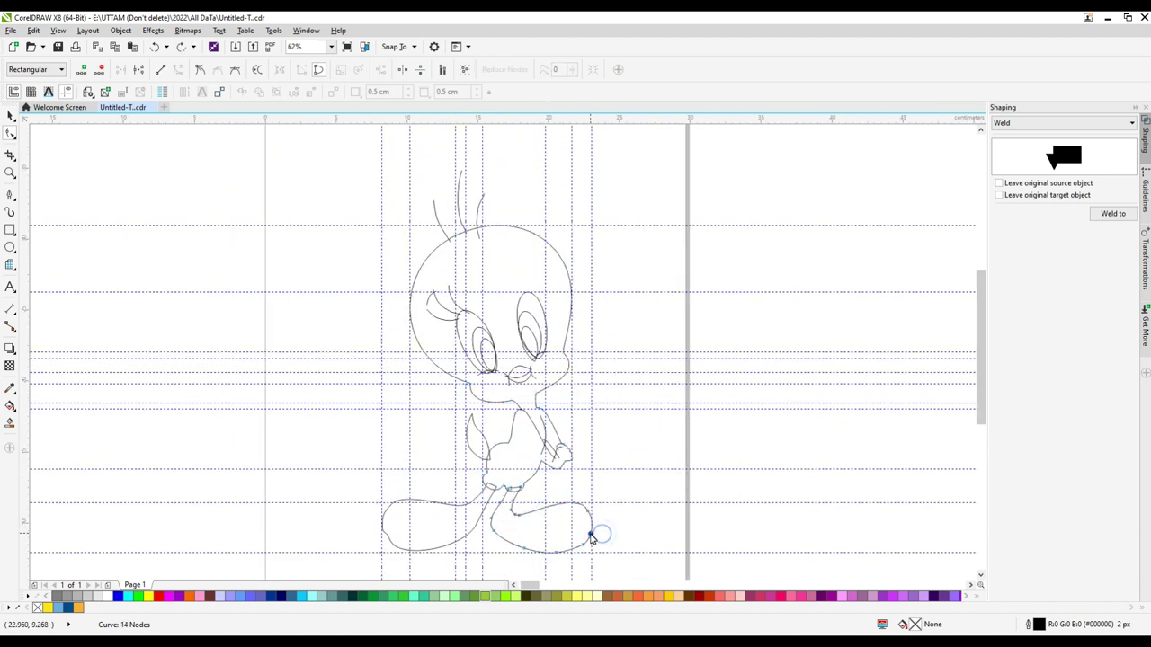
Step: Smooth the outlines of both feet by deleting surplus nodes and adjusting the remaining curves
scroll(506, 521, "up", 4)
scroll(449, 471, "down", 2)
left_click(450, 470)
key("Delete")
scroll(447, 453, "up", 2)
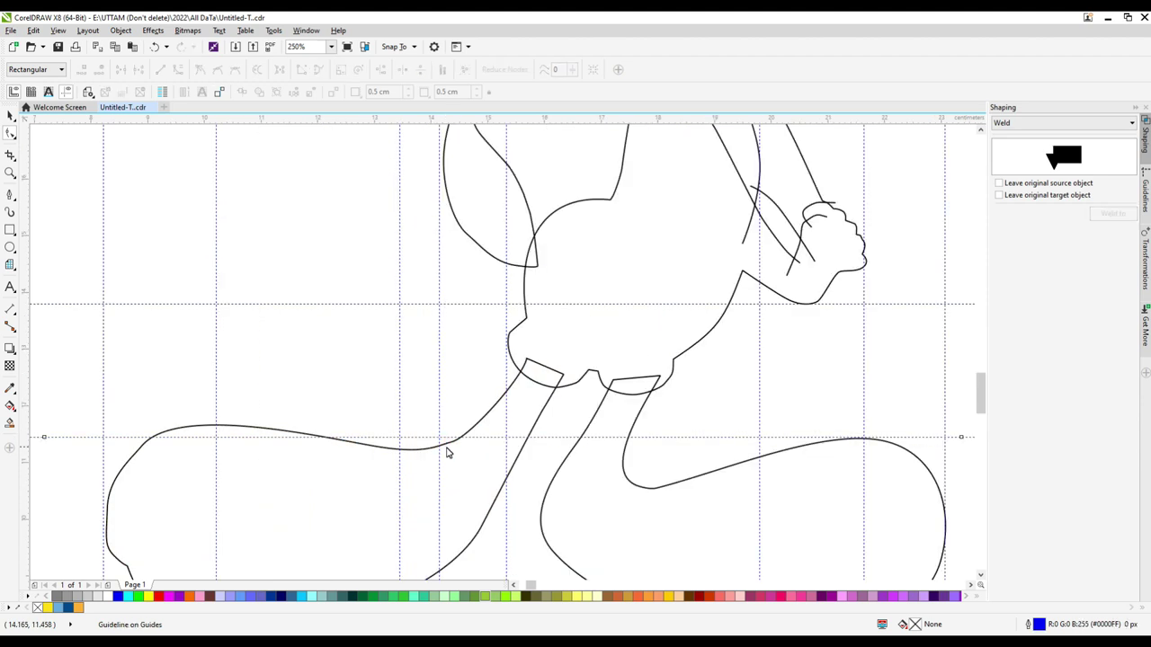
scroll(434, 539, "down", 2)
left_click(434, 538)
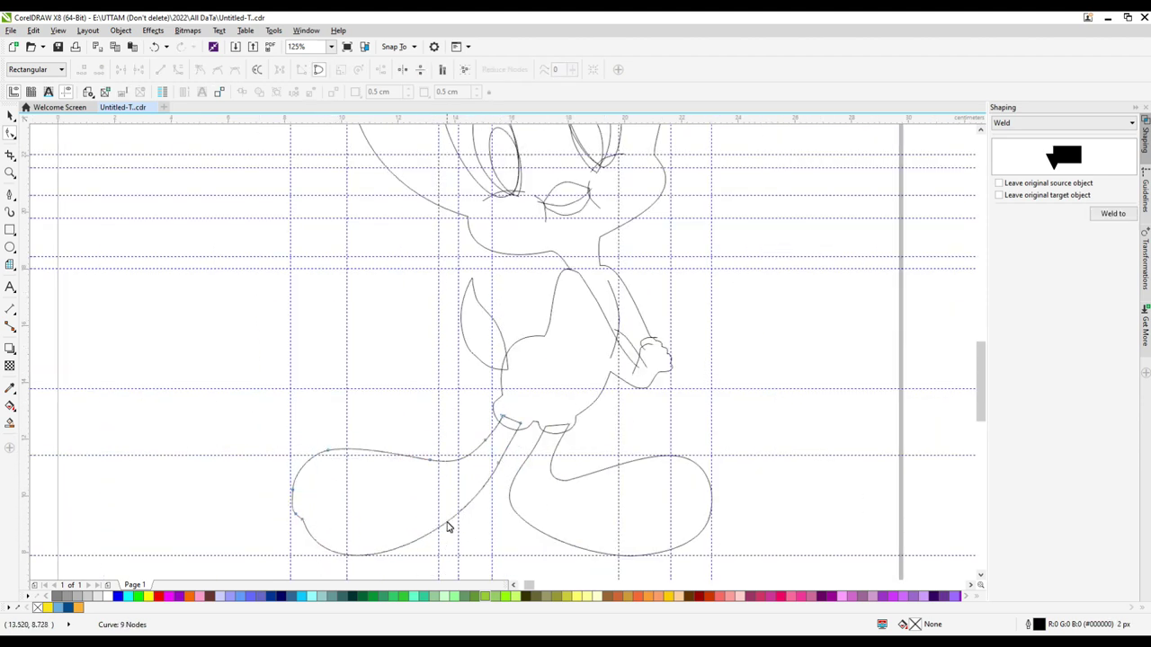
scroll(501, 363, "down", 2)
Step: Fill the body and tail yellow (#FFE512), the feet orange, the outer eyes white and the irises light blue (#6CADDF)
key("space")
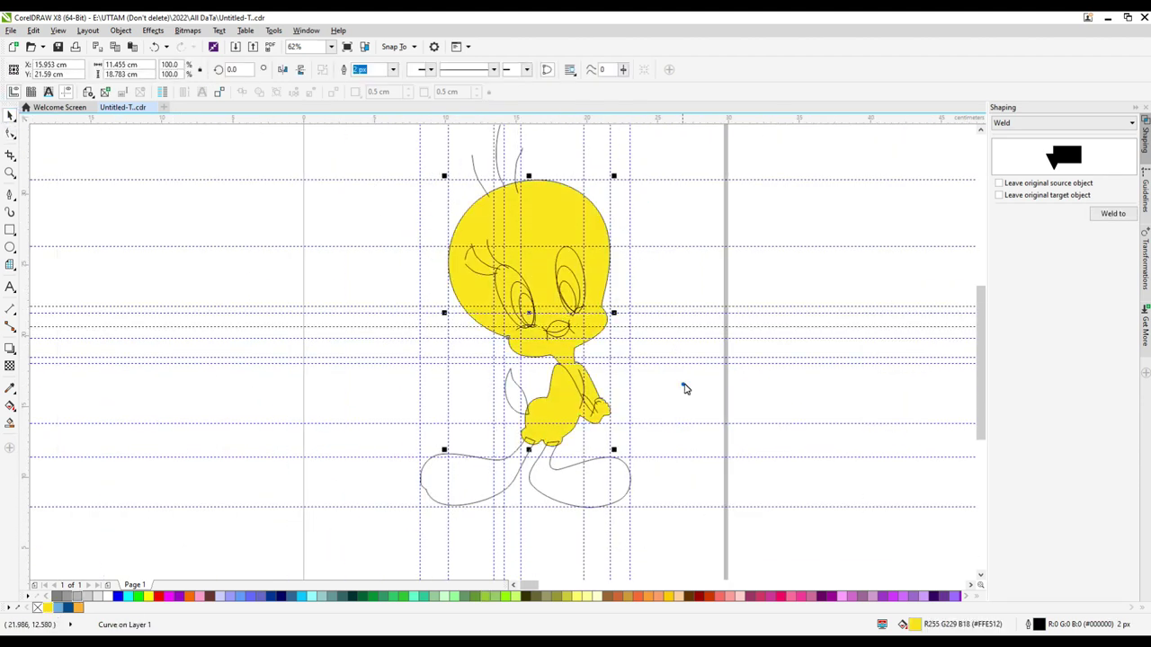
left_click(508, 391)
left_click(566, 278)
left_click(70, 608)
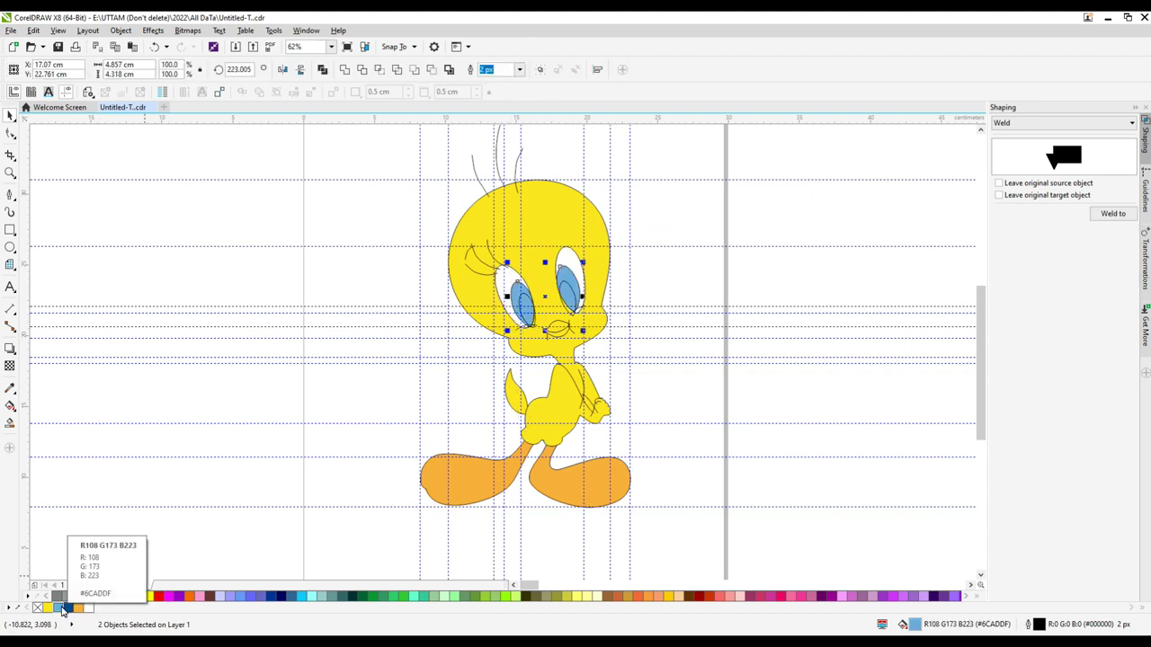
Step: Rebuild the left eye's iris with Smart Fill so that it is cut to the eye's outline
scroll(514, 303, "up", 2)
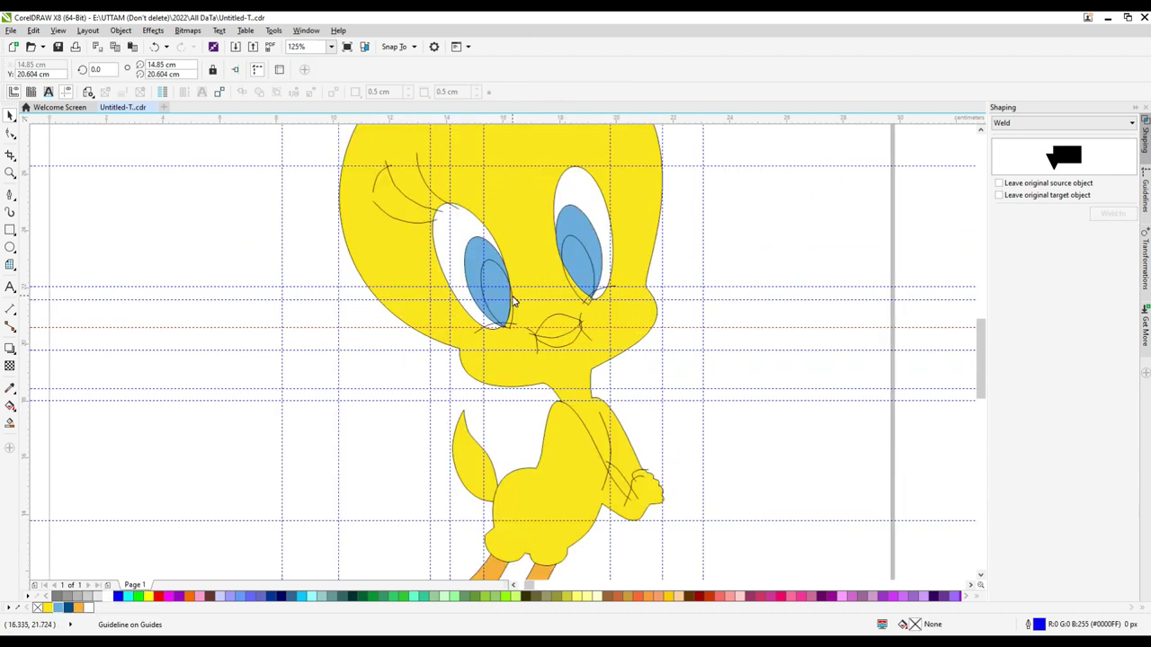
left_click(439, 258)
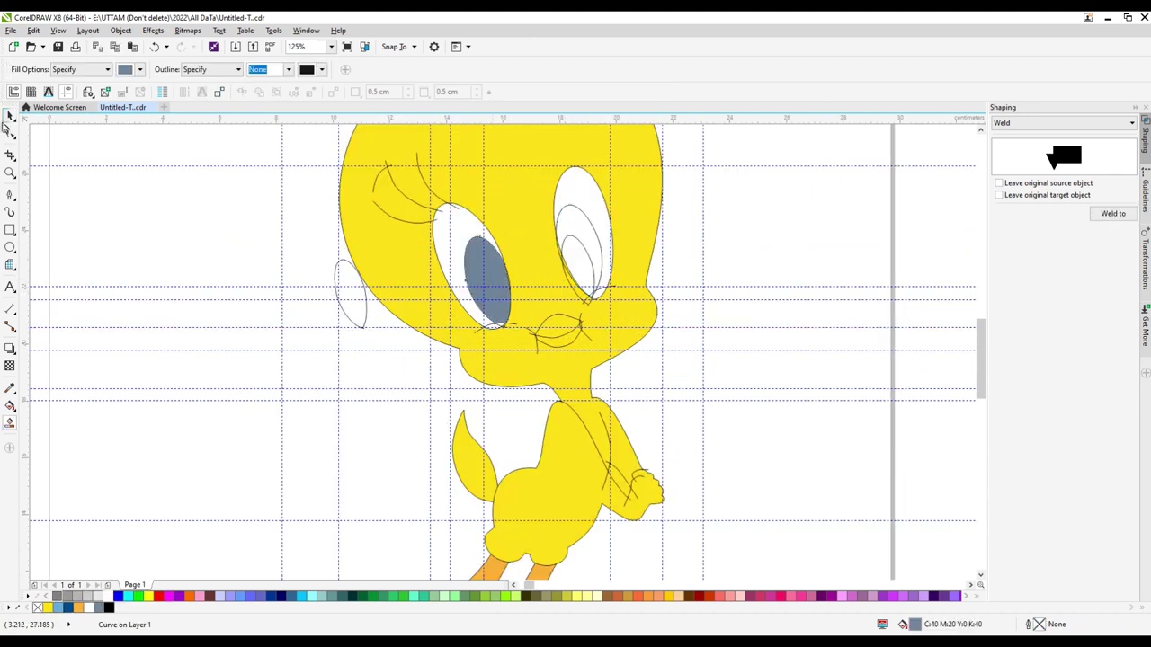
left_click(10, 117)
scroll(470, 288, "up", 4)
scroll(473, 275, "down", 2)
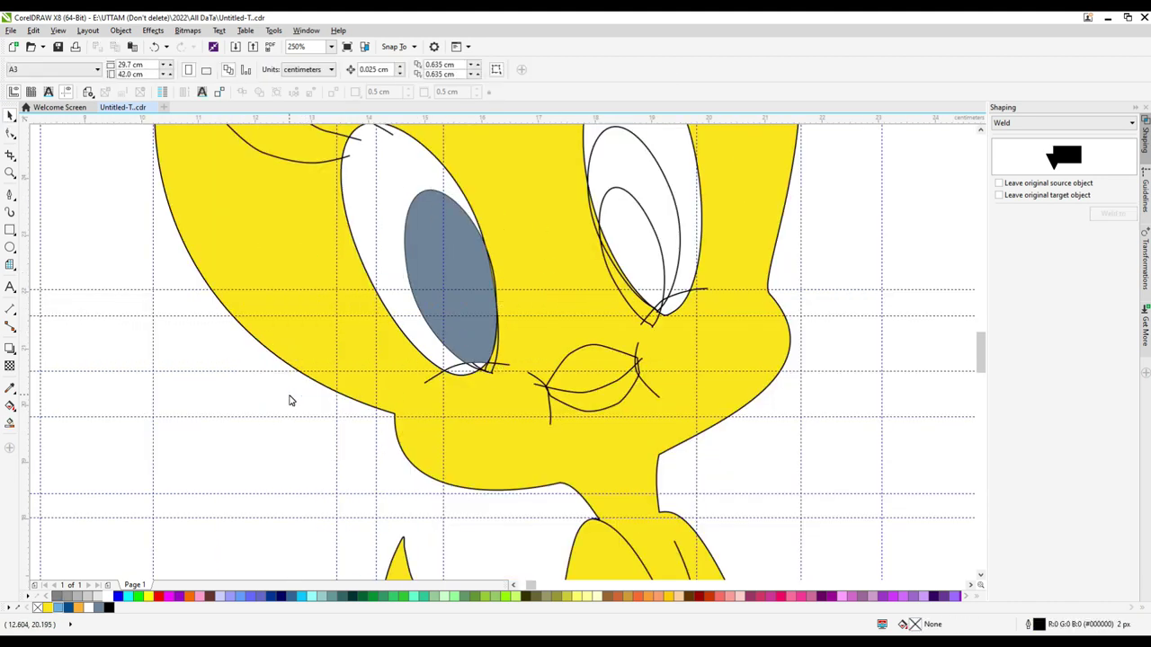
key("ctrl+z")
key("ctrl+z")
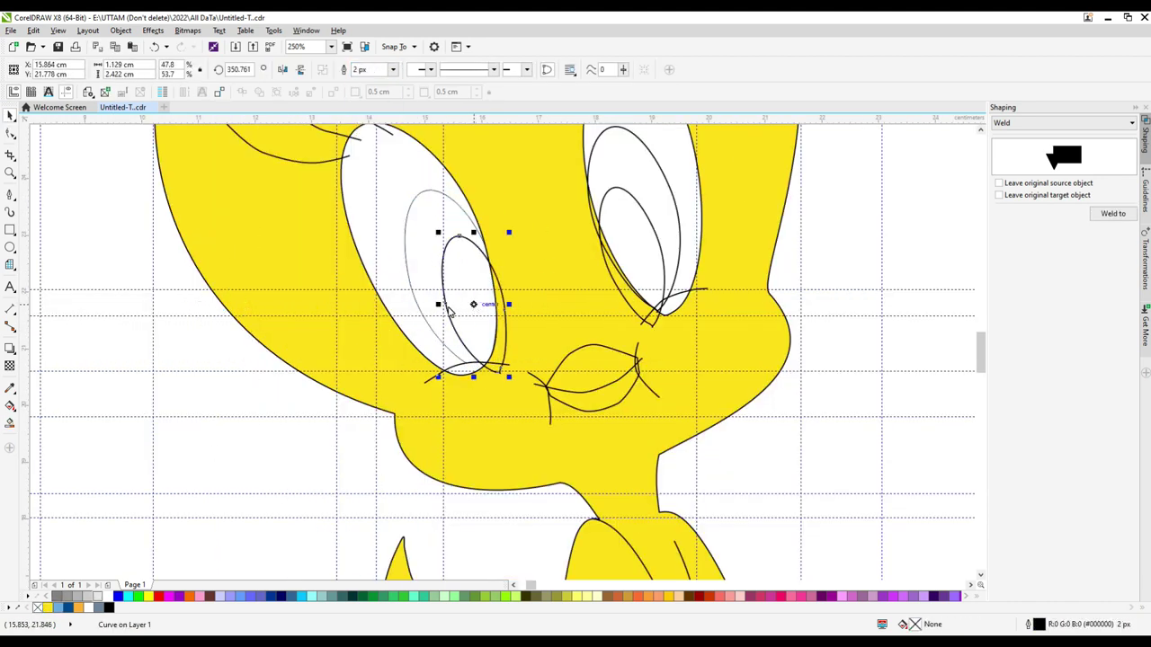
Step: Cut the left pupil to the eye's edge, and fill the iris light blue and the pupil dark blue
left_click(457, 321)
left_click(458, 306)
left_click(471, 275)
scroll(476, 403, "up", 5)
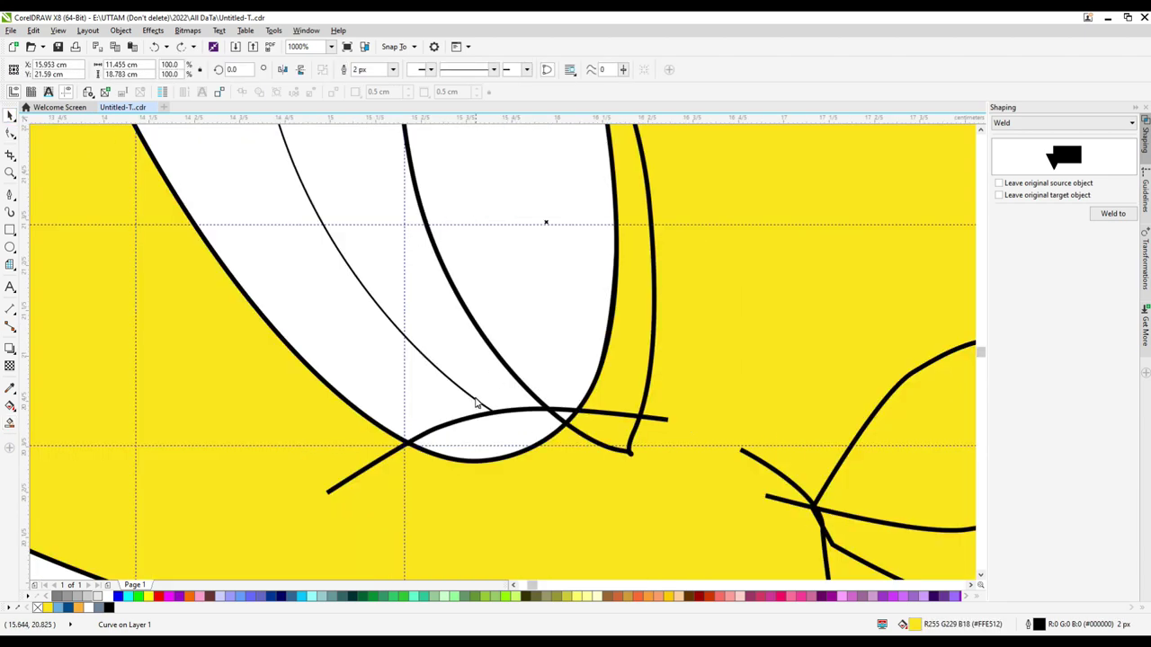
scroll(476, 403, "down", 6)
key("Escape")
scroll(544, 315, "up", 2)
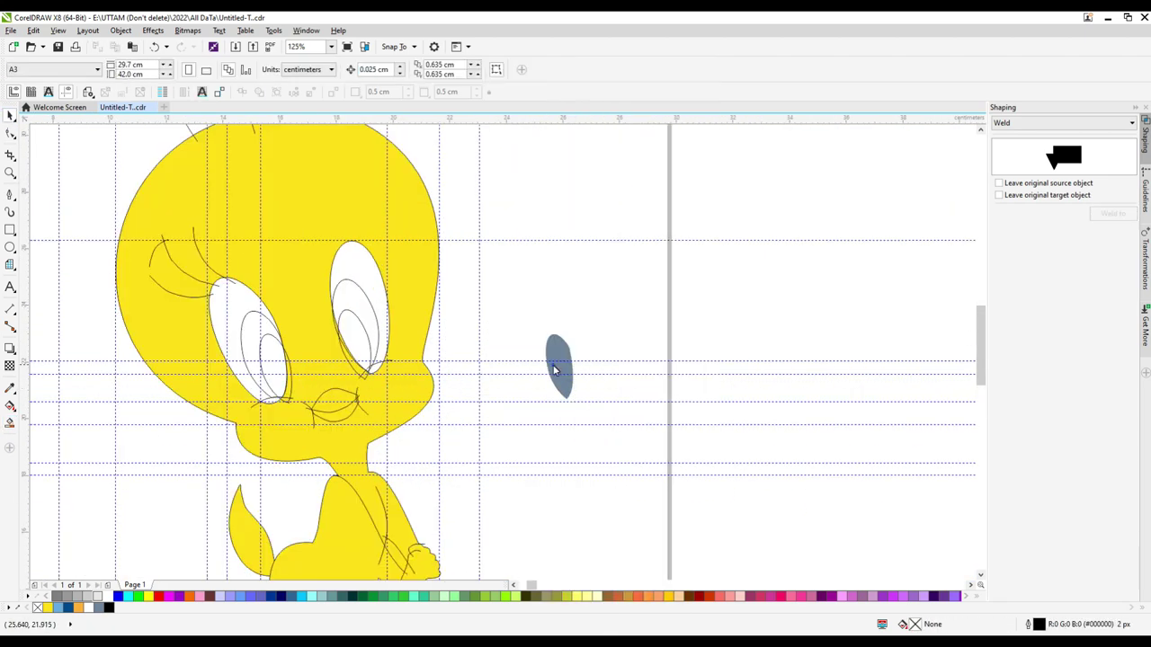
scroll(555, 369, "up", 3)
scroll(555, 369, "down", 1)
scroll(480, 295, "down", 2)
Step: Move the right pupil aside and rebuild the right iris within the eye using Smart Fill, with a hairline outline
left_click(479, 295)
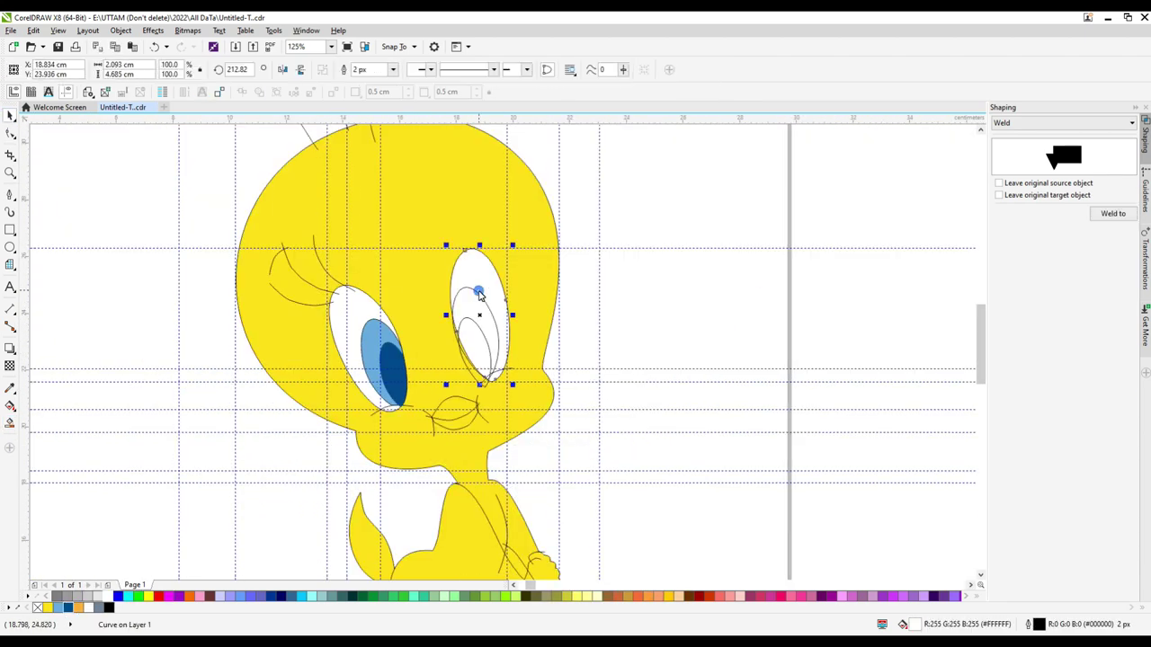
scroll(466, 323, "up", 1)
left_click_drag(466, 396, 734, 395)
left_click(469, 357)
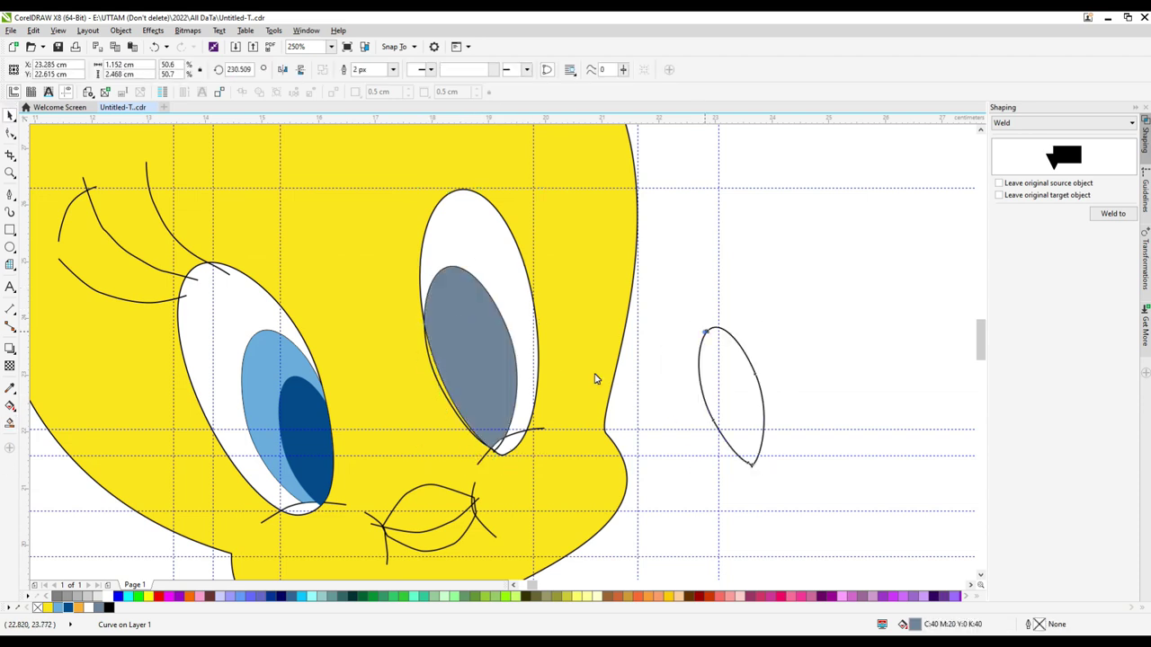
left_click(393, 69)
left_click(368, 86)
left_click(732, 378)
left_click(457, 363)
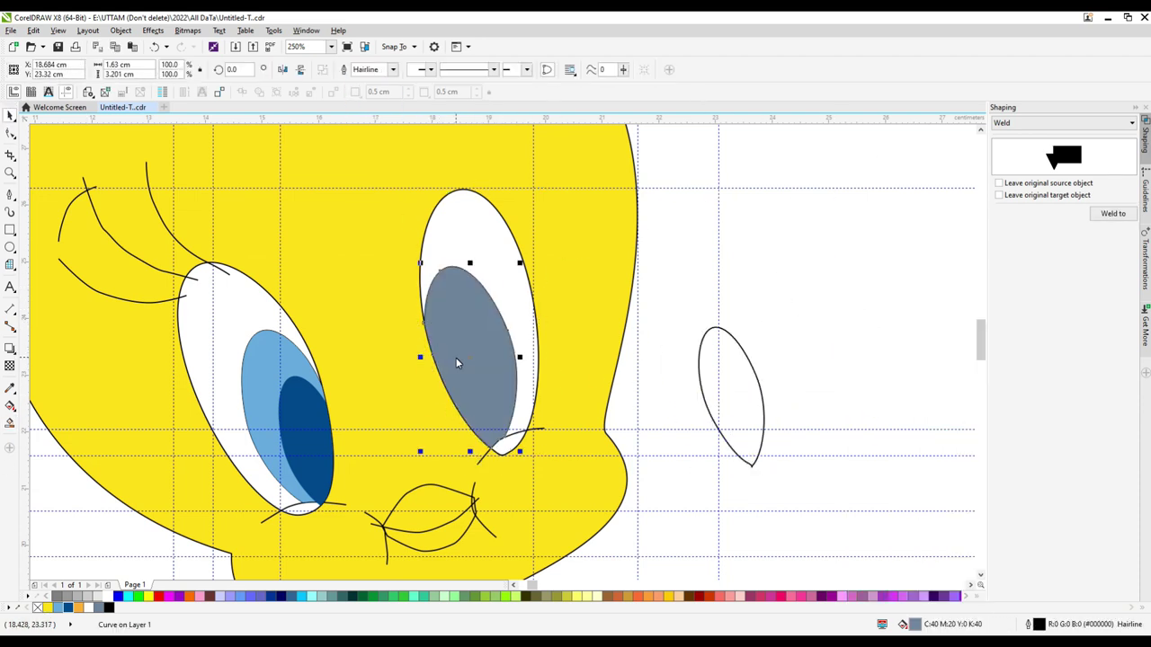
Step: Fit the right pupil inside the iris, and fill the iris light blue and the pupil dark blue
left_click_drag(470, 451, 467, 425)
left_click_drag(488, 239, 463, 364)
right_click(822, 267)
right_click(799, 411)
left_click(848, 213)
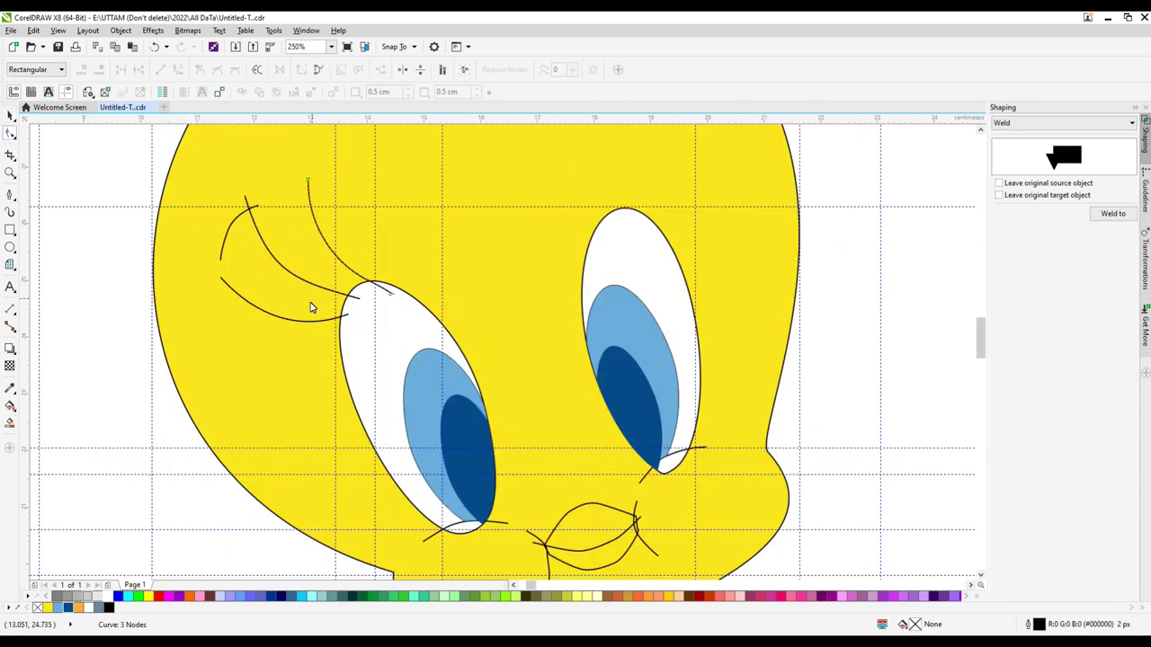
Step: Turn the lash nearest the left eye's upper tip into a solid black tapered shape using a duplicate of its curve
scroll(310, 308, "up", 6)
left_click_drag(351, 349, 366, 339)
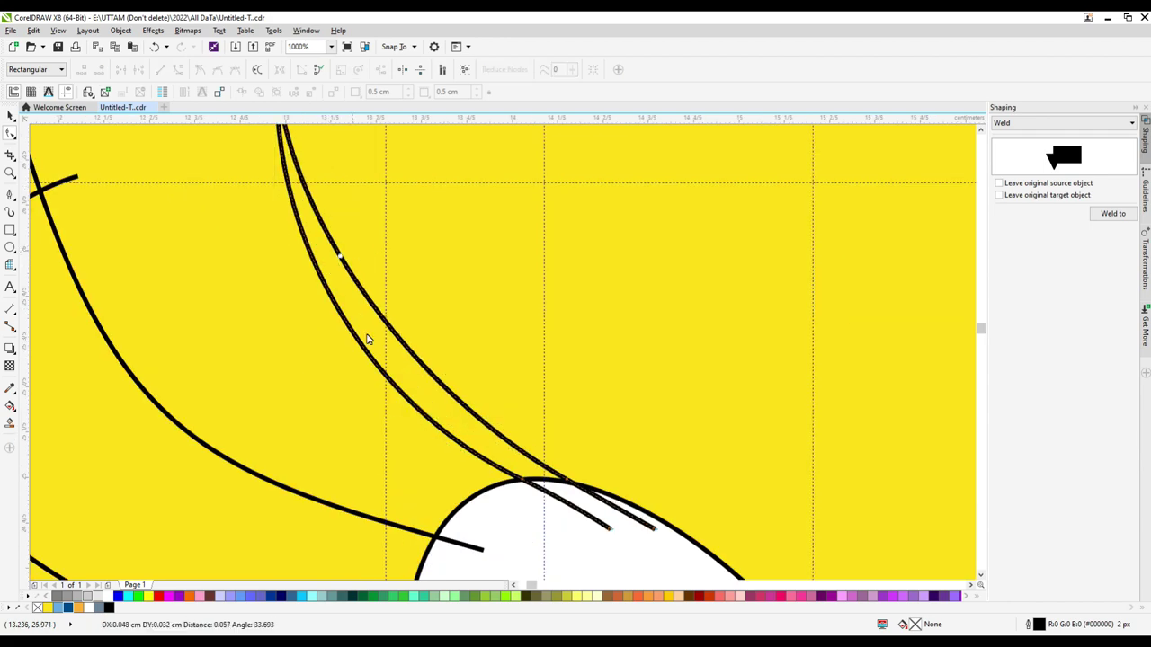
scroll(336, 206, "down", 5)
key("space")
scroll(681, 357, "down", 2)
key("Escape")
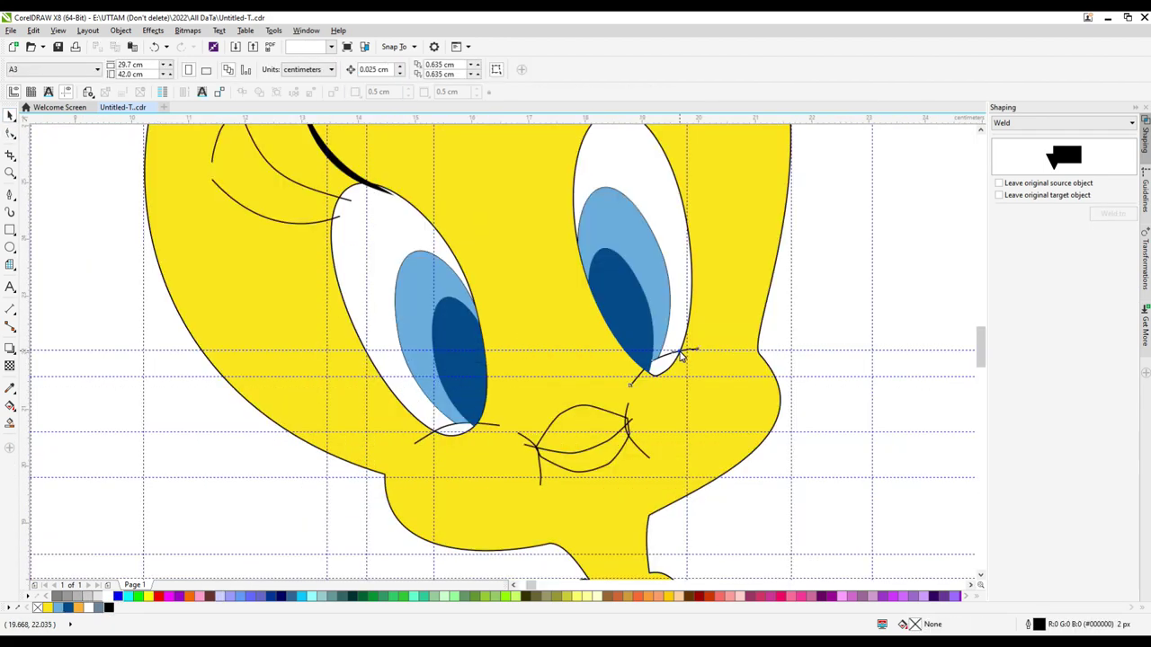
Step: Smooth the lash line under the right eye into an even arc by deleting a surplus node and adjusting its curve
key("F10")
scroll(681, 357, "up", 4)
left_click(652, 353)
key("Delete")
scroll(641, 351, "down", 3)
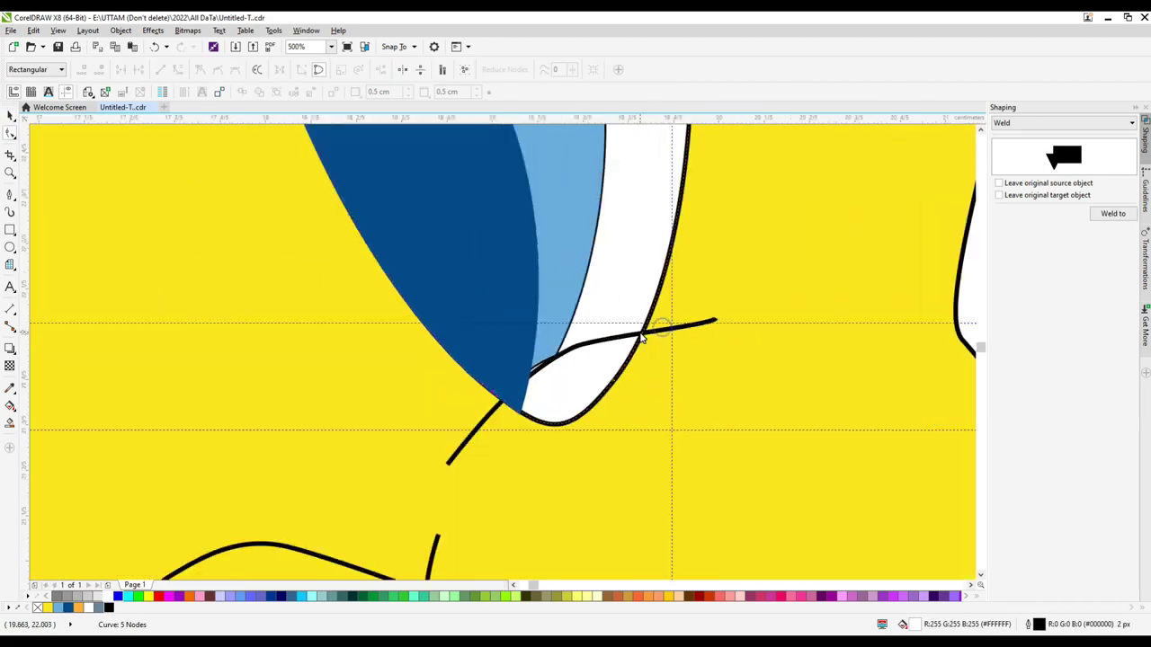
scroll(655, 338, "up", 3)
scroll(457, 370, "down", 3)
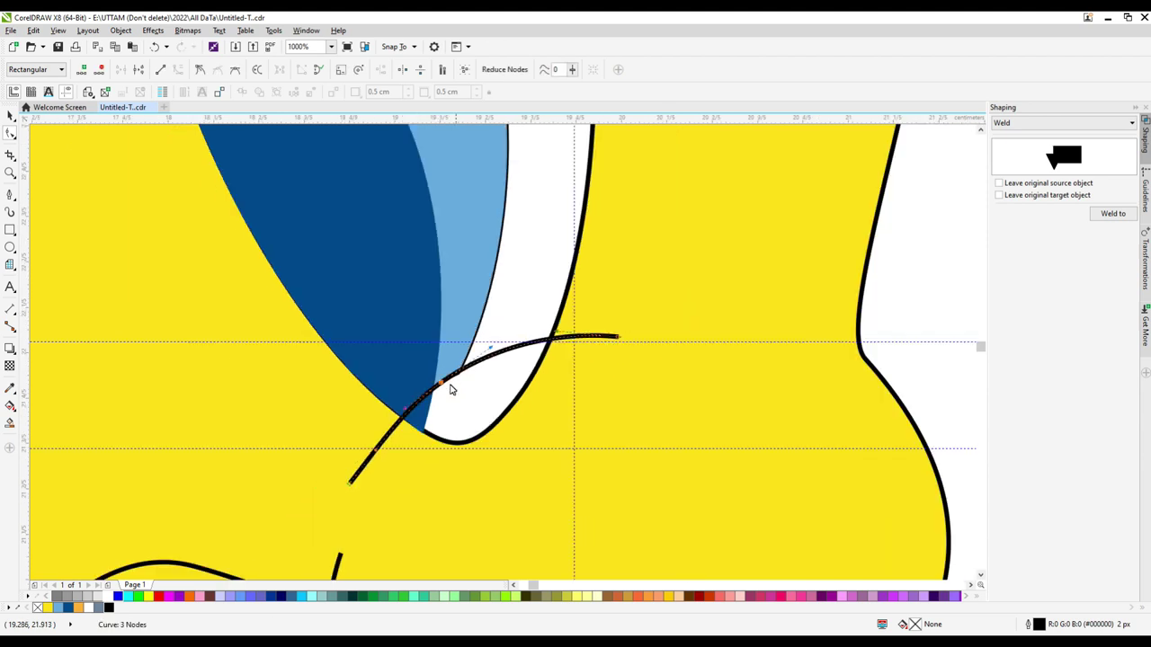
scroll(449, 386, "up", 3)
scroll(620, 262, "down", 1)
Step: Duplicate the right eye's lower lash line, join both curves into a crescent and fill it black without an outline
left_click_drag(620, 269, 499, 486)
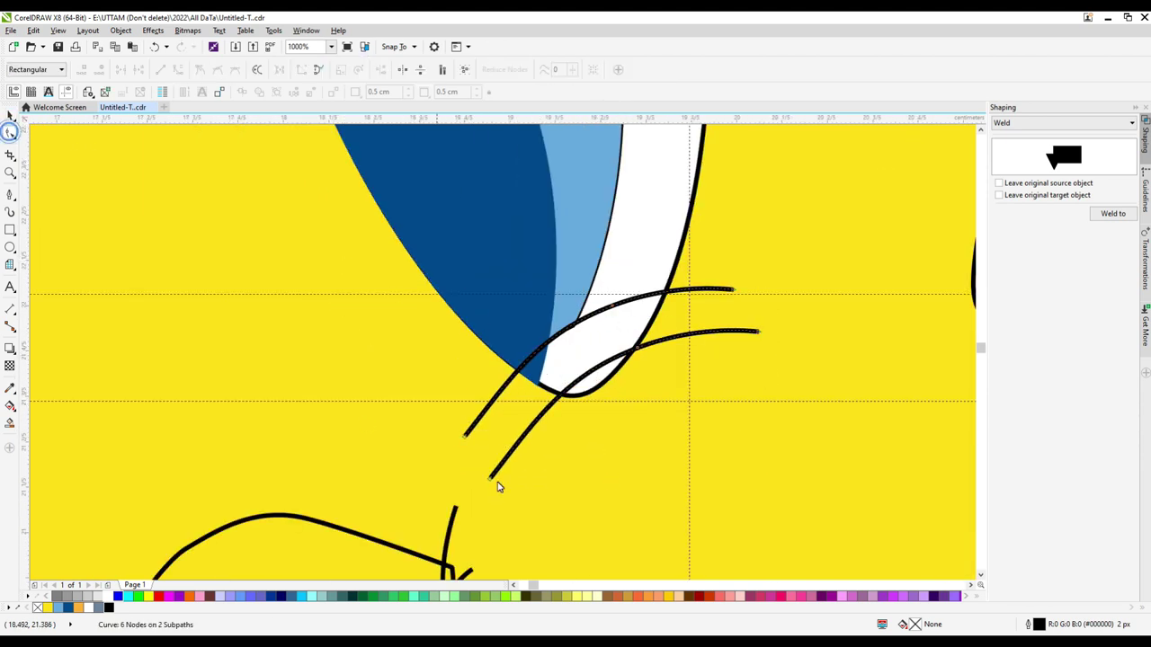
left_click_drag(594, 323, 482, 414)
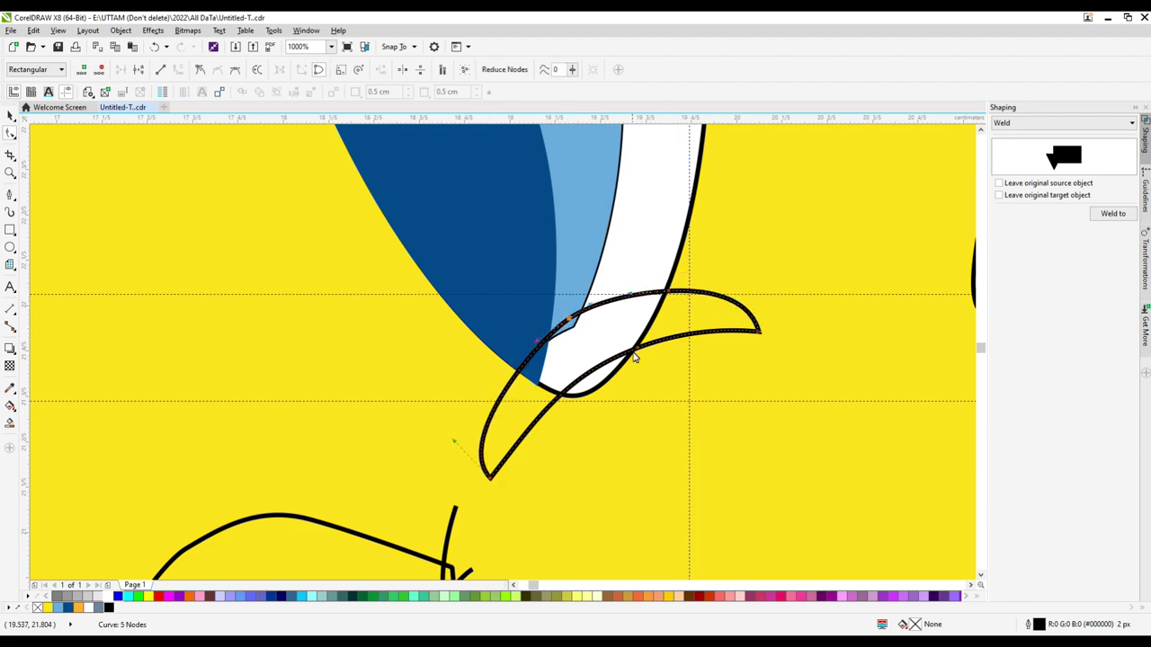
double_click(633, 357)
scroll(483, 474, "up", 1)
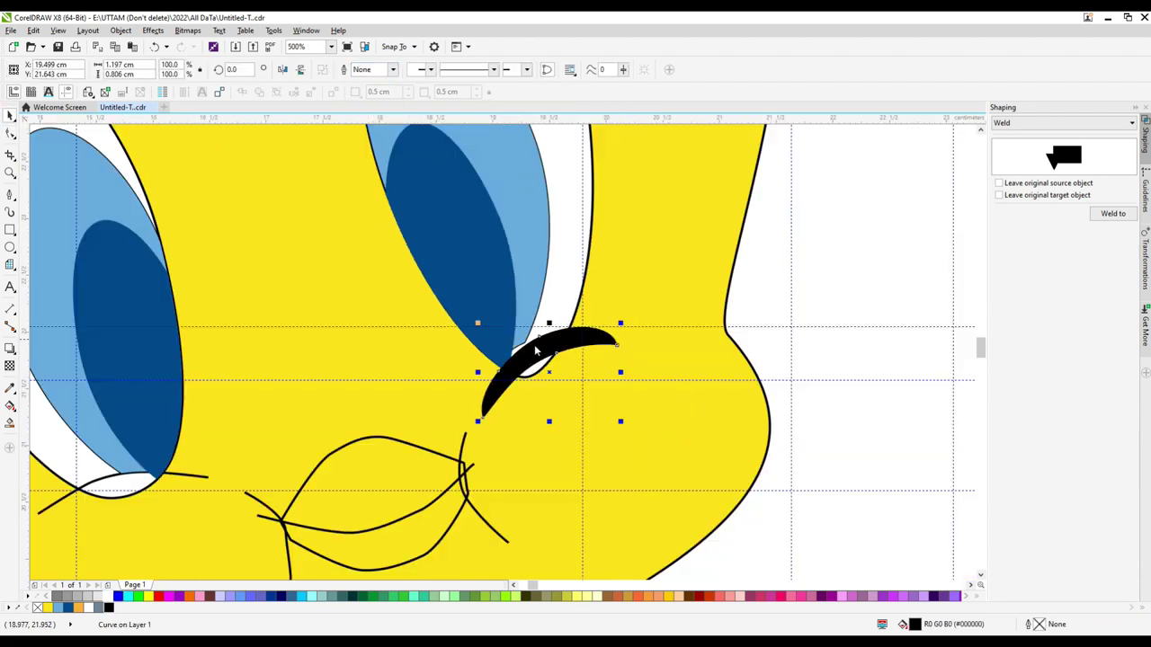
scroll(617, 332, "down", 3)
scroll(550, 357, "up", 2)
left_click(544, 358)
scroll(550, 351, "up", 3)
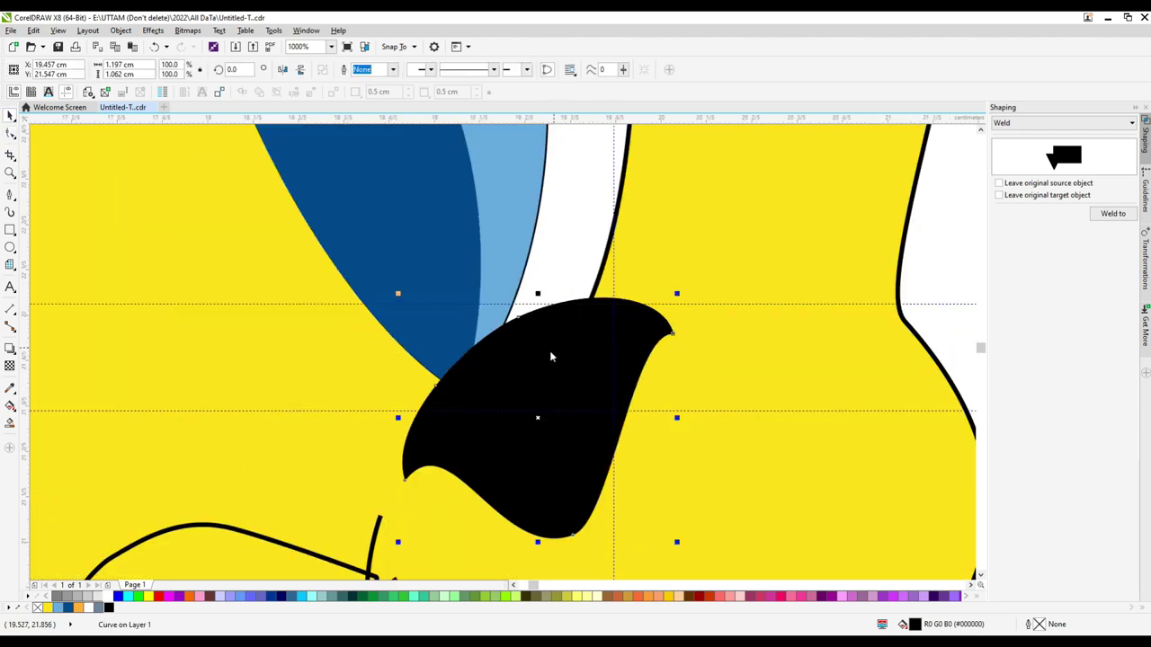
scroll(485, 357, "up", 2)
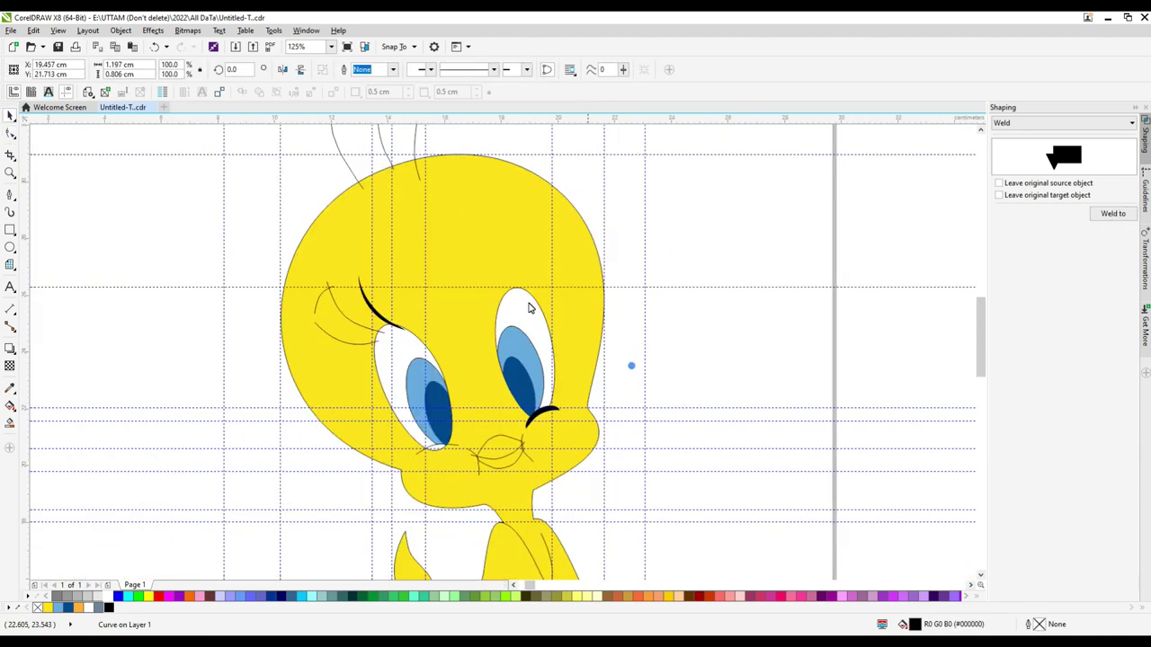
Step: Add a thick black rim around the right eye using an enlarged copy of its outline
scroll(418, 282, "up", 2)
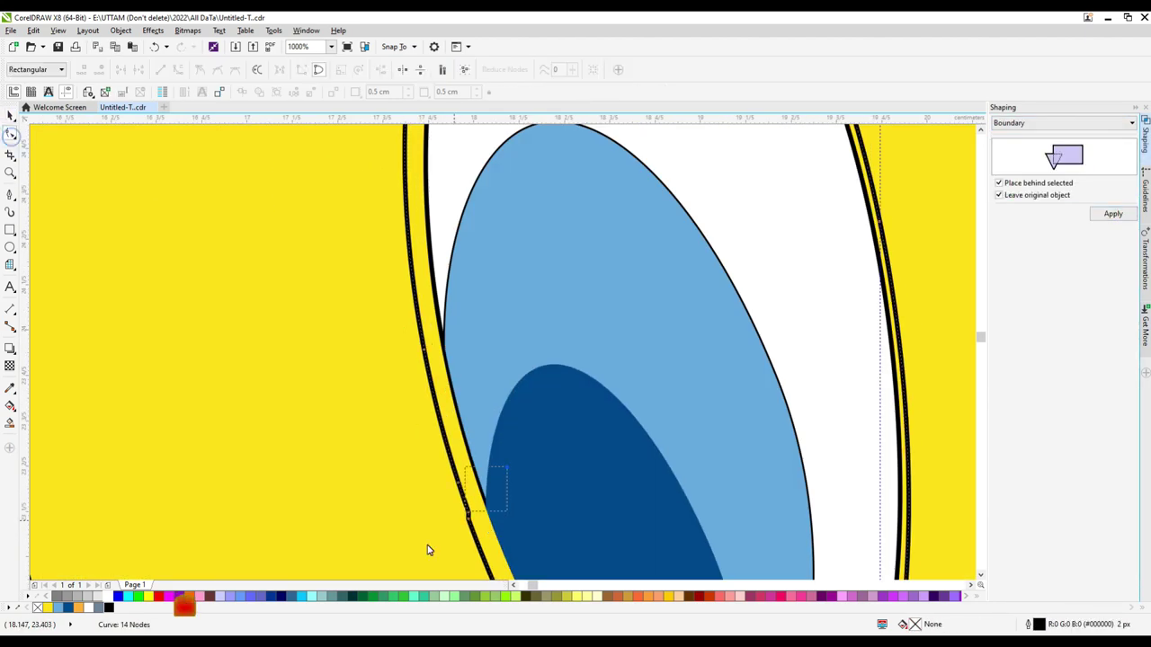
scroll(699, 423, "down", 2)
scroll(640, 352, "up", 1)
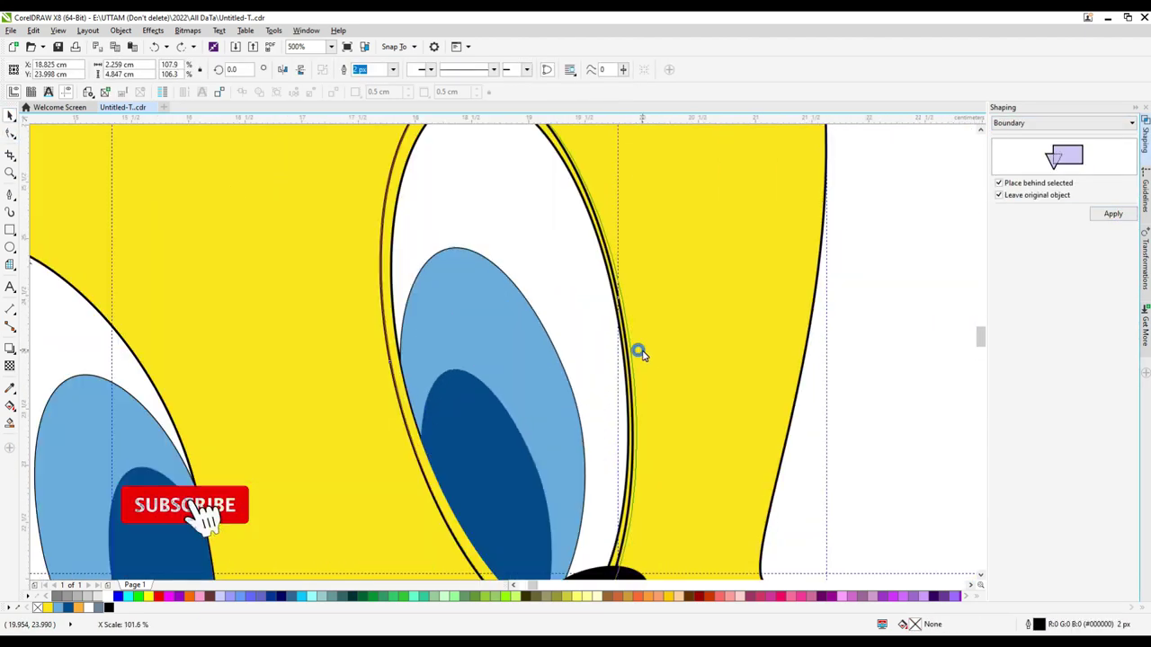
scroll(586, 386, "down", 3)
Step: Add a matching thick black rim around the left eye from an enlarged, reshaped copy of its outline
left_click(475, 296)
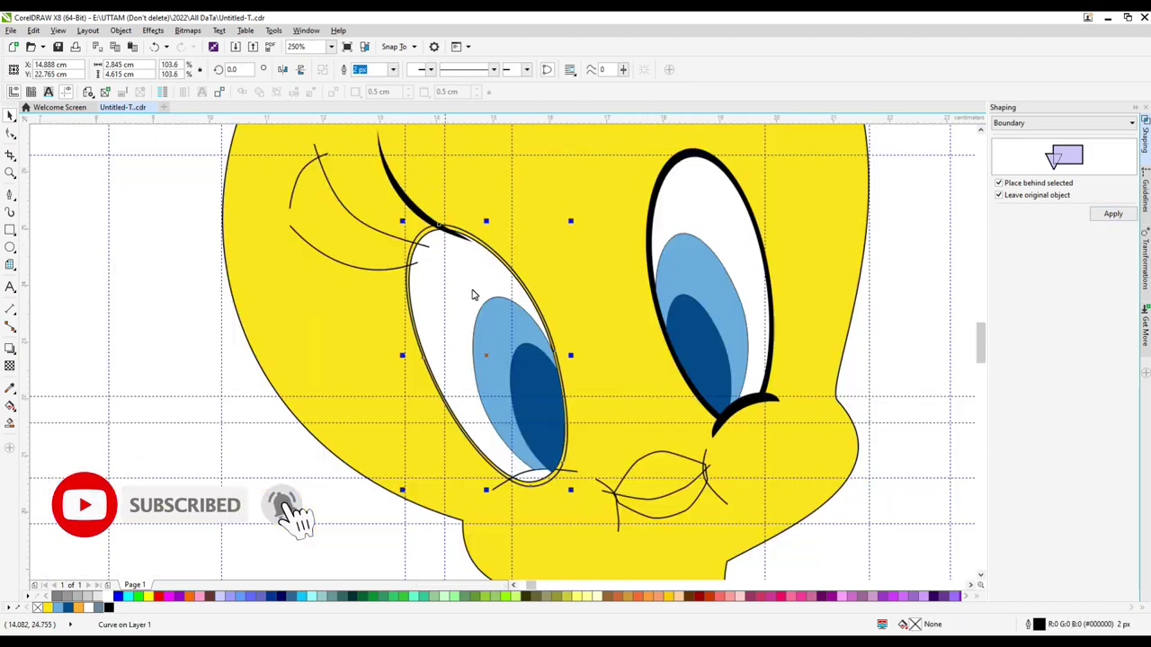
scroll(475, 296, "up", 3)
scroll(334, 280, "down", 2)
scroll(440, 443, "up", 2)
left_click_drag(440, 443, 383, 448)
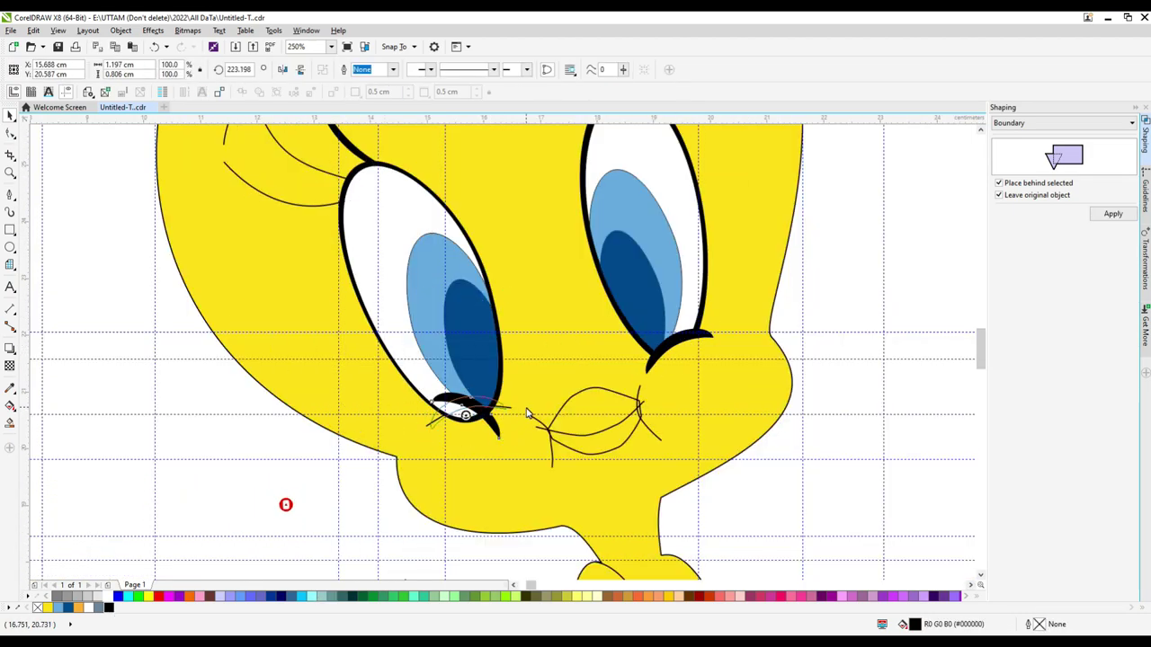
Step: Fit a copy of the black crescent lash across the bottom of the left eye and reshape its curve
scroll(445, 407, "up", 3)
key("F10")
scroll(405, 396, "up", 2)
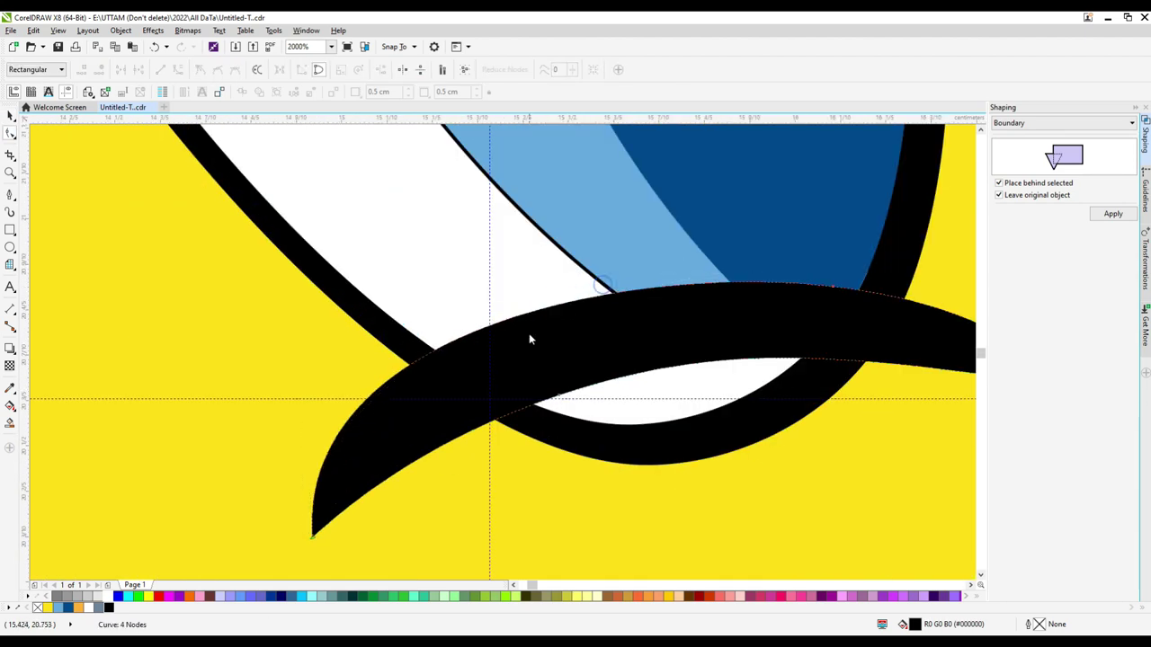
scroll(529, 339, "down", 4)
scroll(388, 421, "up", 2)
scroll(388, 421, "down", 2)
scroll(383, 418, "up", 1)
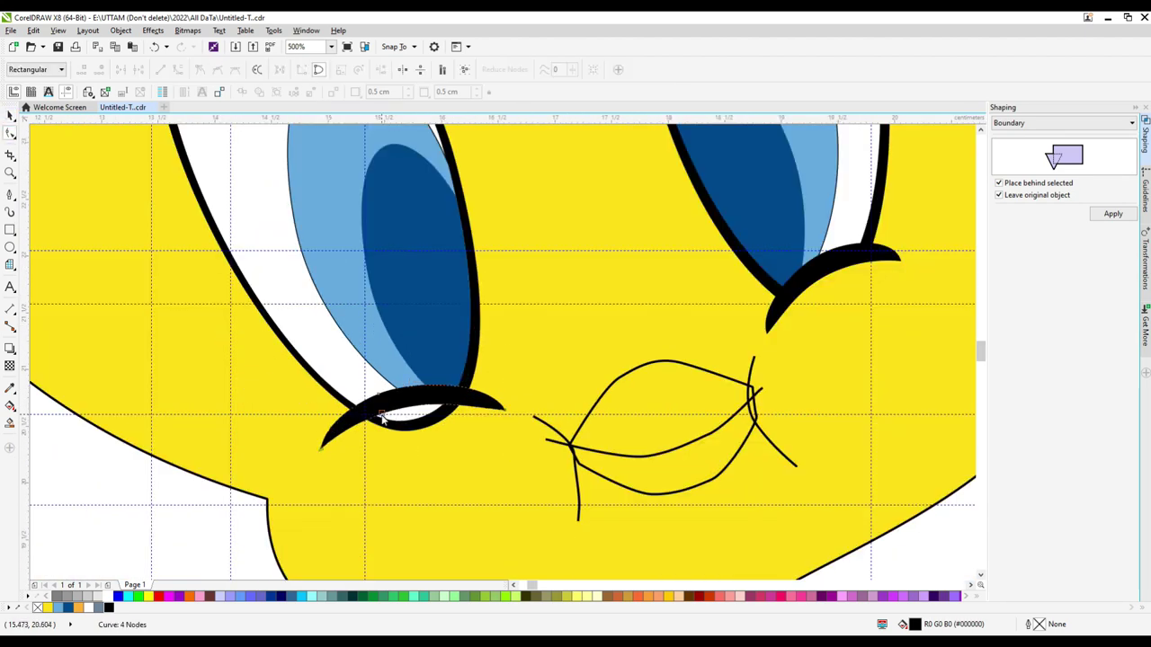
Step: Remove the left eye's white and rim below the lower lash, and refine the lower lashes' shape and placement
key("space")
left_click(454, 407)
scroll(763, 239, "up", 2)
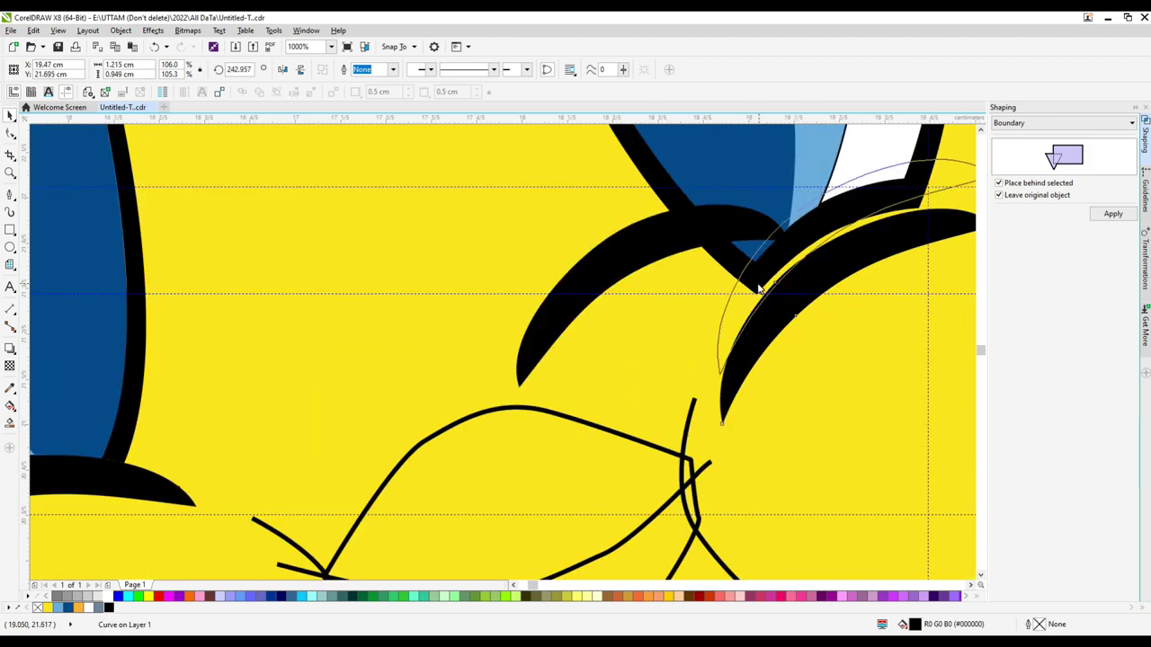
scroll(702, 333, "down", 3)
scroll(528, 244, "up", 3)
scroll(812, 219, "down", 6)
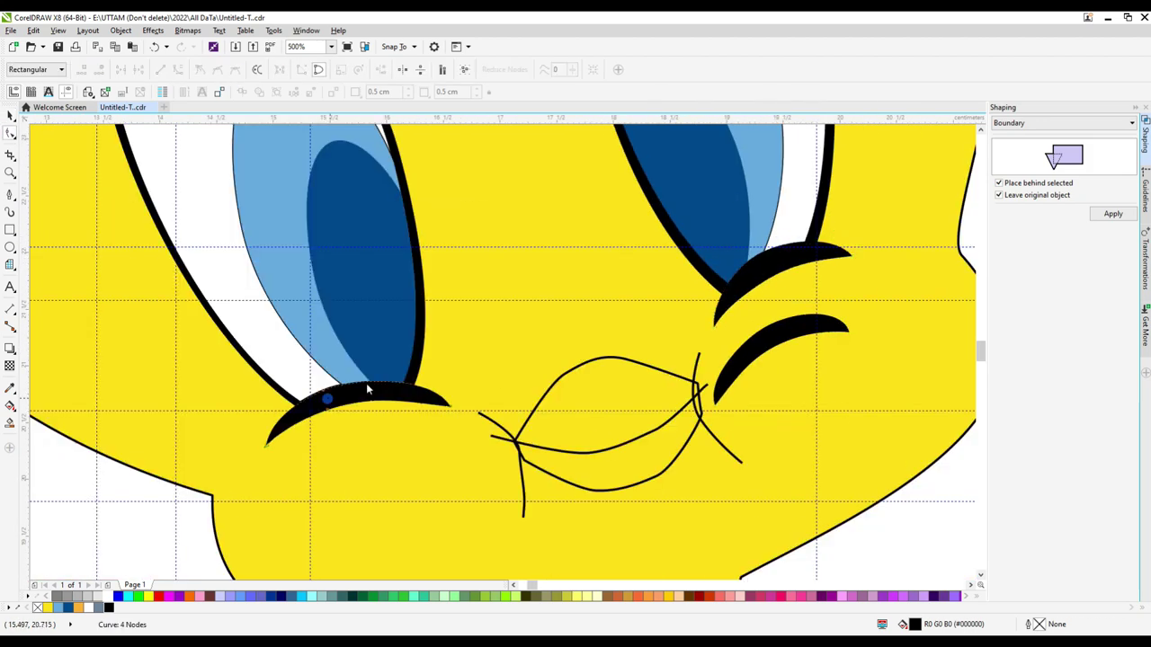
scroll(568, 399, "up", 2)
left_click(423, 472)
scroll(397, 407, "down", 1)
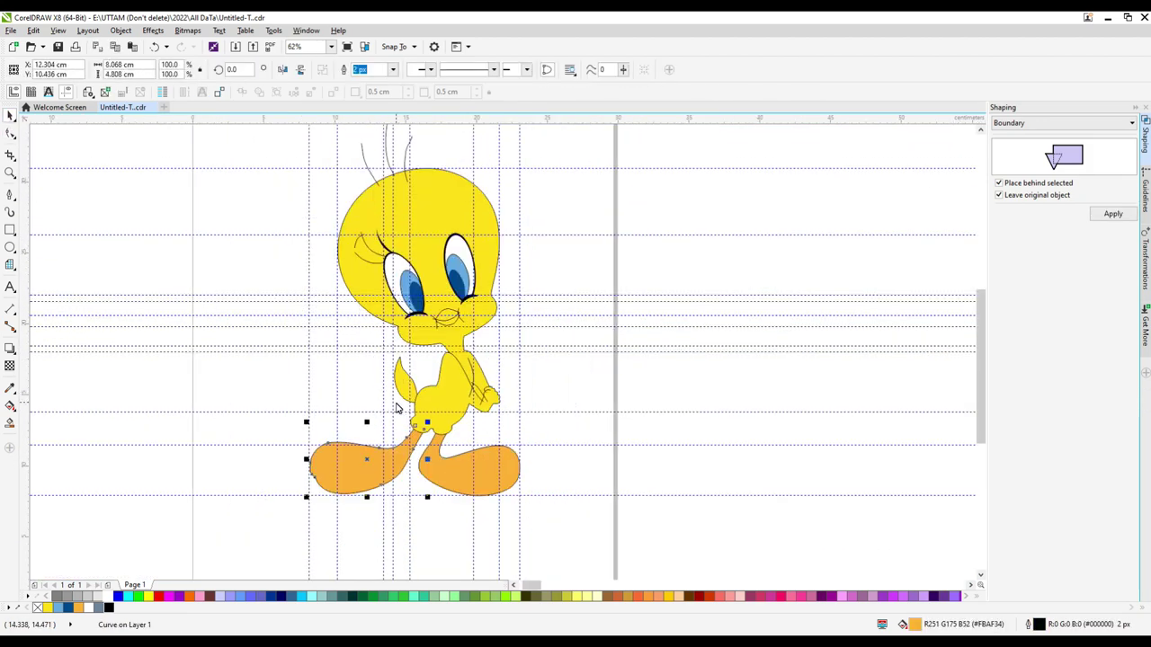
Step: Smooth the rightmost hair strand on the head into a clean two-node curve
scroll(386, 238, "up", 1)
scroll(481, 220, "up", 2)
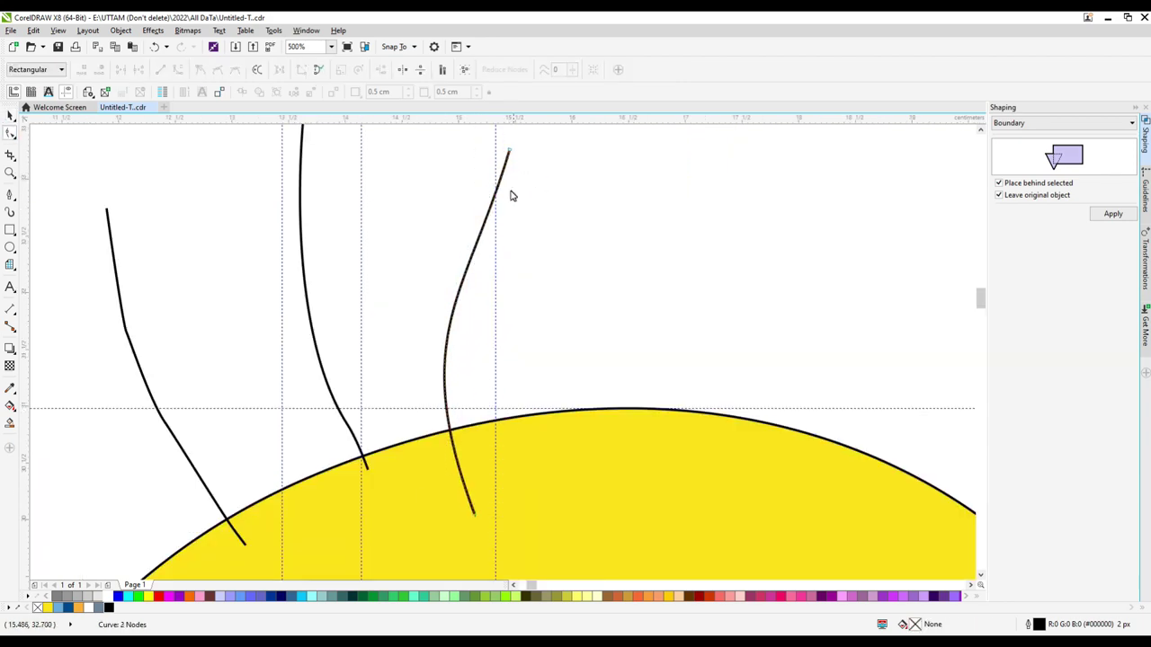
scroll(509, 193, "down", 2)
scroll(480, 252, "up", 2)
scroll(530, 270, "down", 1)
Step: Duplicate the rightmost hair strand, join both curves into a tapered shape and fill it black
scroll(520, 359, "up", 2)
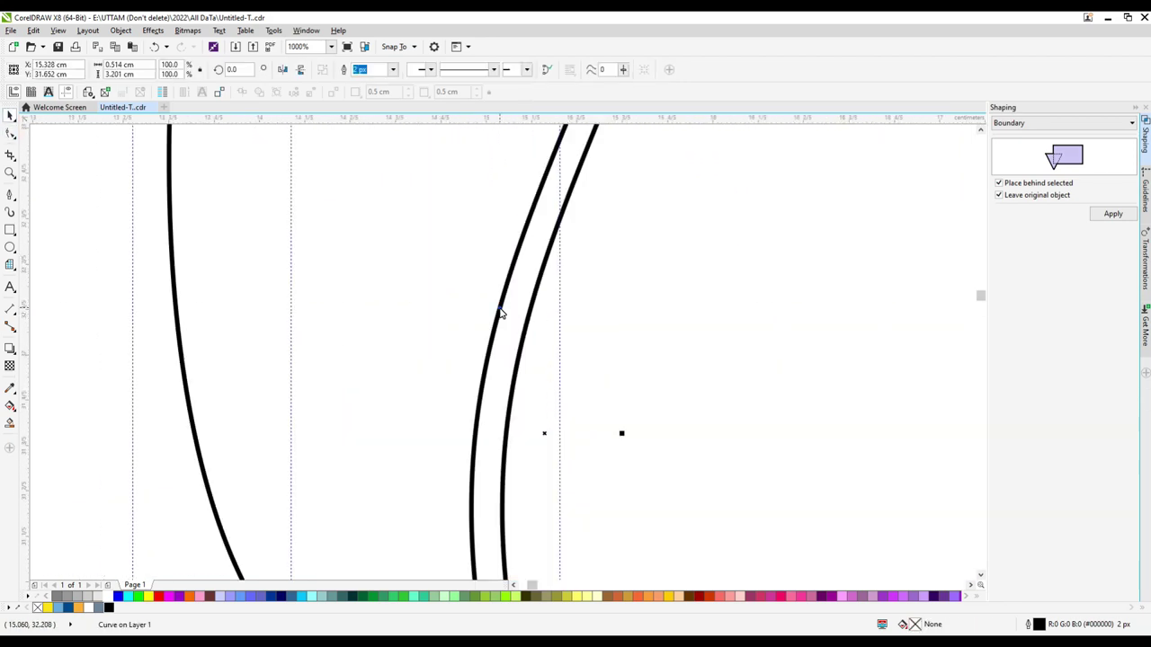
scroll(501, 314, "down", 1)
scroll(532, 334, "up", 2)
scroll(550, 384, "down", 5)
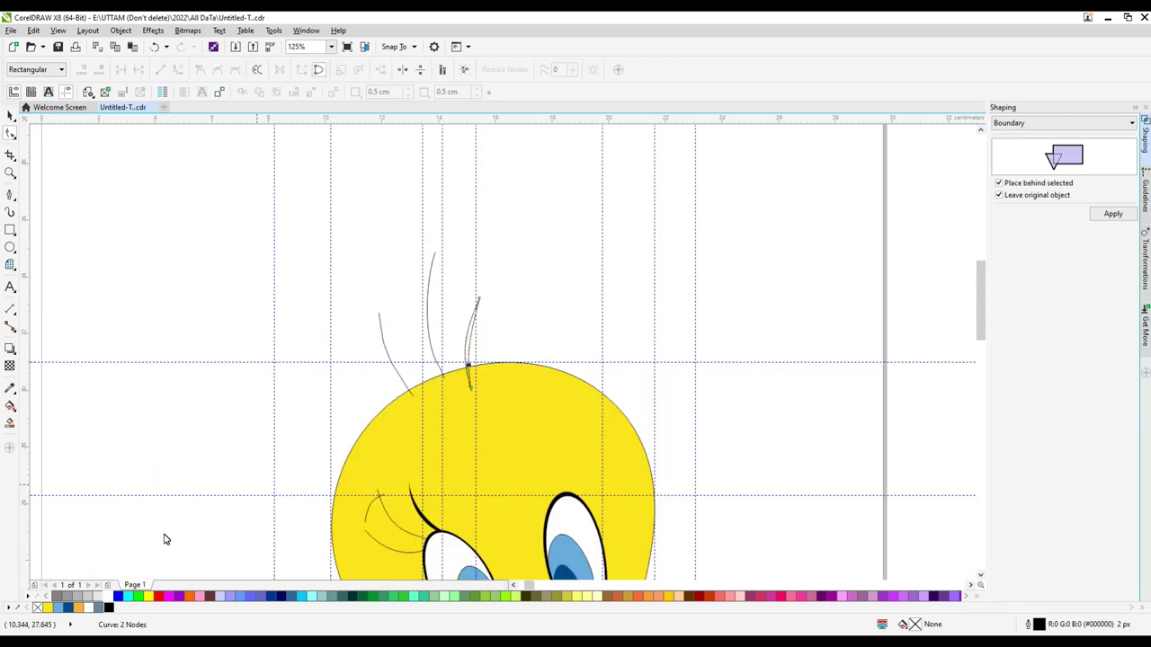
scroll(503, 171, "up", 3)
left_click(10, 116)
Step: Smooth the beak outline by deleting surplus nodes, and fill the beak orange (#FBAF34)
left_click(10, 133)
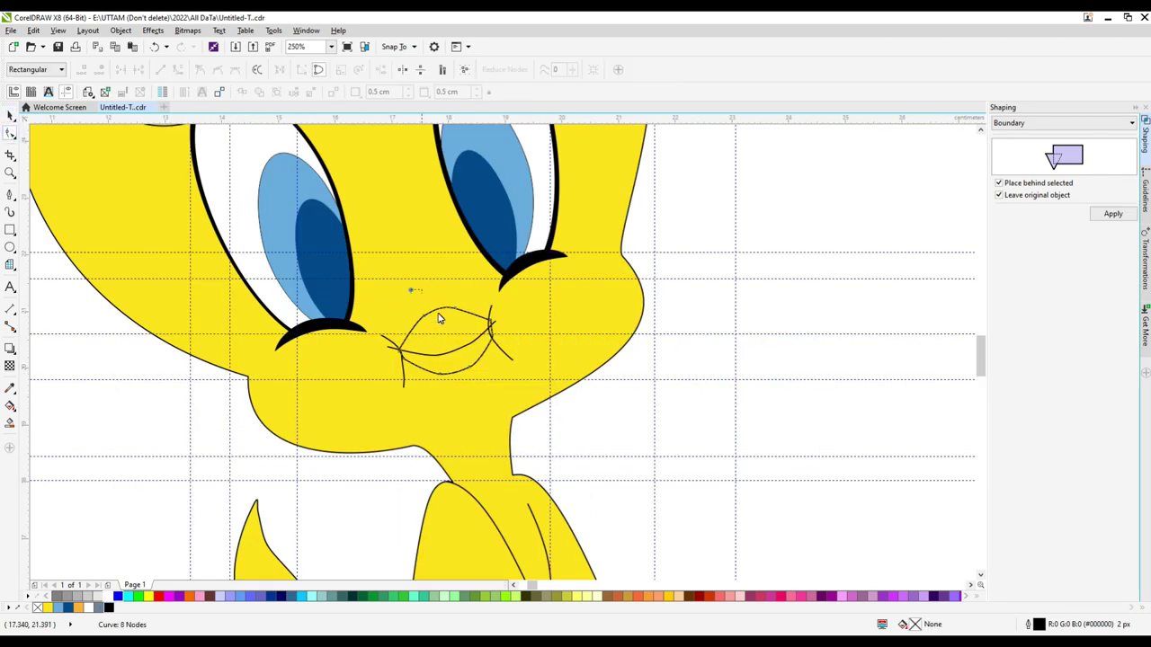
scroll(495, 342, "up", 1)
scroll(629, 314, "down", 3)
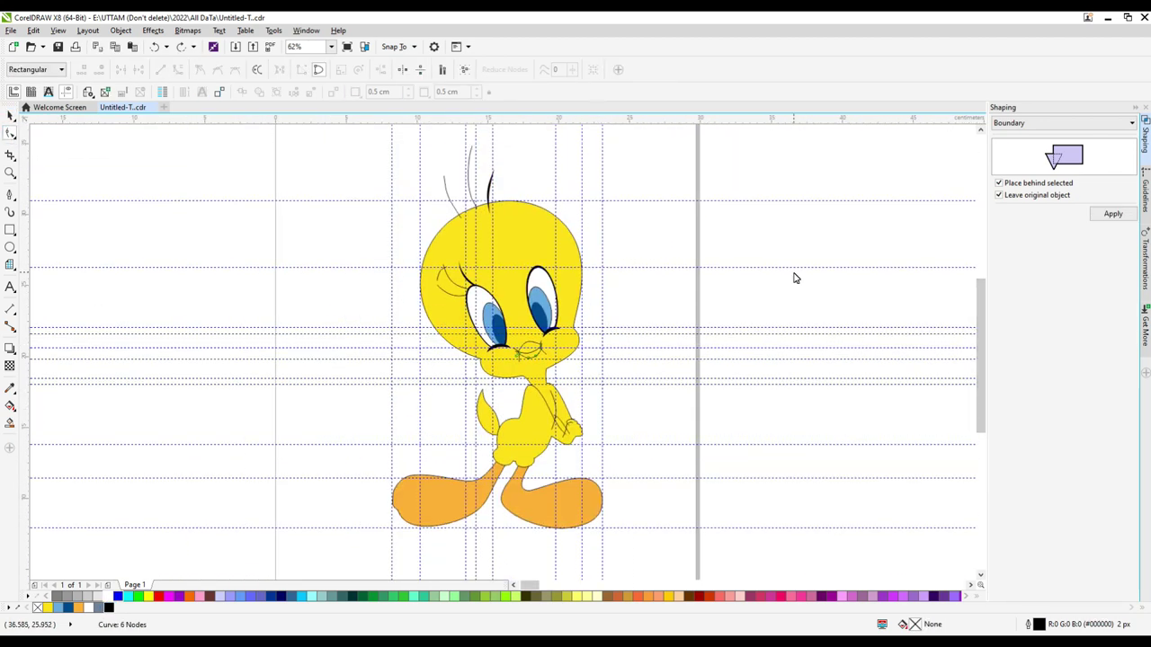
key("ctrl+shift+z")
scroll(510, 347, "up", 3)
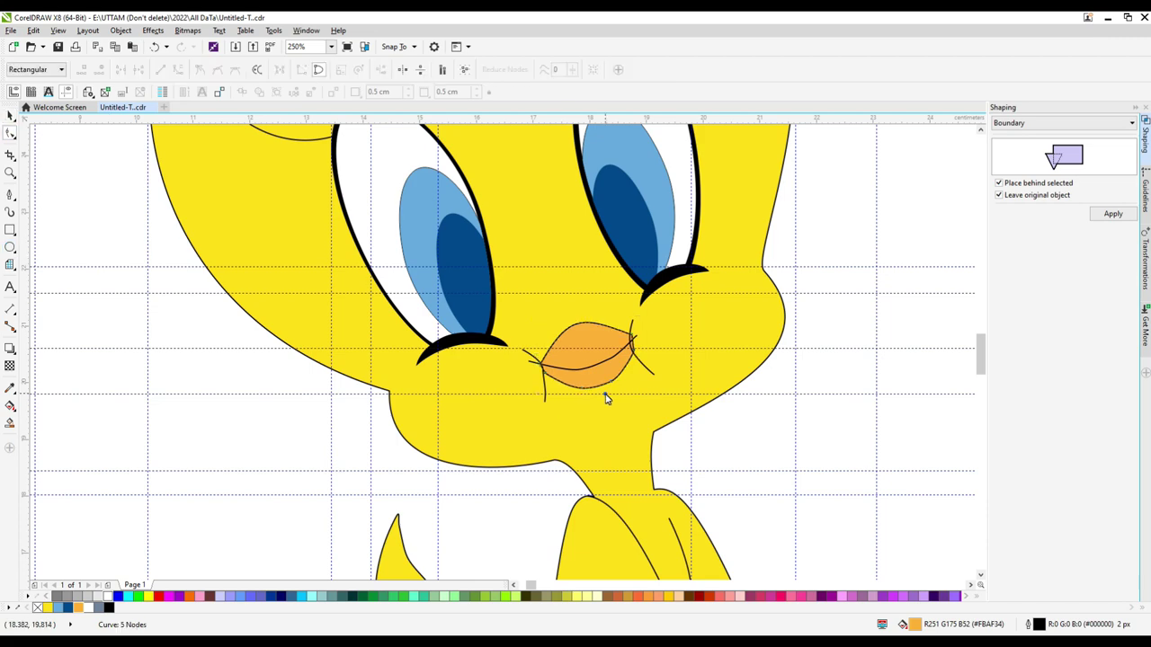
Step: Add a black tapered crescent as the cheek crease at the beak's left corner, replacing the thin guide curve
scroll(605, 399, "up", 3)
left_click(631, 351)
scroll(571, 192, "down", 5)
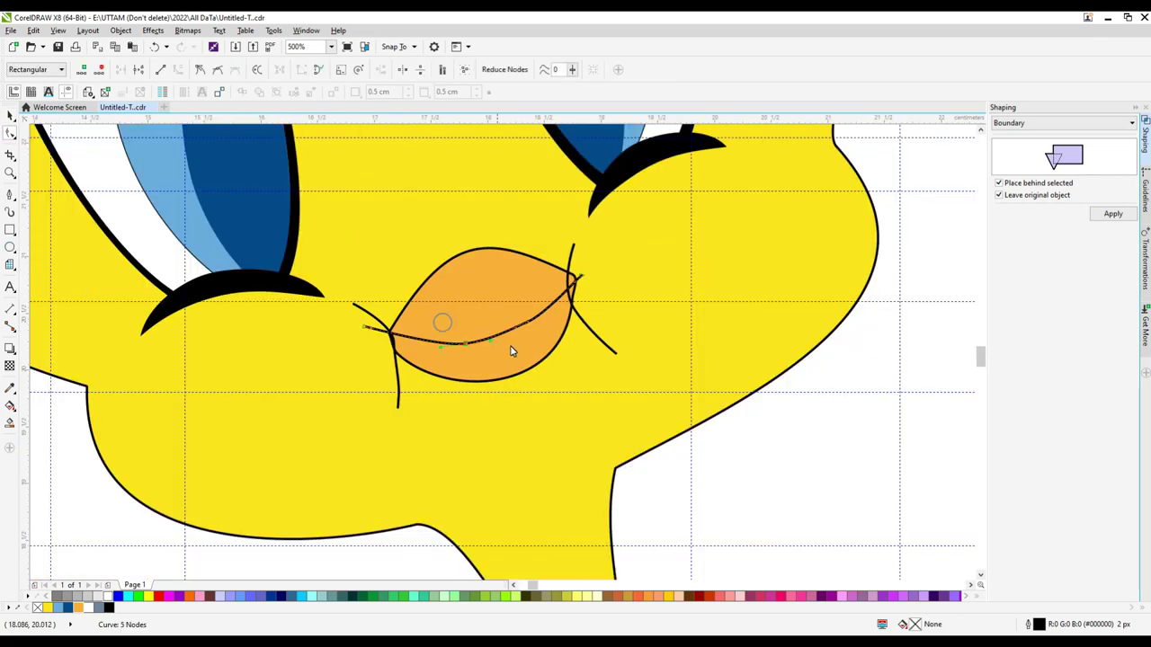
scroll(655, 381, "up", 3)
left_click(655, 381)
left_click_drag(544, 417, 544, 350)
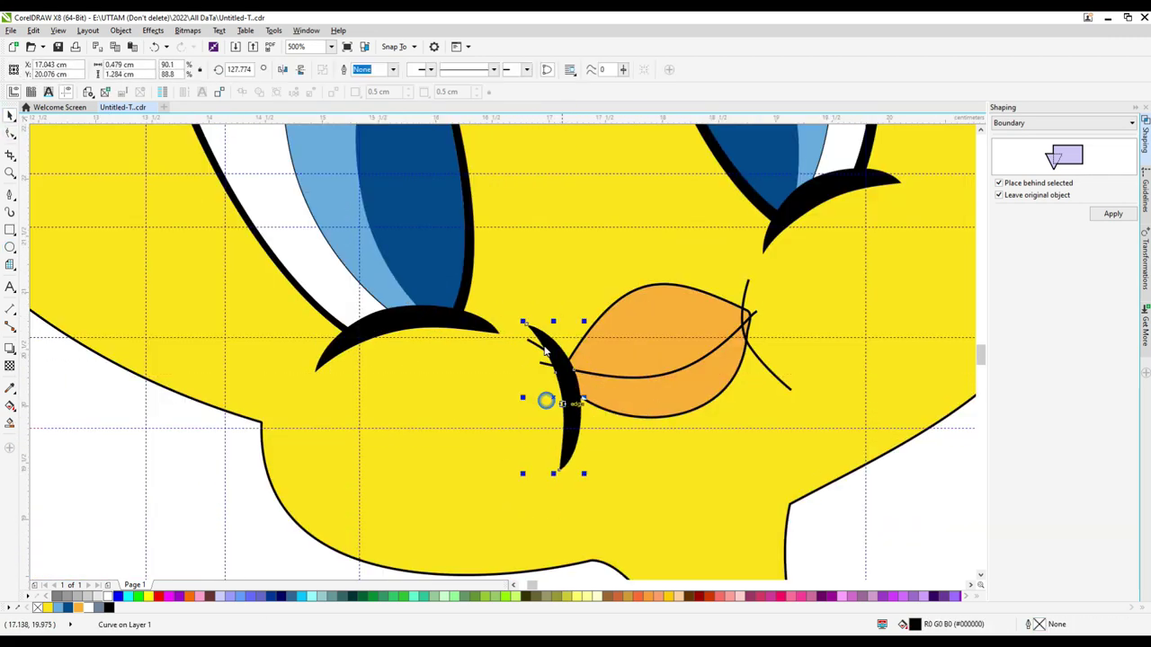
scroll(572, 426, "down", 4)
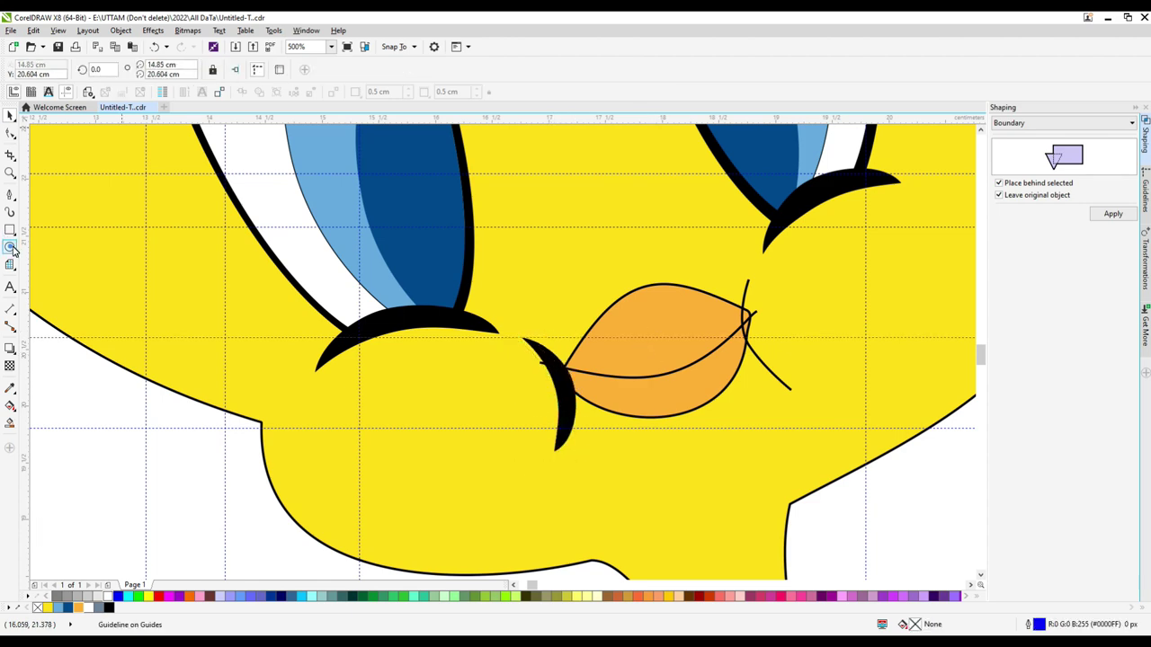
Step: Build a lens-shaped beak from the overlap of two circles beside the bird, rotate it about 13 degrees and fill it orange (#FBAF34)
left_click(750, 330)
scroll(760, 337, "up", 2)
left_click_drag(770, 360, 763, 327)
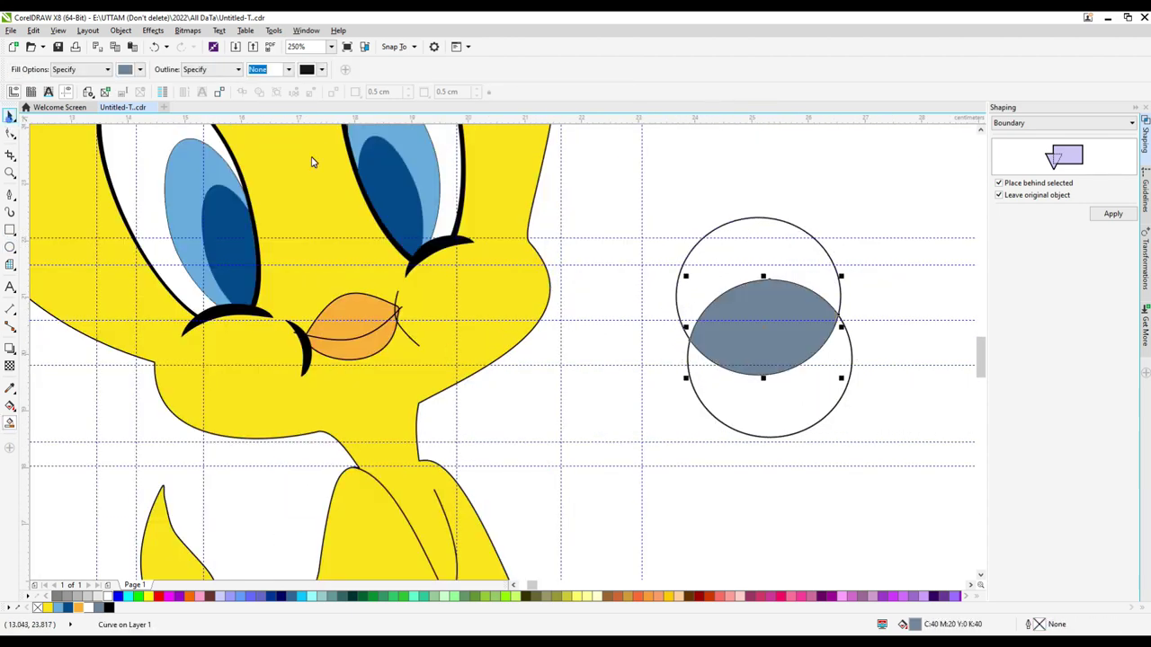
key("Delete")
left_click(764, 328)
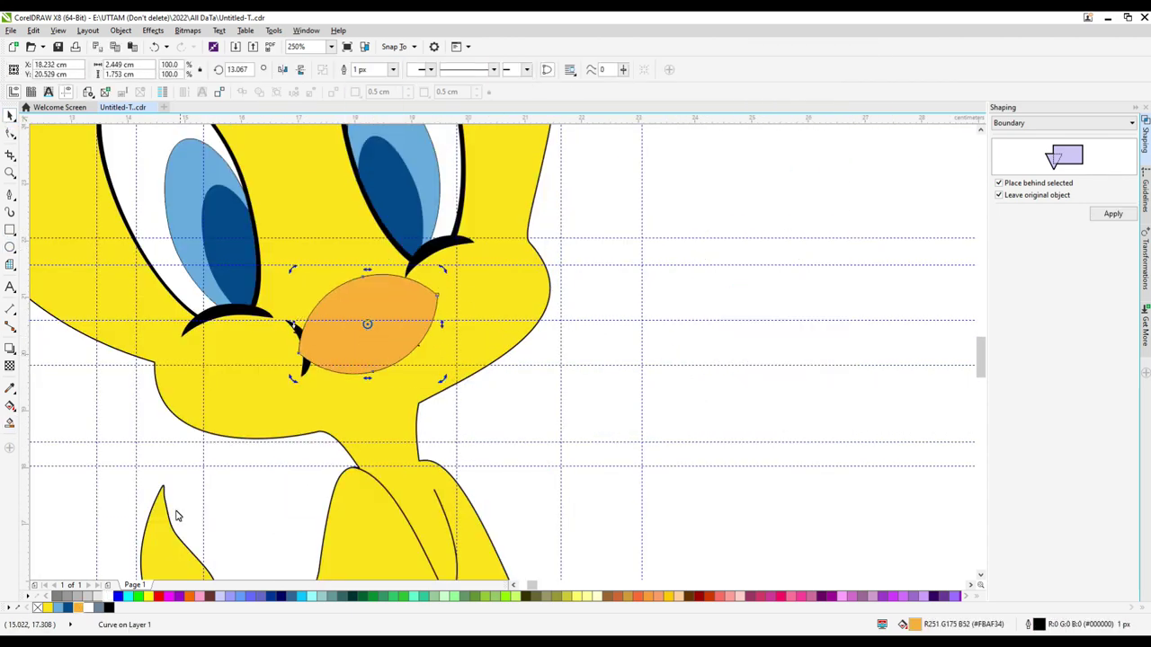
Step: Replace the old beak with the lens-shaped outline and place a black tapered crescent at its right corner
left_click_drag(342, 312, 542, 334)
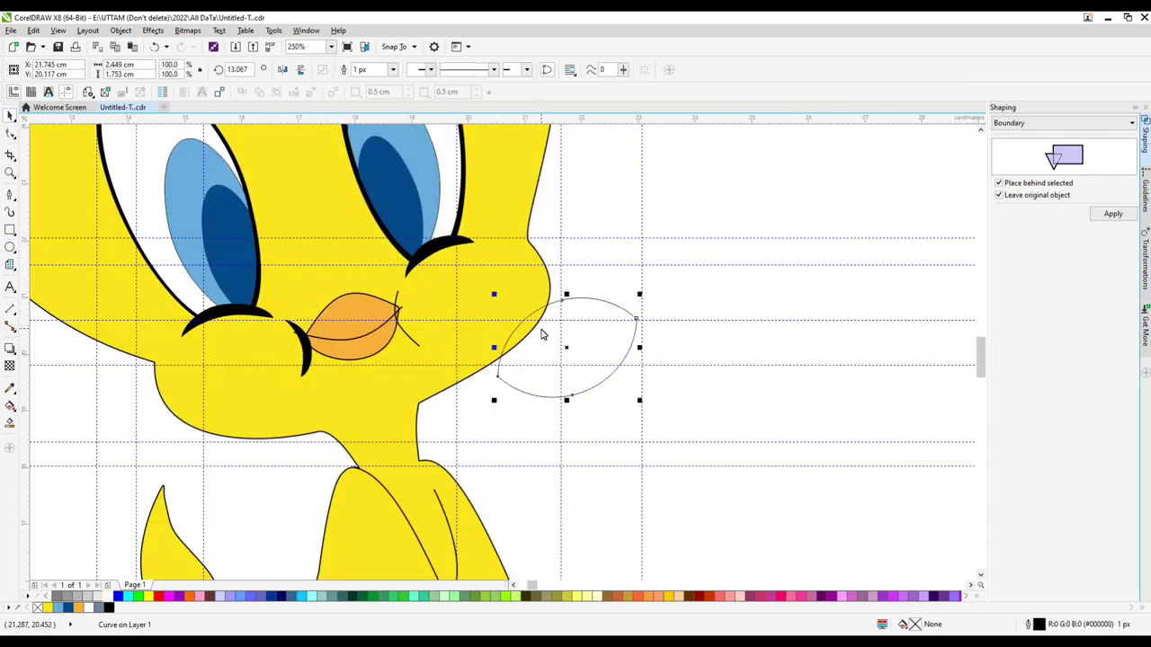
left_click(331, 299)
scroll(331, 299, "up", 1)
left_click_drag(434, 297, 464, 286)
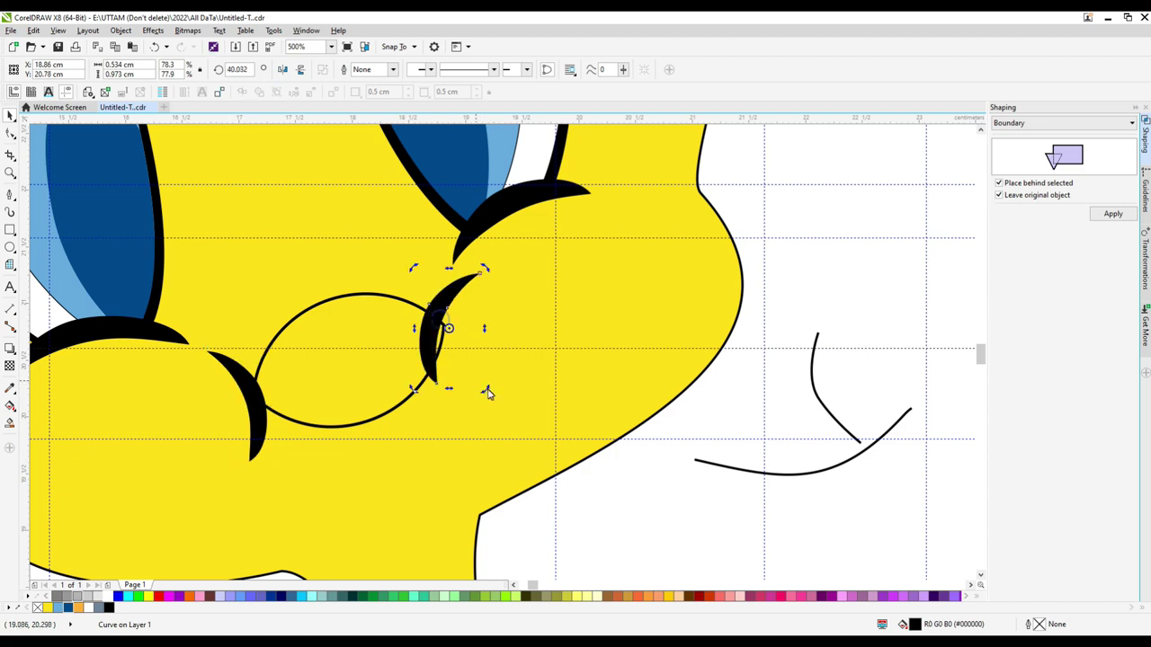
Step: Refine the nodes at the tips of the black crescent on the beak's right corner
scroll(487, 393, "up", 4)
scroll(468, 360, "down", 2)
key("F10")
scroll(452, 297, "up", 2)
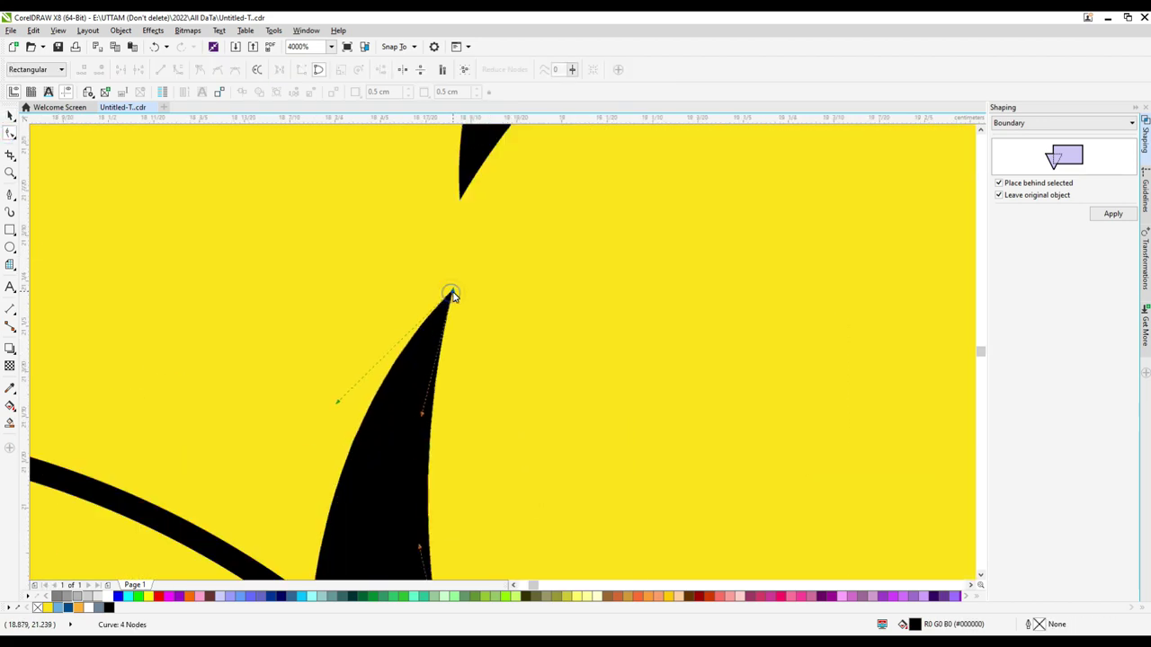
scroll(453, 297, "down", 4)
scroll(681, 296, "up", 3)
key("space")
Step: Fit an enlarged light-grey (#CCCCCC) crescent along the undersides of both lower lashes to trim them thinner
left_click_drag(655, 381, 772, 376)
scroll(630, 391, "up", 2)
left_click_drag(699, 359, 716, 408)
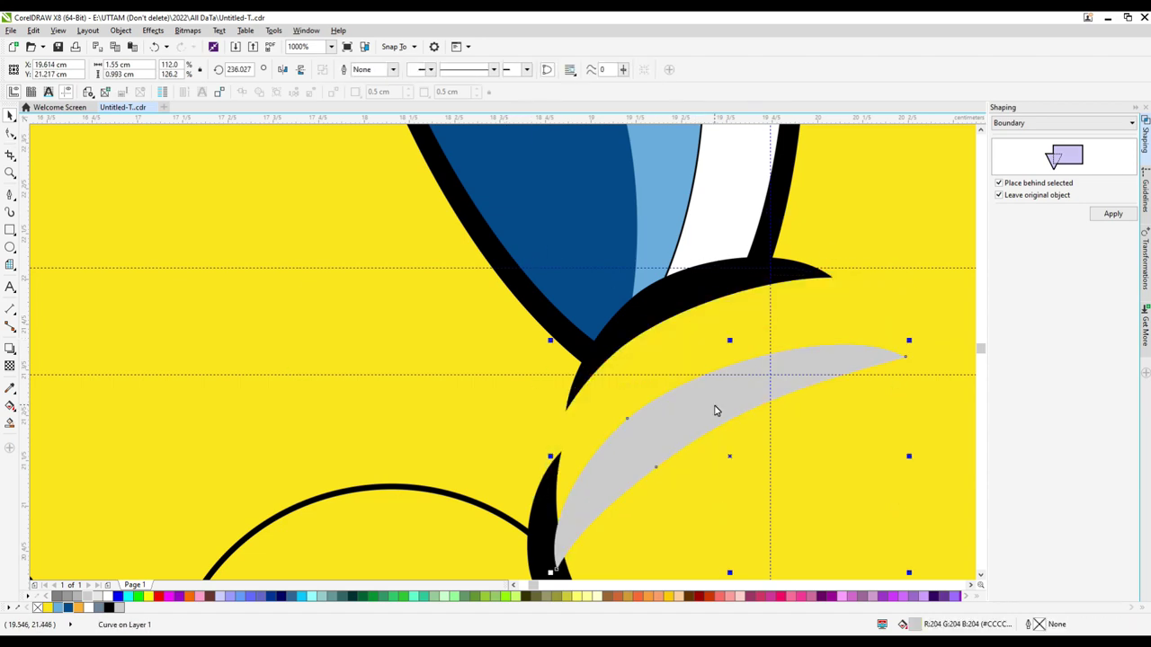
scroll(719, 377, "down", 4)
scroll(546, 451, "up", 4)
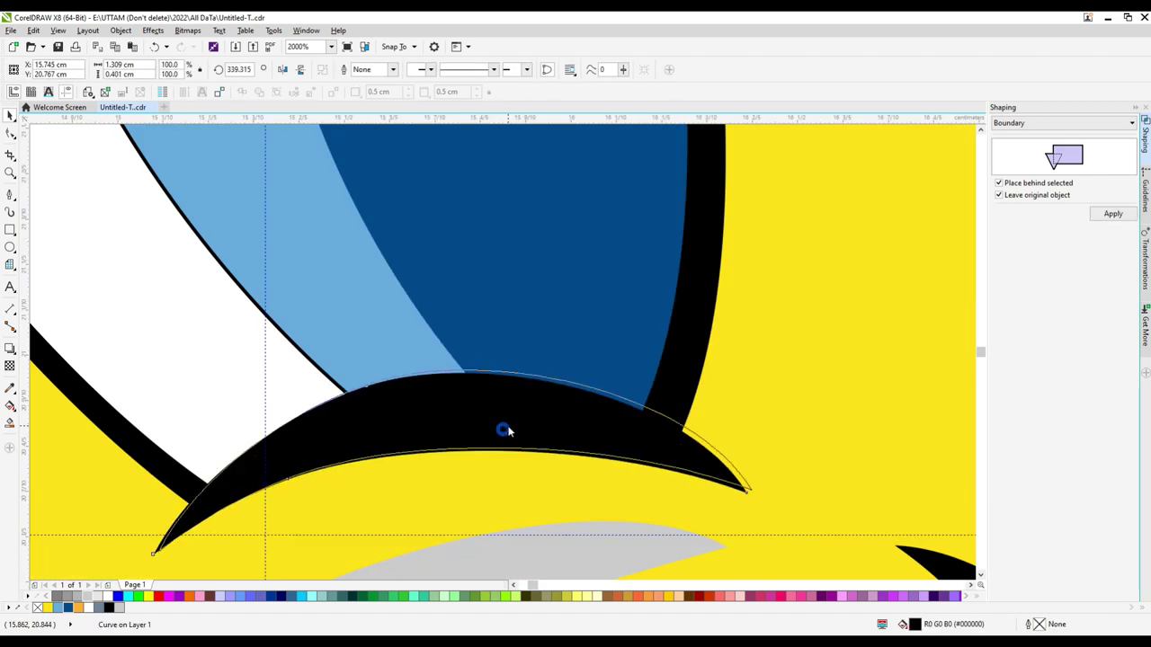
key("ctrl+z")
right_click(578, 527)
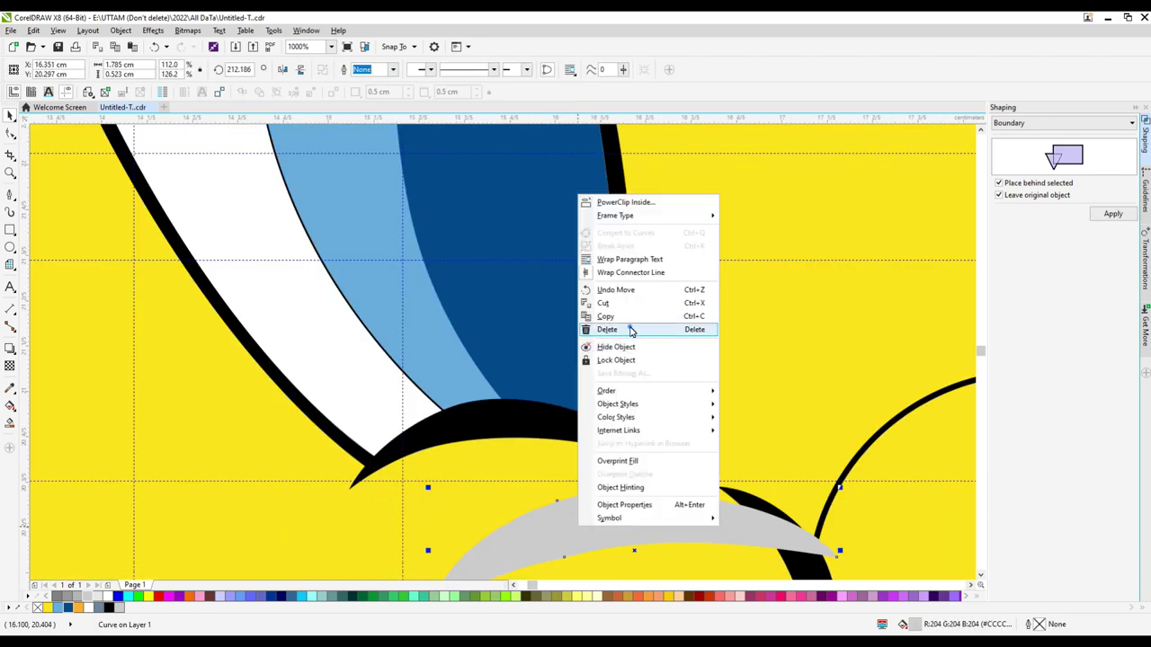
left_click(621, 327)
Step: Trim the crease at the beak's left corner thinner with a 20% black crescent, and delete the trimming shape
scroll(575, 309, "down", 2)
left_click(554, 351)
key("ctrl+z")
scroll(540, 332, "up", 2)
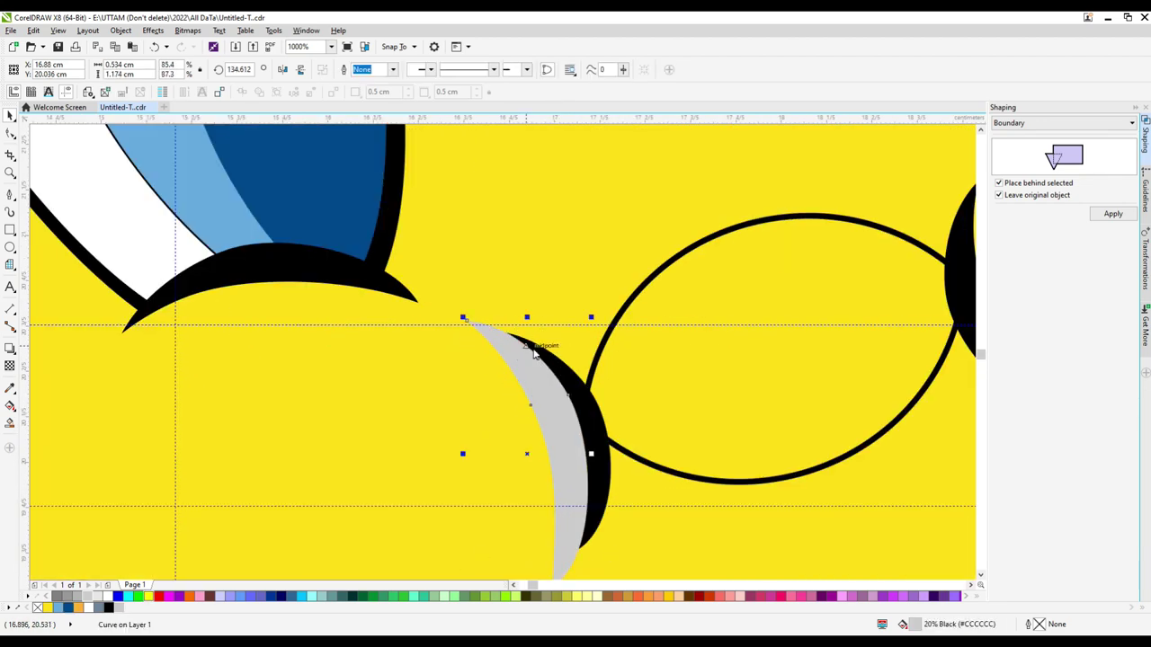
key("Delete")
Step: Move the thinned crease onto the beak's right corner and scale the beak outline to fit between both creases
scroll(533, 353, "down", 3)
scroll(541, 422, "up", 2)
left_click(541, 423)
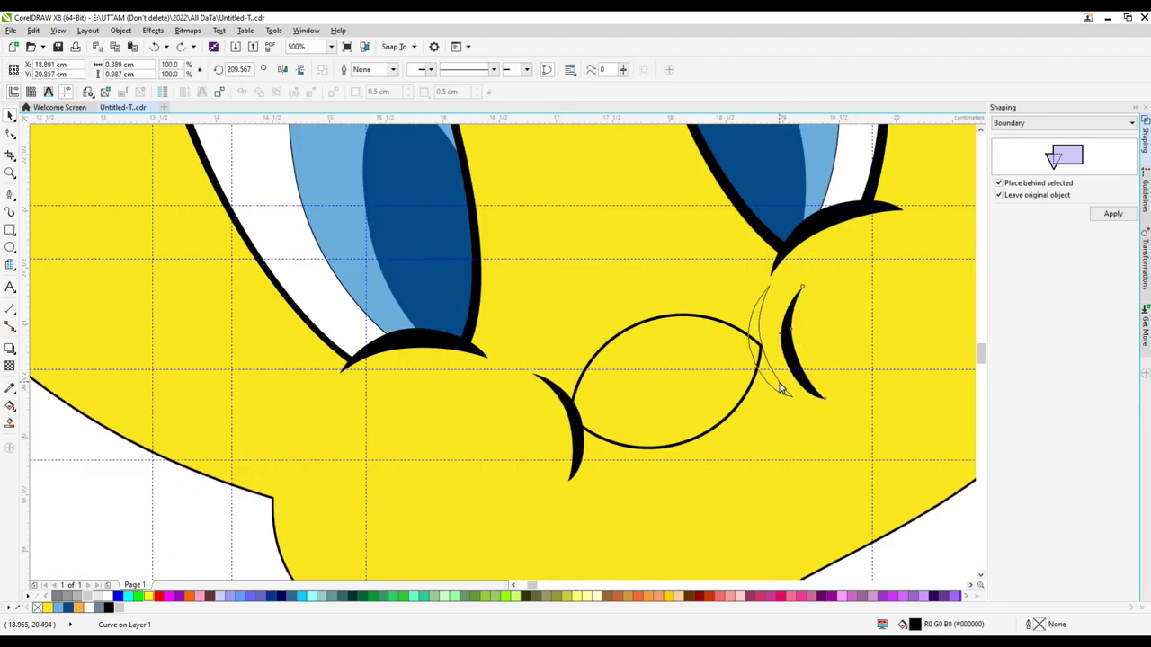
left_click_drag(756, 382, 724, 382)
left_click(573, 431)
scroll(594, 423, "up", 2)
scroll(848, 360, "down", 2)
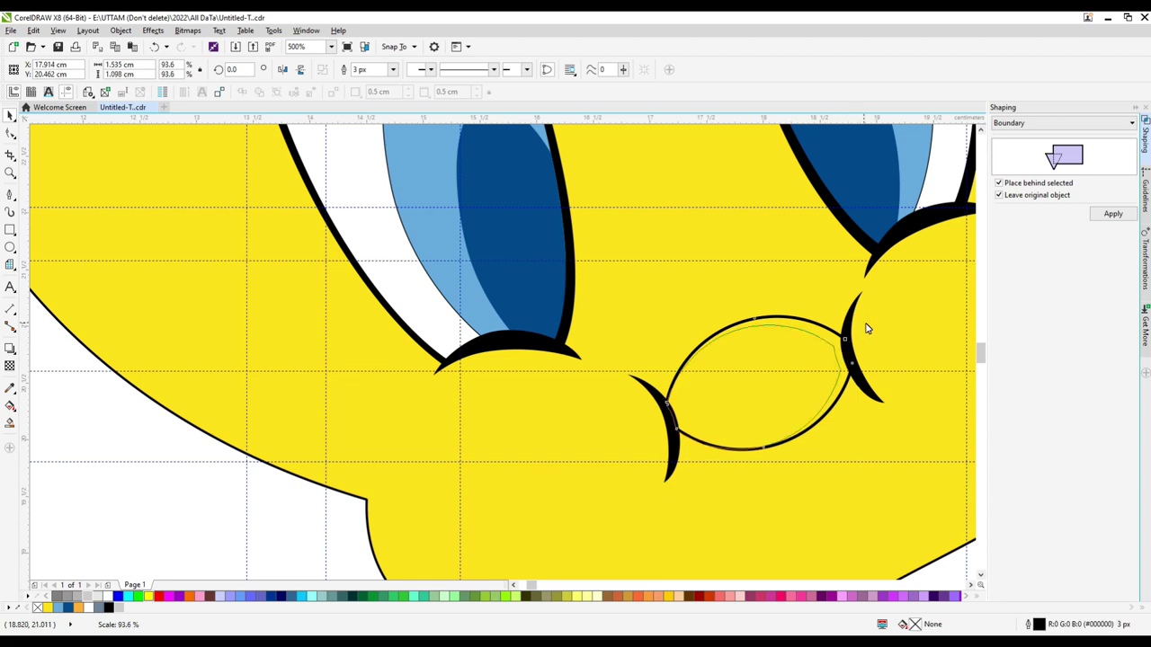
scroll(832, 367, "down", 3)
Step: Shape a tapered black mouth line about 1.52 cm wide across the beak between both creases, and fill the beak orange
right_click(740, 411)
left_click(763, 342)
scroll(617, 390, "up", 4)
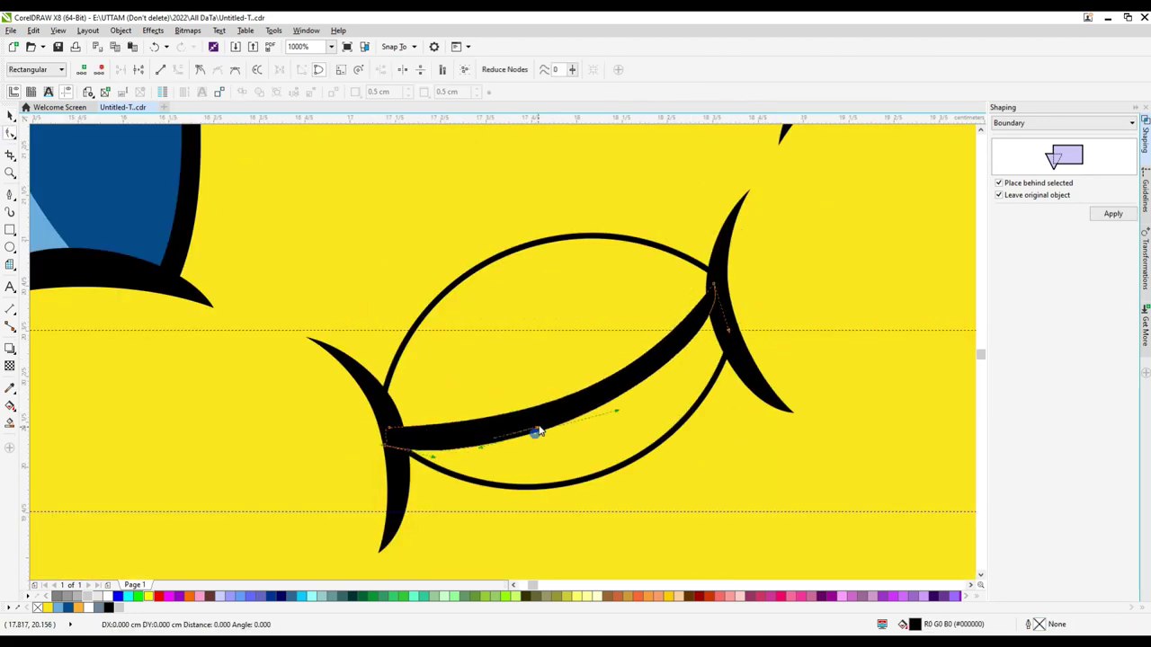
scroll(538, 433, "down", 3)
scroll(693, 360, "up", 2)
scroll(575, 333, "up", 2)
key("space")
scroll(668, 306, "down", 4)
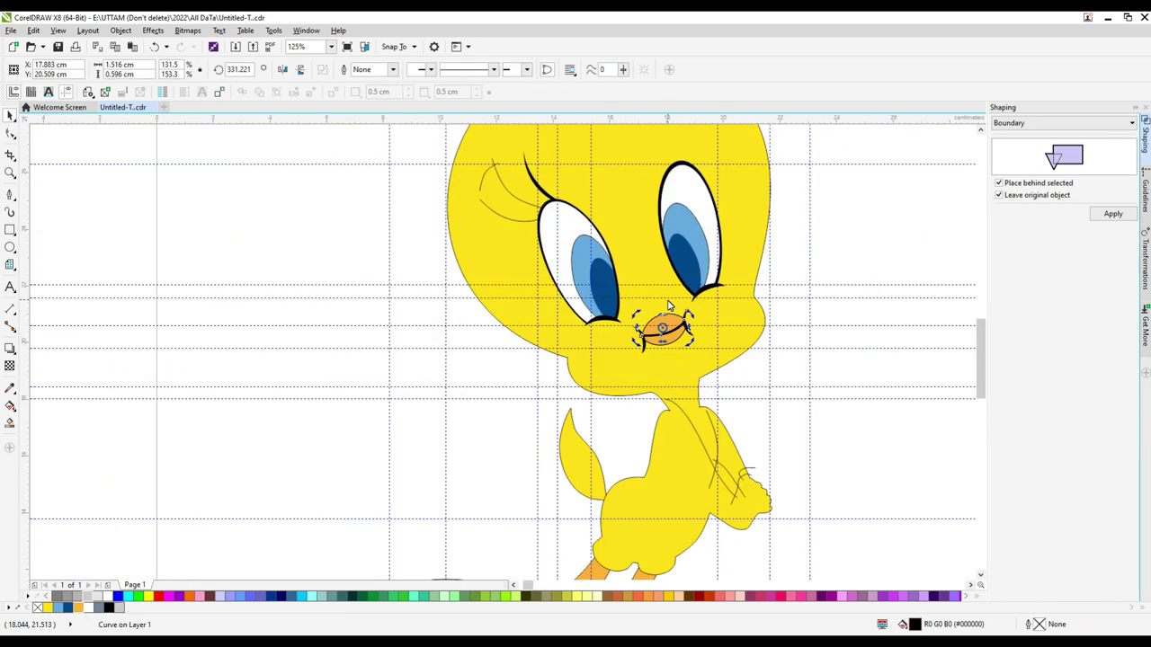
key("Escape")
Step: Duplicate the near arm's upper line lower on the body and reshape it to meet the corner where belly and elbow join
scroll(522, 358, "up", 3)
scroll(509, 365, "up", 1)
scroll(660, 462, "down", 4)
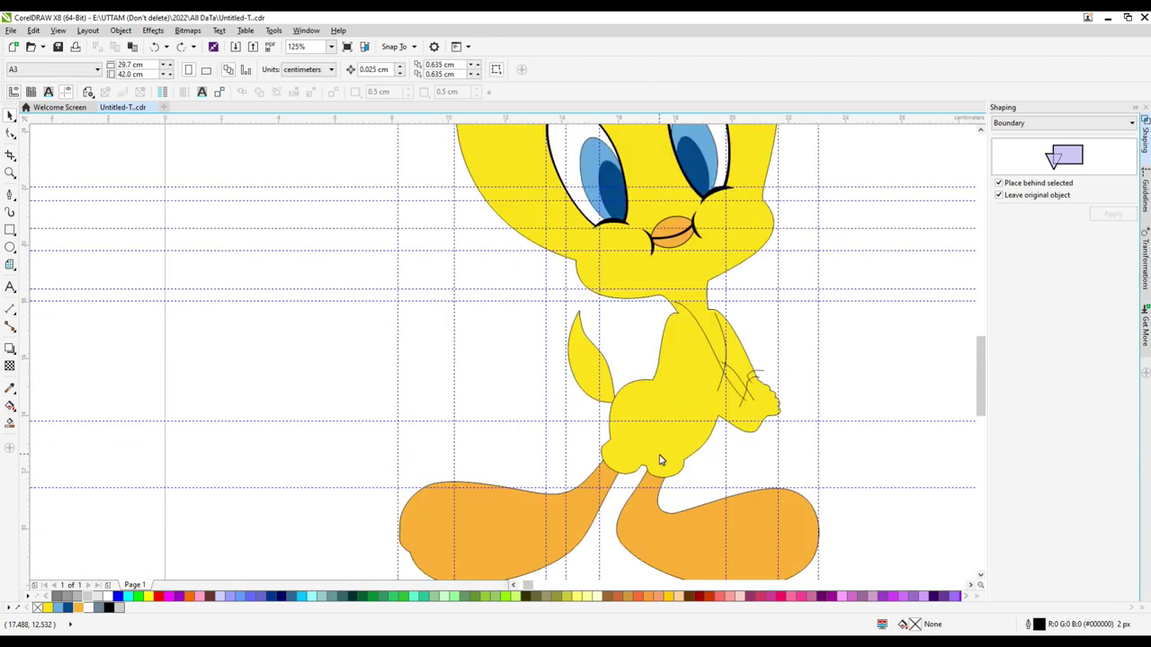
left_click(717, 377)
scroll(719, 381, "up", 2)
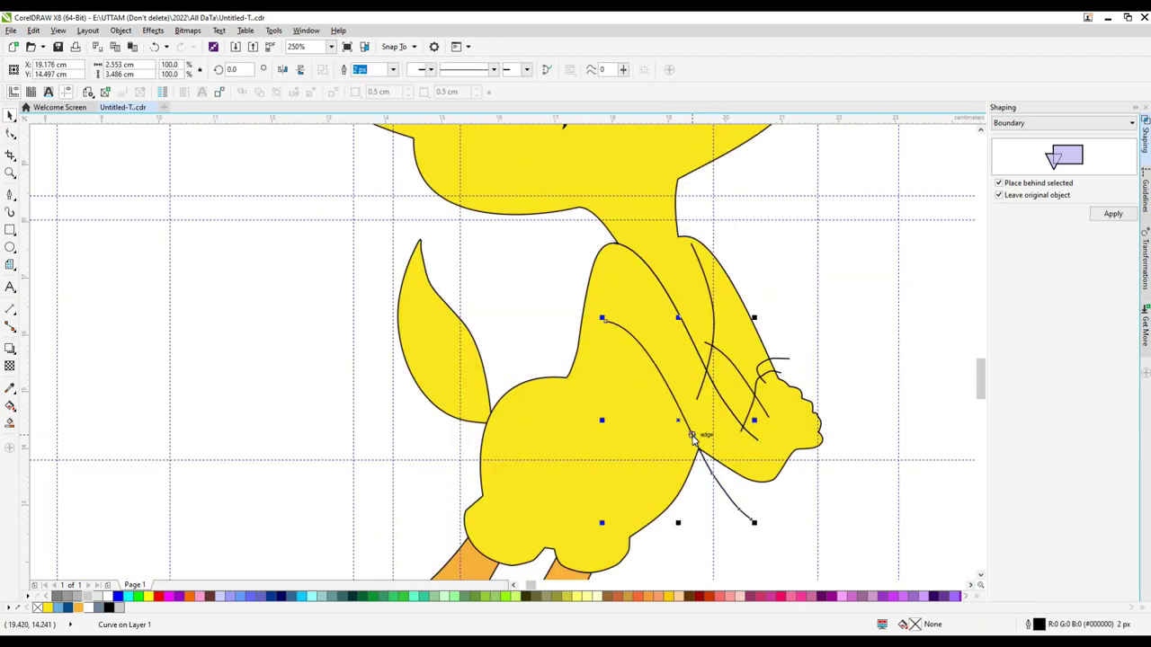
left_click(10, 133)
scroll(702, 395, "up", 3)
scroll(596, 314, "down", 3)
scroll(698, 442, "up", 3)
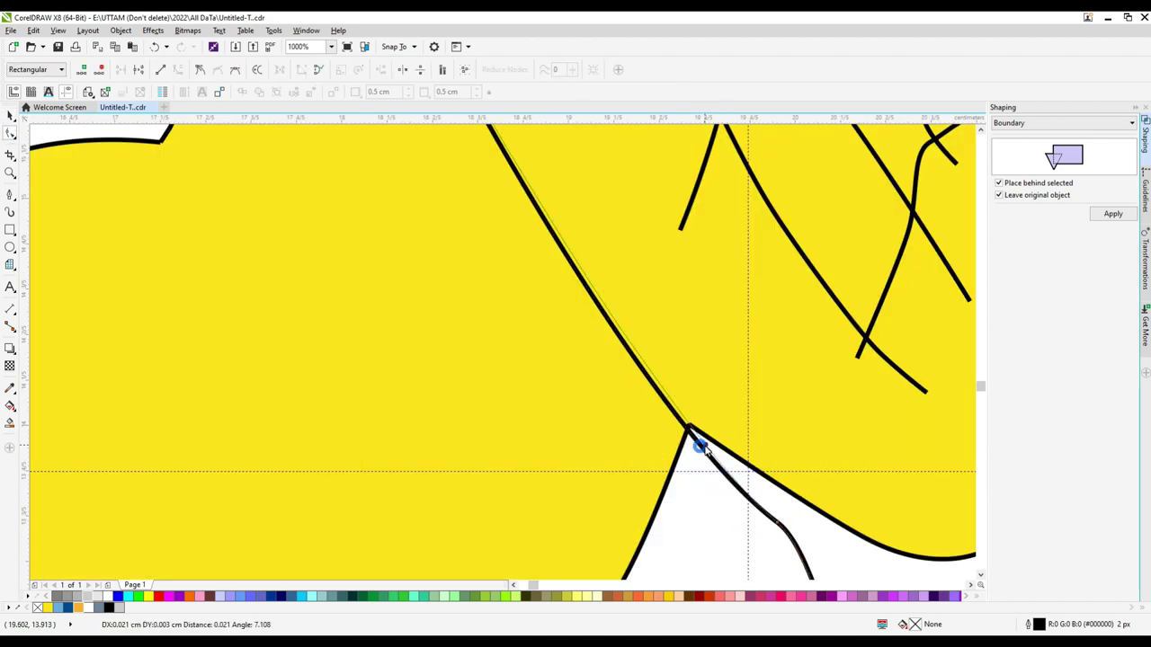
scroll(699, 441, "down", 3)
Step: Adjust the body outline around the near arm and cut the gap between the two arms out of the body
scroll(683, 423, "up", 2)
left_click_drag(666, 422, 493, 385)
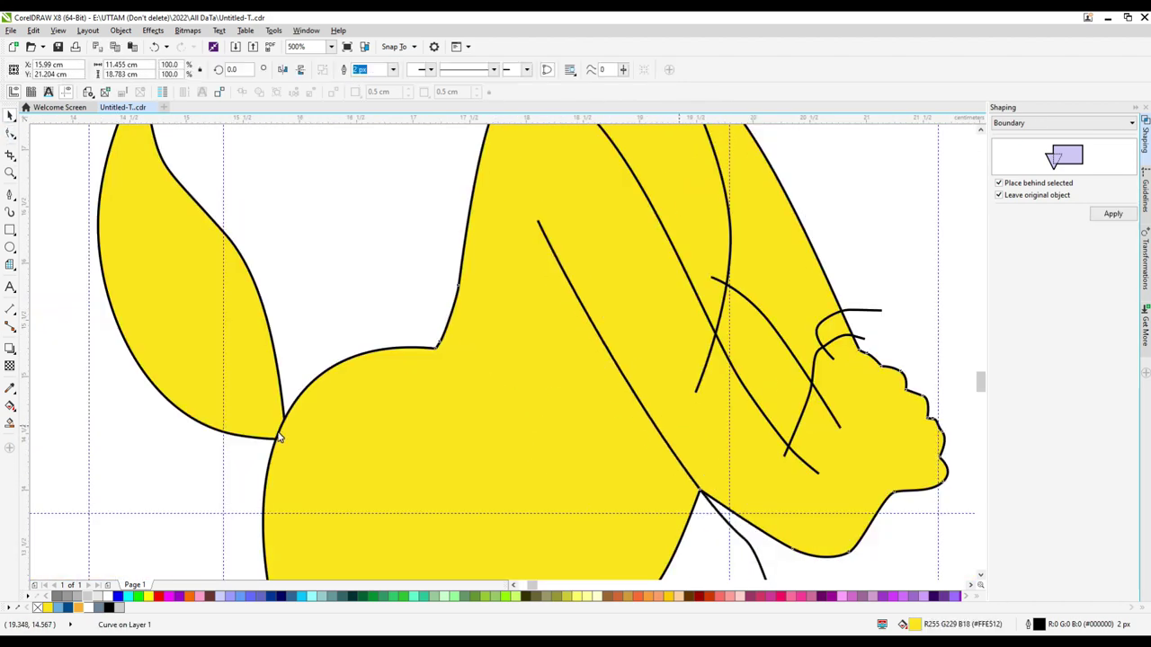
left_click_drag(716, 463, 727, 456)
key("F10")
scroll(777, 357, "down", 2)
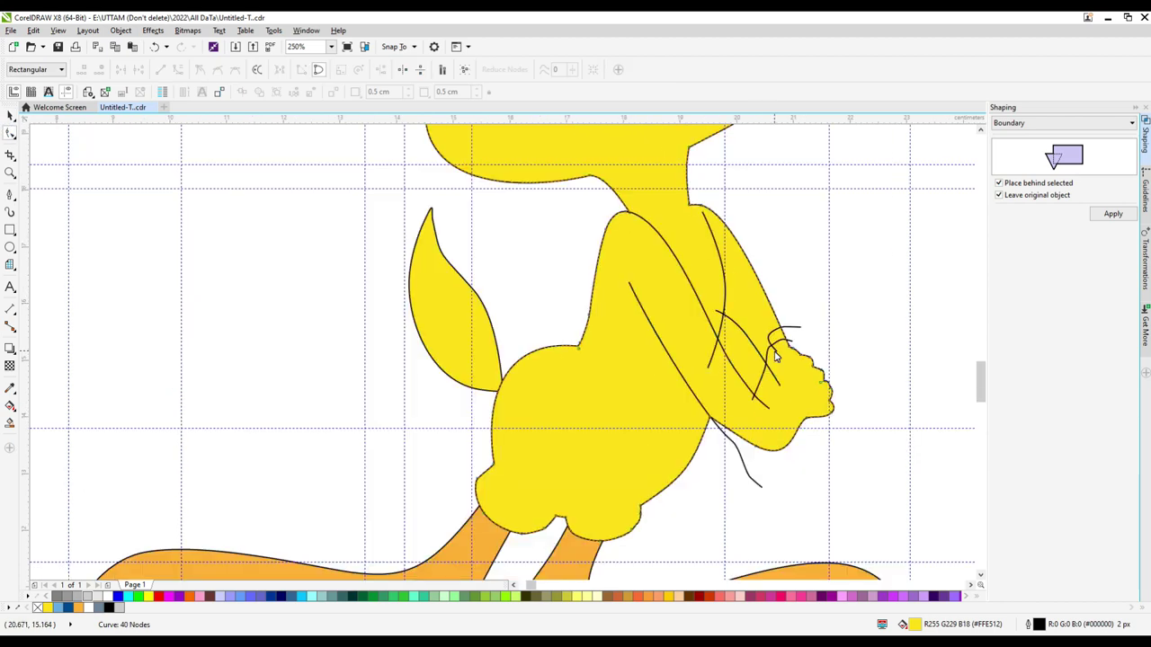
scroll(796, 363, "up", 4)
right_click(574, 340)
left_click(634, 150)
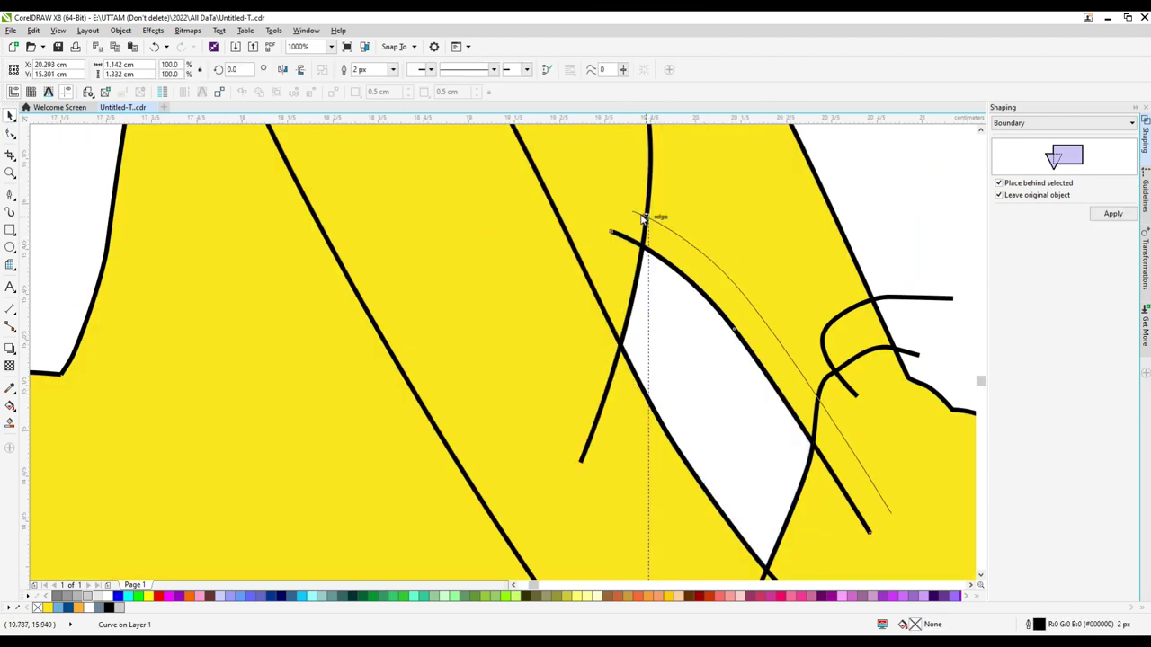
Step: Duplicate the far arm's inner curves with a small offset and fill the strips between them blue-grey with Smart Fill
scroll(642, 258, "down", 4)
scroll(624, 262, "up", 6)
key("F10")
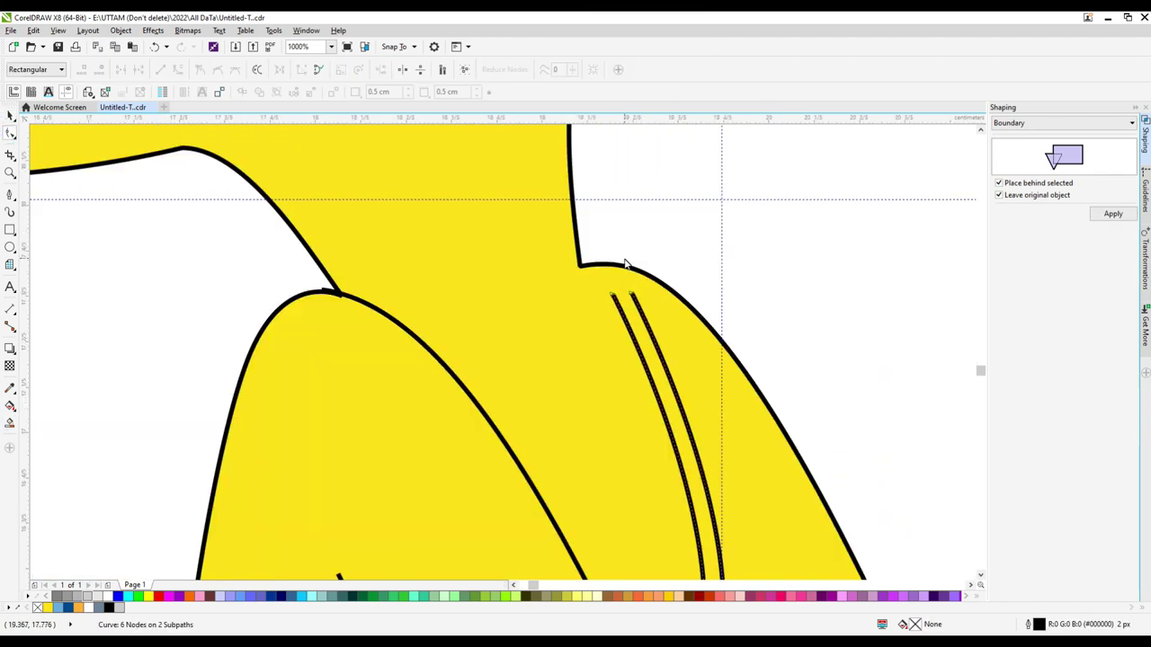
left_click_drag(672, 316, 676, 320)
scroll(676, 320, "down", 3)
key("space")
scroll(675, 378, "down", 1)
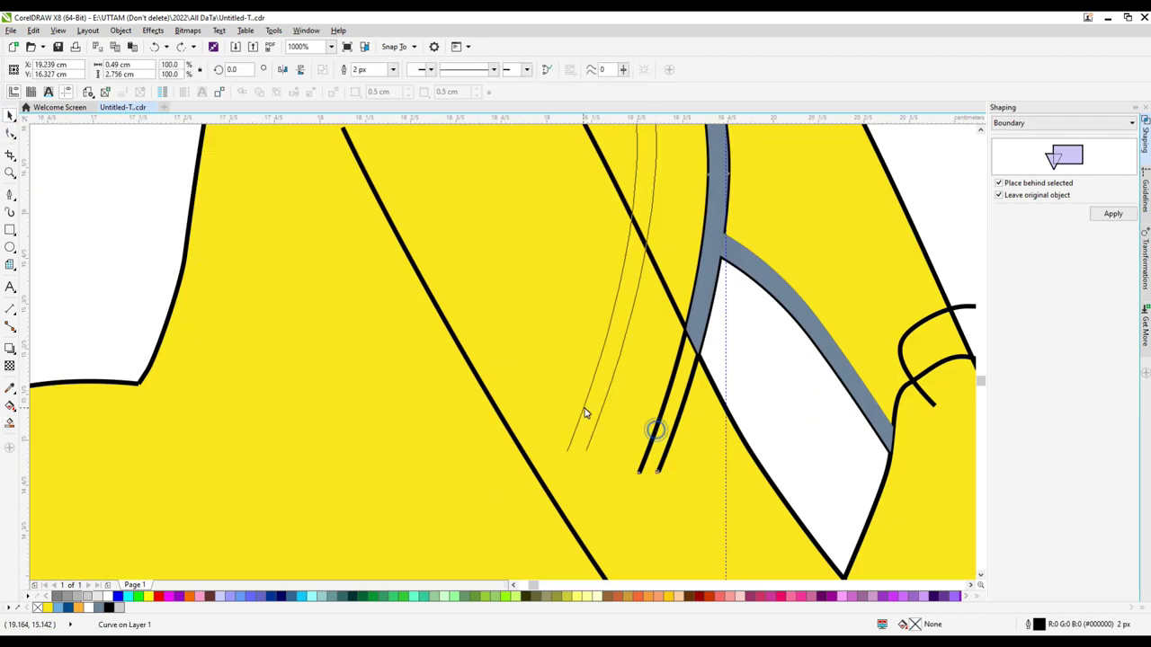
Step: Duplicate the body outline with a slight offset and fill the strip along the back and rump blue-grey
scroll(673, 447, "down", 2)
left_click(641, 341)
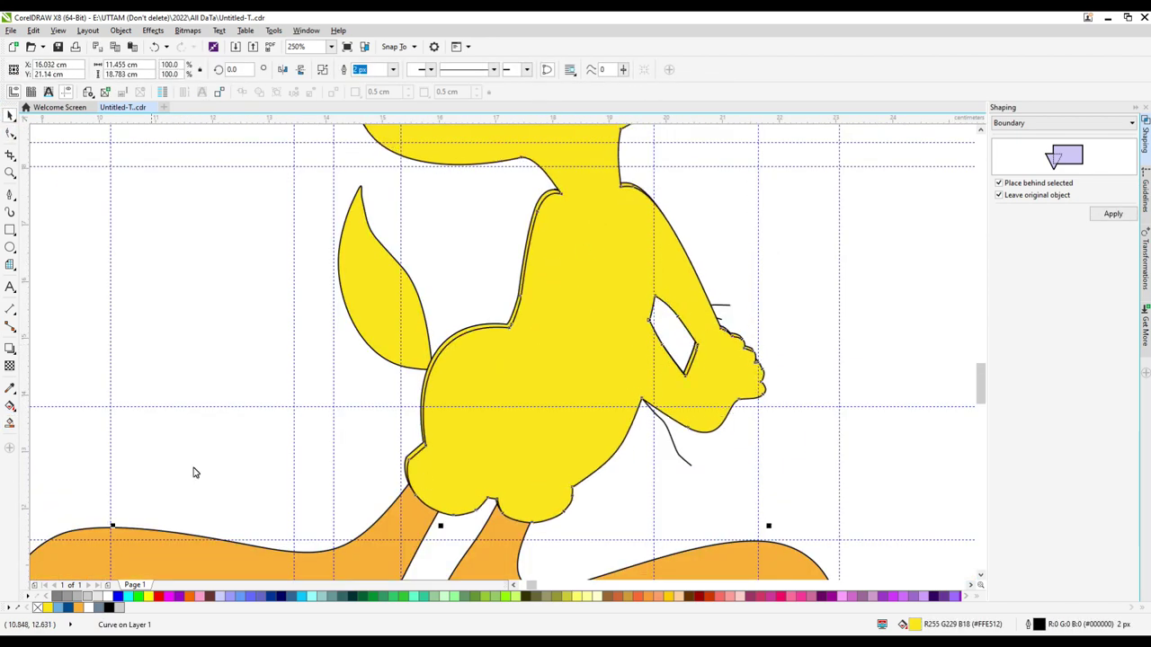
left_click(10, 133)
scroll(578, 406, "down", 1)
scroll(324, 246, "up", 4)
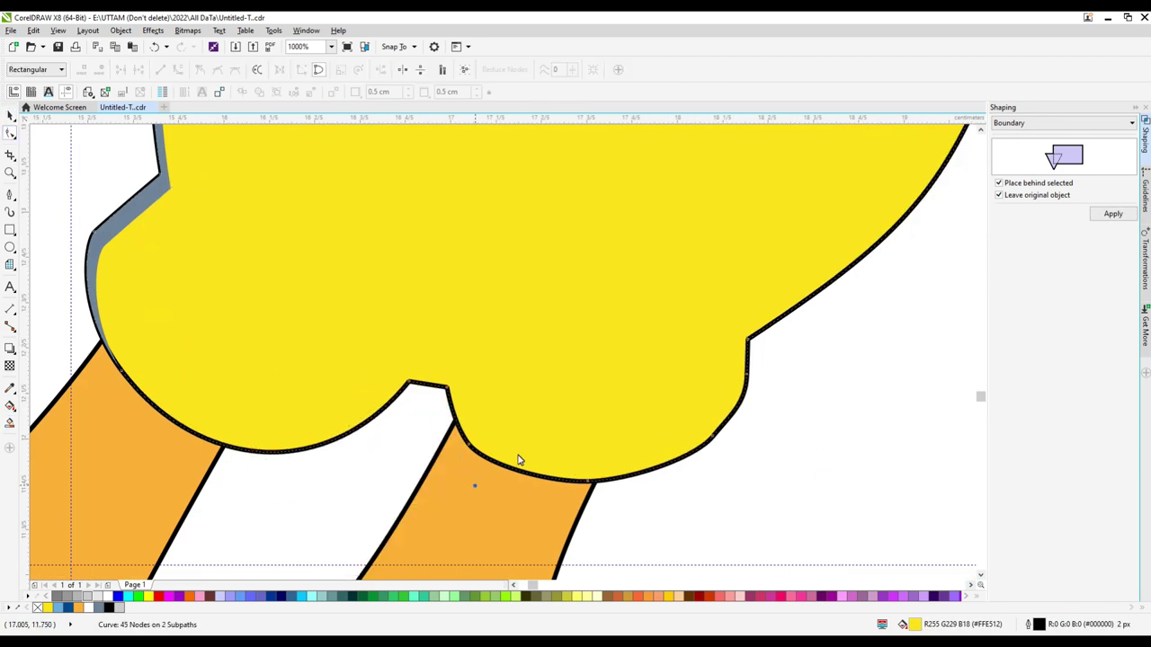
Step: Fill offset strips along the belly's underside and the near forearm's lower edge blue-grey (C40 M20 Y0 K40)
scroll(504, 437, "down", 1)
key("space")
scroll(606, 290, "down", 1)
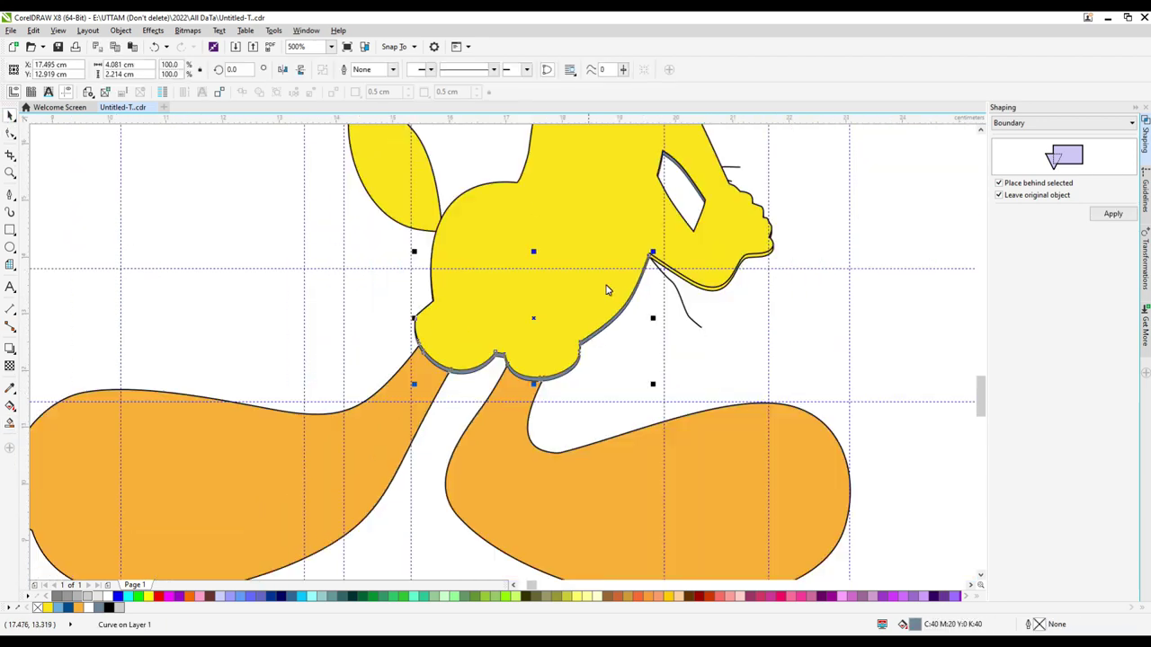
scroll(652, 313, "up", 1)
key("space")
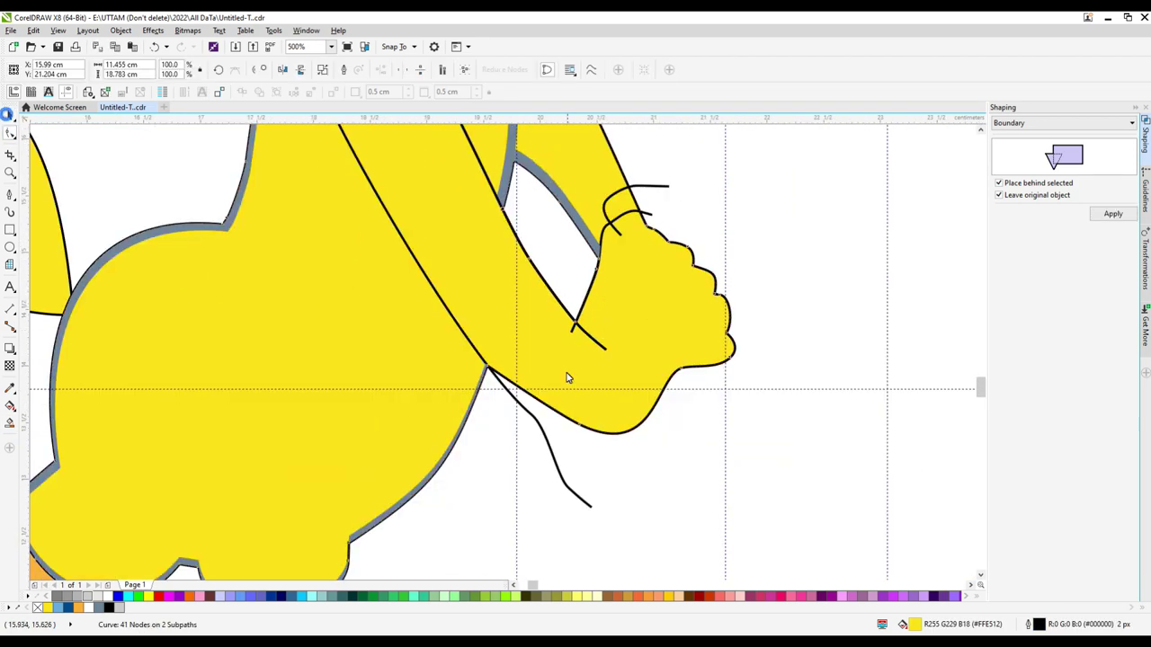
key("space")
scroll(576, 420, "down", 1)
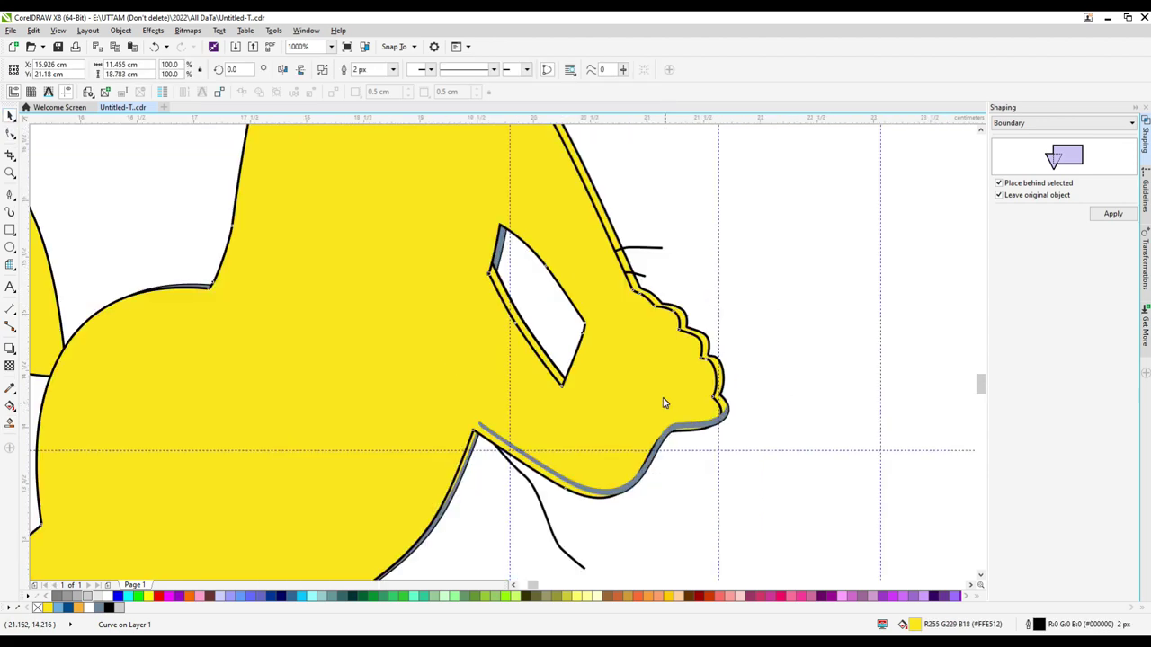
Step: Fill the offset strips along the fingers and the far arm's outer edge blue-grey, using another shifted body outline
scroll(563, 277, "up", 3)
scroll(539, 315, "down", 4)
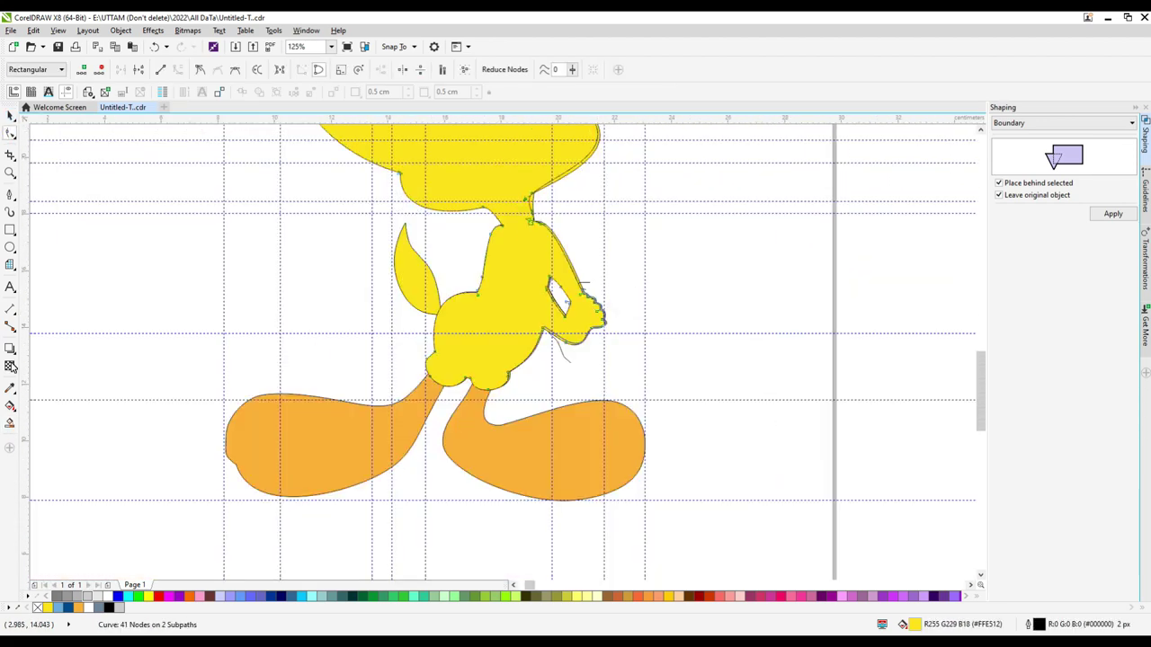
scroll(503, 360, "up", 3)
key("Tab")
right_click(481, 398)
key("space")
Step: Duplicate the near arm's lower line beside itself, join the pair into a taper and fill it blue-grey
scroll(540, 405, "down", 2)
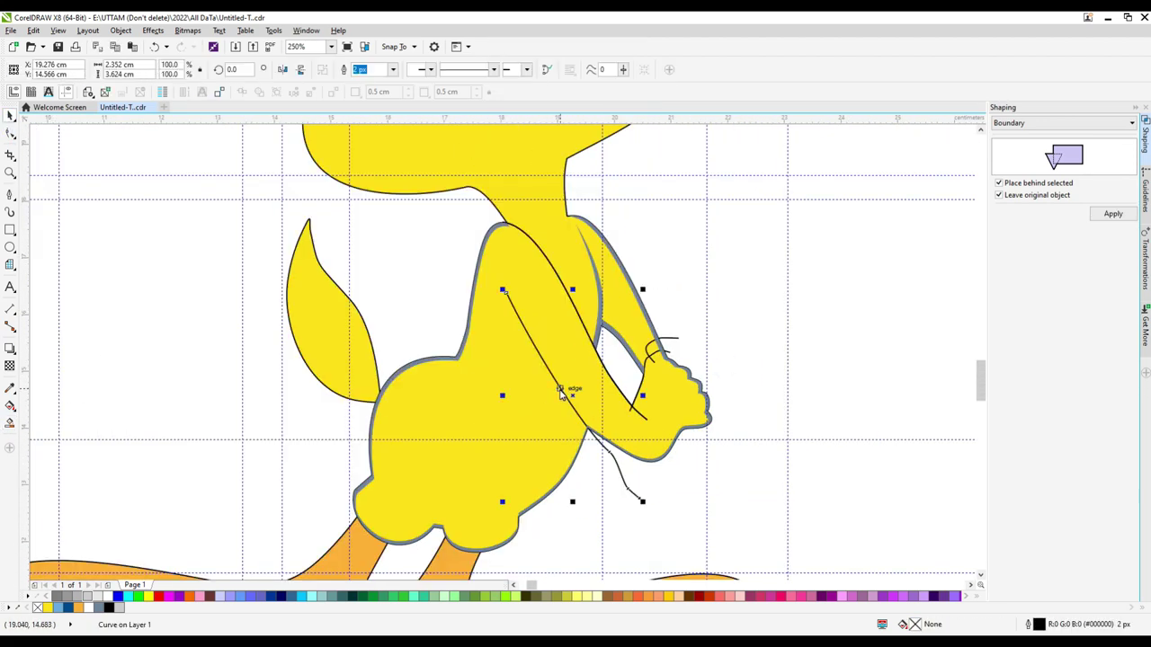
scroll(576, 449, "up", 1)
scroll(610, 511, "up", 1)
scroll(610, 511, "down", 1)
scroll(578, 441, "up", 2)
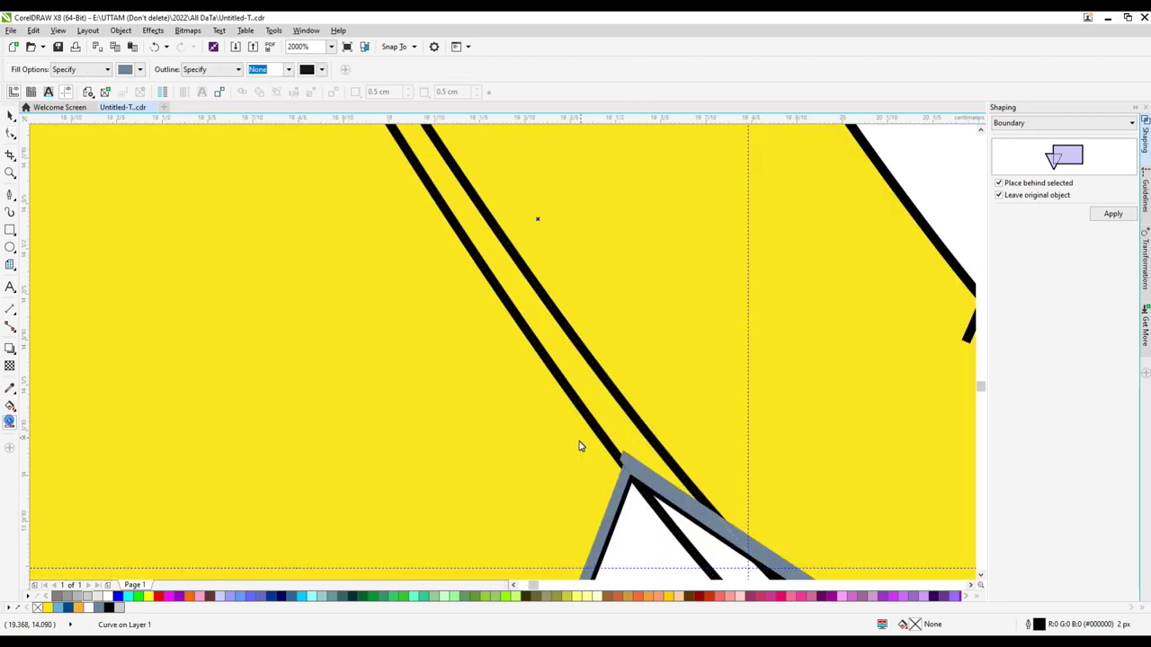
scroll(576, 360, "down", 2)
key("space")
Step: Duplicate the near arm's upper line with an offset, join both curves at the tip and fill the strip blue-grey
scroll(586, 251, "up", 1)
left_click(585, 251)
scroll(576, 270, "up", 1)
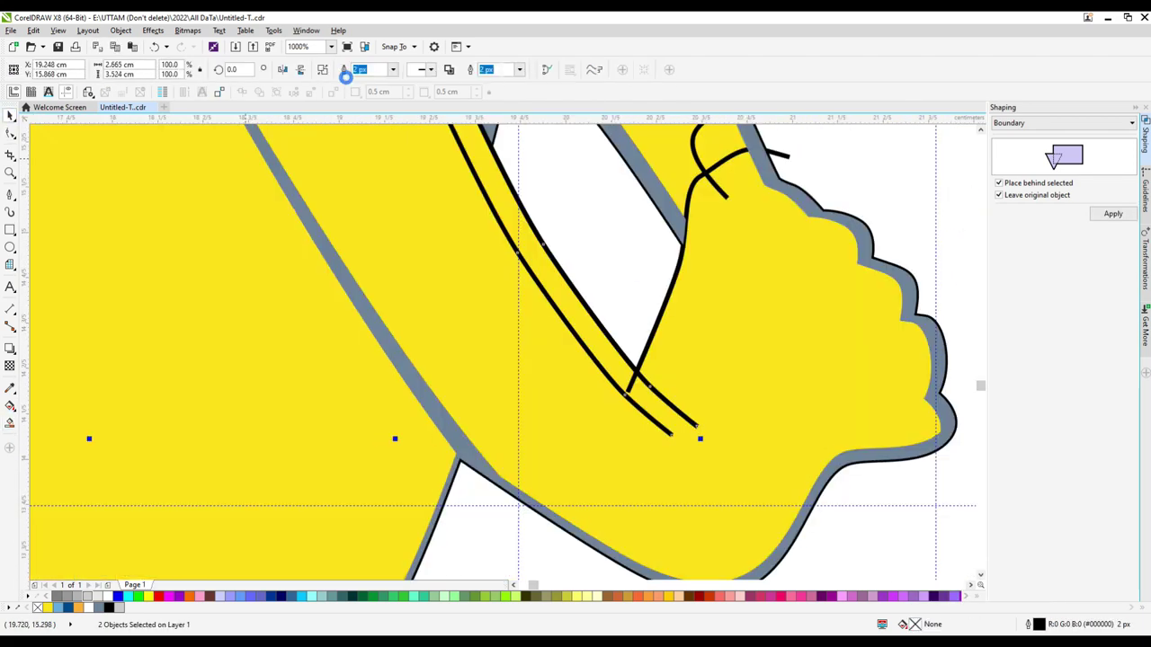
scroll(594, 314, "down", 2)
scroll(612, 360, "up", 2)
scroll(627, 378, "down", 1)
key("Escape")
scroll(627, 378, "up", 1)
Step: Reshape and duplicate the wrist curve, and fill the strip between both curves blue-grey (C40 M20 Y0 K40)
double_click(634, 322)
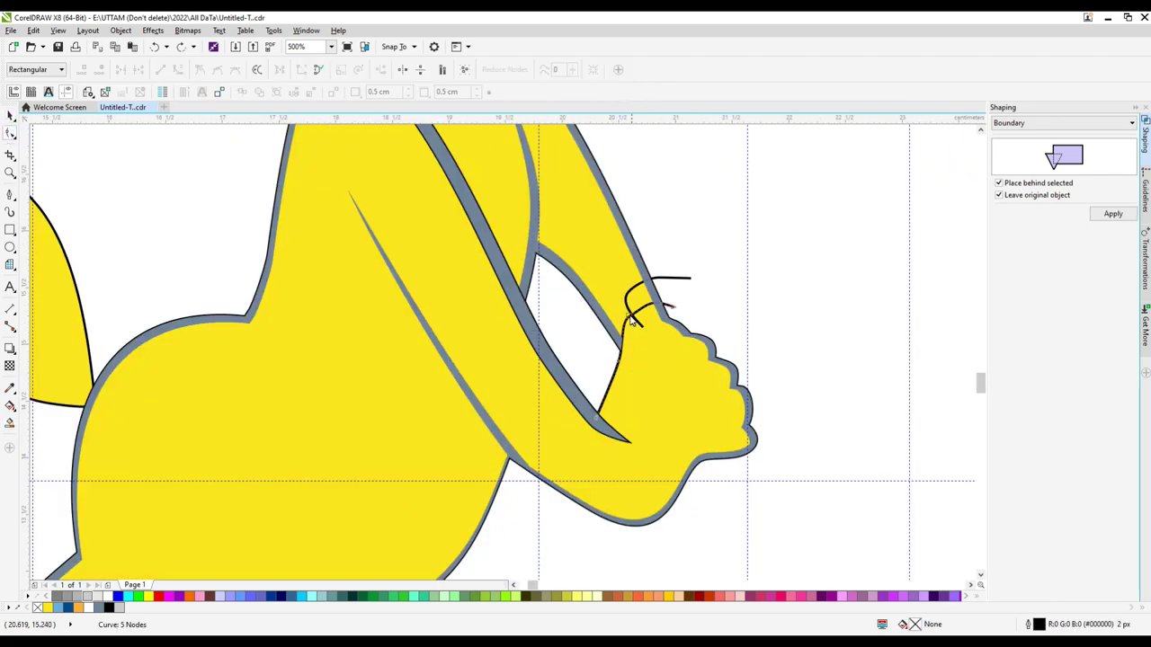
key("space")
scroll(639, 351, "up", 1)
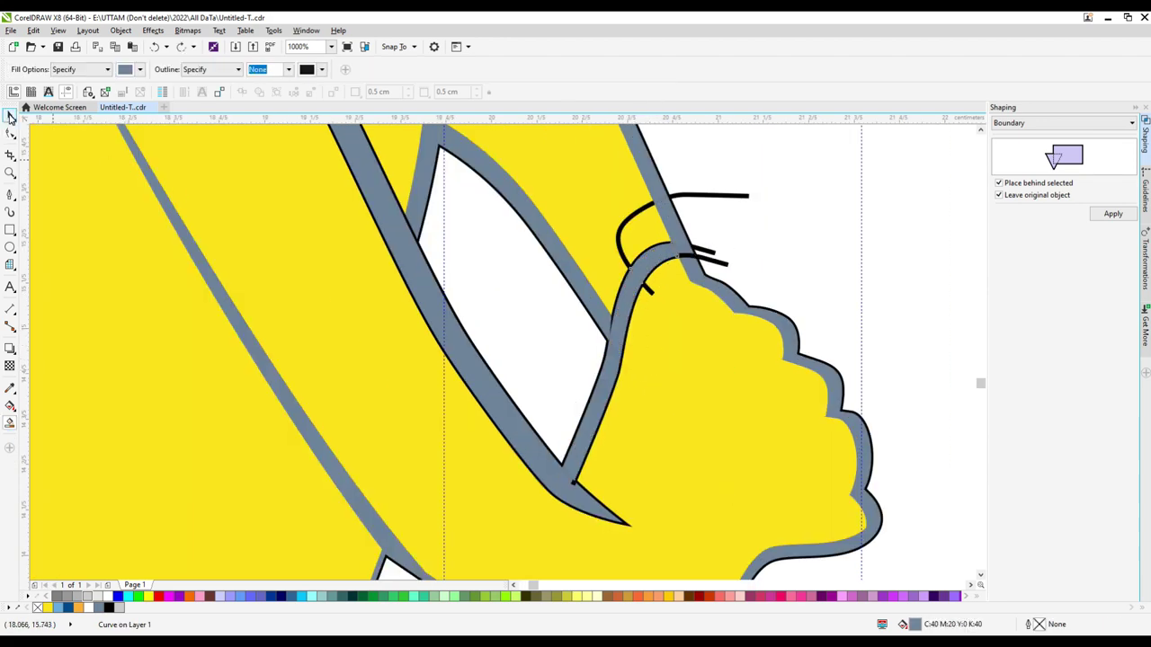
Step: Fill the wrist strip between the near arm and the hand black
right_click(876, 230)
left_click(915, 362)
scroll(611, 324, "down", 2)
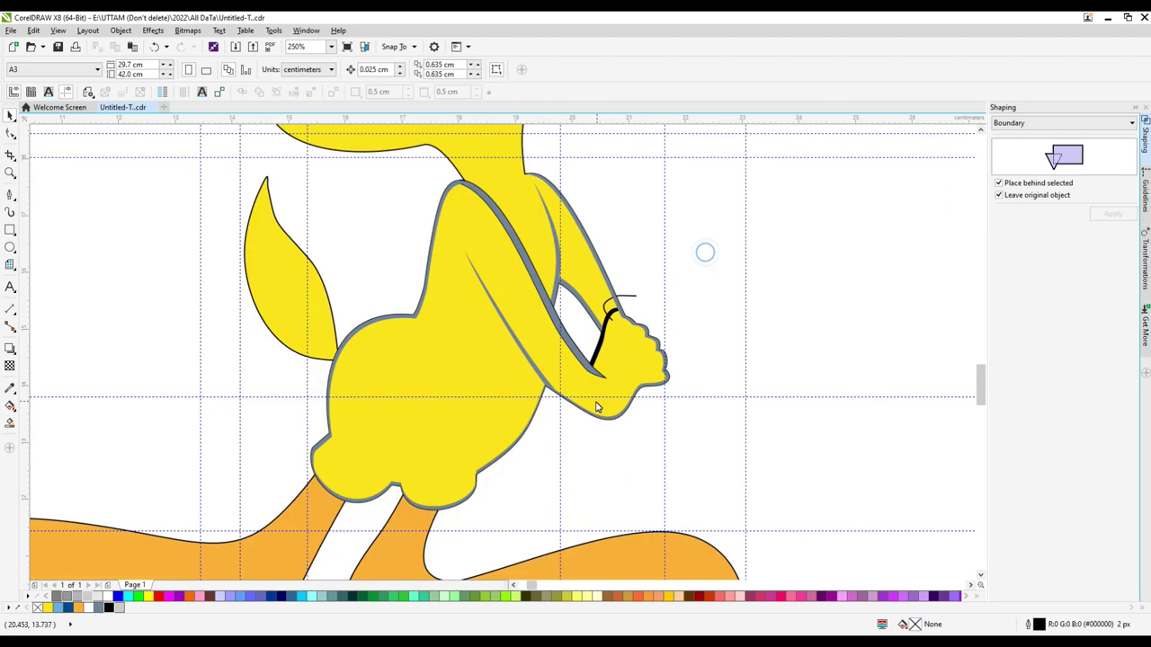
scroll(569, 400, "up", 1)
scroll(569, 400, "up", 1)
Step: Shorten the near arm's upper strip to meet the wrist strip, and pull the wrist strip's lower end into a point
left_click(594, 369)
scroll(593, 368, "down", 1)
double_click(596, 367)
scroll(615, 361, "up", 2)
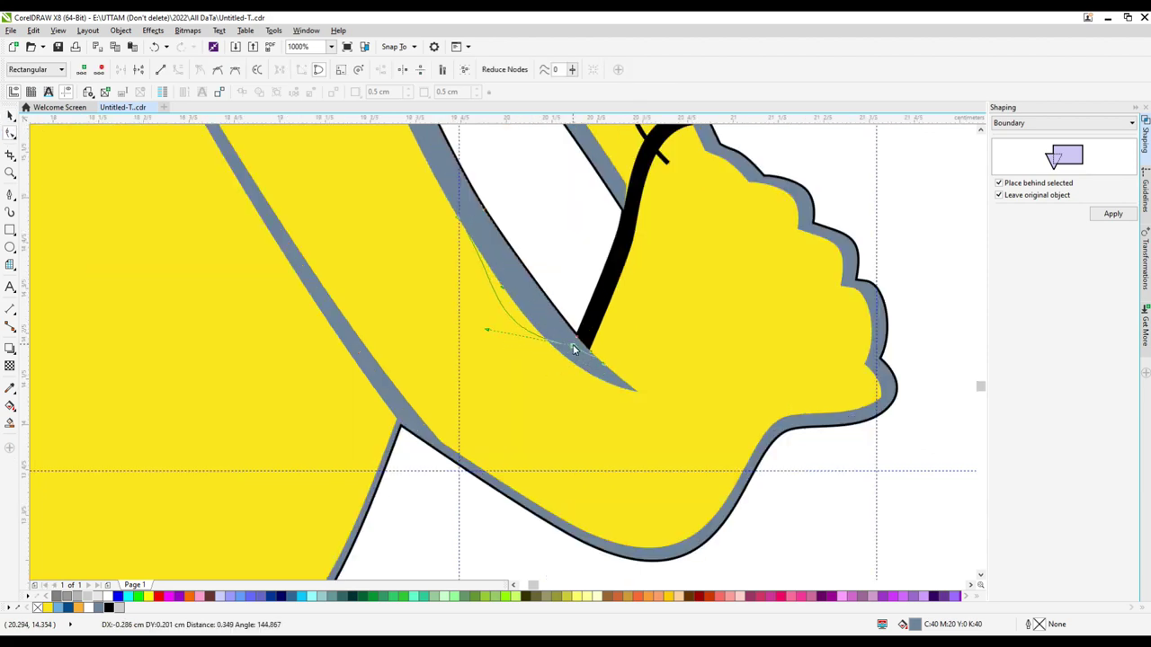
scroll(623, 364, "down", 1)
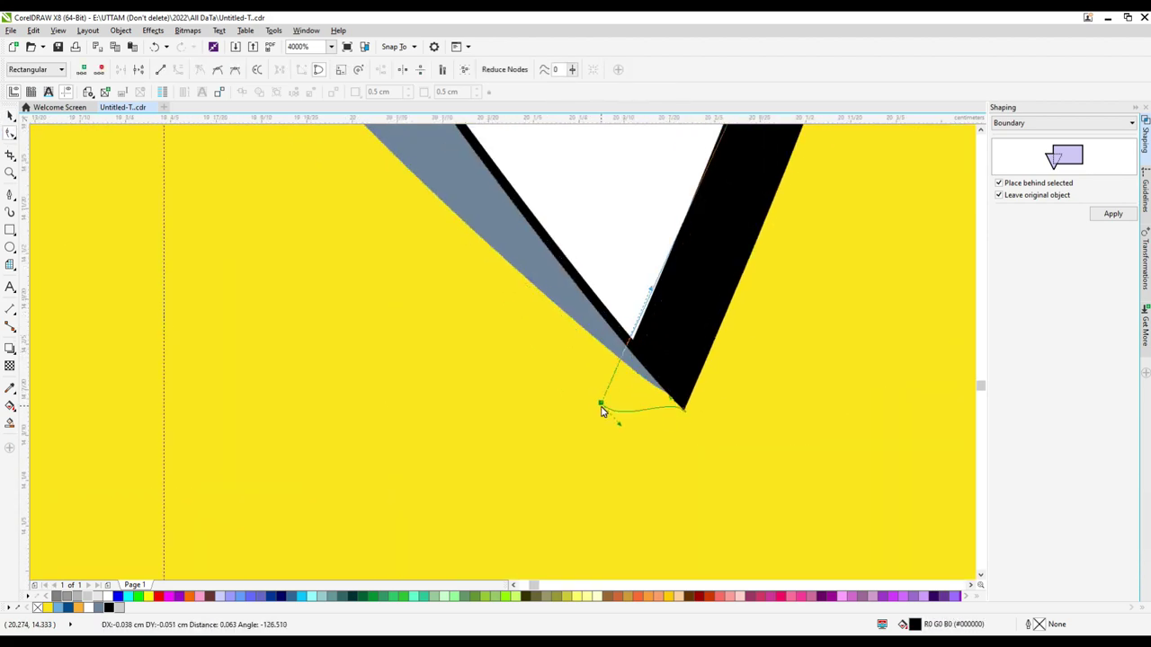
scroll(686, 416, "down", 2)
scroll(686, 415, "up", 1)
left_click_drag(676, 500, 658, 539)
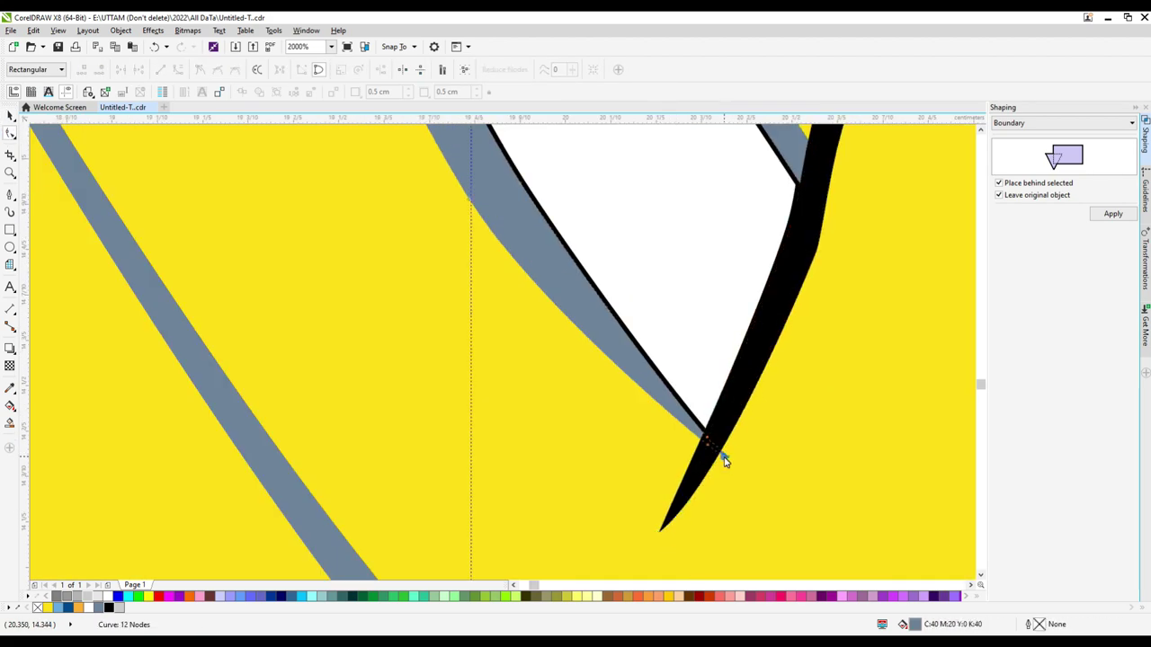
Step: Weld the near arm's upper strip with the body's blue-grey outline strip
scroll(635, 417, "down", 2)
key("space")
scroll(172, 326, "up", 2)
scroll(172, 327, "down", 2)
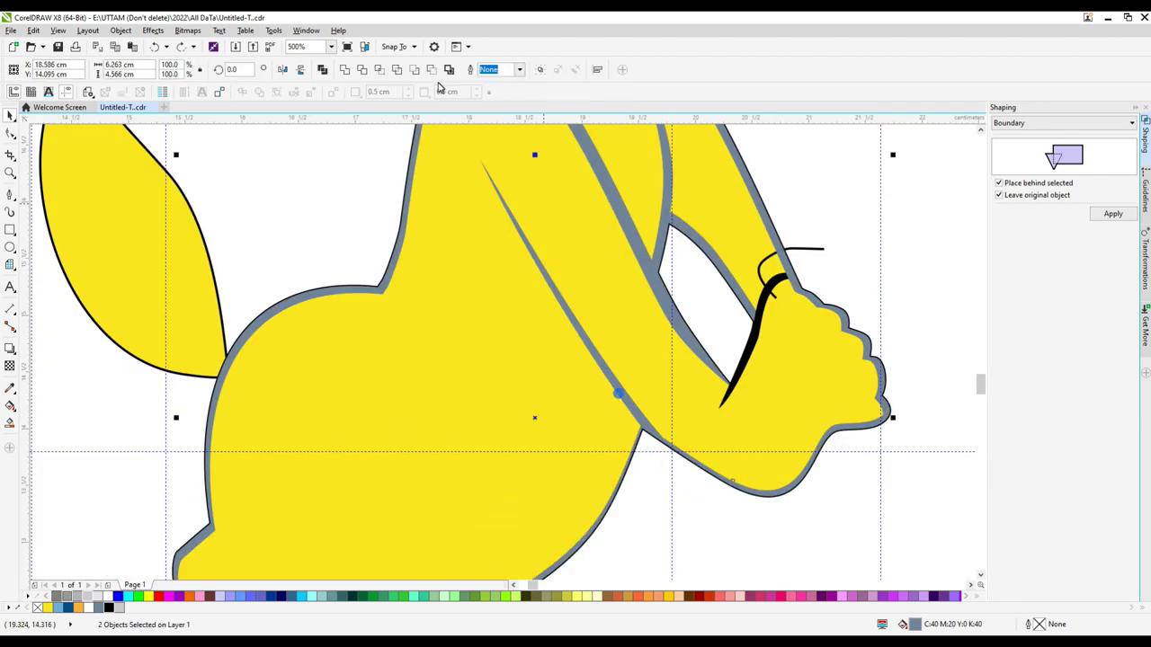
scroll(746, 380, "down", 1)
scroll(570, 480, "up", 1)
left_click(571, 480)
scroll(581, 455, "up", 1)
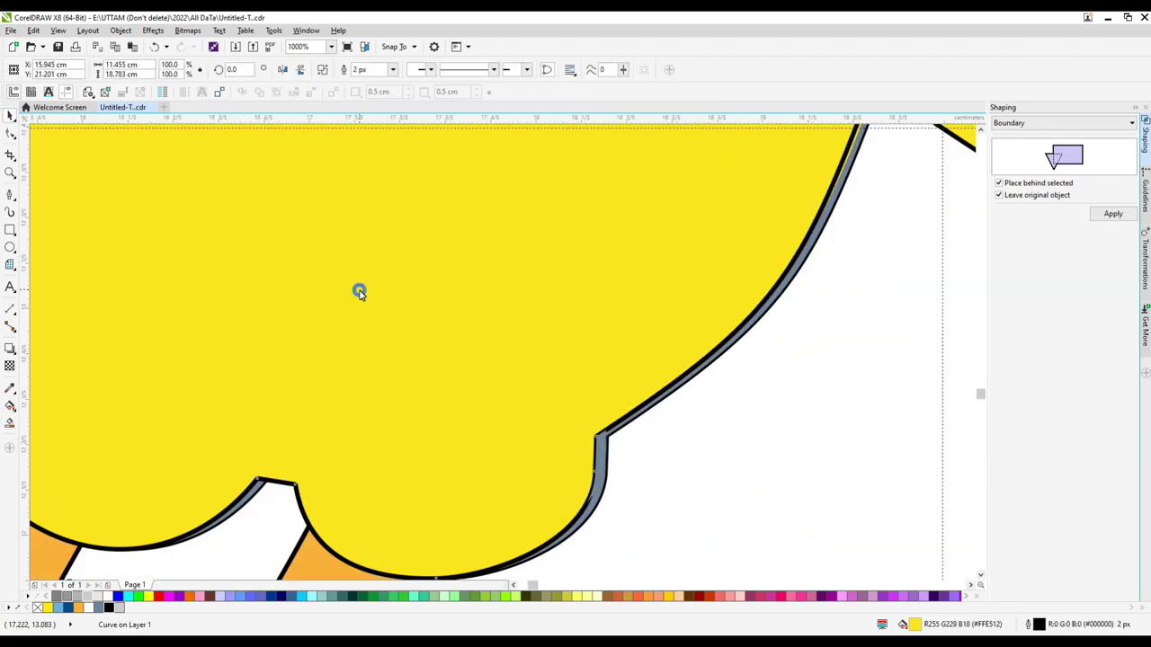
scroll(629, 229, "down", 3)
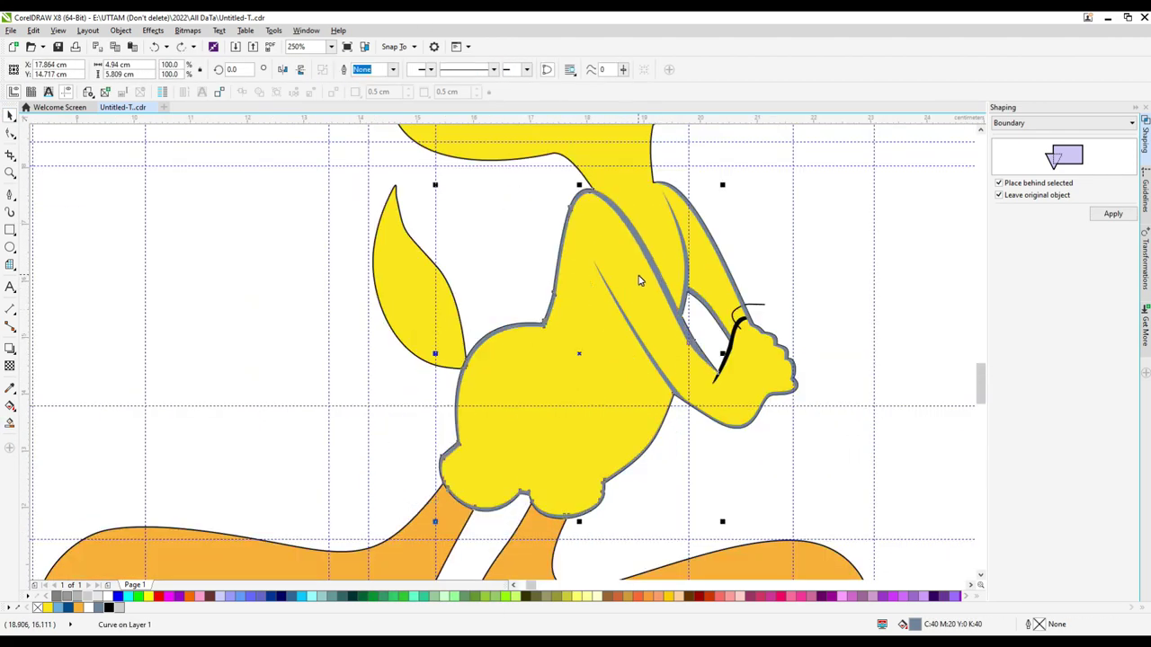
Step: Shift the yellow body shape slightly against the blue-grey outline strips
scroll(638, 280, "up", 1)
left_click(705, 284)
left_click(592, 451)
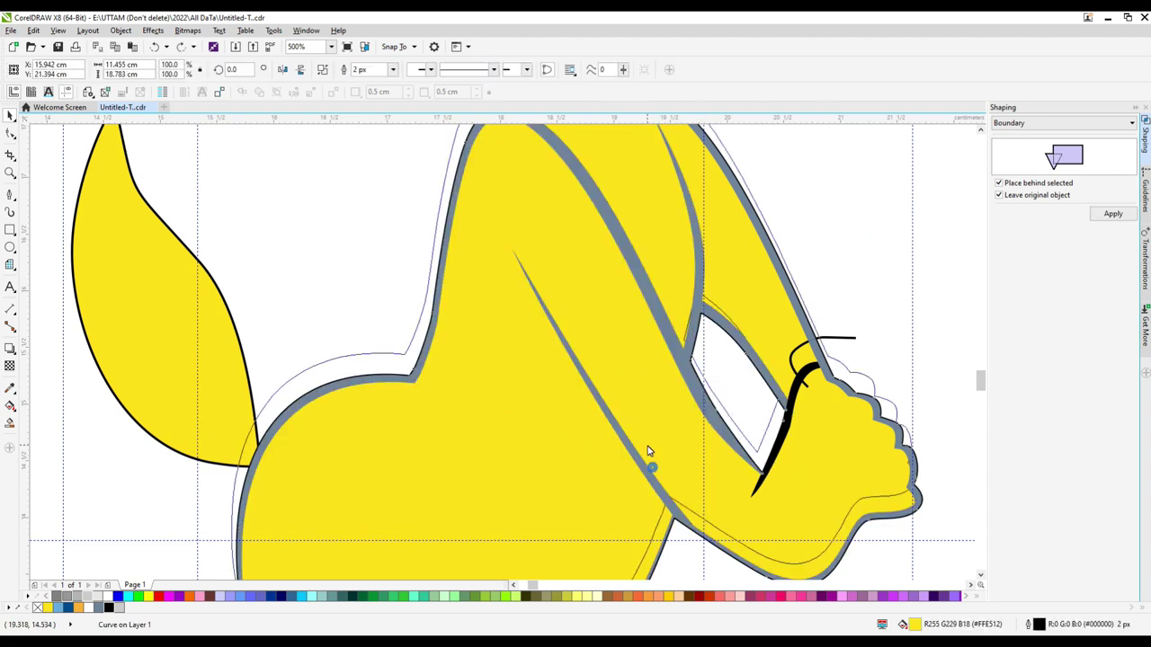
scroll(649, 451, "down", 1)
scroll(681, 470, "up", 3)
scroll(591, 398, "down", 4)
key("Escape")
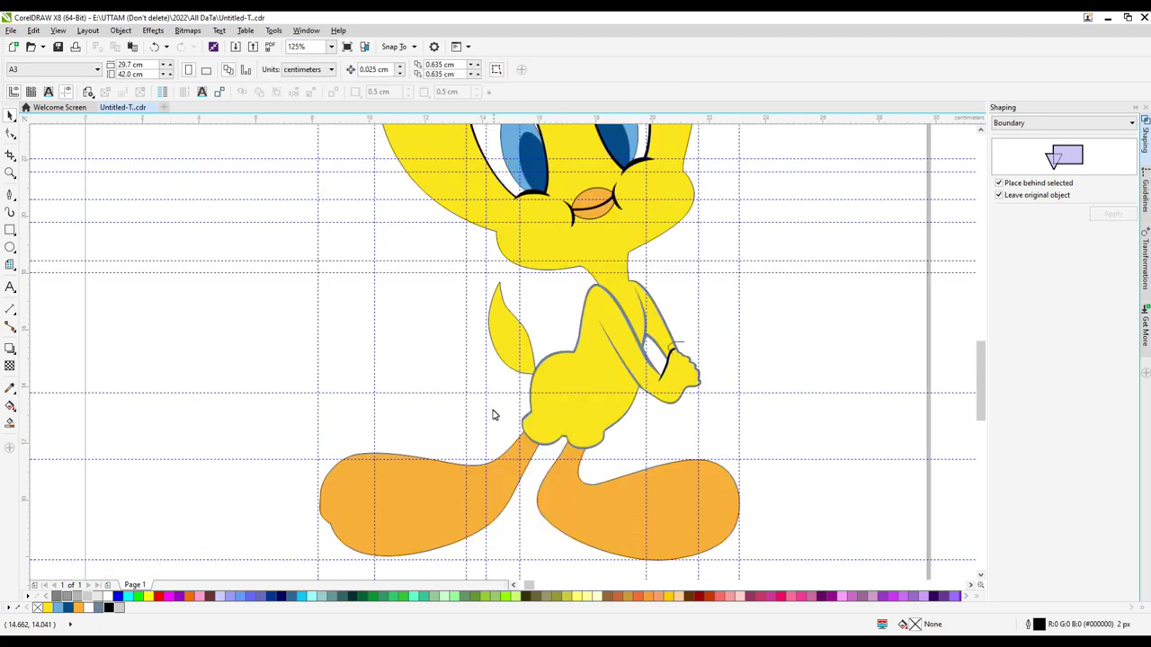
Step: Reshape the outline strip under the near arm and hand, deleting surplus nodes, to cover the body's lower edge
scroll(493, 415, "up", 1)
key("F10")
left_click(758, 463)
scroll(752, 488, "up", 2)
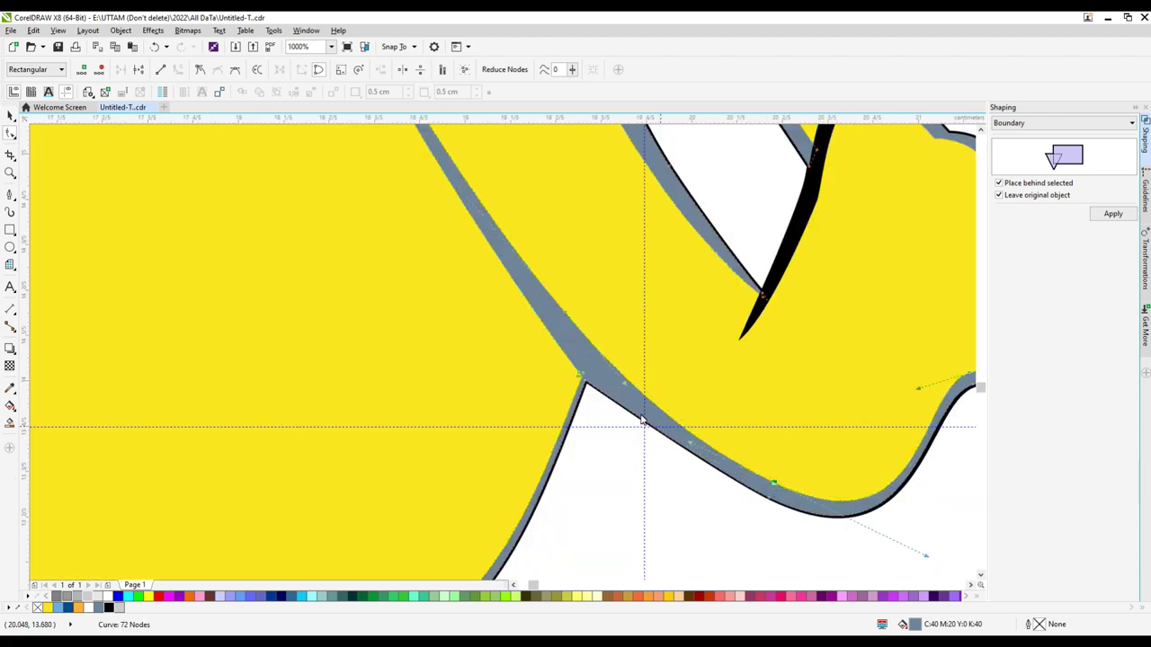
key("Delete")
scroll(586, 369, "down", 2)
scroll(547, 360, "up", 1)
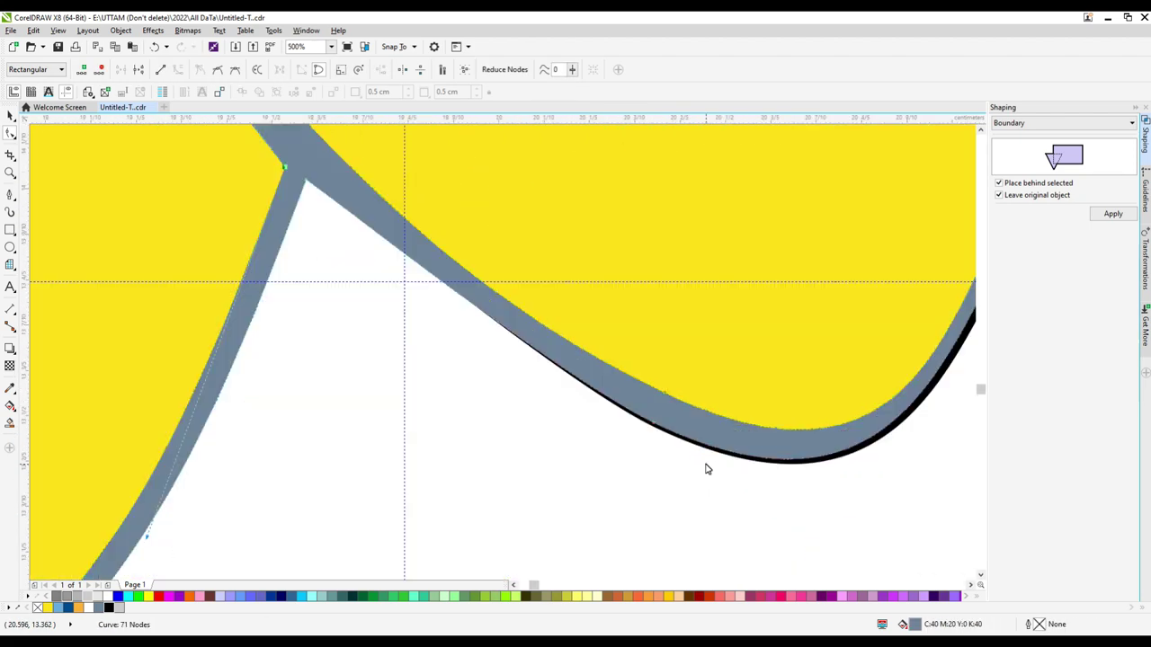
scroll(755, 392, "up", 2)
key("space")
scroll(796, 421, "down", 2)
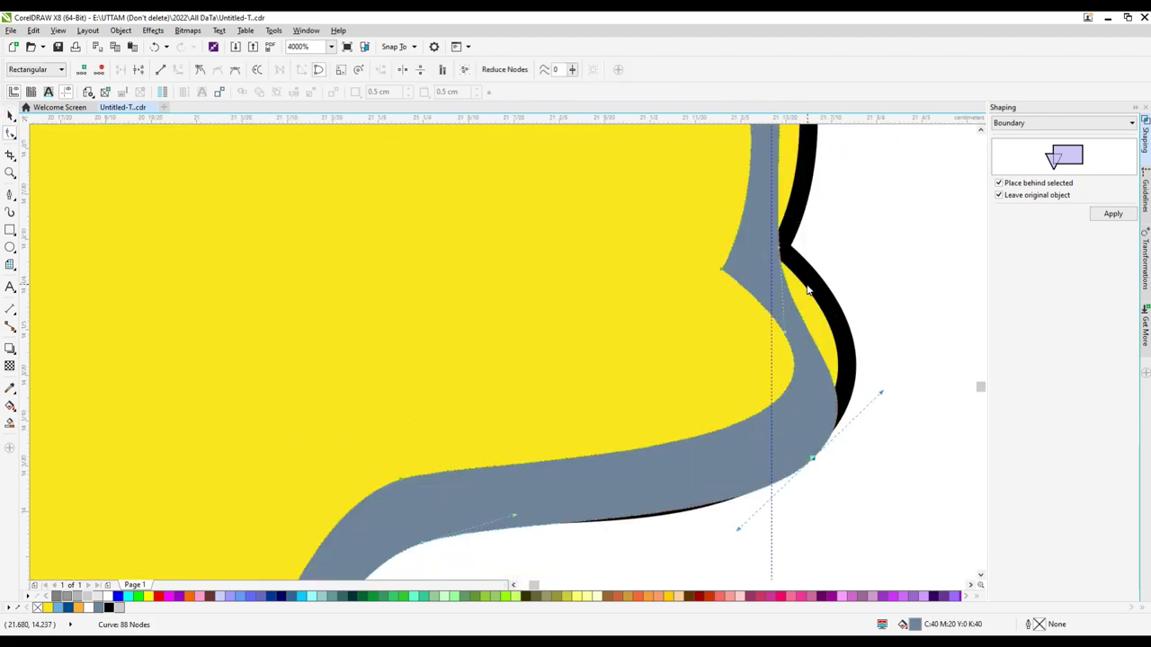
Step: Weld the body, arm and hand outline strips together and colour the outline black
key("space")
key("space")
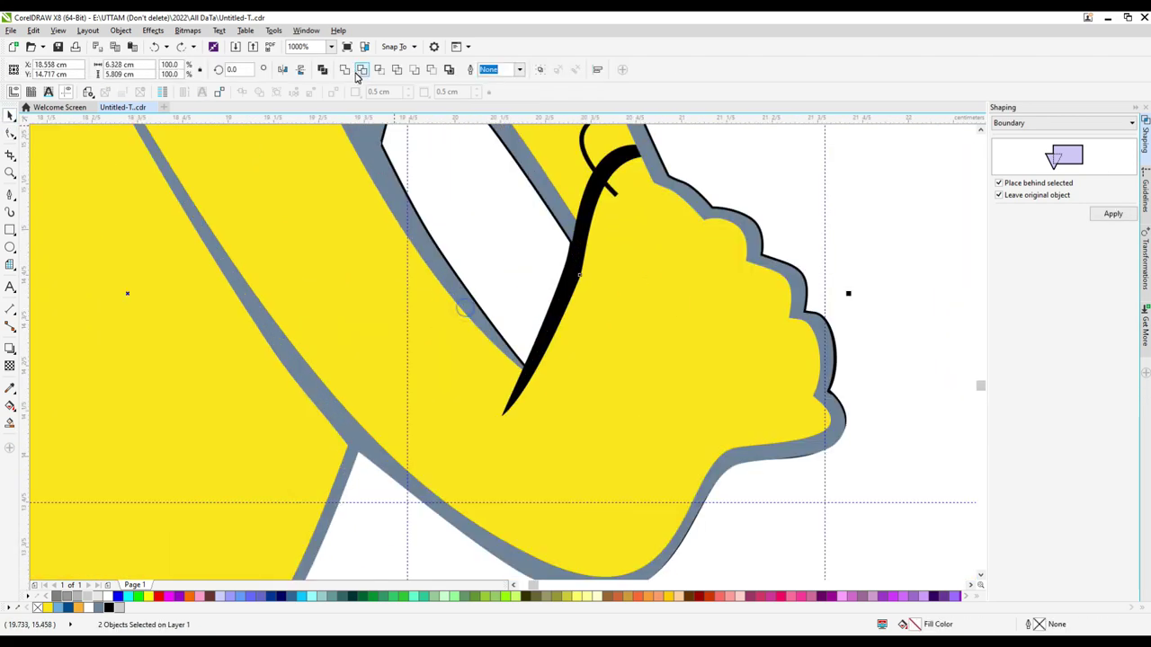
left_click(346, 71)
scroll(560, 381, "down", 2)
key("space")
key("Delete")
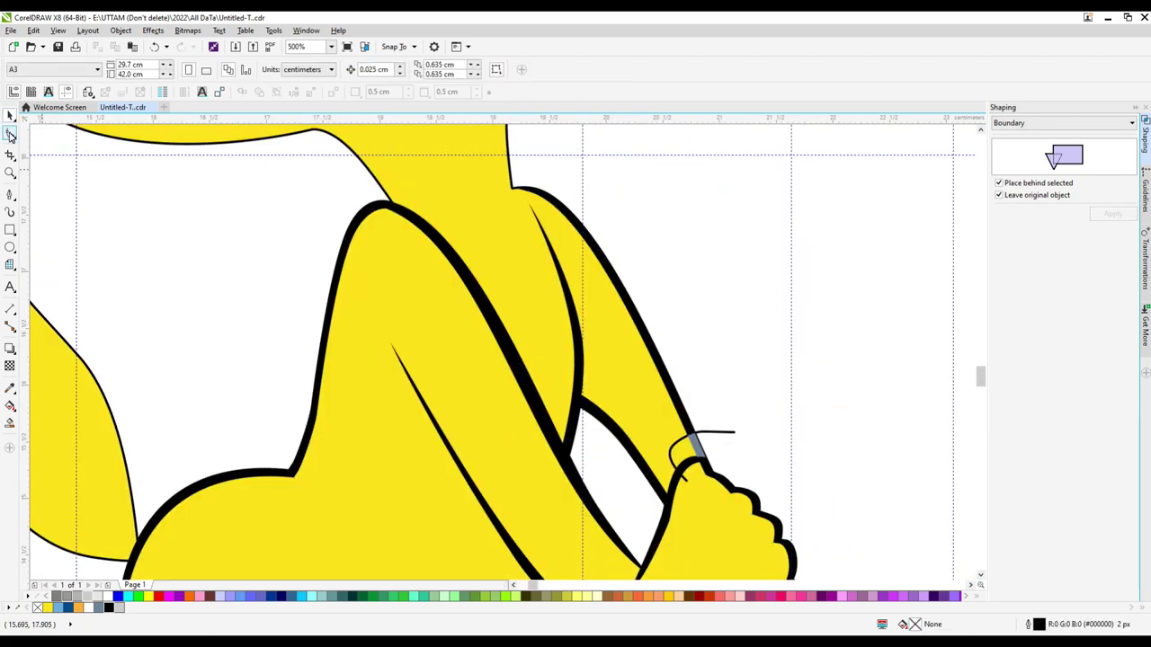
Step: Close the gap in the far arm's black outline just above the wrist
scroll(523, 232, "up", 2)
scroll(791, 447, "down", 2)
left_click(755, 297)
scroll(784, 306, "down", 2)
key("space")
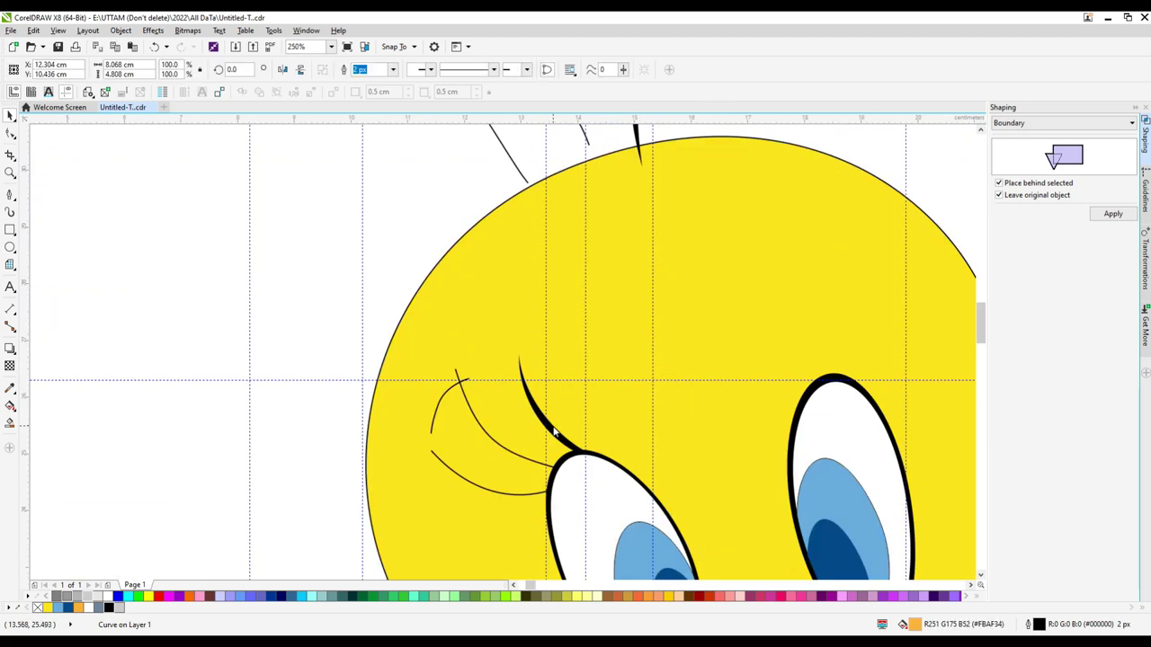
Step: Place tapered black strokes over the middle and lower eyelash lines beside the near eye
scroll(597, 513, "up", 2)
left_click(596, 514)
left_click(585, 514)
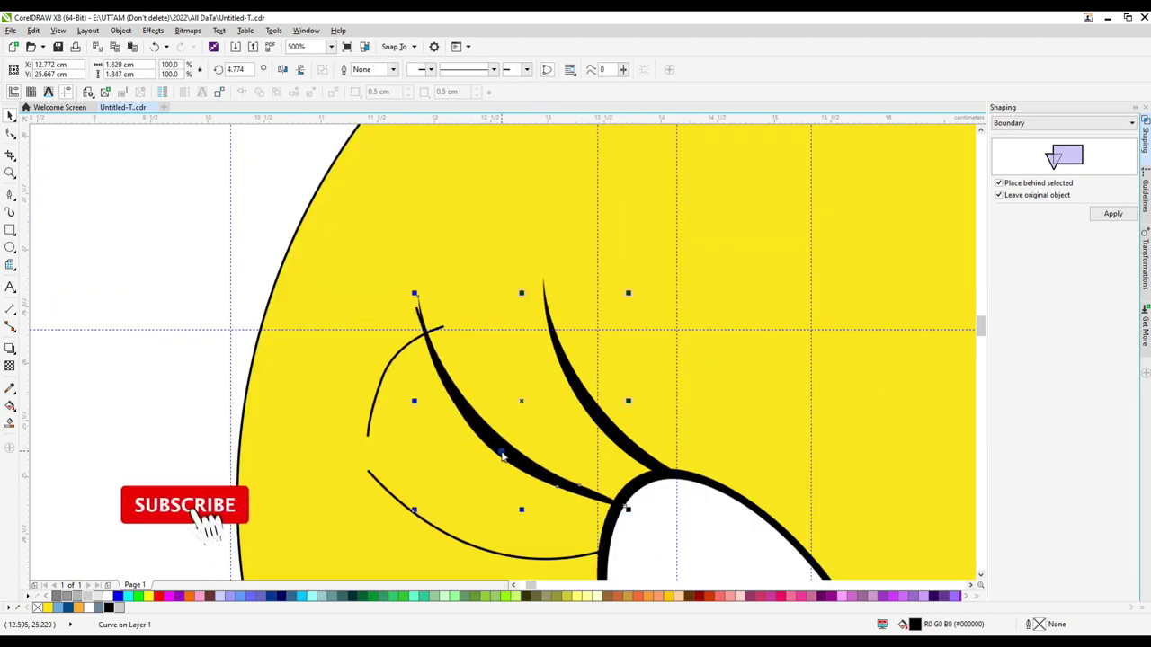
scroll(586, 513, "down", 2)
left_click(522, 517)
scroll(523, 517, "up", 2)
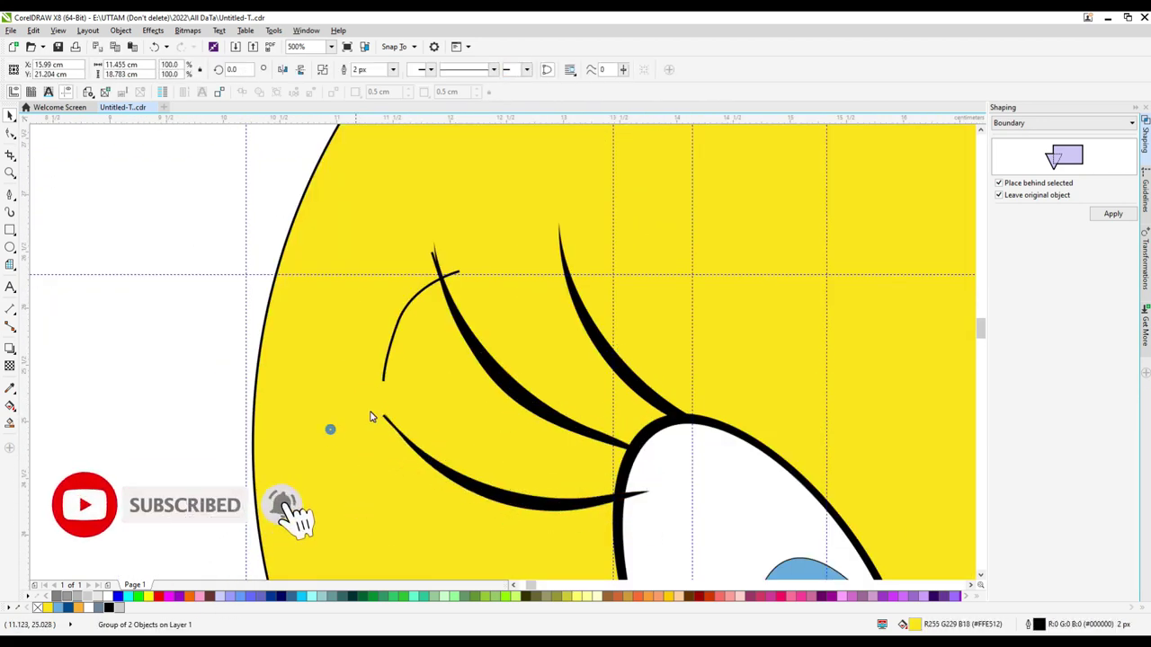
Step: Place a tapered stroke scaled to about 44% over the short curved line at the lash tips
scroll(370, 416, "down", 1)
scroll(540, 432, "up", 1)
left_click(644, 447)
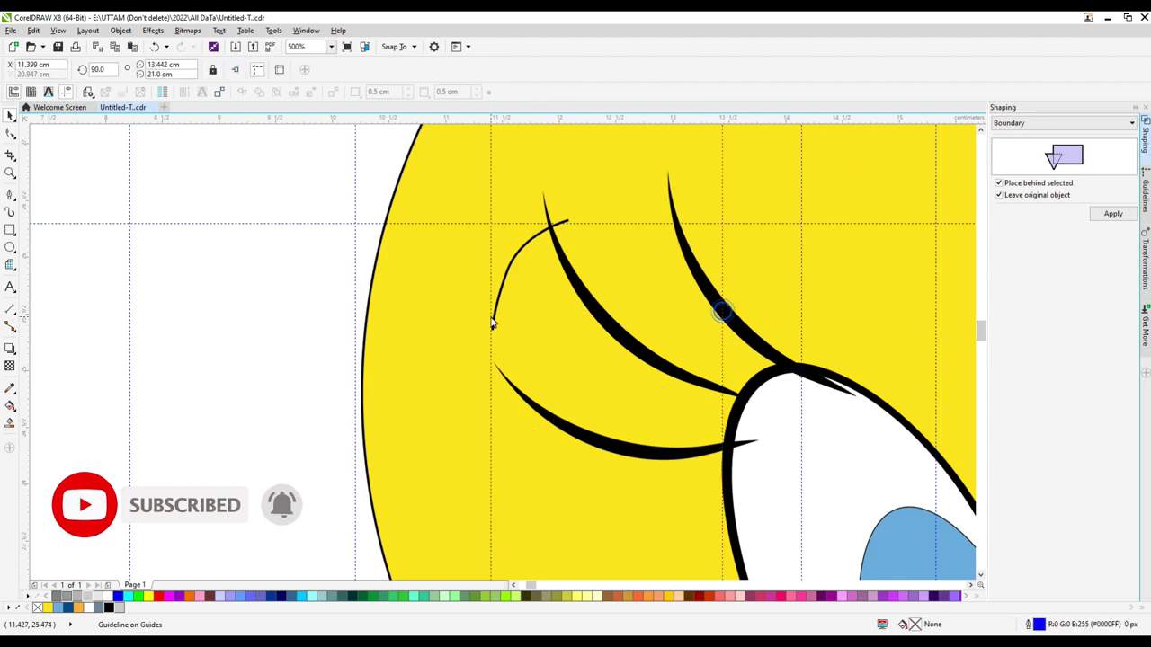
left_click(504, 252)
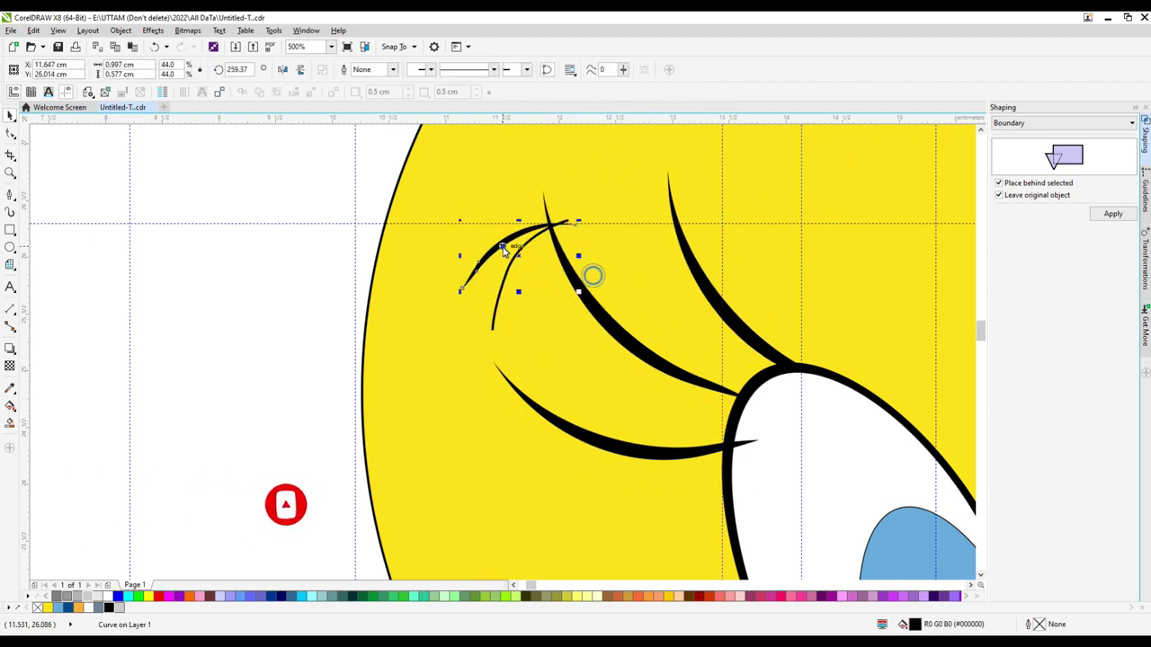
scroll(526, 245, "up", 1)
left_click_drag(504, 252, 545, 304)
scroll(545, 304, "down", 2)
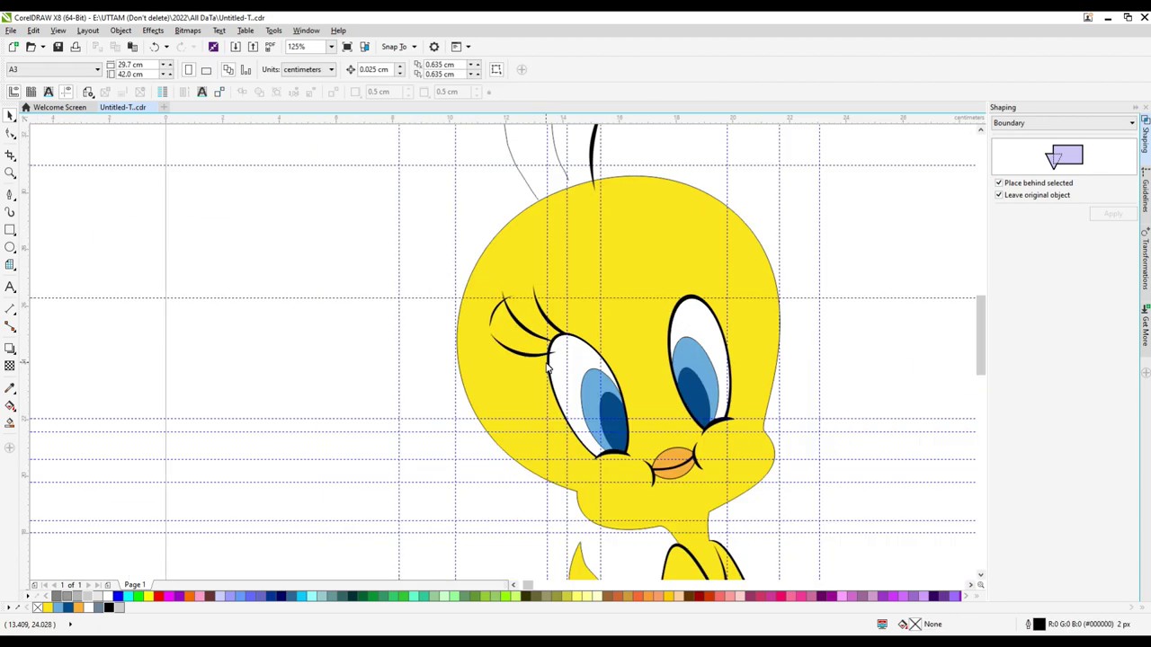
Step: Place a tapered black stroke over the middle hair line and bend it to follow the line's curve
scroll(480, 219, "up", 2)
left_click_drag(480, 219, 502, 232)
left_click(495, 336)
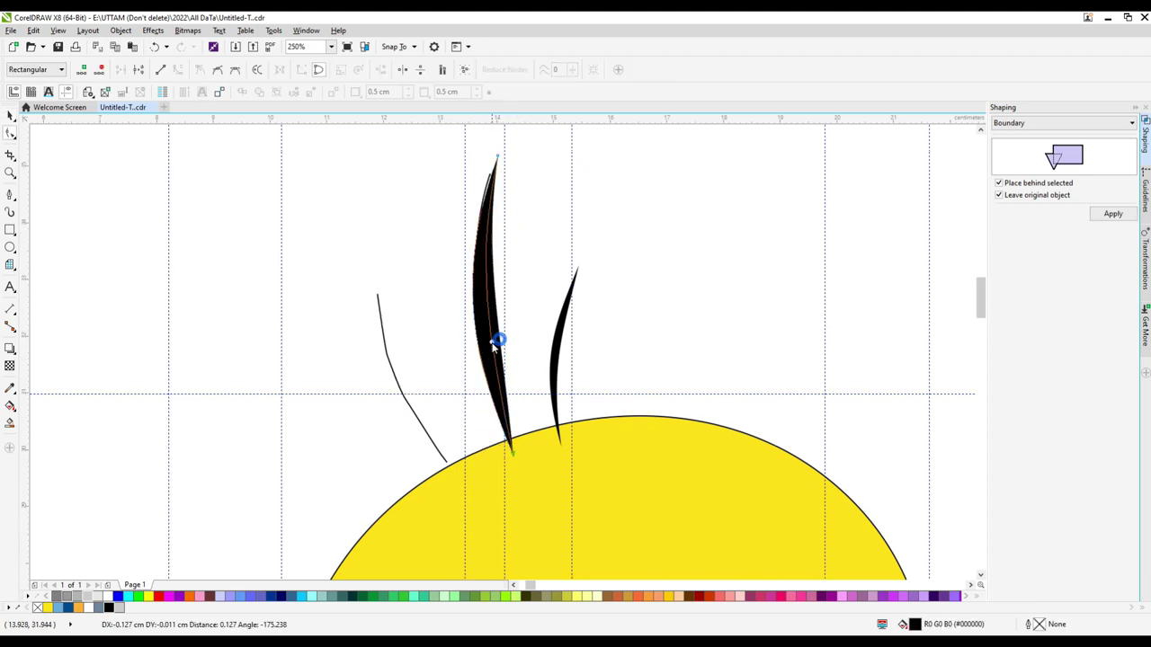
scroll(388, 293, "up", 1)
scroll(388, 292, "down", 1)
Step: Fit a tapered black stroke to the outermost hair line and place the three strands behind the head
left_click_drag(375, 280, 378, 270)
scroll(404, 264, "up", 1)
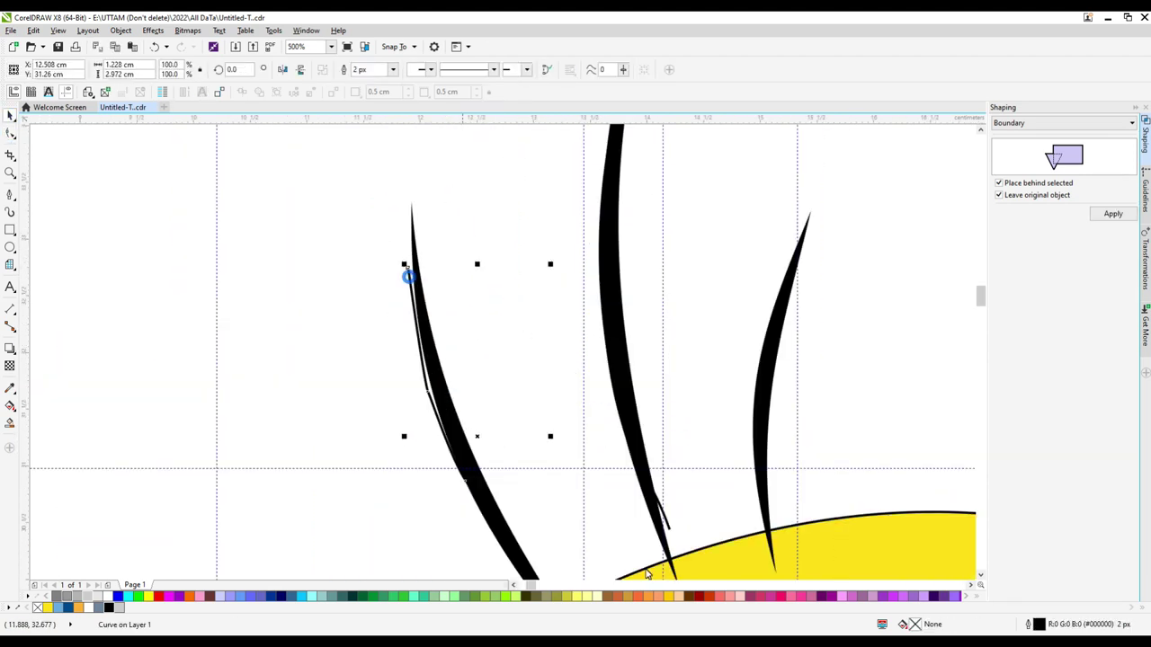
left_click(567, 360)
scroll(535, 406, "down", 1)
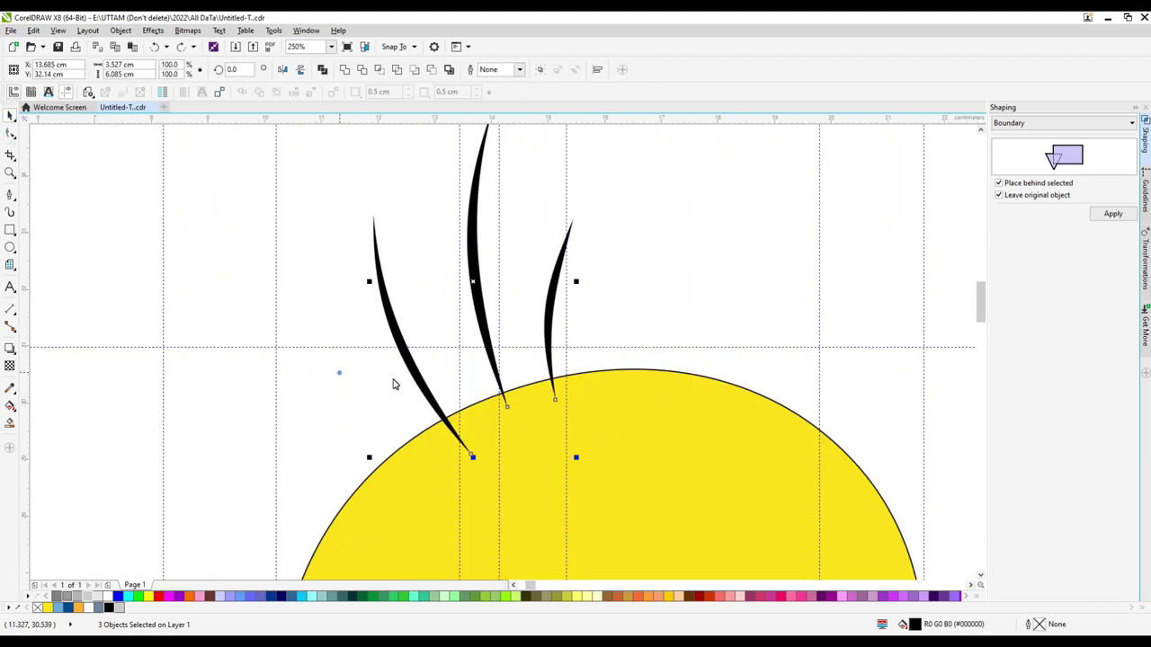
scroll(521, 352, "down", 5)
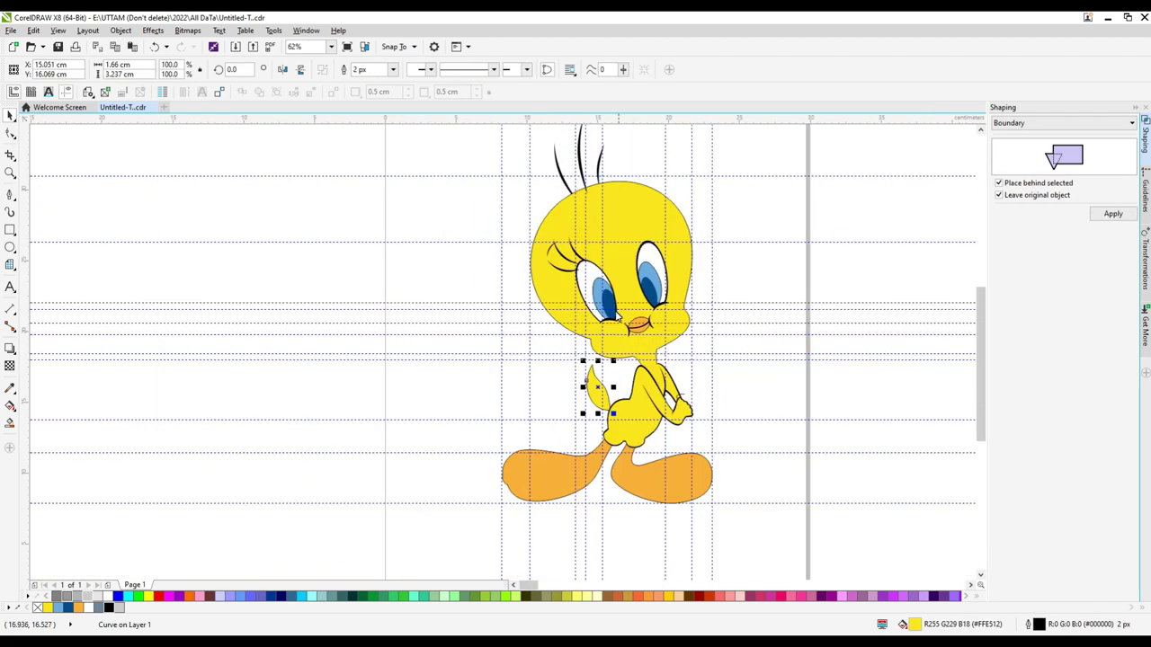
Step: Place copies of the tapered black stroke along the thumb's upper edge and below the hand
left_click(598, 321)
scroll(598, 321, "up", 10)
scroll(593, 429, "down", 1)
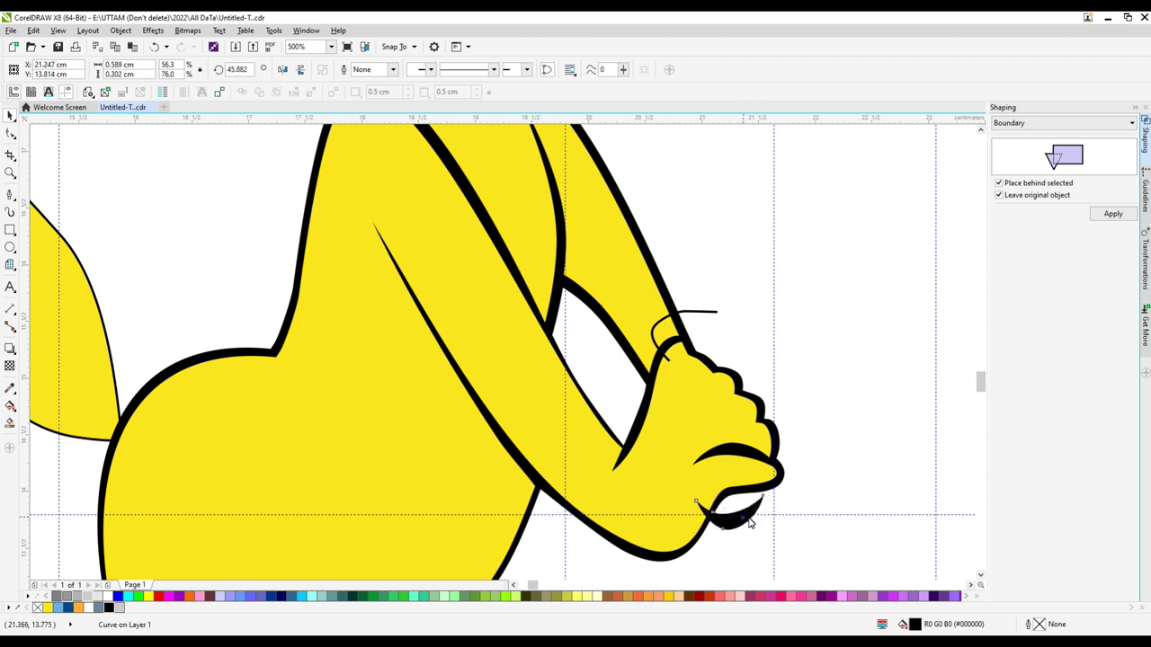
double_click(746, 522)
scroll(736, 516, "up", 3)
key("space")
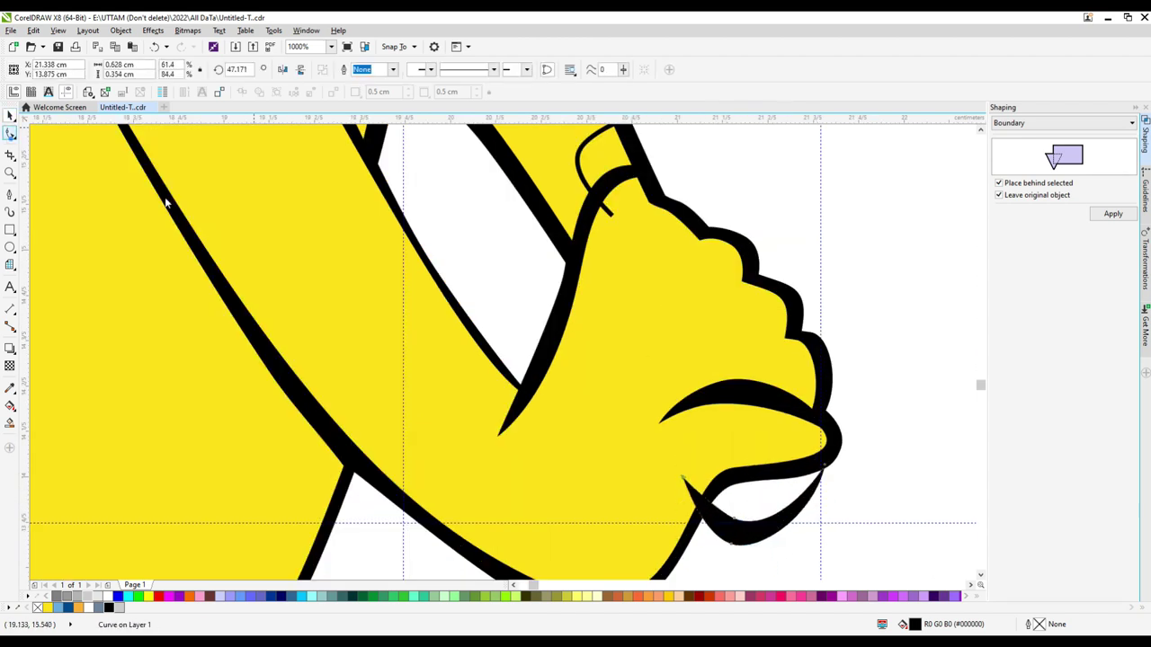
Step: Reshape the lower finger's black stroke and fill the area between it and the hand yellow
key("ctrl+z")
left_click(10, 133)
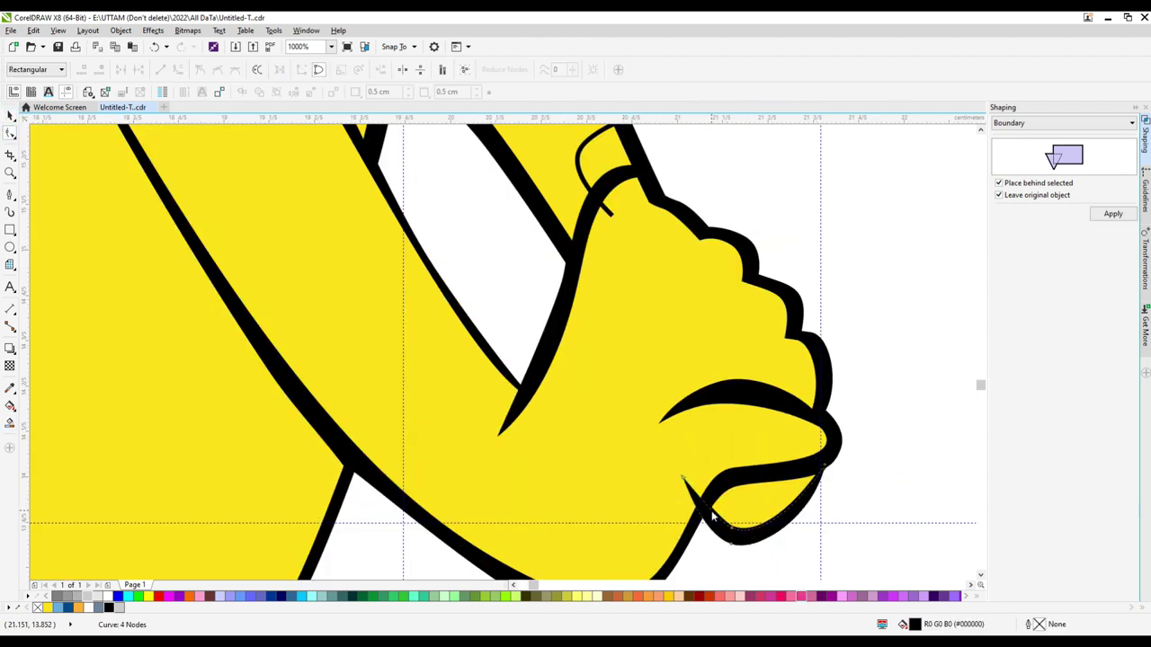
key("ctrl+z")
left_click(752, 463)
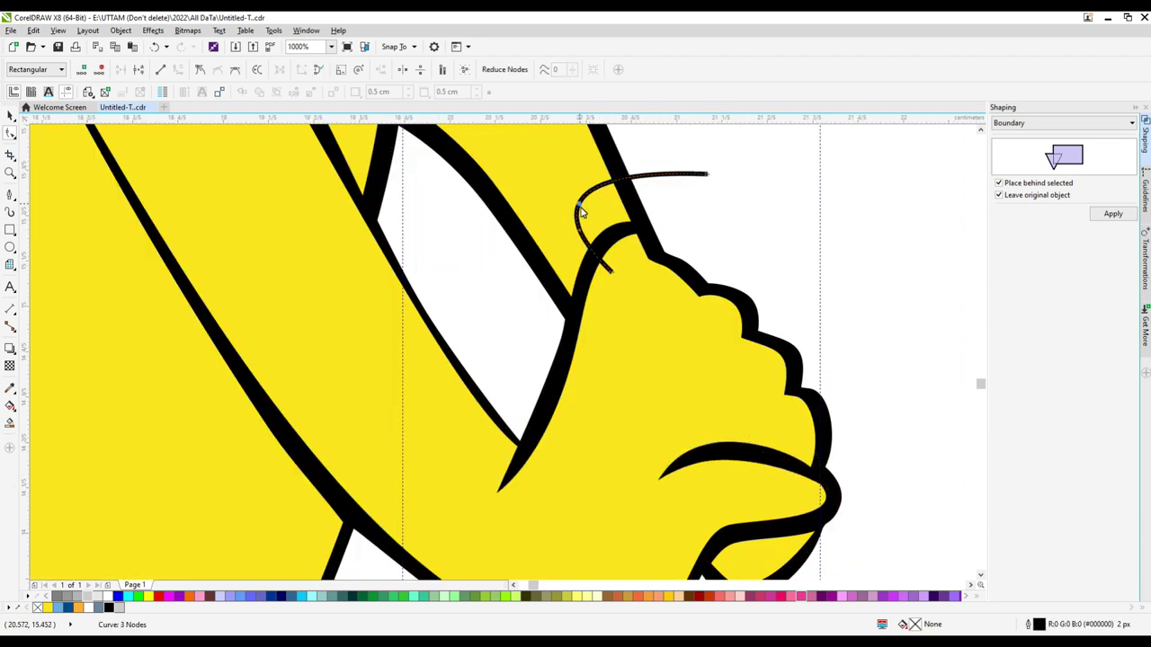
Step: Turn the curved line above the wrist into a closed yellow finger shape and smooth its curve
key("ctrl+z")
key("ctrl+z")
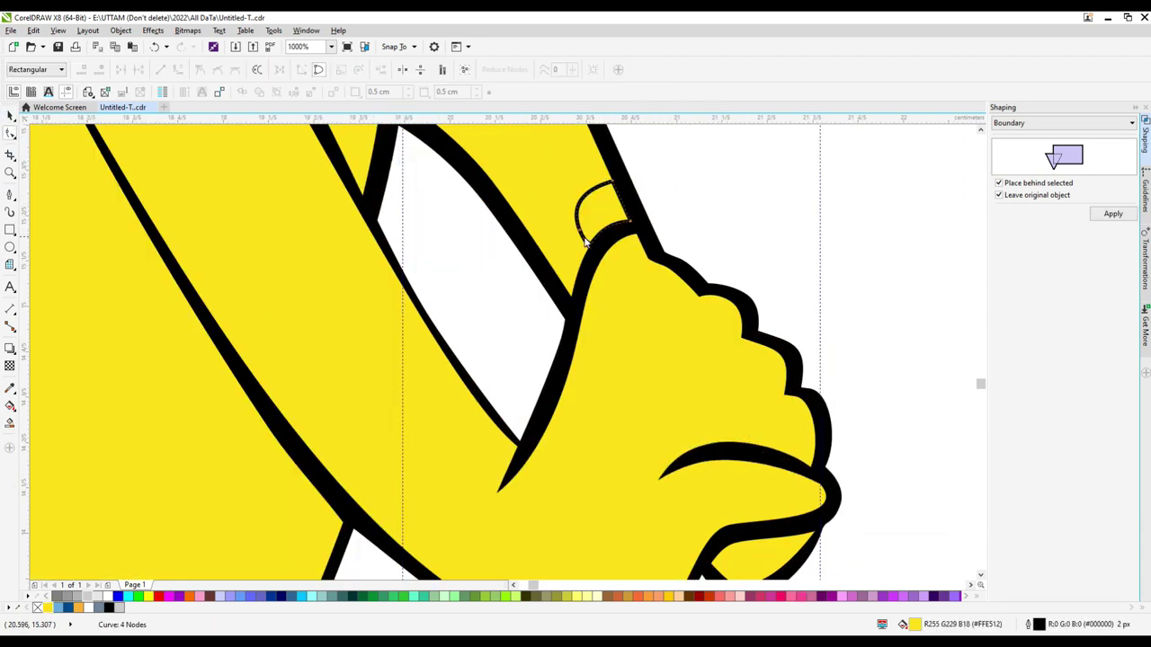
scroll(585, 198, "up", 2)
scroll(629, 243, "down", 3)
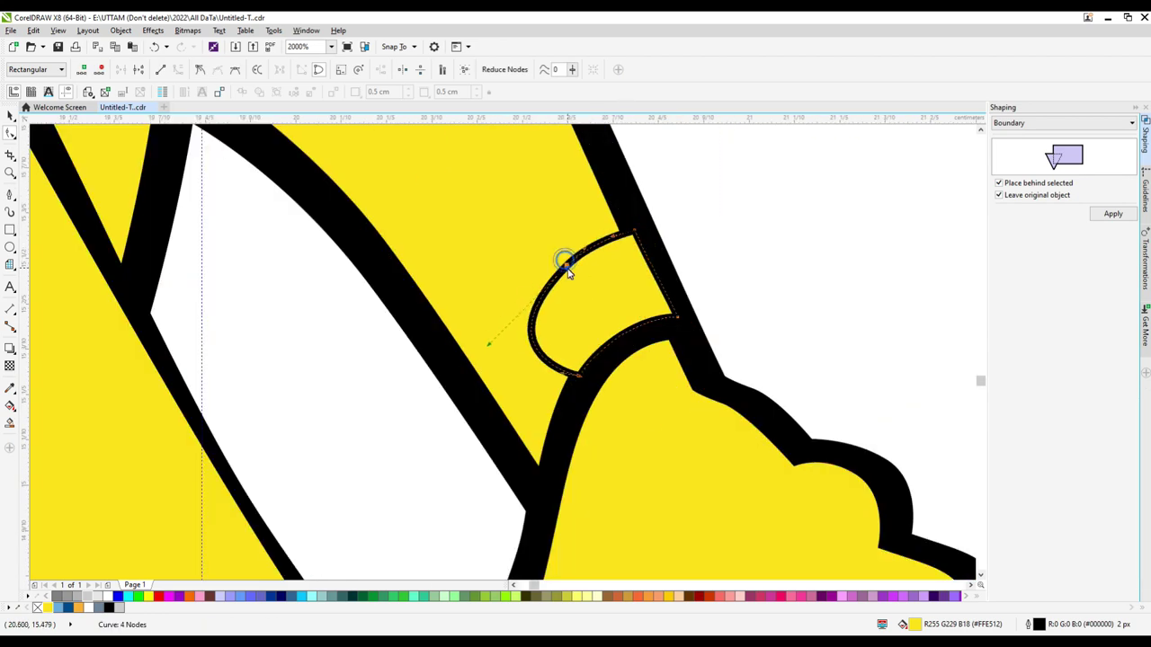
scroll(594, 333, "up", 3)
scroll(652, 360, "down", 3)
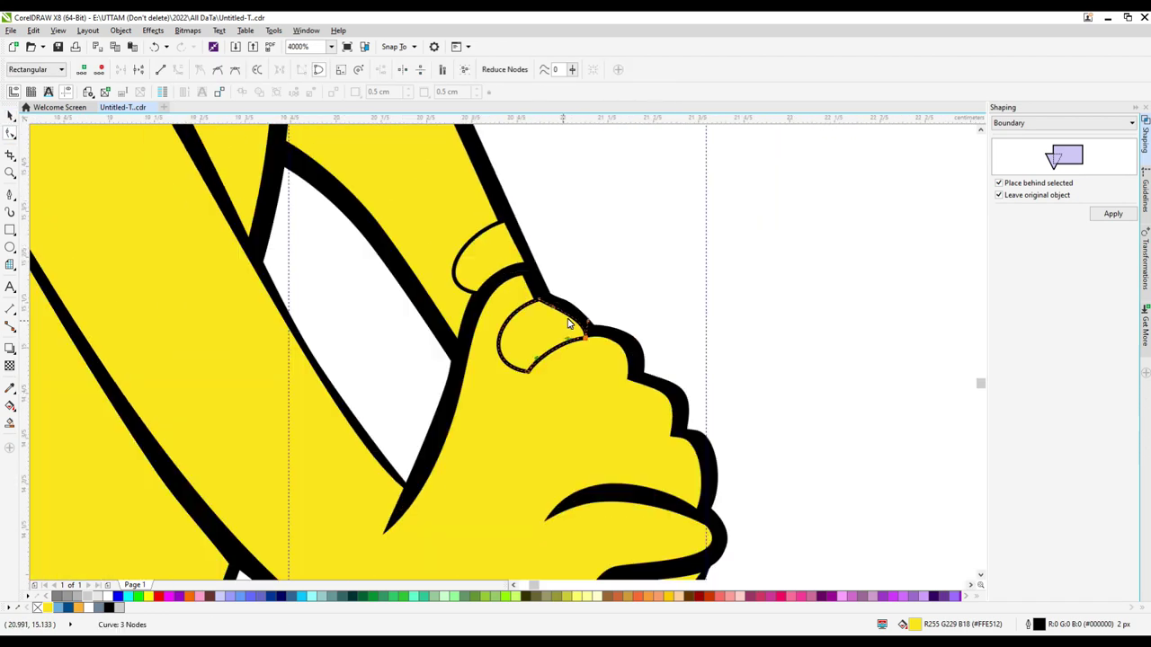
Step: Reshape a copy of the finger shape to fit the first knuckle of the hand
scroll(603, 359, "up", 1)
scroll(541, 315, "down", 2)
key("space")
scroll(541, 314, "up", 1)
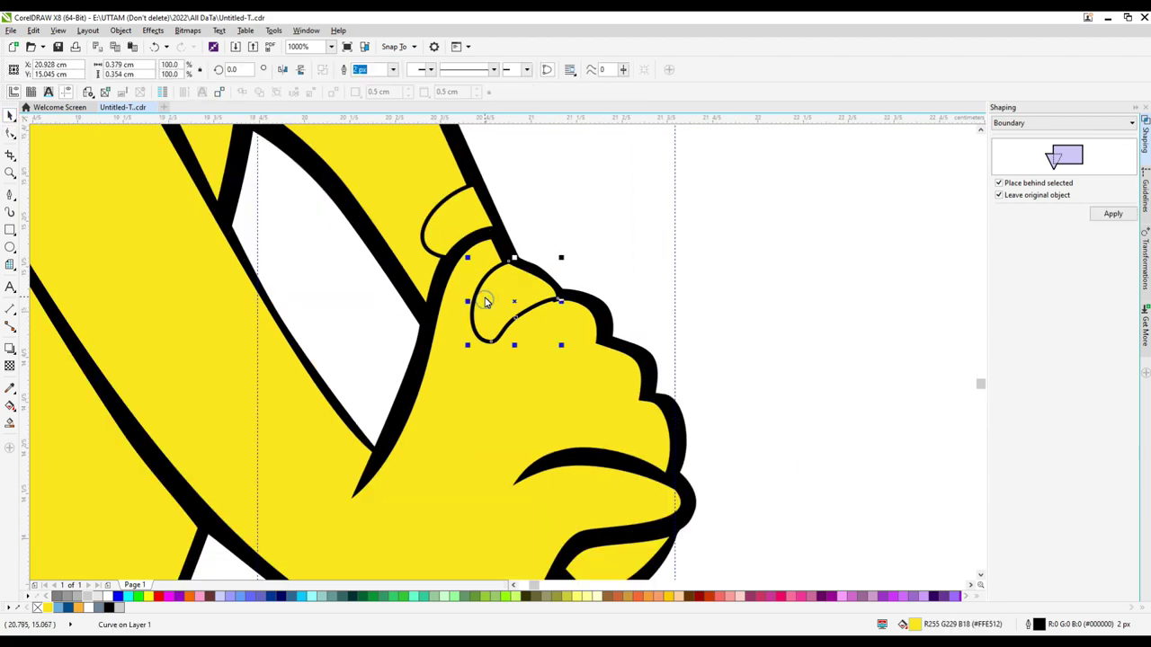
Step: Fit another finger shape copy to the third knuckle, adding nodes to align its edge with the hand outline
scroll(520, 387, "up", 1)
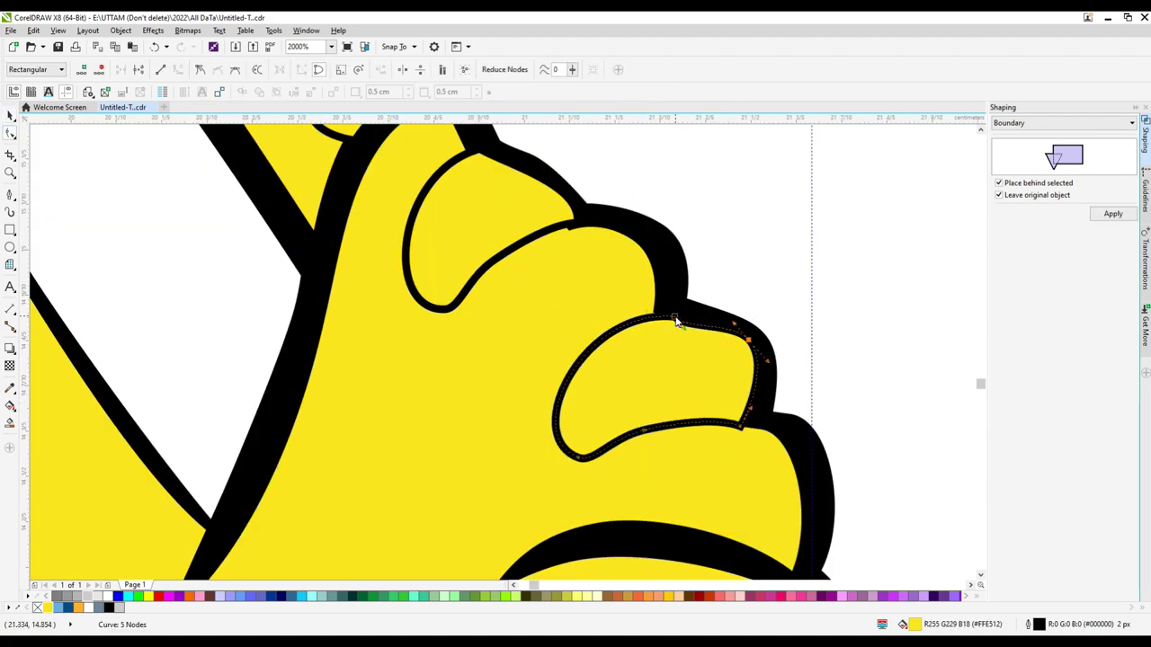
scroll(589, 353, "down", 2)
scroll(419, 354, "up", 3)
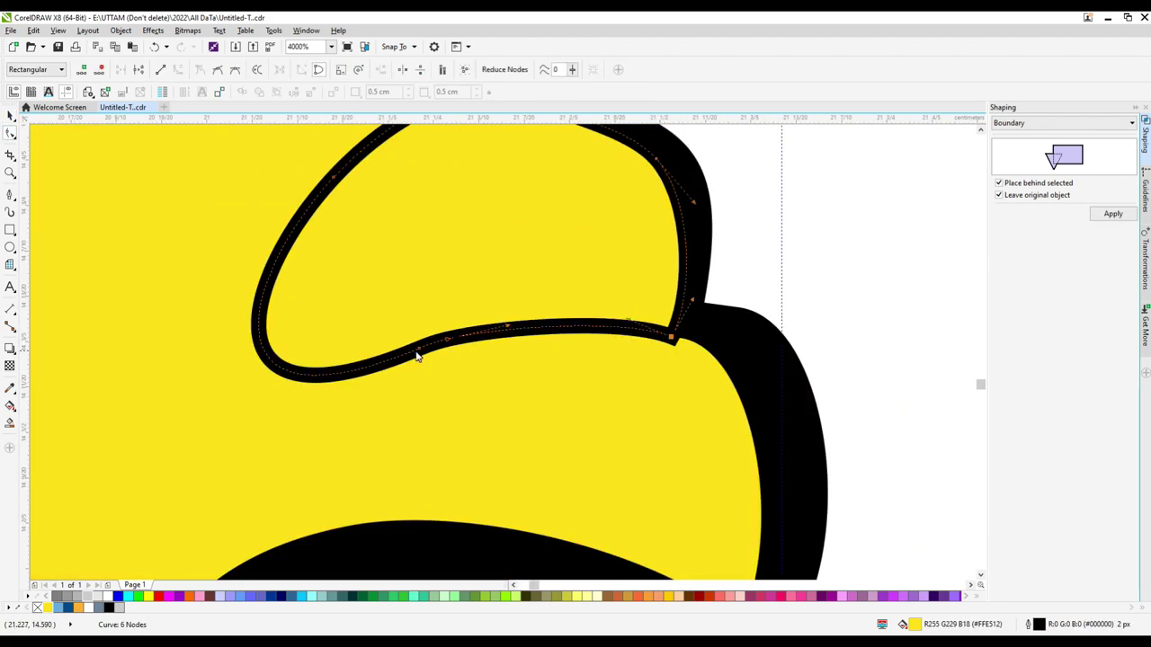
scroll(686, 329, "up", 1)
scroll(750, 326, "down", 2)
left_click(750, 327)
scroll(750, 327, "down", 1)
left_click(543, 268)
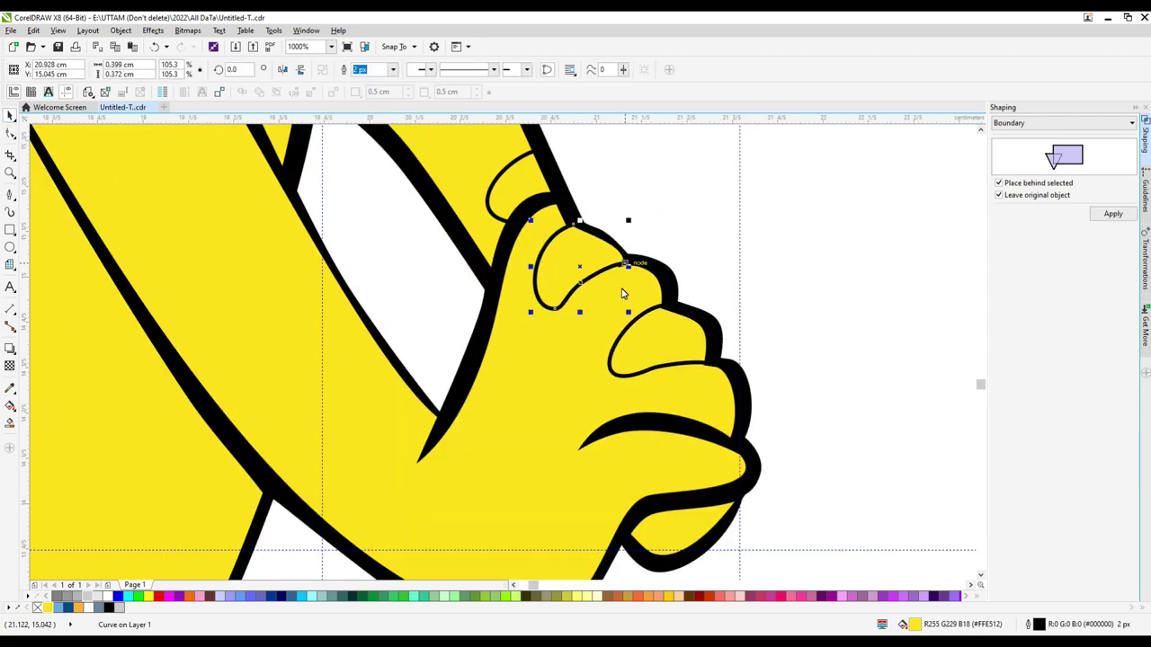
Step: Smart-fill the crescent strips along the first and third knuckle finger shapes with grey
scroll(542, 267, "up", 1)
left_click(9, 424)
left_click(493, 324)
scroll(669, 329, "down", 1)
left_click(637, 368)
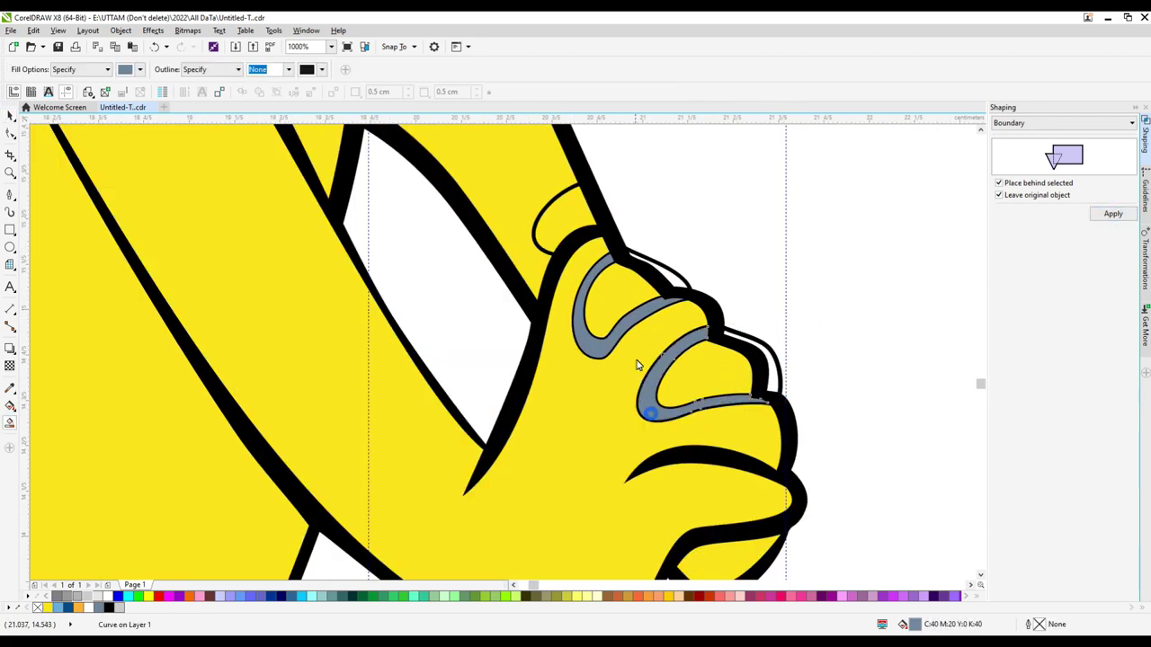
Step: Move the black crease stroke off the hand into empty space and remove the thin outline shapes around the two knuckles
scroll(655, 430, "down", 1)
left_click_drag(662, 396, 812, 398)
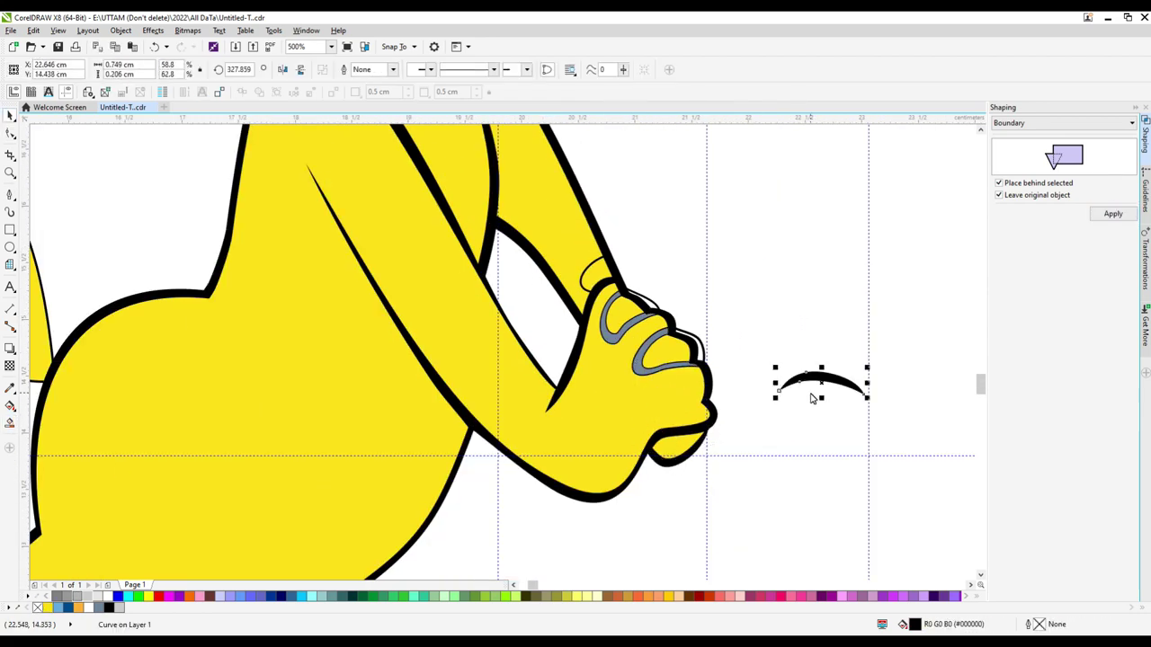
scroll(686, 391, "up", 2)
right_click(842, 217)
left_click(676, 270)
scroll(676, 270, "down", 3)
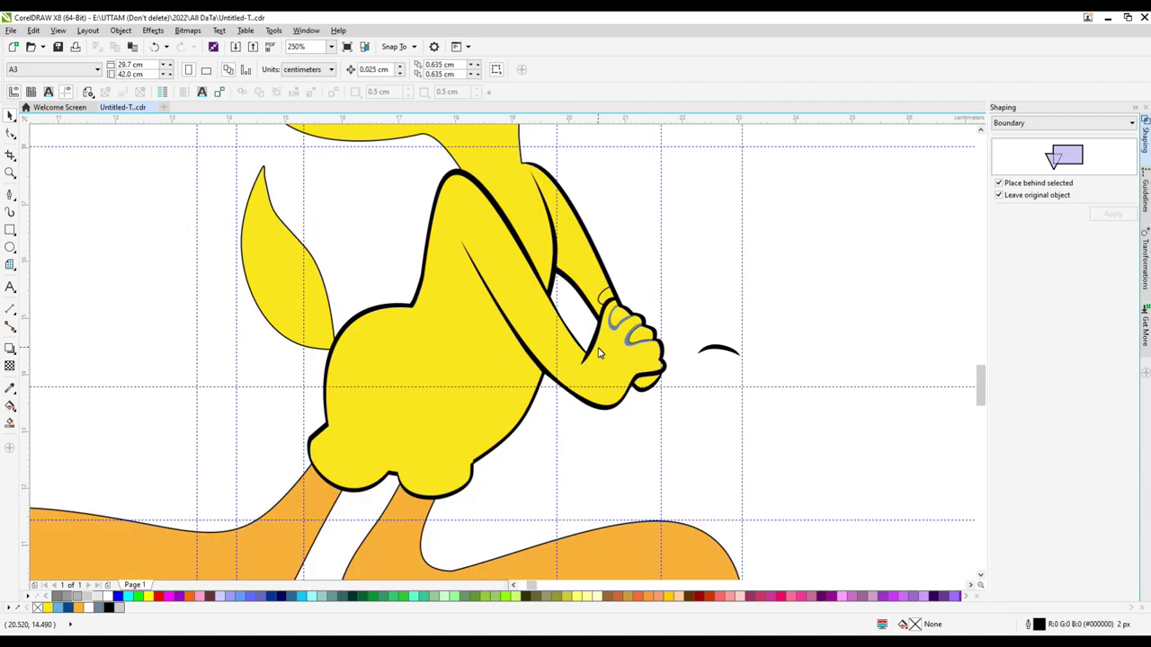
Step: Reshape the yellow body's edge around the last knuckle and lower finger, deleting surplus nodes so it follows the black outline
scroll(676, 270, "up", 2)
key("F10")
left_click(644, 351)
scroll(644, 351, "up", 1)
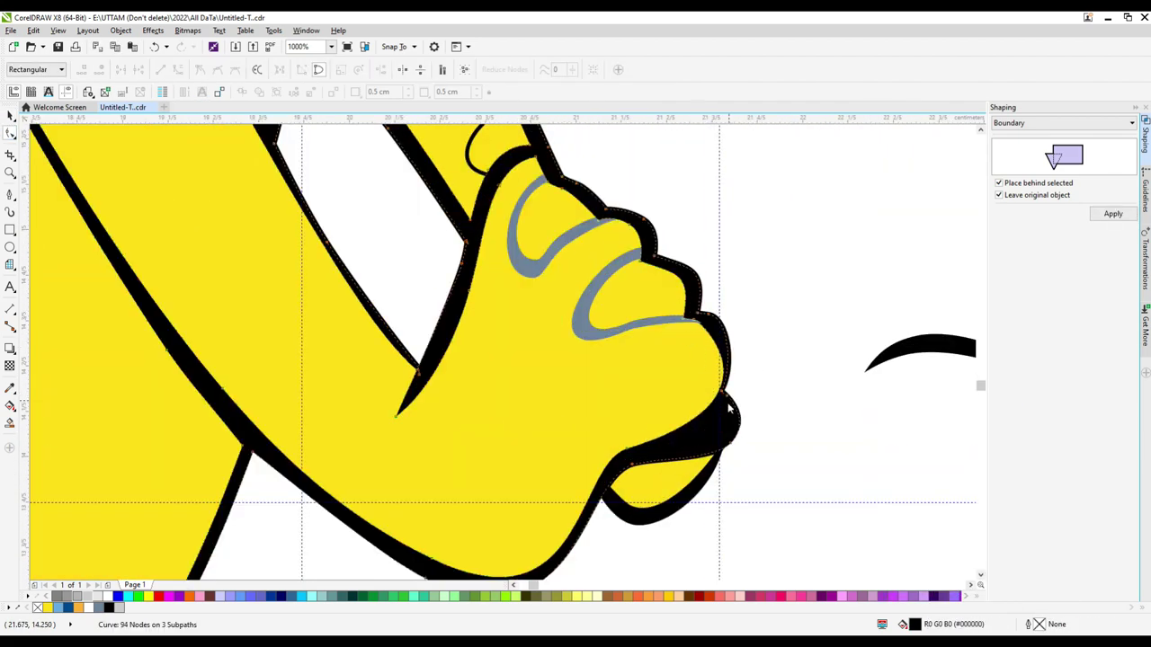
scroll(730, 339, "up", 1)
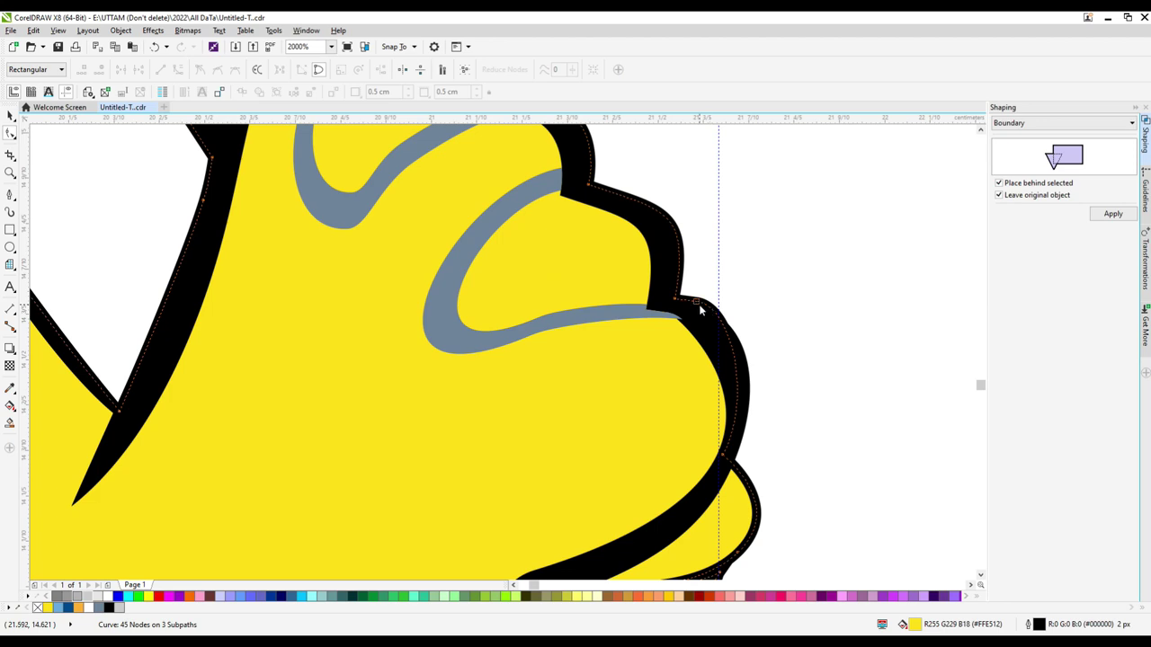
key("Delete")
scroll(701, 309, "down", 1)
scroll(740, 399, "up", 1)
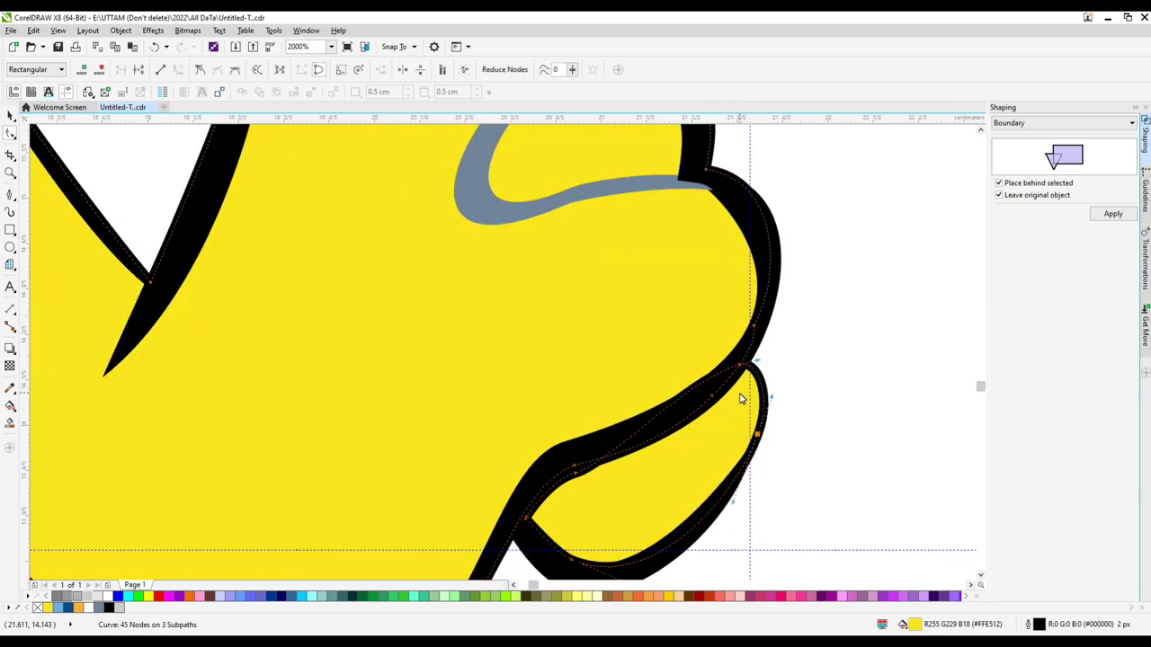
scroll(622, 429, "down", 2)
scroll(681, 458, "up", 1)
left_click(42, 129)
scroll(673, 276, "down", 3)
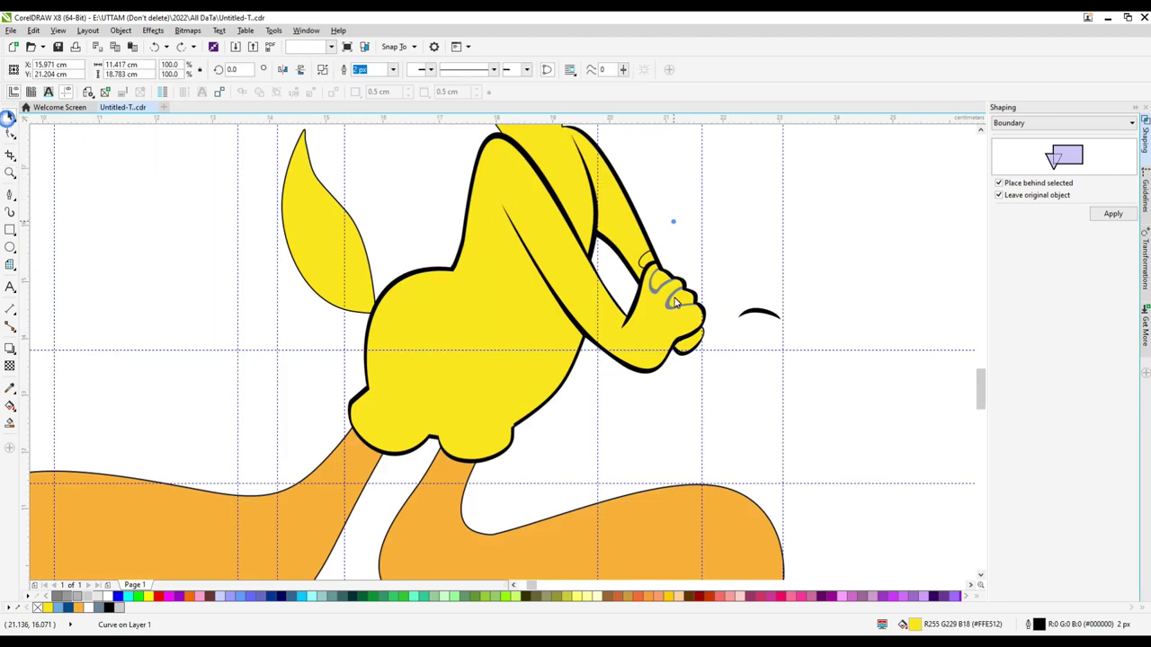
Step: Edit the grey strip around the third knuckle so that it fits the black hand outline
scroll(698, 384, "up", 1)
scroll(606, 201, "up", 1)
scroll(598, 302, "down", 1)
left_click(598, 302)
key("space")
left_click_drag(598, 302, 792, 252)
right_click(594, 297)
left_click(724, 256)
key("Delete")
scroll(755, 405, "up", 1)
scroll(711, 439, "down", 2)
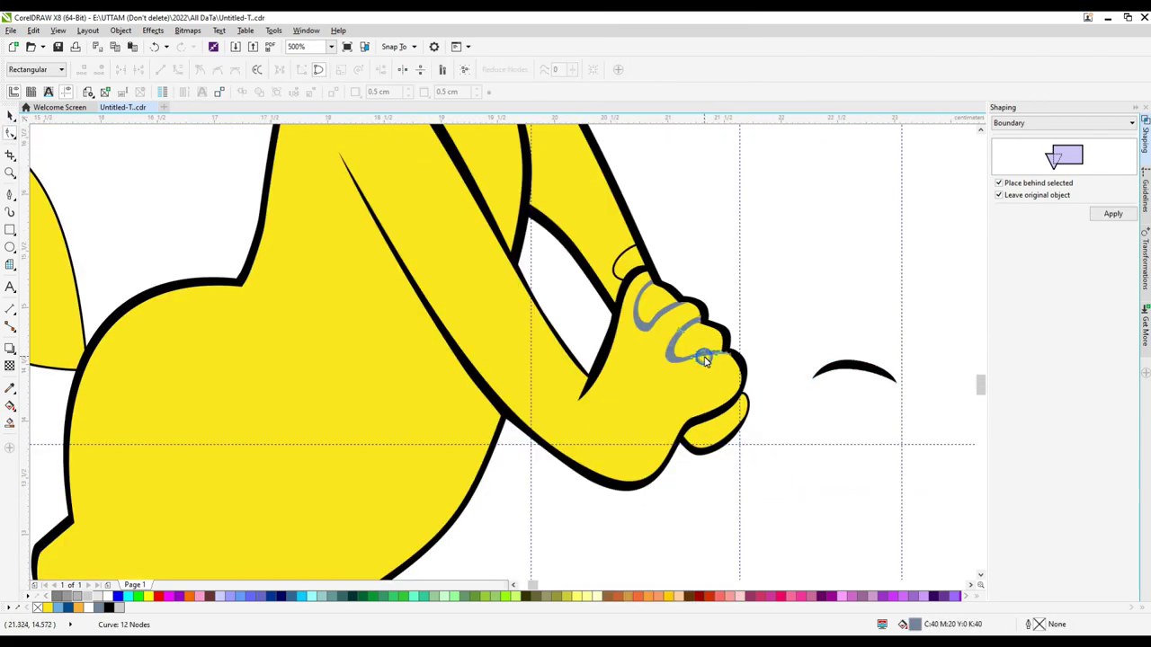
Step: Fill the strip along the finger above the wrist, move its outline shape away, and merge the finger strips into the black outline
scroll(517, 185, "up", 1)
left_click(518, 184)
scroll(687, 164, "up", 1)
scroll(687, 165, "down", 2)
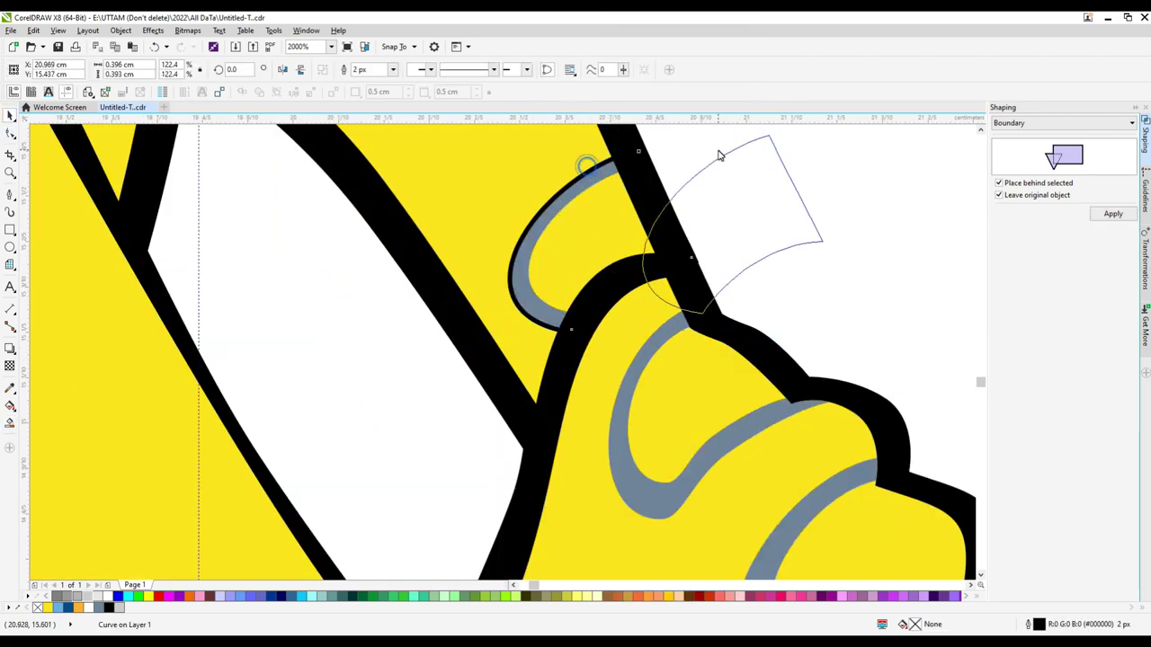
left_click_drag(575, 180, 711, 352)
scroll(711, 351, "up", 1)
scroll(724, 360, "up", 1)
key("F10")
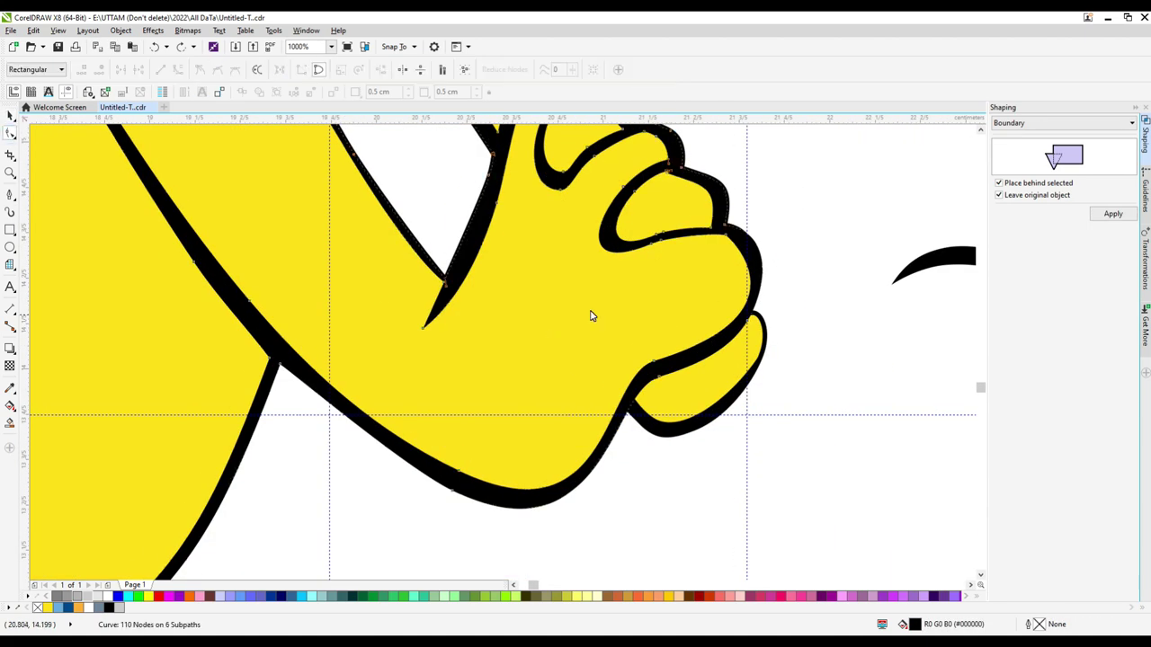
Step: Reshape the merged black outline around the last knuckle so it curves smoothly into the lower finger
double_click(756, 269)
scroll(747, 256, "up", 1)
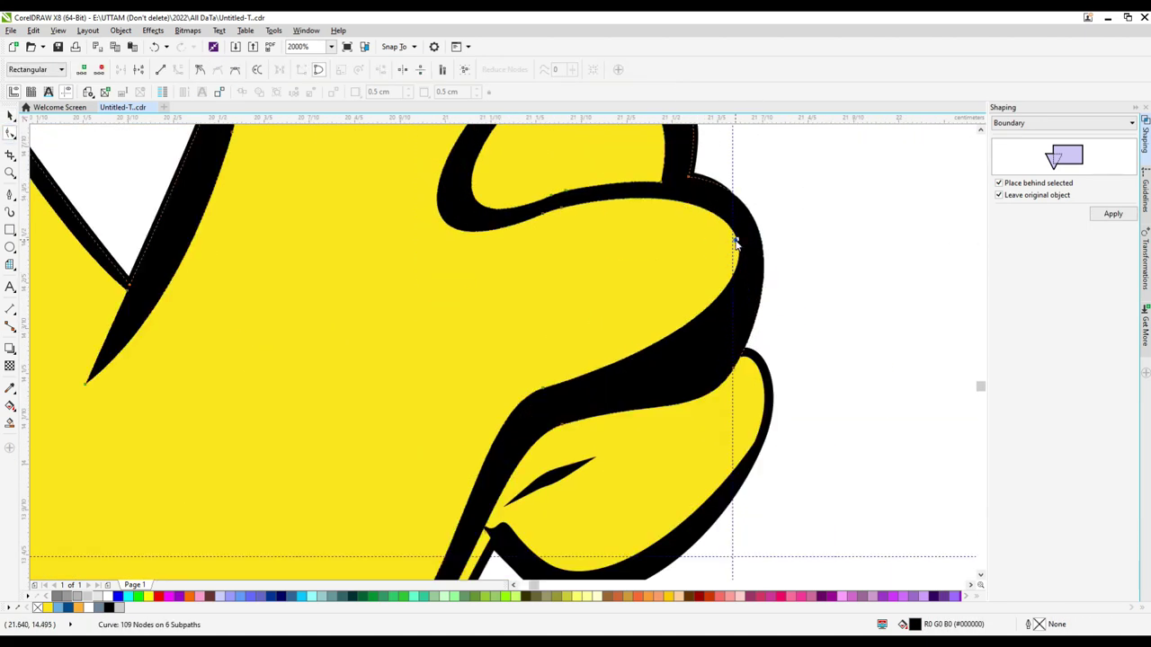
scroll(763, 360, "down", 1)
left_click_drag(667, 351, 661, 340)
left_click(740, 357)
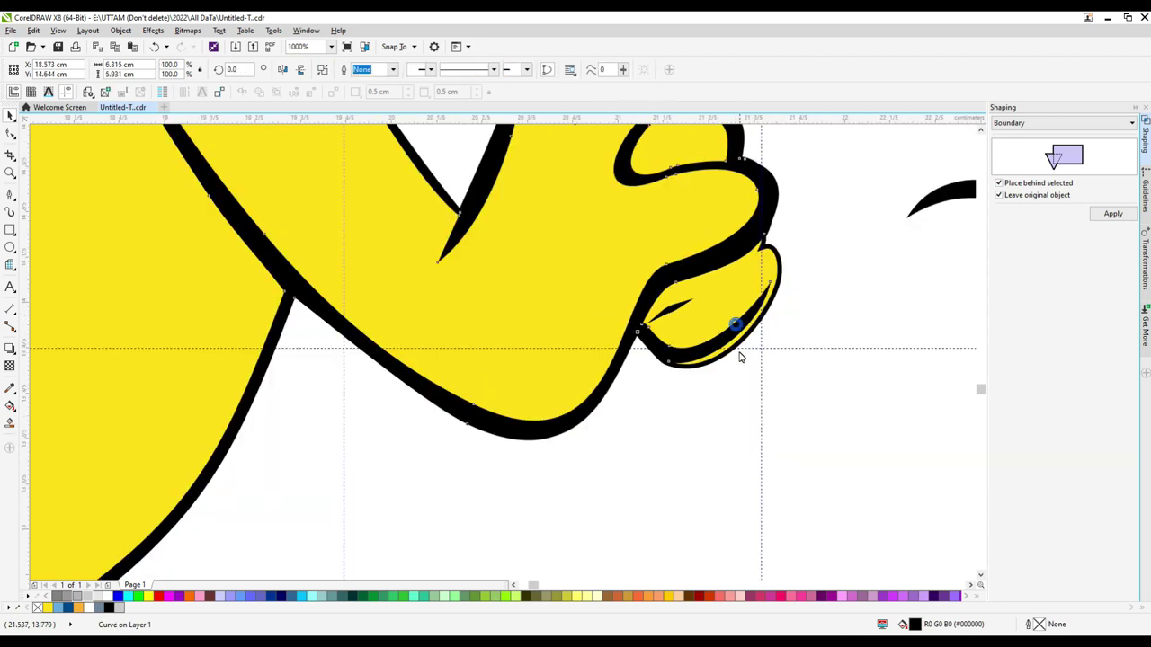
Step: Clear the stray black pieces from the lower finger and reshape the yellow body's edge around it
scroll(626, 342, "up", 4)
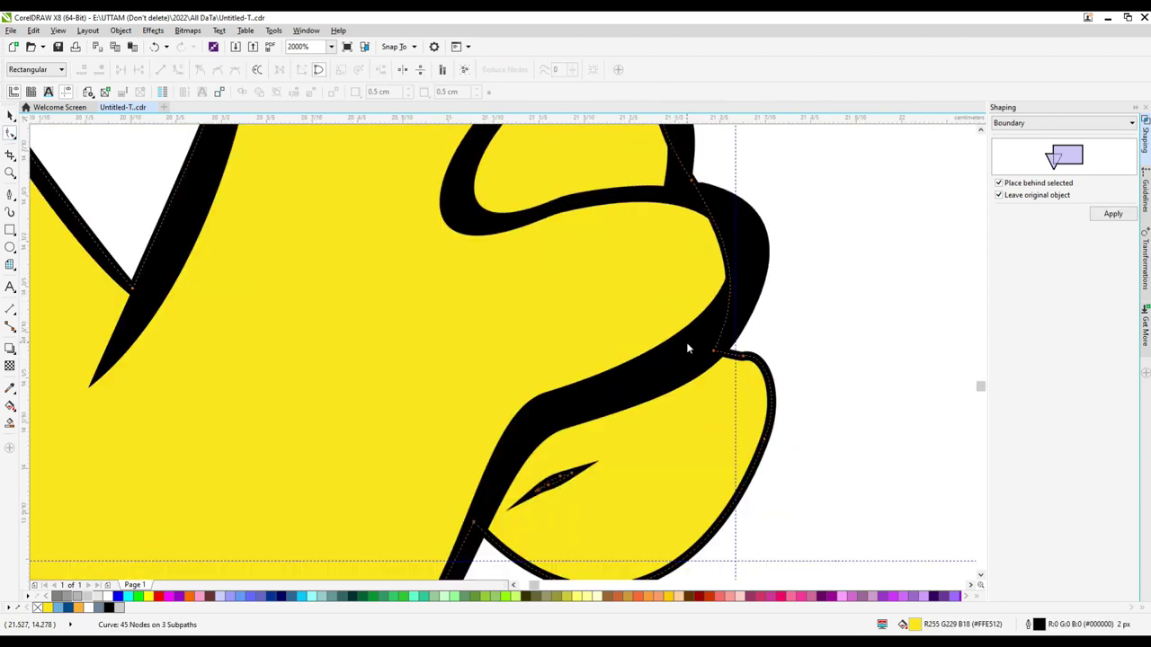
scroll(709, 342, "down", 3)
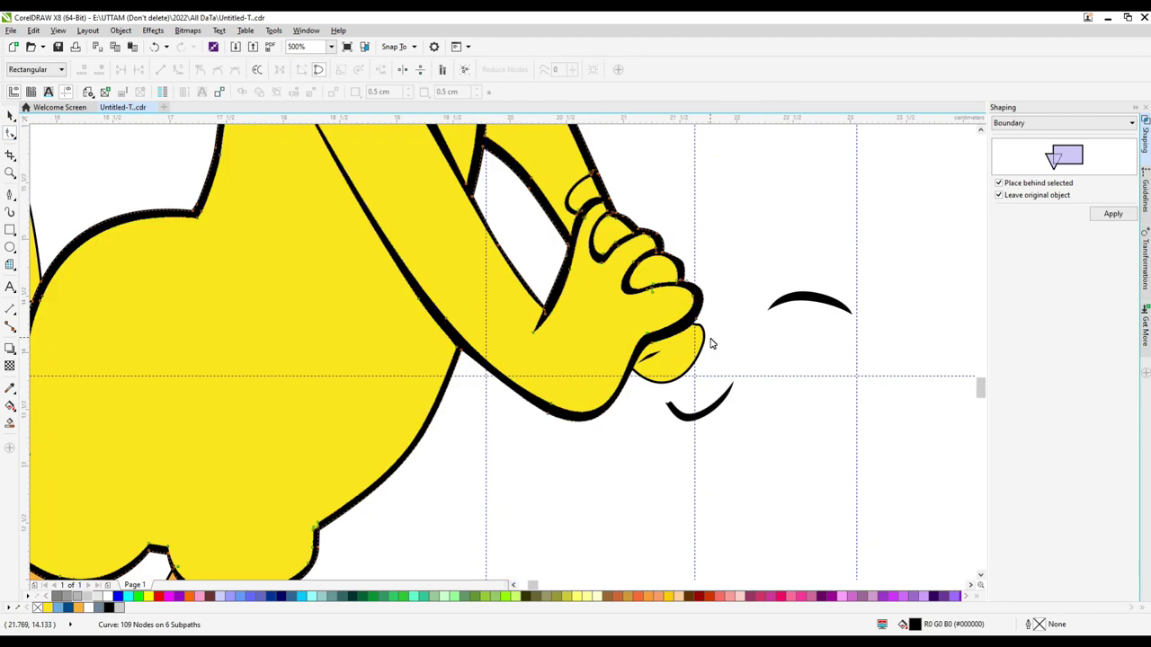
left_click(650, 360)
scroll(816, 251, "up", 2)
scroll(816, 251, "down", 1)
left_click(726, 349)
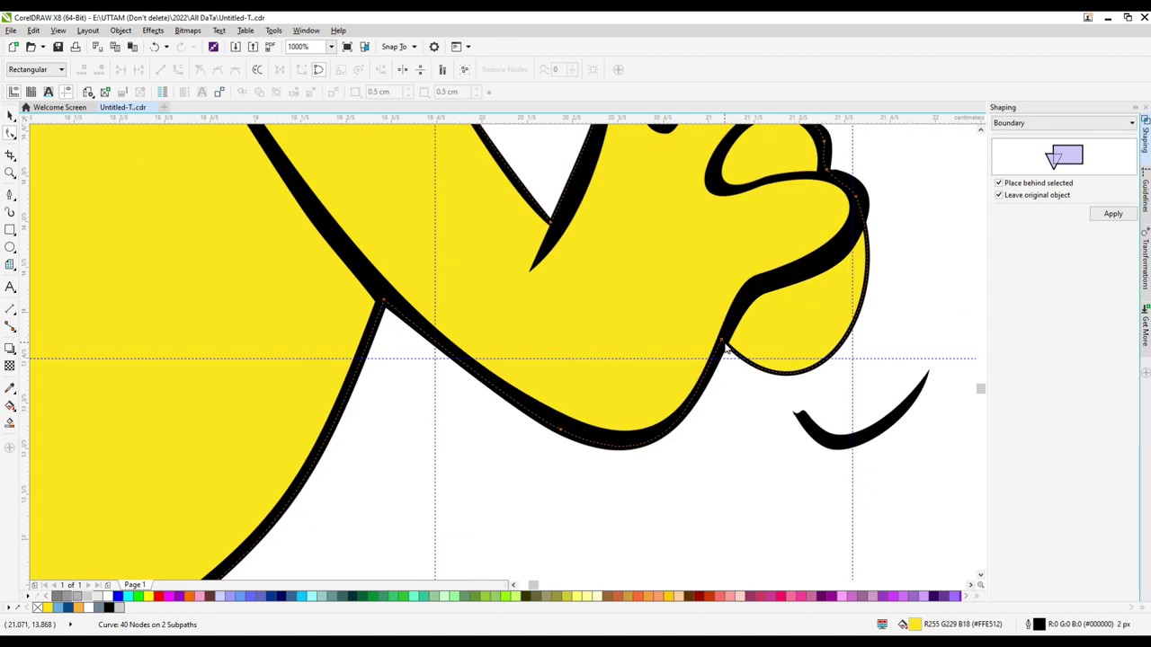
Step: Offset a copy of the yellow body along the lower finger and smart-fill the strip between the two edges
scroll(852, 337, "down", 2)
key("space")
scroll(821, 348, "up", 3)
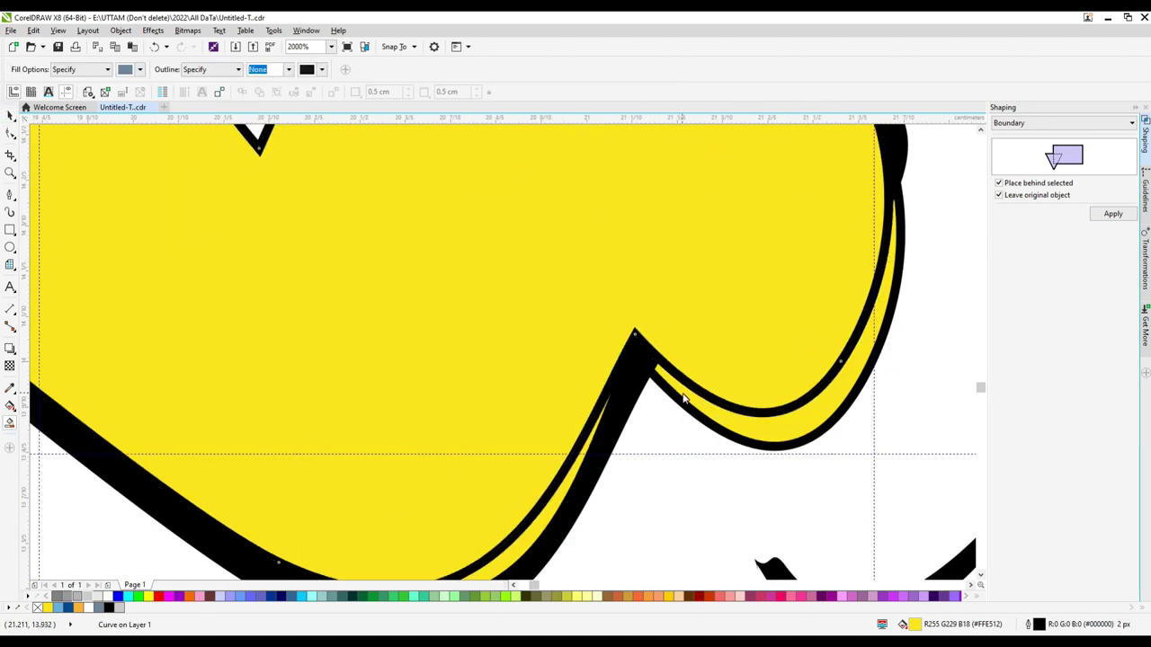
key("space")
scroll(684, 399, "down", 2)
Step: Adjust the nodes and handles of the black strip around the finger above the wrist
scroll(816, 467, "up", 4)
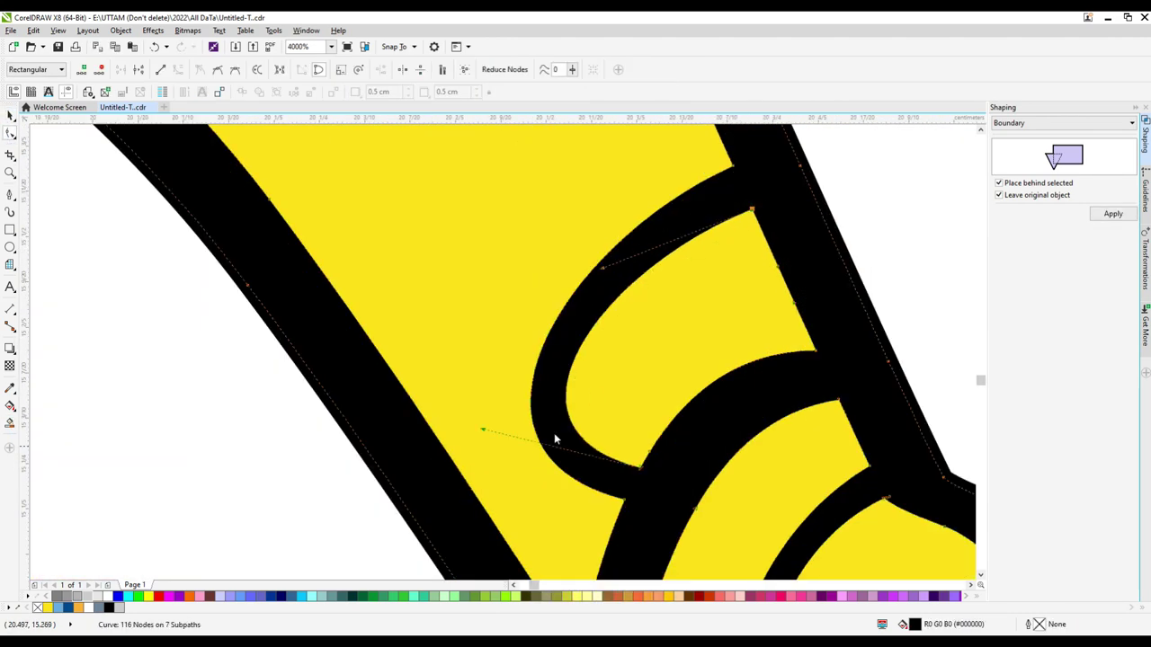
scroll(554, 433, "down", 2)
scroll(516, 403, "up", 1)
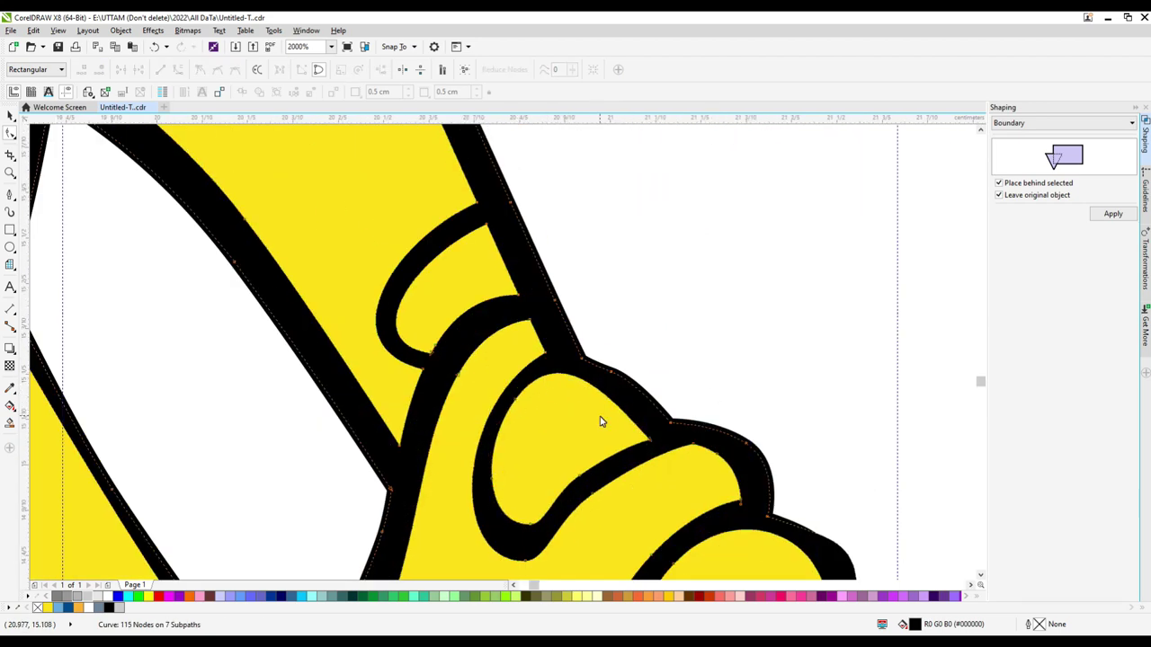
Step: Round the inner edges of the black outlines around the knuckles, removing surplus nodes
left_click_drag(507, 423, 508, 421)
scroll(546, 358, "up", 1)
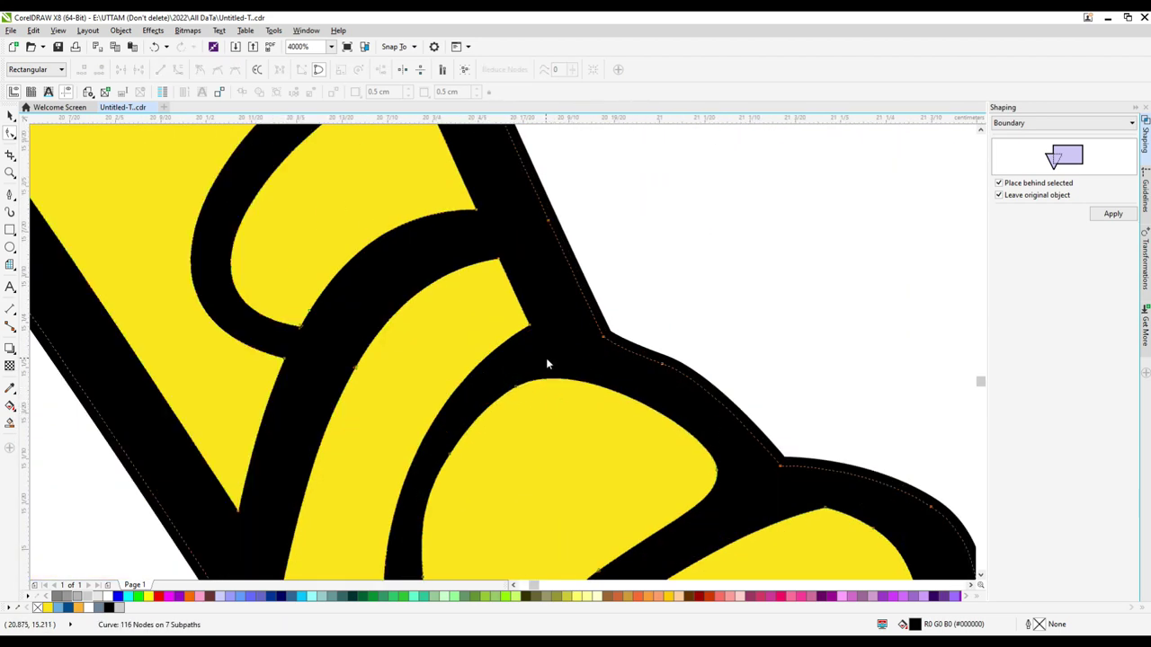
scroll(711, 411, "down", 2)
scroll(512, 493, "up", 3)
scroll(512, 493, "down", 2)
double_click(465, 374)
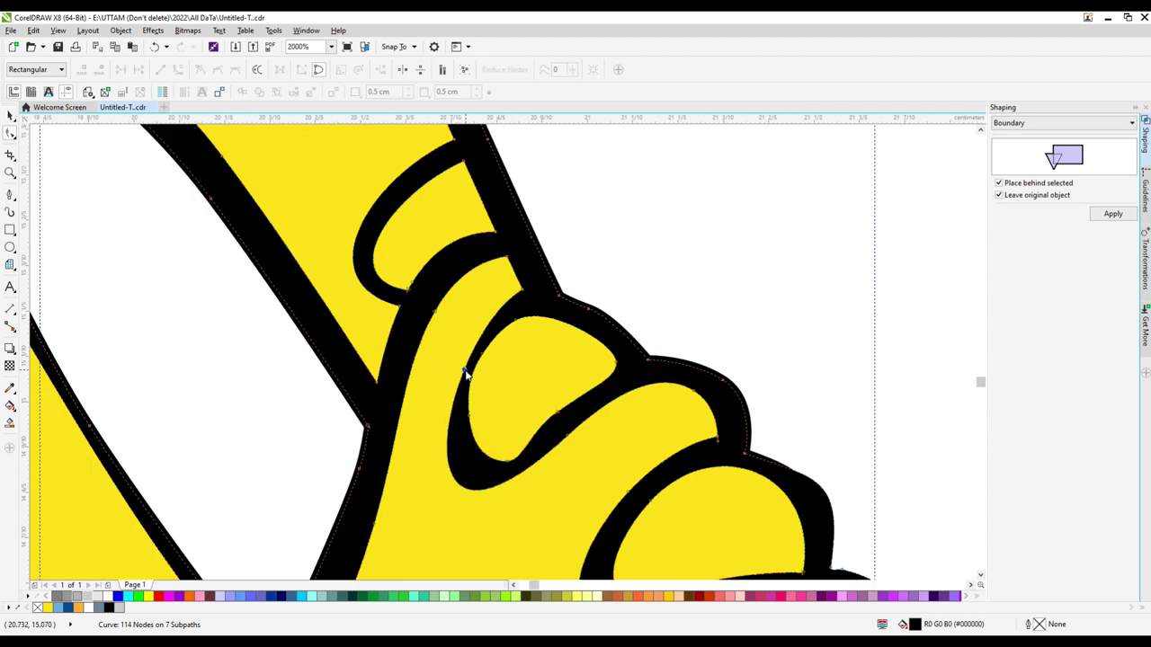
scroll(517, 476, "down", 1)
scroll(613, 459, "up", 1)
double_click(731, 398)
scroll(668, 476, "down", 1)
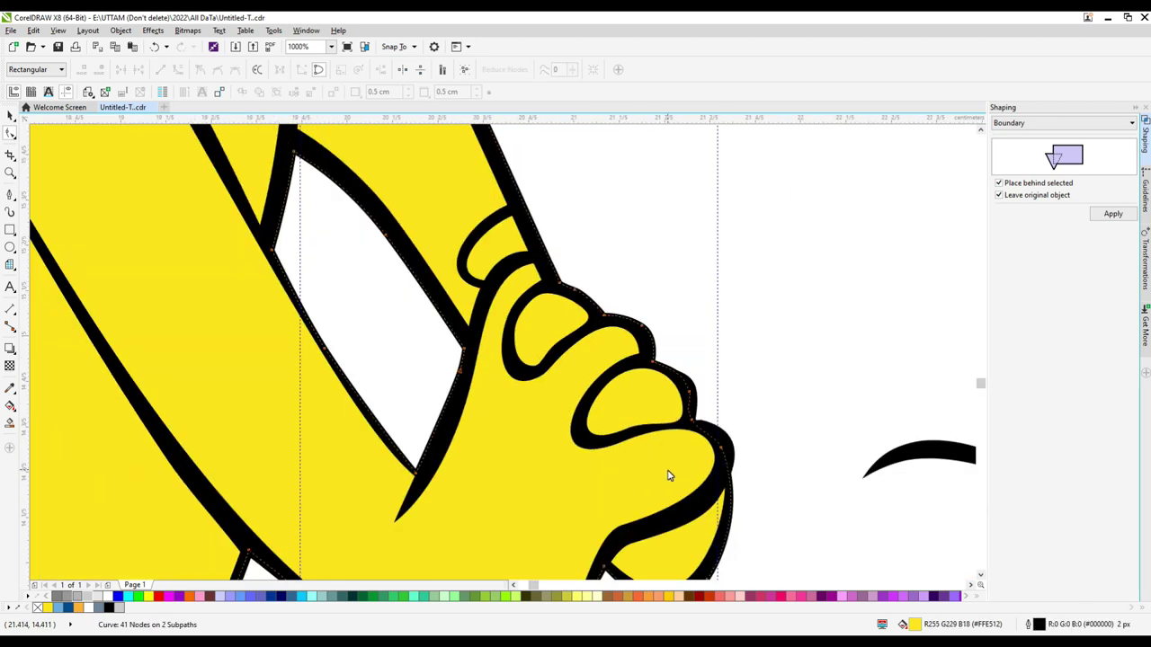
Step: Refine the black outline's corner where the lower finger meets the wrist
scroll(707, 477, "up", 1)
scroll(712, 458, "down", 1)
scroll(597, 450, "up", 2)
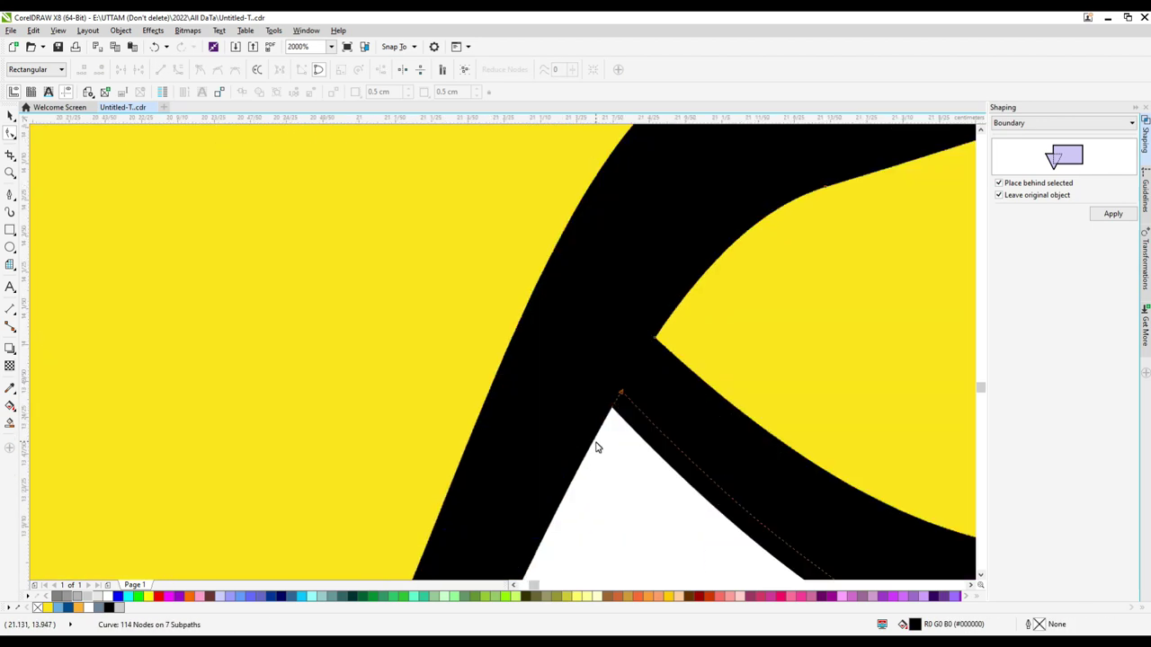
left_click(596, 450)
scroll(817, 432, "down", 2)
scroll(782, 438, "down", 1)
scroll(783, 437, "up", 1)
scroll(729, 277, "down", 2)
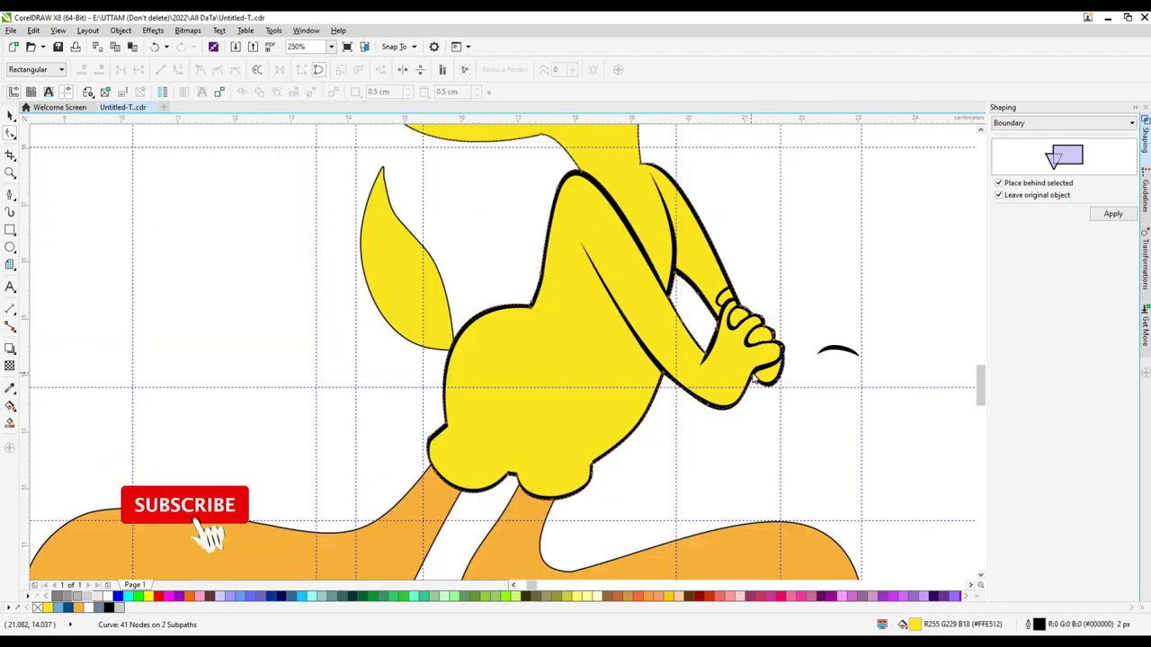
Step: Smooth the lower outer curve of the black strip around the first knuckle
scroll(735, 334, "up", 1)
left_click_drag(739, 335, 732, 353)
scroll(752, 327, "up", 1)
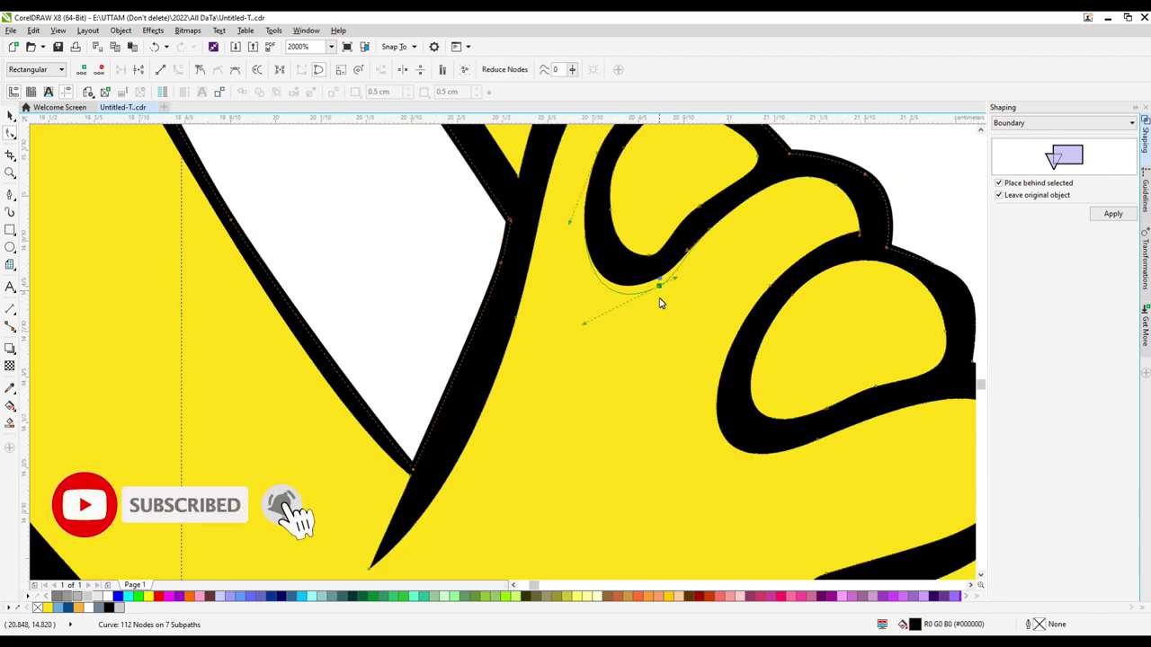
scroll(663, 303, "down", 1)
scroll(732, 342, "up", 1)
Step: Reshape the inner edge of the black strip around the finger above the wrist
scroll(704, 347, "down", 1)
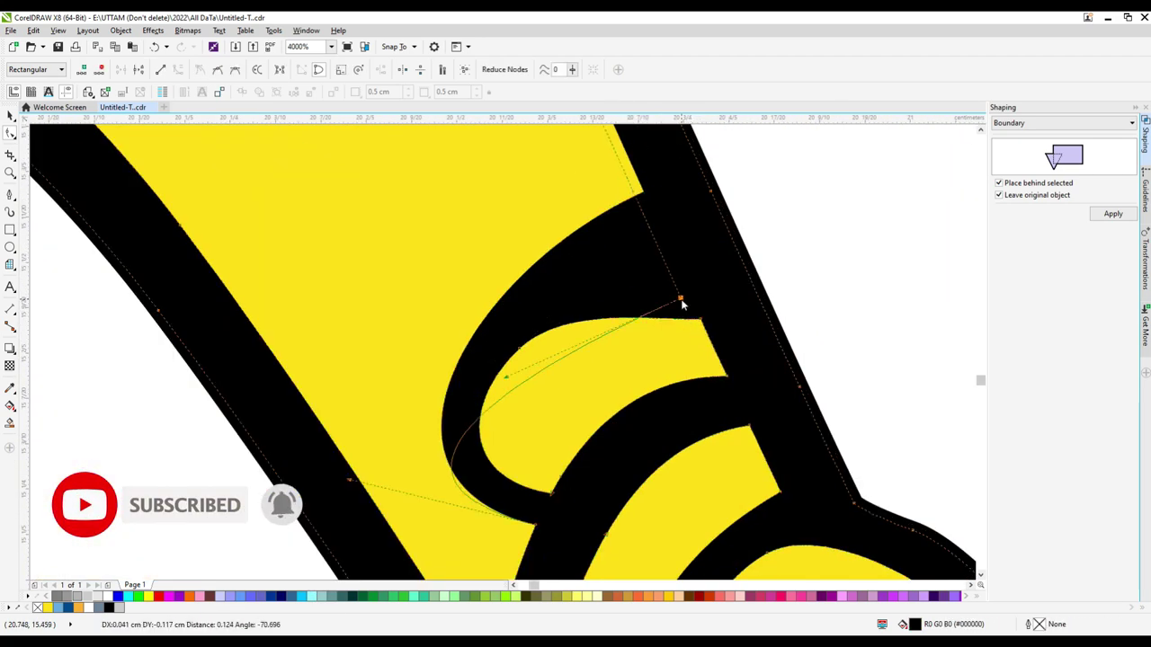
left_click_drag(683, 303, 609, 327)
scroll(608, 327, "down", 1)
scroll(629, 316, "down", 2)
scroll(689, 332, "up", 1)
Step: Remove the leftover black crease stroke lying beside the hand
key("space")
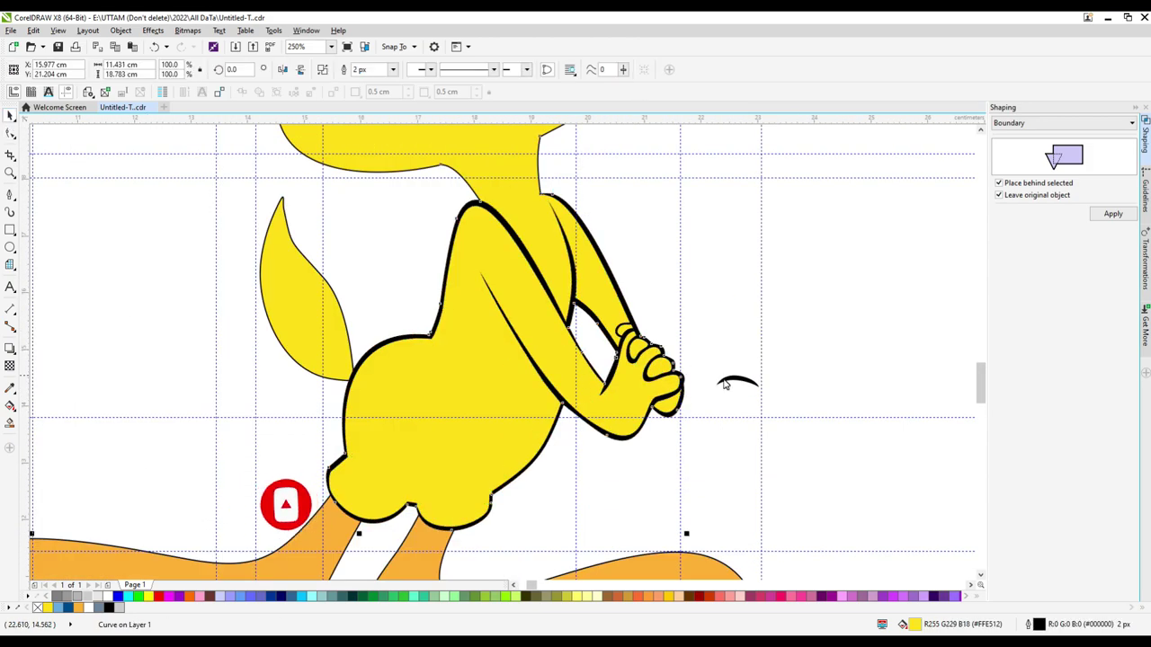
scroll(347, 378, "up", 3)
key("Escape")
scroll(580, 315, "down", 4)
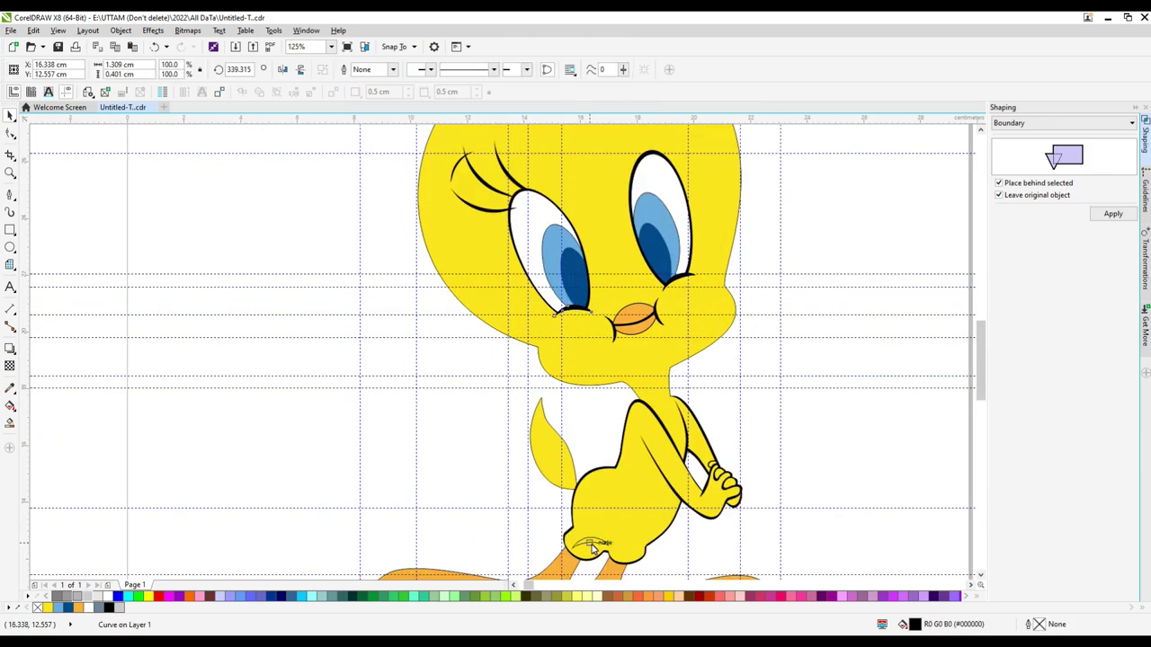
Step: Copy the black stroke under the eye to the tops of both legs, rotating and scaling the copies as creases
left_click(594, 547)
scroll(594, 547, "up", 2)
scroll(598, 539, "up", 1)
scroll(665, 468, "down", 2)
scroll(629, 423, "up", 1)
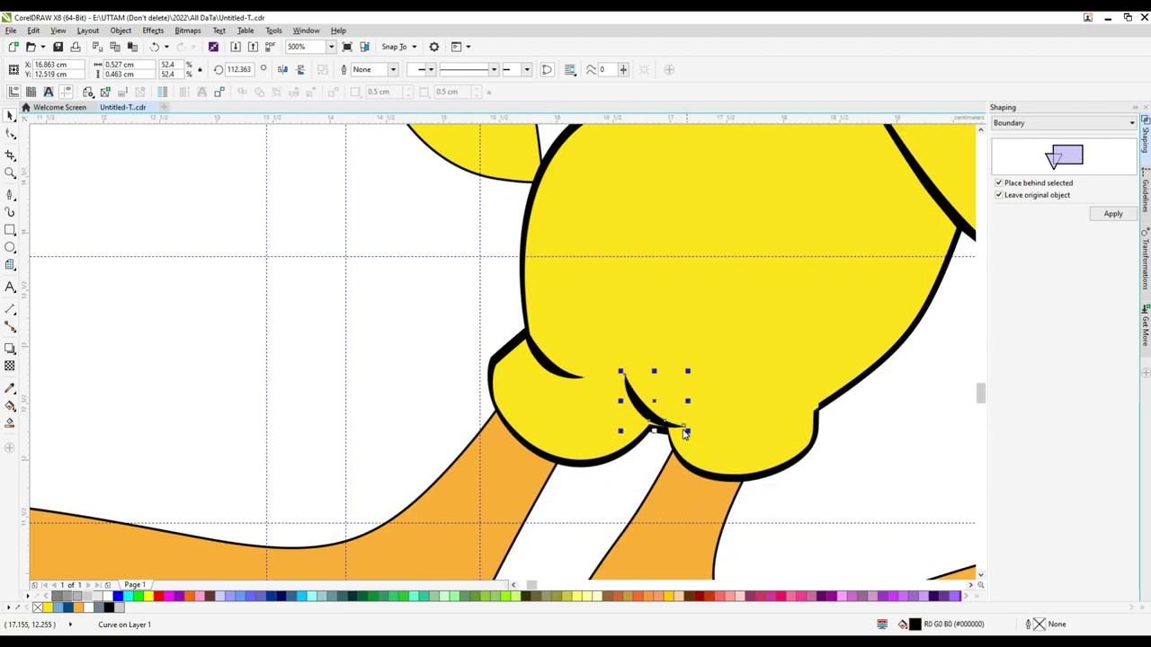
left_click_drag(799, 472, 751, 427)
Step: Reshape the crease merged into the outline so it tapers across the top of the front leg
scroll(751, 427, "up", 1)
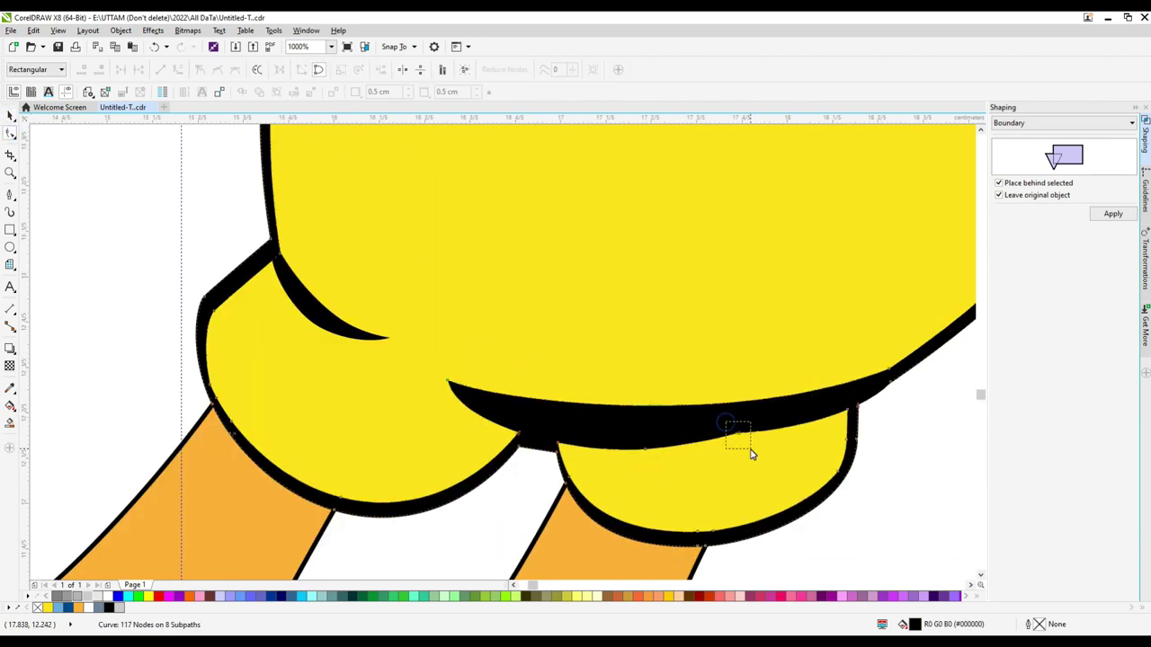
scroll(595, 410, "down", 1)
scroll(687, 416, "up", 2)
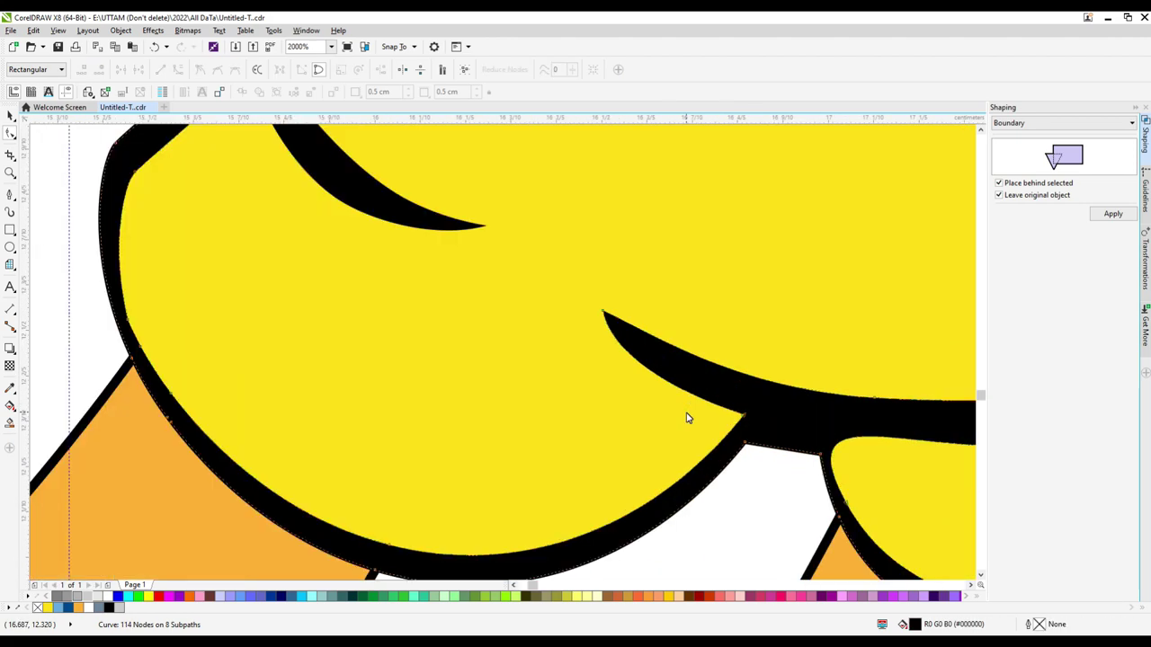
Step: Reshape the rear leg's crease and blend it smoothly into the body's black outline, deleting surplus nodes
left_click(479, 270)
scroll(482, 286, "down", 1)
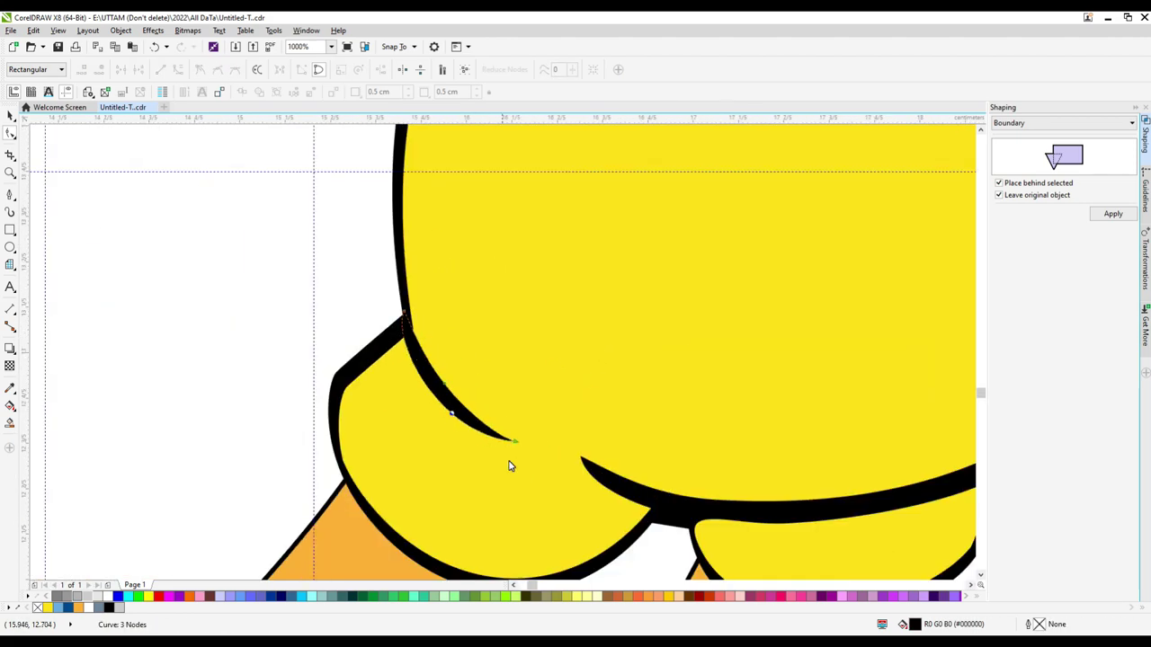
scroll(457, 418, "up", 1)
scroll(522, 500, "up", 1)
scroll(540, 483, "down", 1)
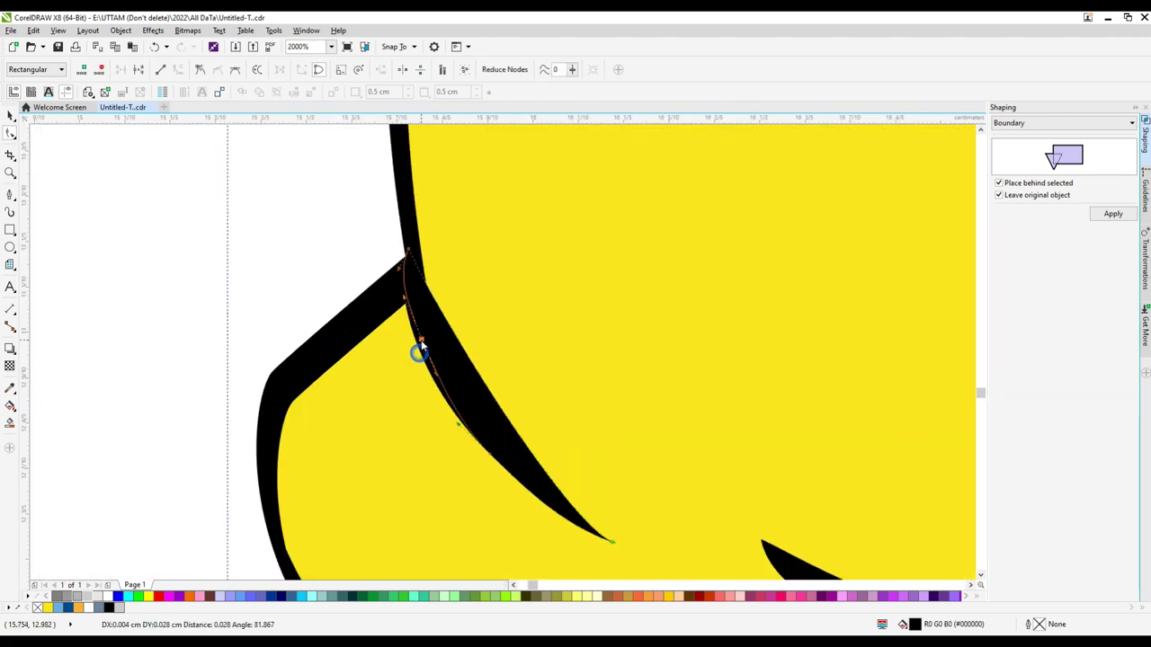
scroll(515, 443, "down", 1)
left_click_drag(477, 388, 492, 384)
key("Delete")
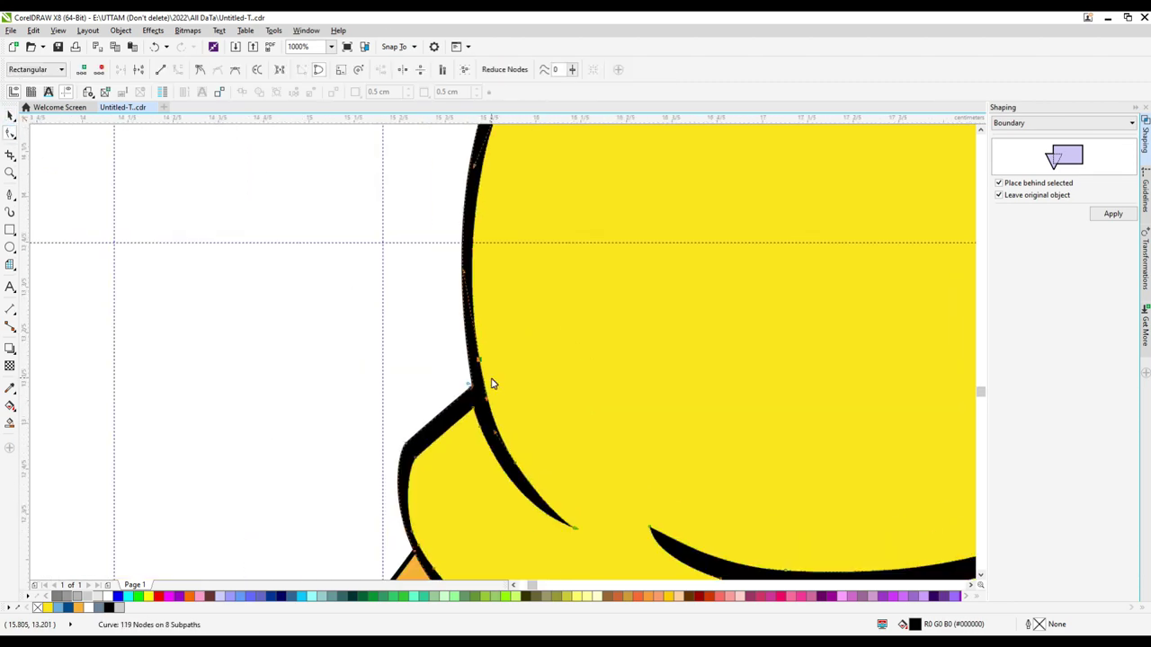
Step: Thin the tapered tip of the front leg's crease and refine its edge between the legs
scroll(492, 384, "down", 2)
scroll(527, 314, "up", 2)
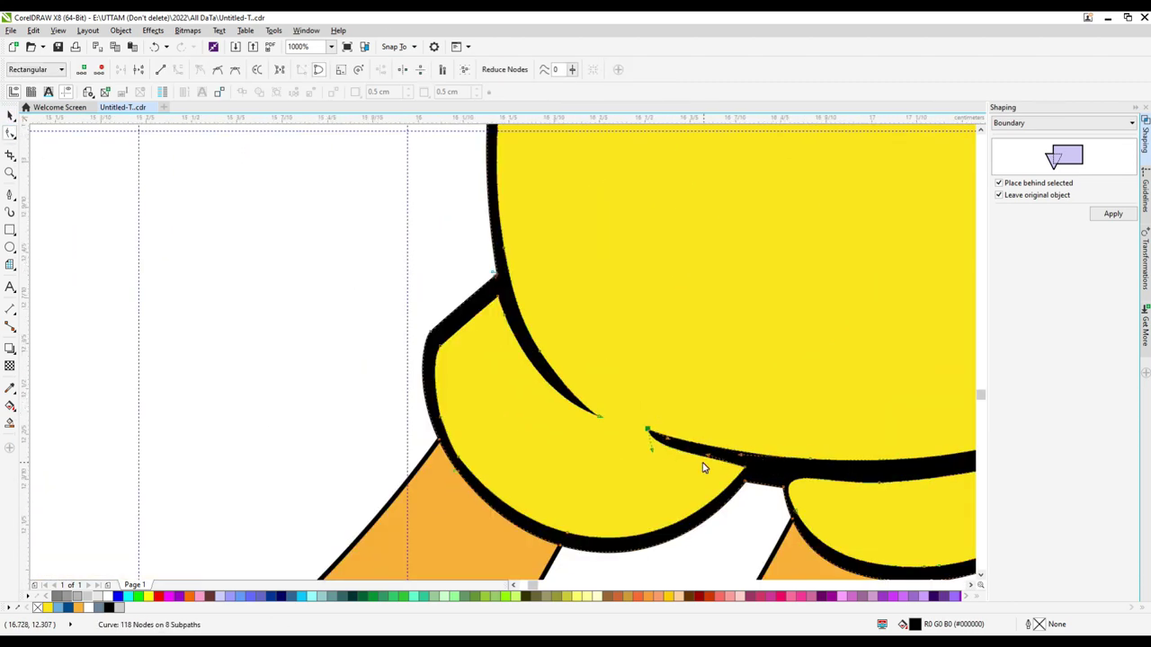
key("Delete")
scroll(694, 500, "up", 1)
left_click(791, 503)
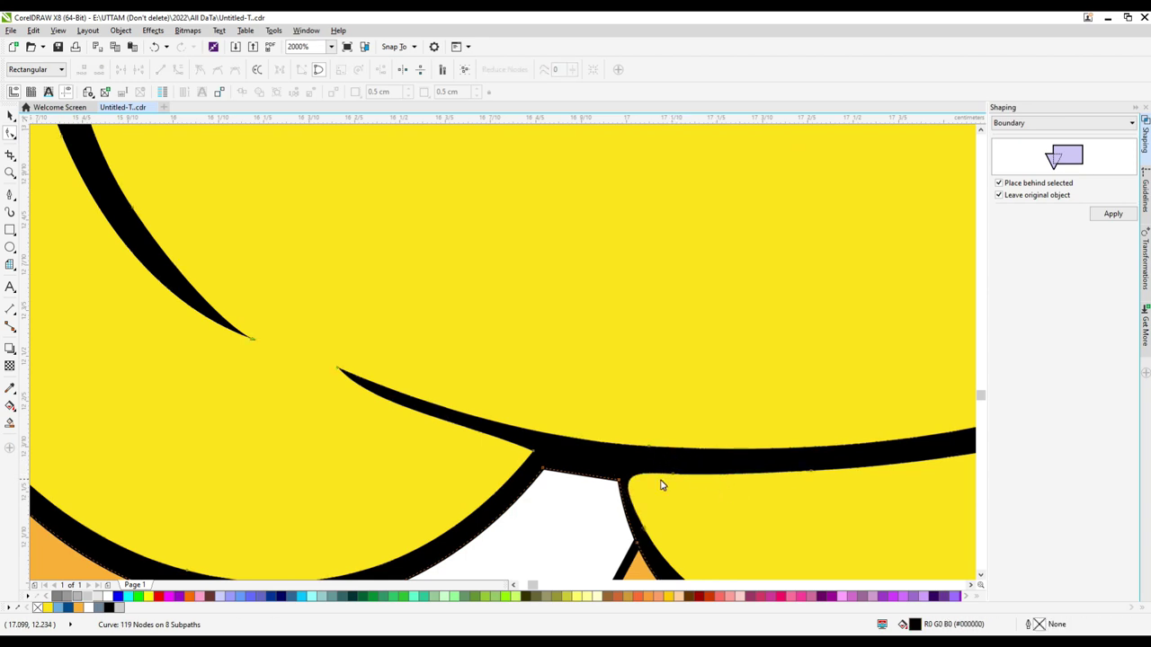
Step: Delete a surplus node from the body's black outline between the two legs
scroll(661, 486, "down", 1)
key("Delete")
scroll(668, 455, "down", 1)
scroll(687, 534, "up", 1)
scroll(745, 488, "down", 1)
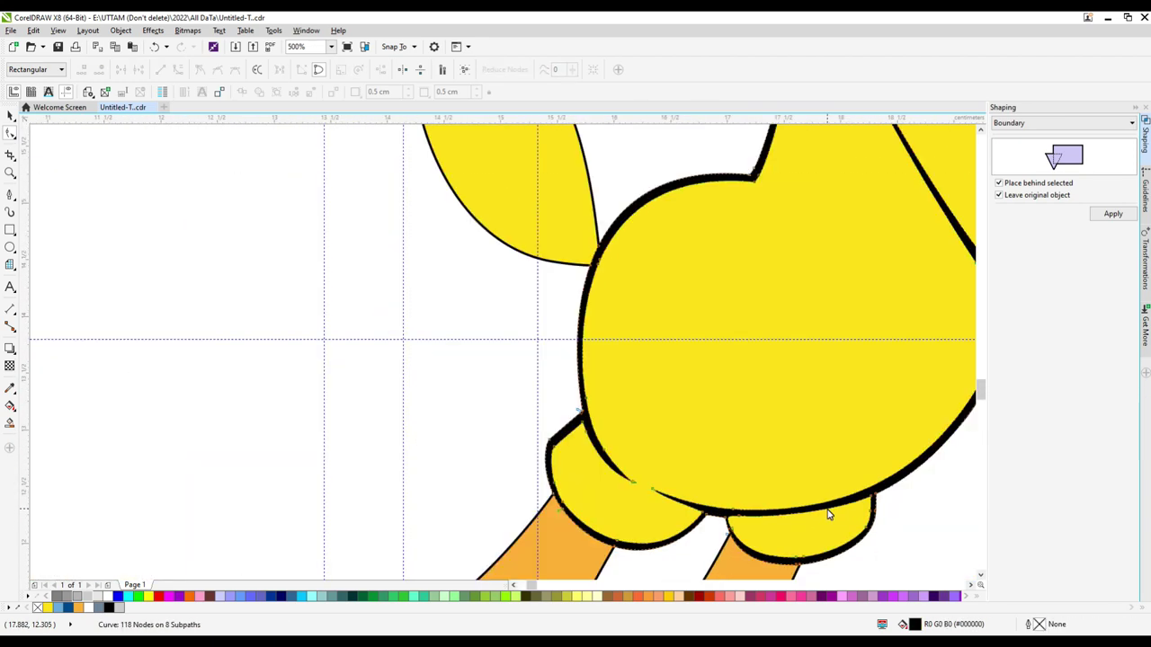
scroll(829, 515, "up", 1)
scroll(804, 504, "down", 1)
Step: Refine the end of the body's black outline at the corner where the neck meets the far arm's shoulder
left_click(711, 506)
scroll(711, 507, "down", 2)
scroll(676, 404, "up", 5)
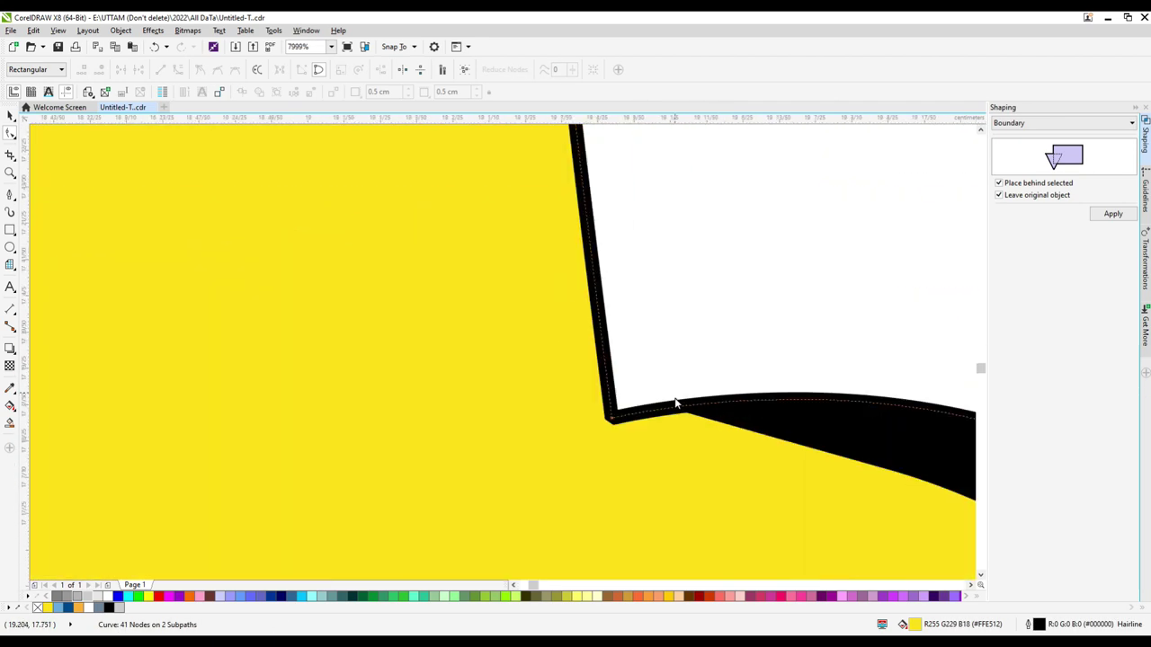
left_click(676, 404)
scroll(621, 412, "up", 4)
scroll(544, 360, "down", 10)
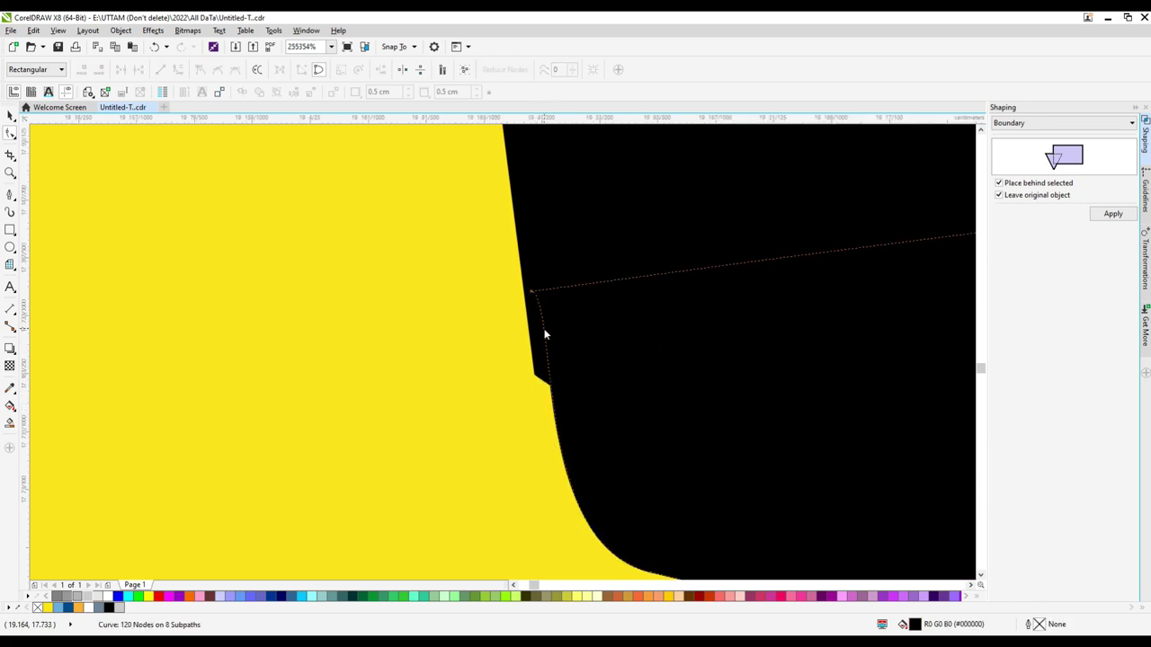
left_click(548, 269)
Step: Build a separate head outline from copies of the yellow silhouette and fill it black with no outline around the head
left_click(11, 116)
scroll(491, 304, "down", 2)
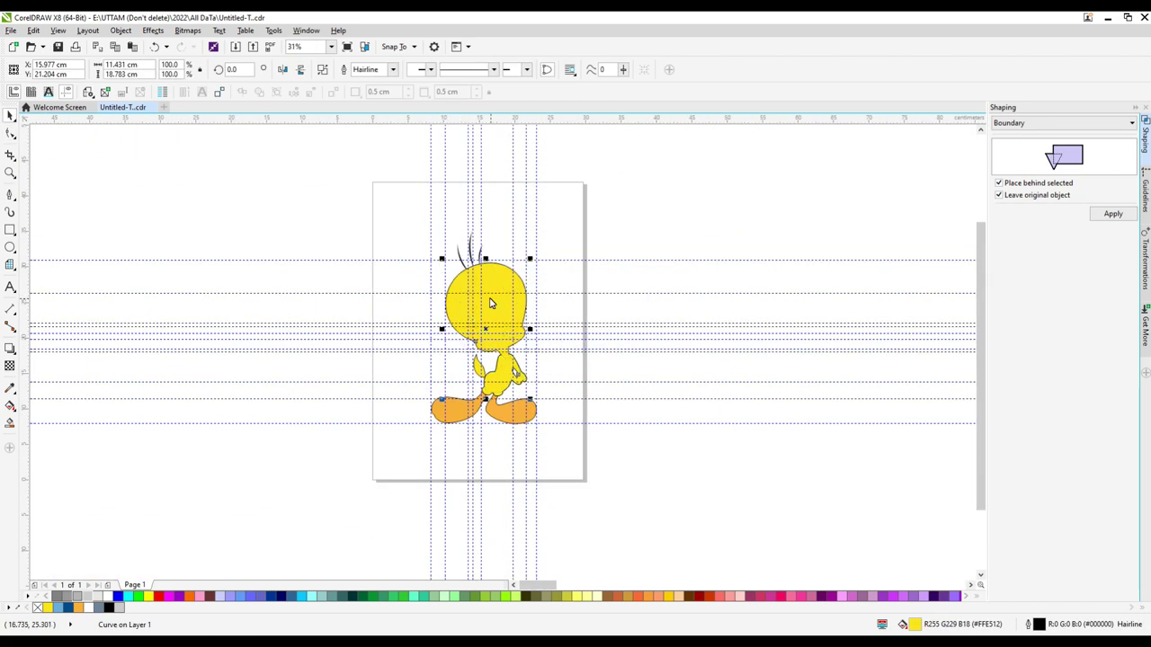
scroll(624, 317, "up", 6)
scroll(807, 444, "down", 3)
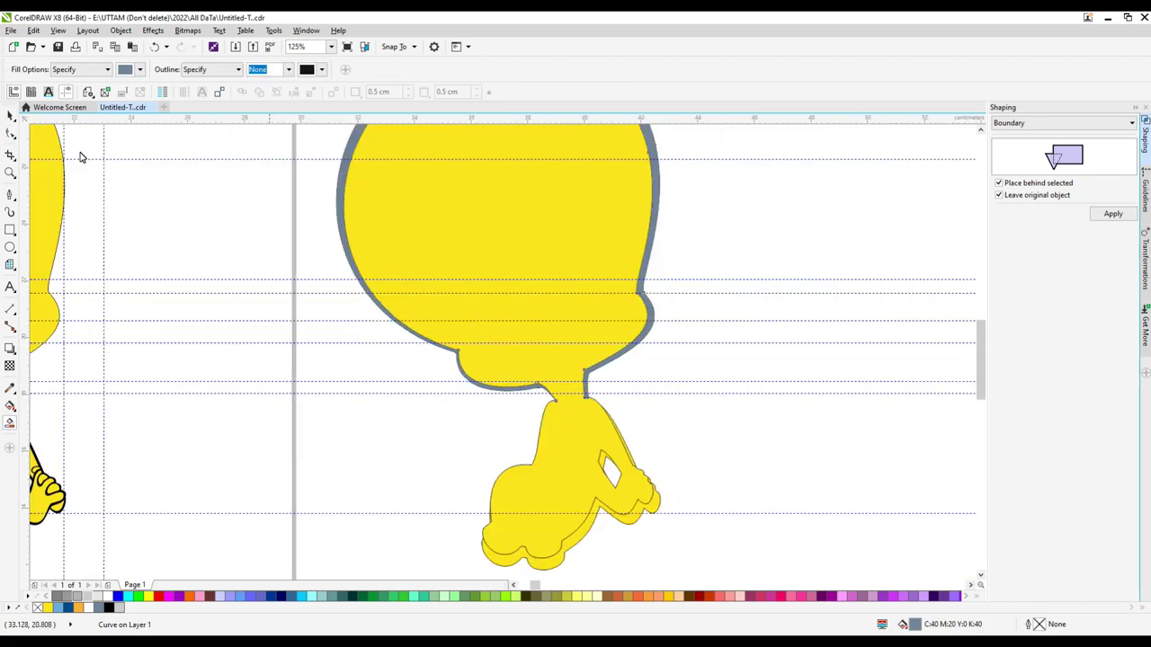
right_click(516, 242)
left_click(577, 392)
scroll(629, 333, "down", 2)
scroll(478, 327, "up", 5)
scroll(477, 327, "down", 3)
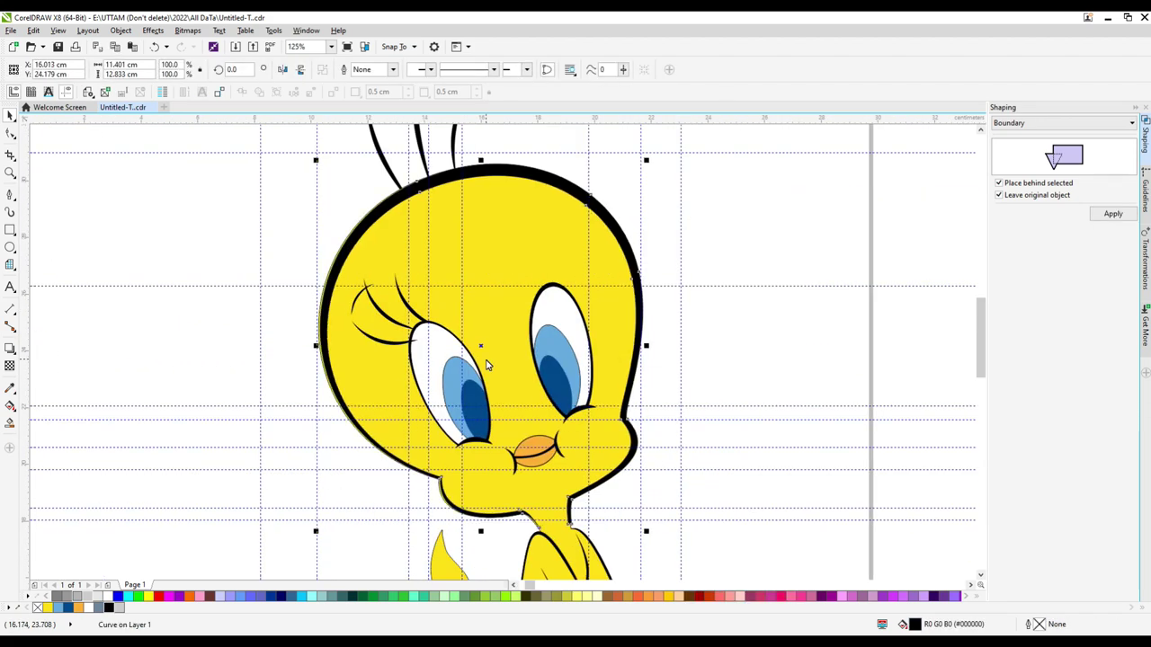
Step: Reshape the head outline's end nodes at the neck to follow the silhouette down to the shoulder
scroll(592, 481, "up", 2)
key("F10")
scroll(595, 458, "up", 2)
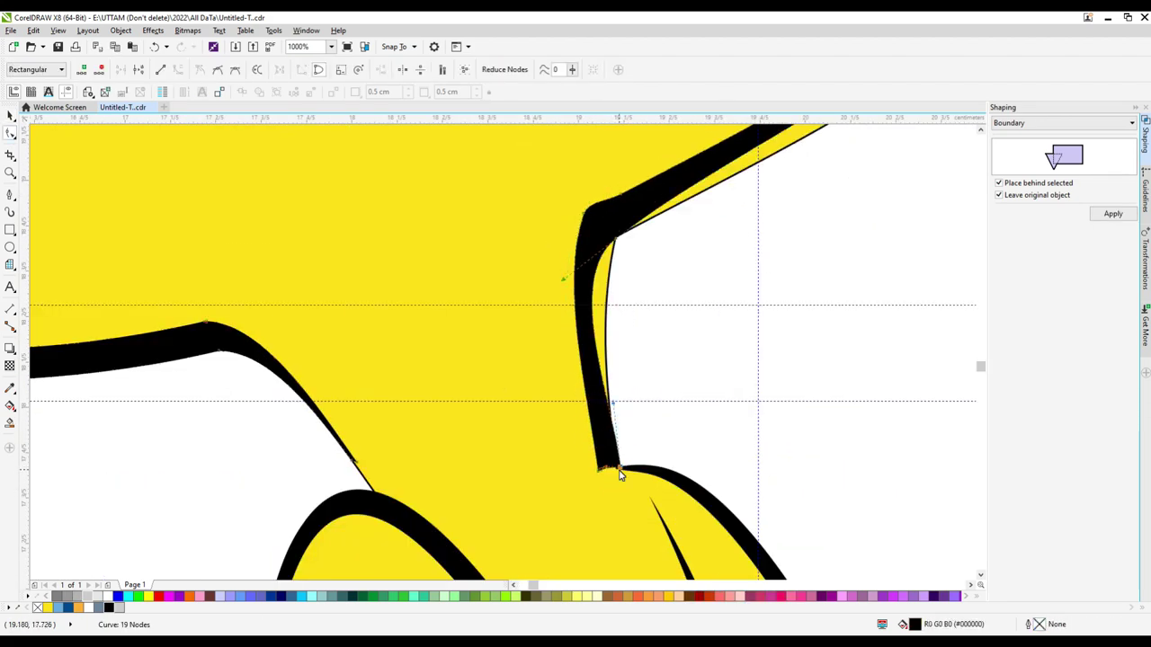
Step: Offset copies of the yellow silhouette to form black outline pieces closing the gaps between the neck and both arms
key("space")
scroll(643, 477, "down", 2)
left_click(329, 282)
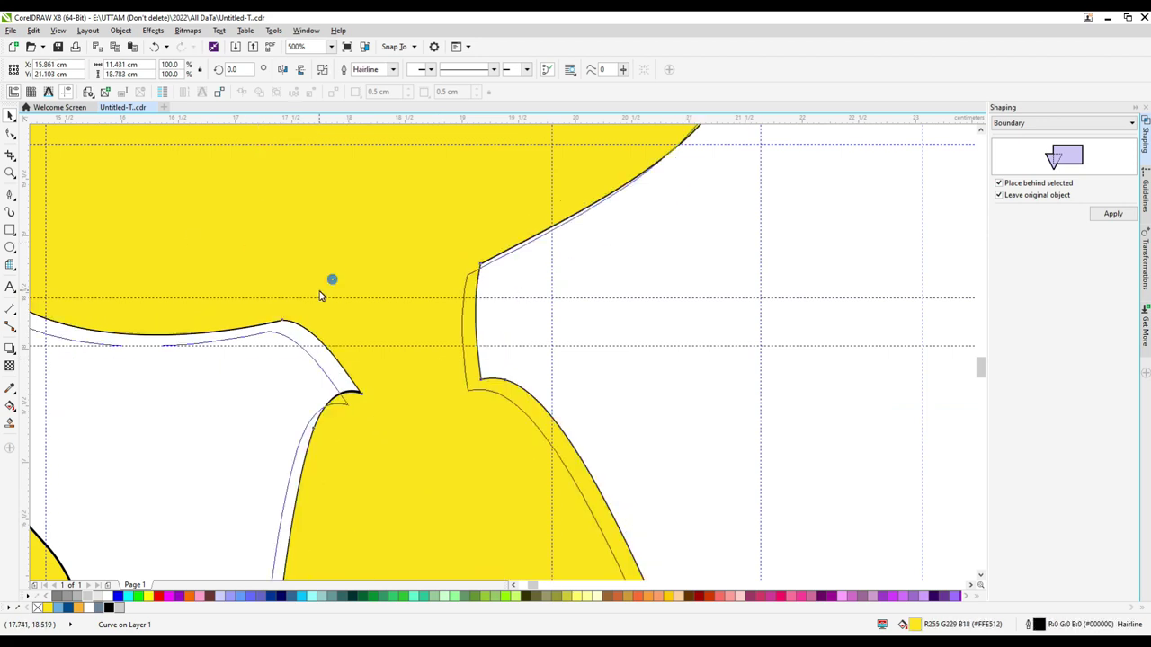
key("space")
scroll(416, 442, "up", 2)
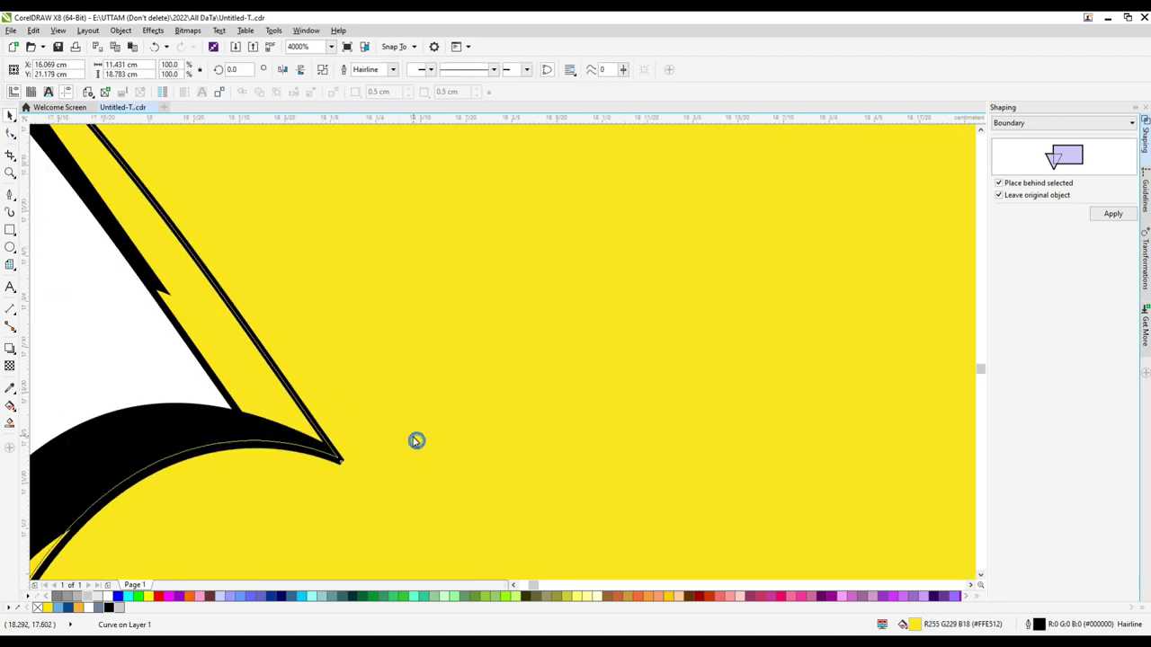
scroll(416, 442, "down", 3)
key("Escape")
left_click(637, 440)
scroll(637, 440, "up", 2)
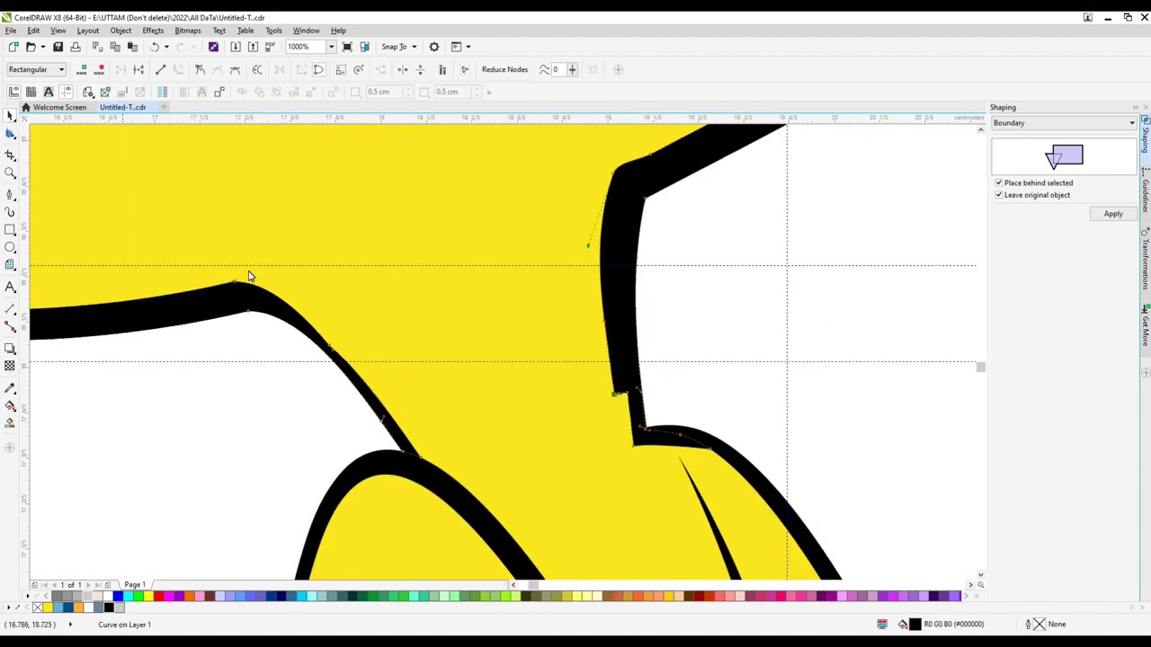
Step: Merge the head and body outlines into one black curve and tidy the joined corner at the far shoulder
key("space")
scroll(669, 259, "down", 2)
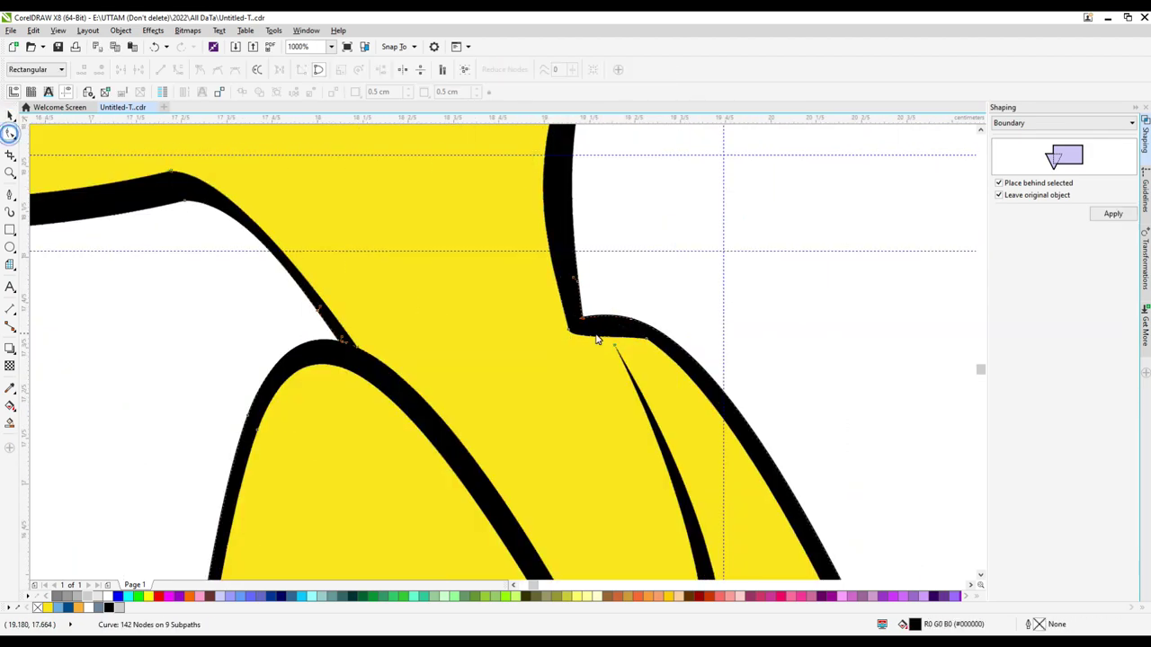
scroll(597, 338, "up", 3)
left_click(585, 349)
scroll(785, 359, "down", 8)
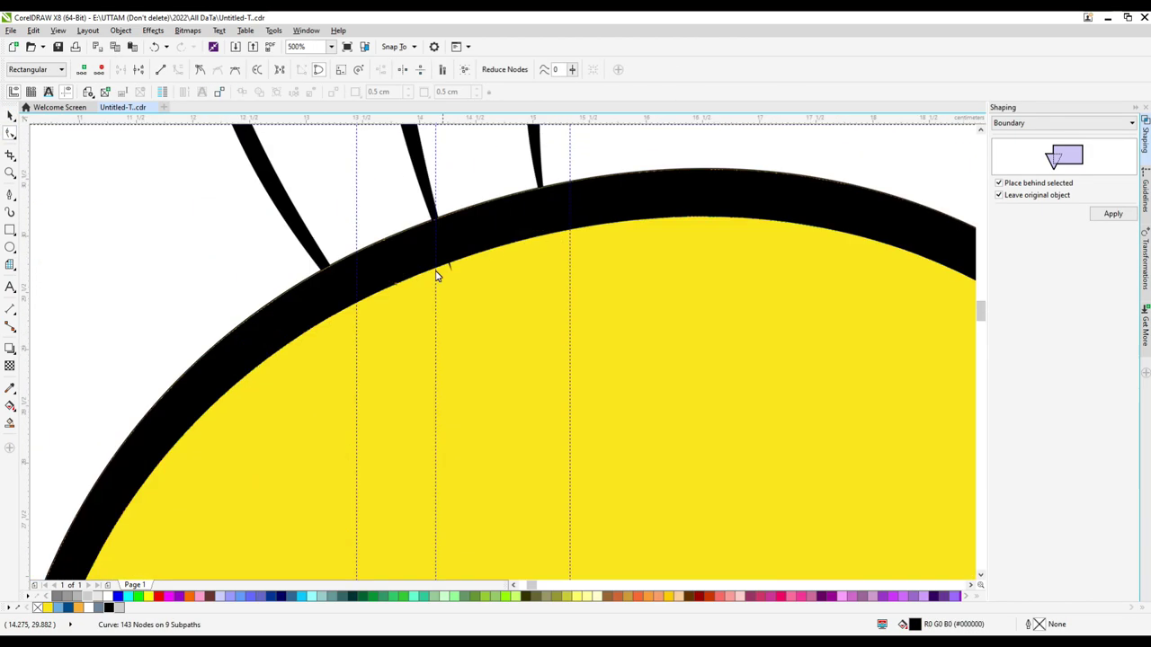
Step: Slim the black outline's inner edge across the crown and down the back of the head to the cheek
left_click(554, 373)
scroll(559, 373, "down", 2)
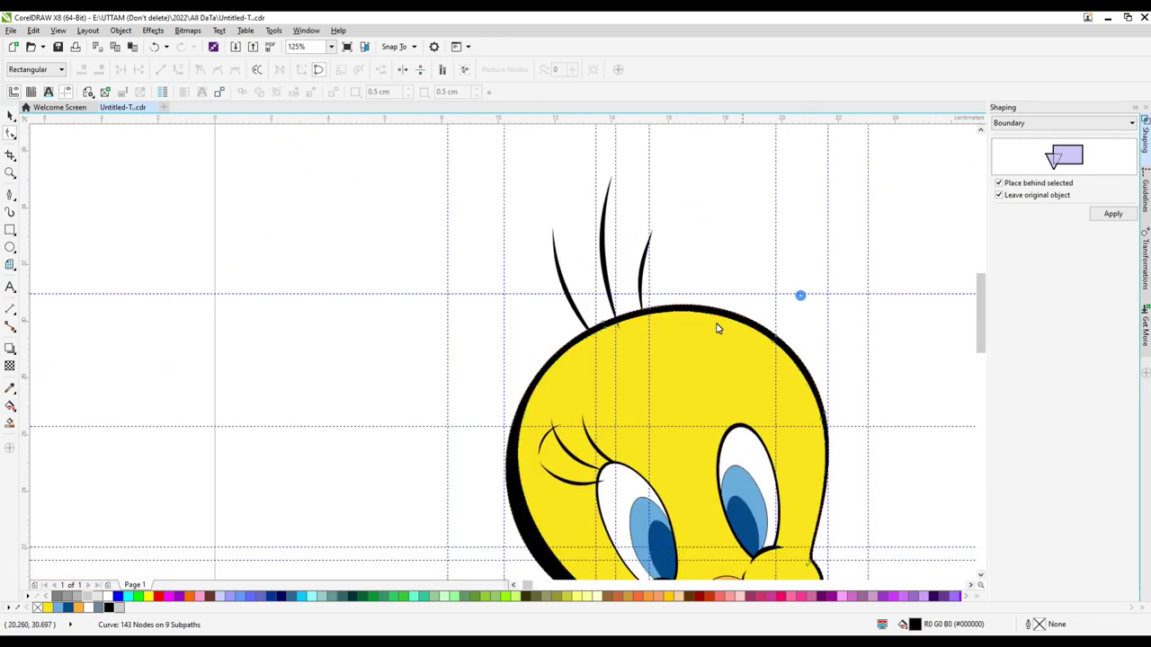
scroll(585, 405, "up", 3)
scroll(570, 465, "down", 2)
scroll(603, 447, "up", 3)
scroll(602, 446, "down", 2)
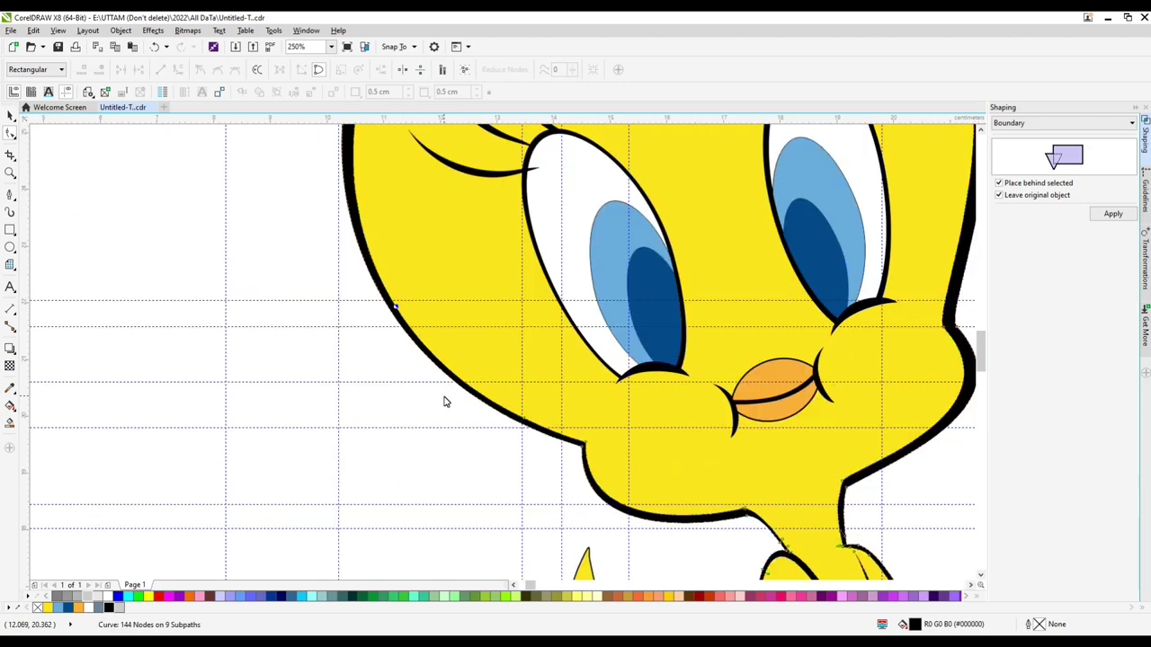
scroll(804, 257, "up", 2)
scroll(882, 457, "down", 1)
scroll(694, 483, "down", 2)
scroll(694, 483, "down", 1)
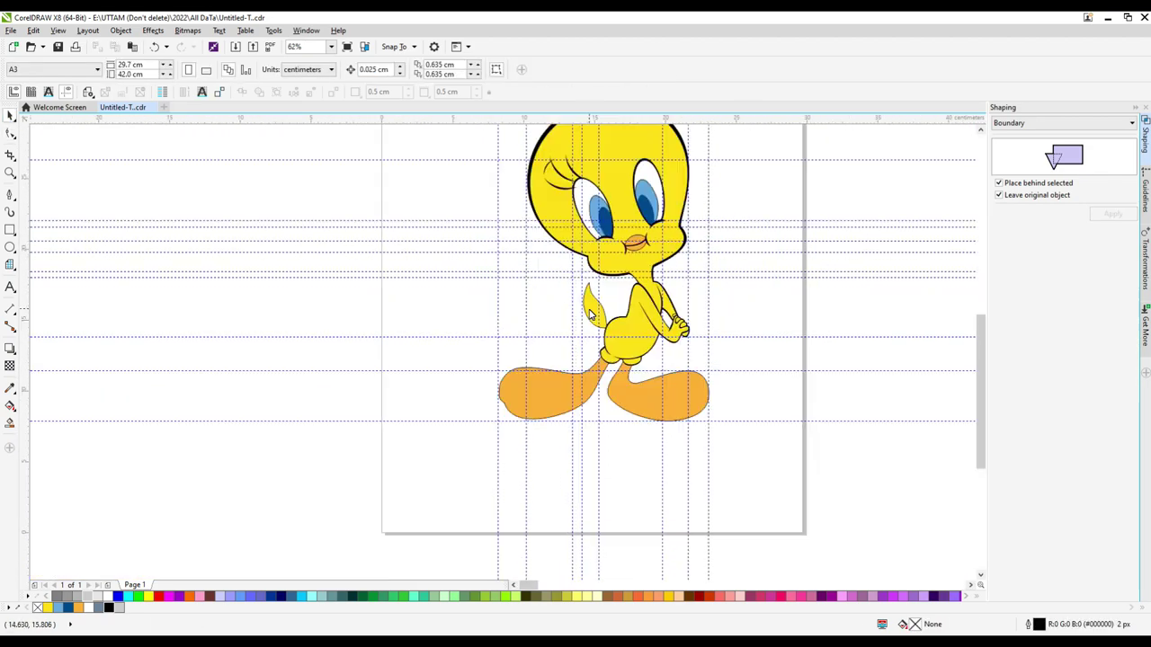
Step: Copy a black crease stroke to where the chin meets the neck, then rotate, scale and reshape it
scroll(643, 241, "up", 2)
left_click(642, 241)
scroll(630, 269, "up", 1)
scroll(621, 289, "up", 1)
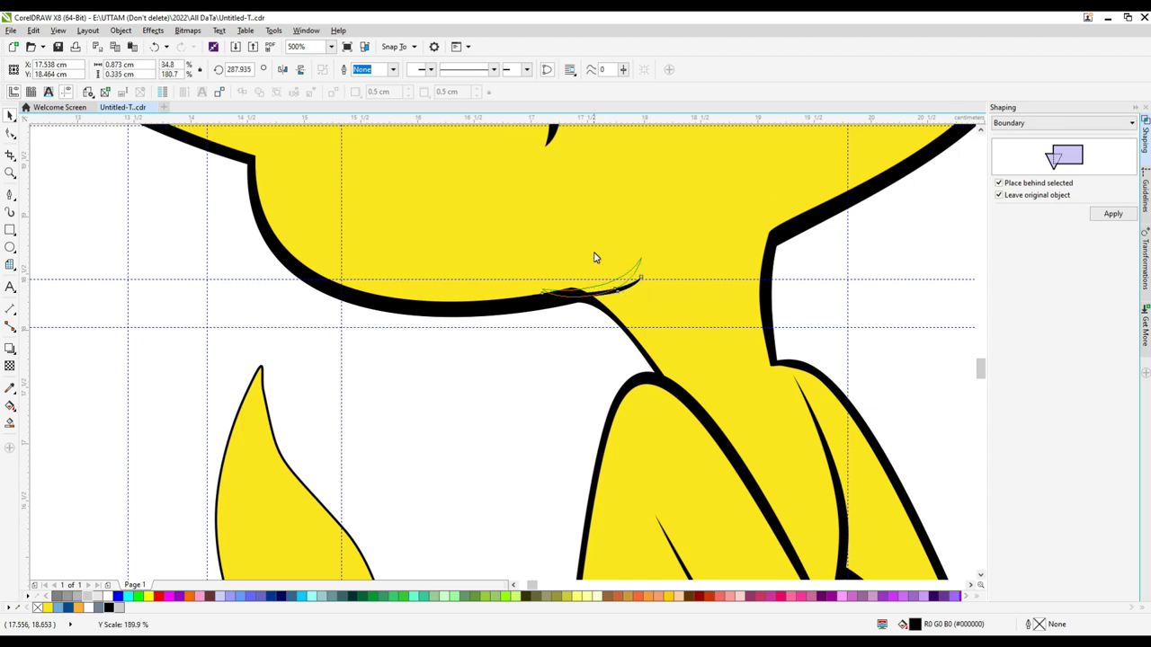
scroll(589, 270, "up", 1)
left_click_drag(739, 299, 738, 304)
scroll(463, 315, "down", 2)
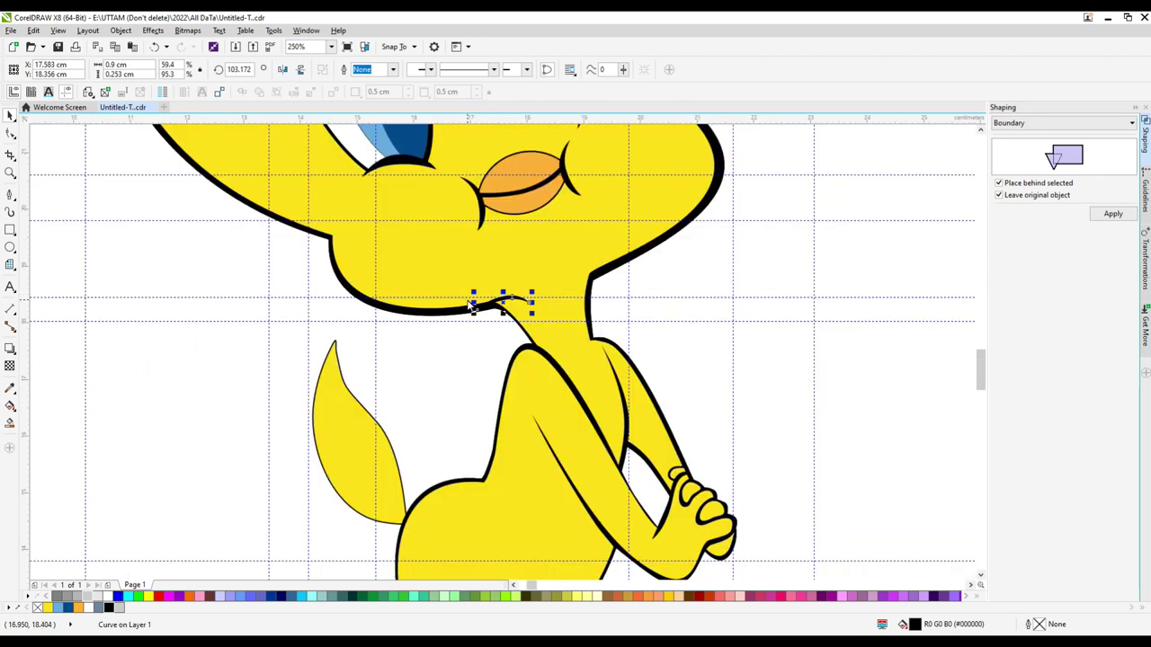
key("F10")
scroll(521, 303, "up", 3)
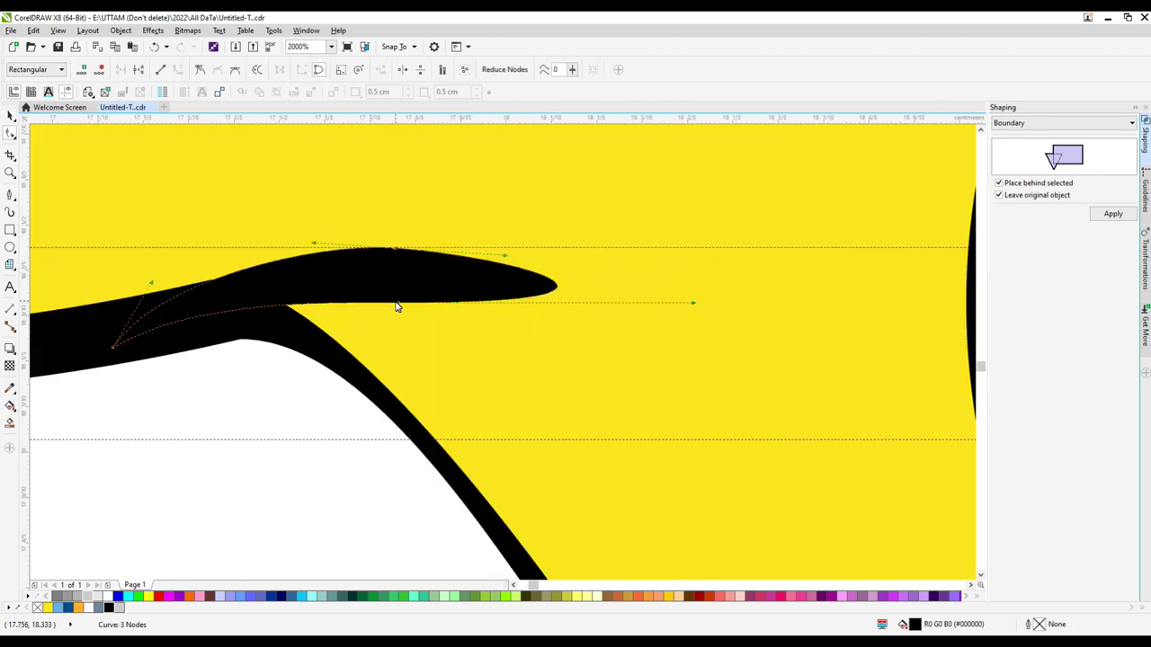
scroll(396, 306, "down", 1)
Step: Place another rotated crease stroke at the opposite side of the jaw and merge both creases into the black outline
left_click(677, 220)
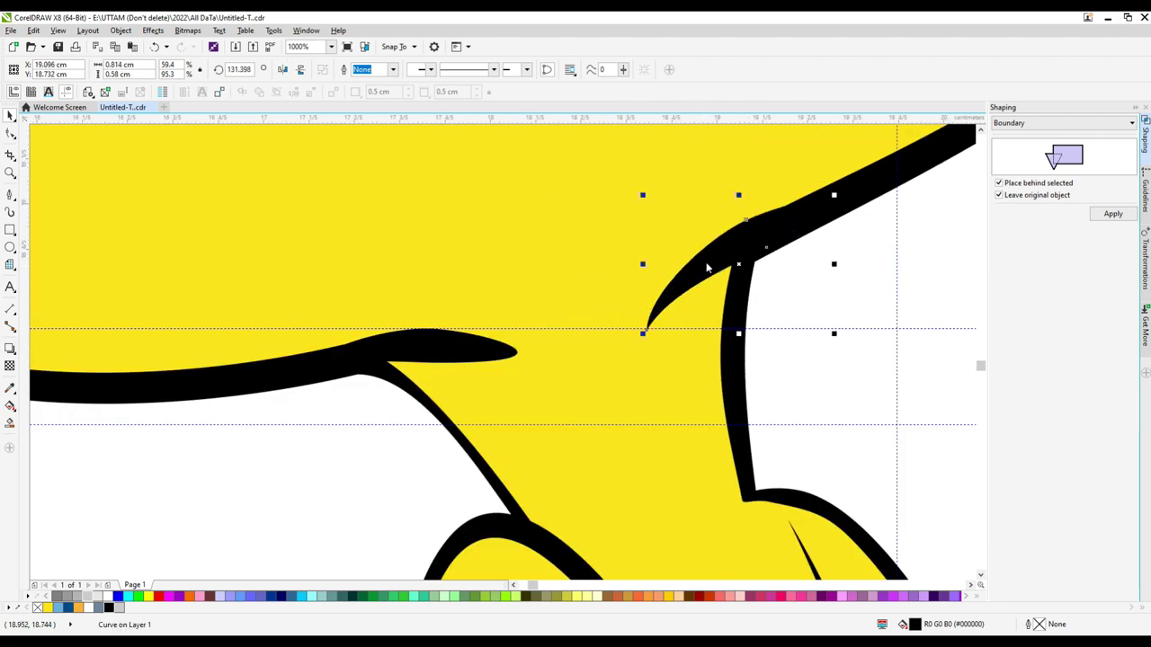
scroll(676, 220, "up", 1)
scroll(642, 303, "down", 3)
left_click(554, 358, "shift")
key("F10")
scroll(555, 358, "up", 3)
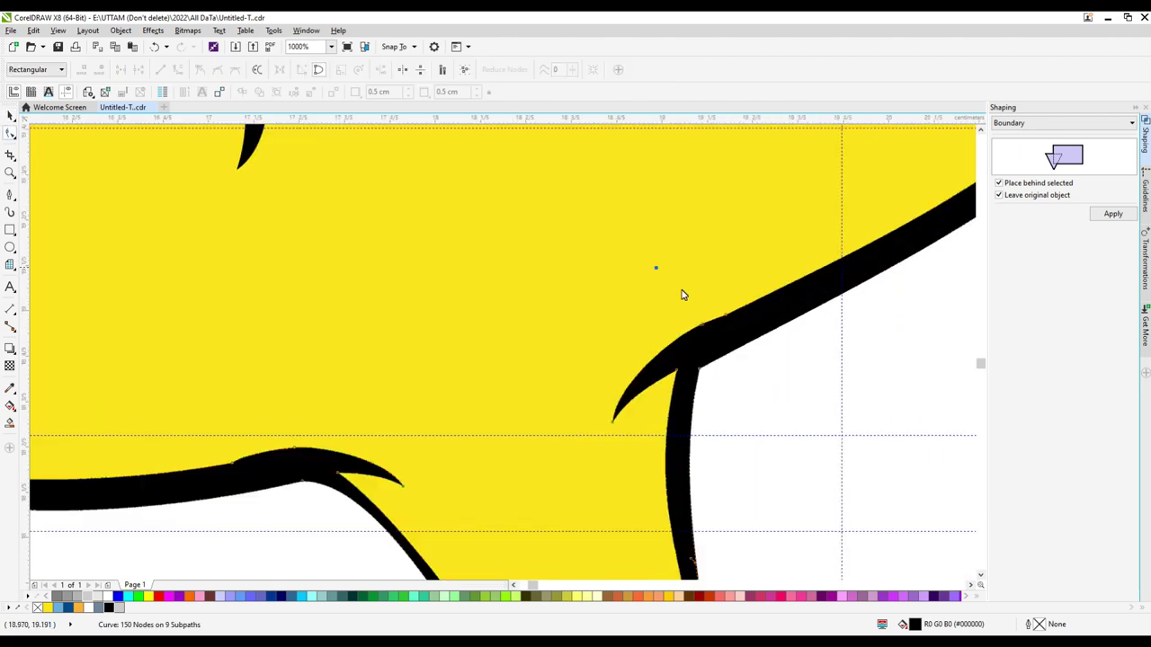
Step: Blend both jaw creases smoothly into the head's black outline, deleting surplus nodes
scroll(702, 338, "down", 3)
scroll(702, 337, "up", 3)
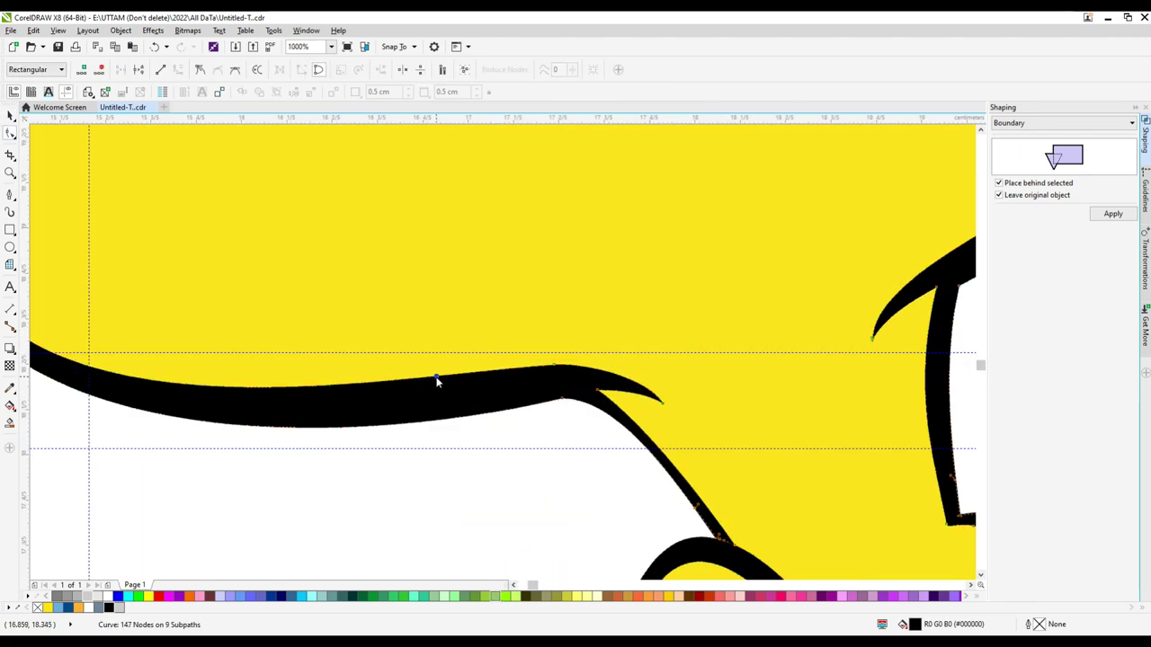
scroll(437, 380, "down", 2)
key("ctrl+z")
scroll(261, 357, "up", 3)
scroll(369, 346, "down", 2)
double_click(370, 346)
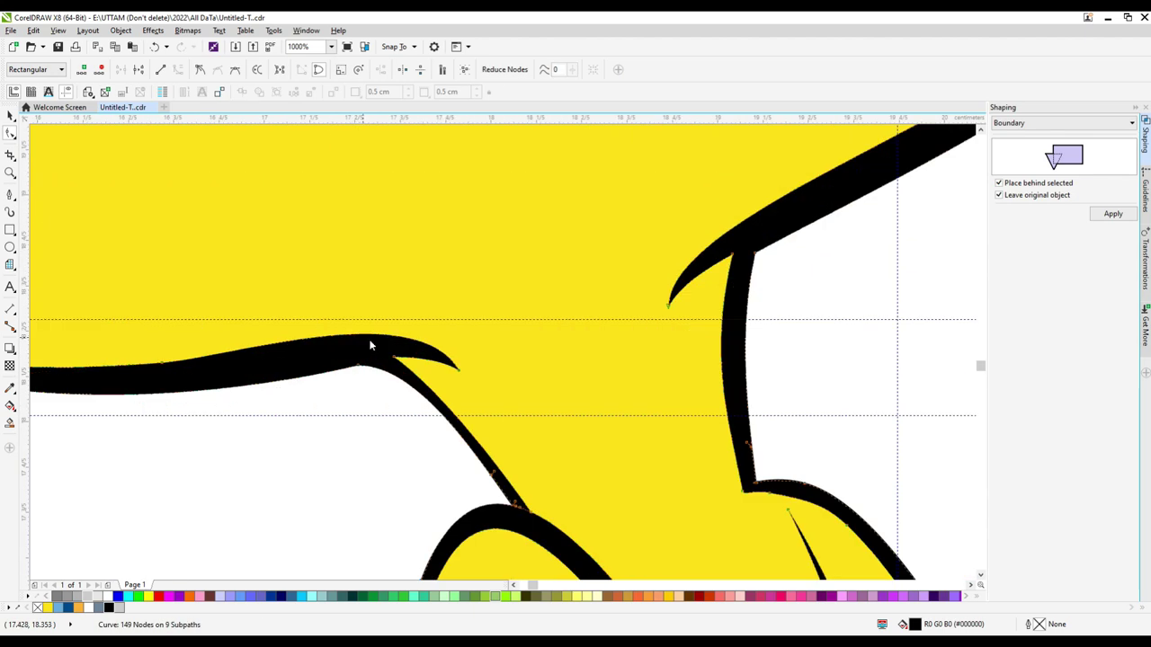
Step: Reshape the chin crease beside the front of the neck into a slimmer curve, adding and deleting nodes along its edges
scroll(375, 327, "up", 3)
scroll(405, 369, "down", 2)
double_click(404, 367)
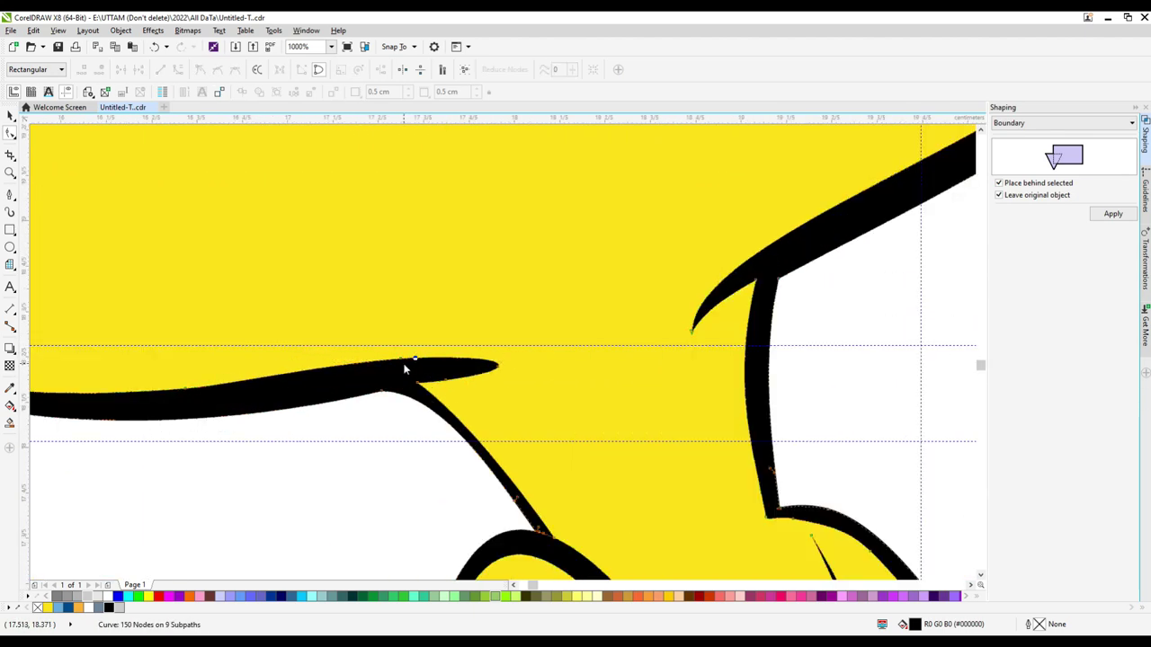
scroll(386, 353, "up", 1)
key("Delete")
scroll(676, 440, "up", 2)
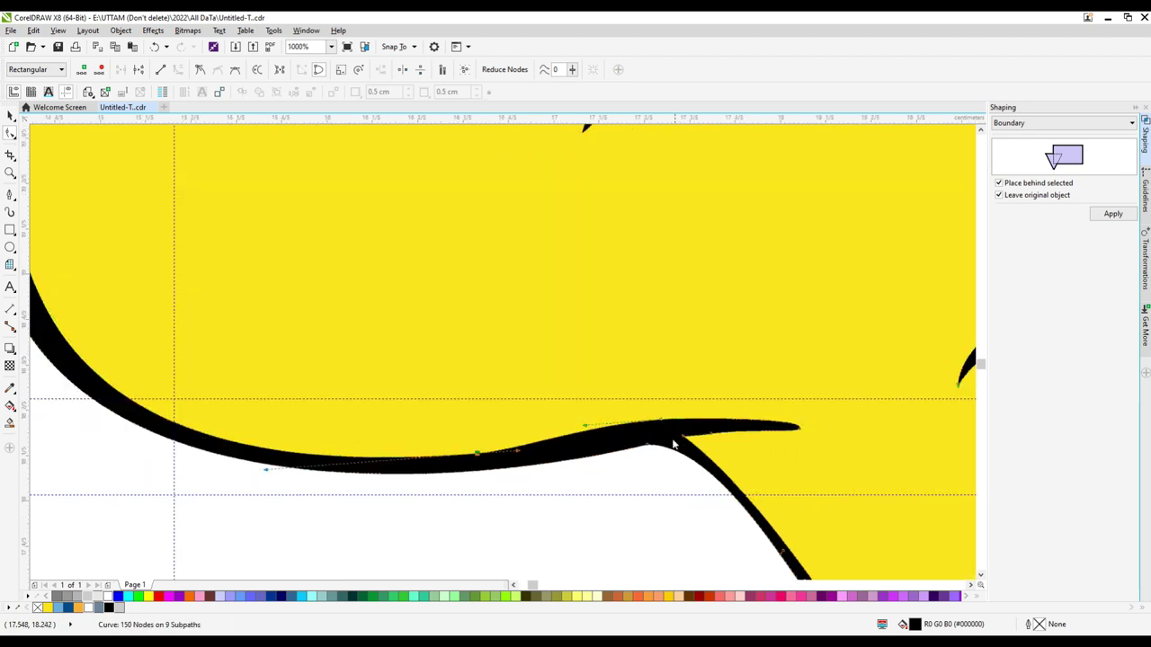
scroll(471, 468, "down", 1)
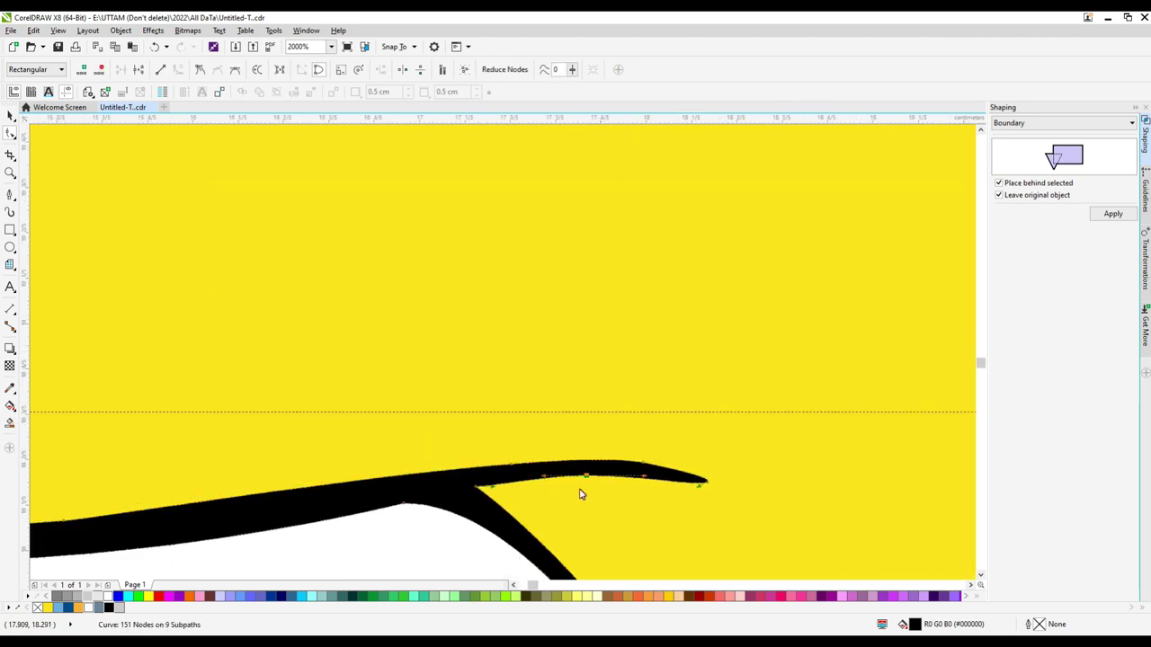
double_click(634, 474)
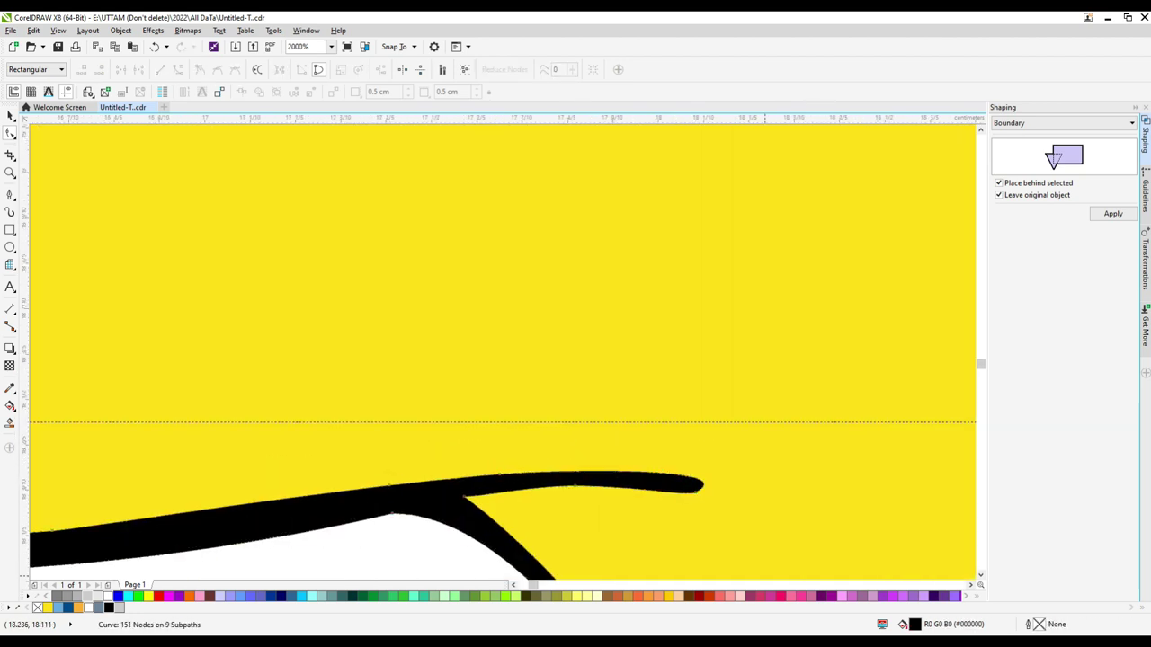
Step: Sharpen the chin crease's tip to a fine point and smooth the upper edge leading into it
scroll(648, 520, "down", 2)
scroll(654, 512, "up", 5)
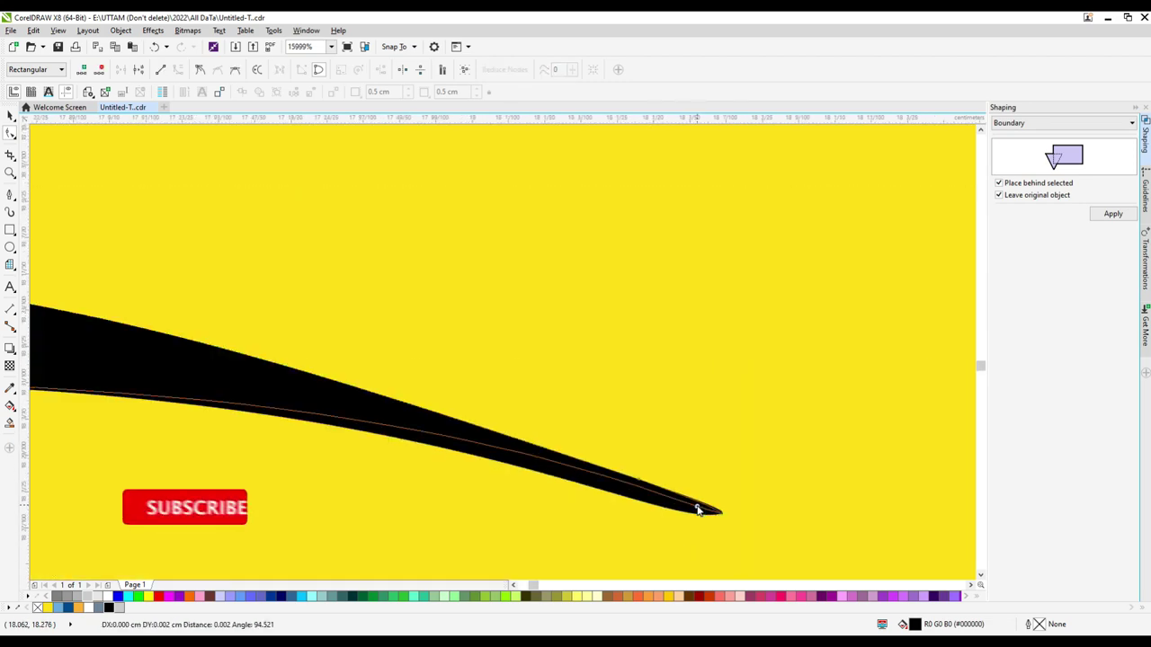
left_click_drag(697, 509, 665, 500)
scroll(717, 502, "down", 5)
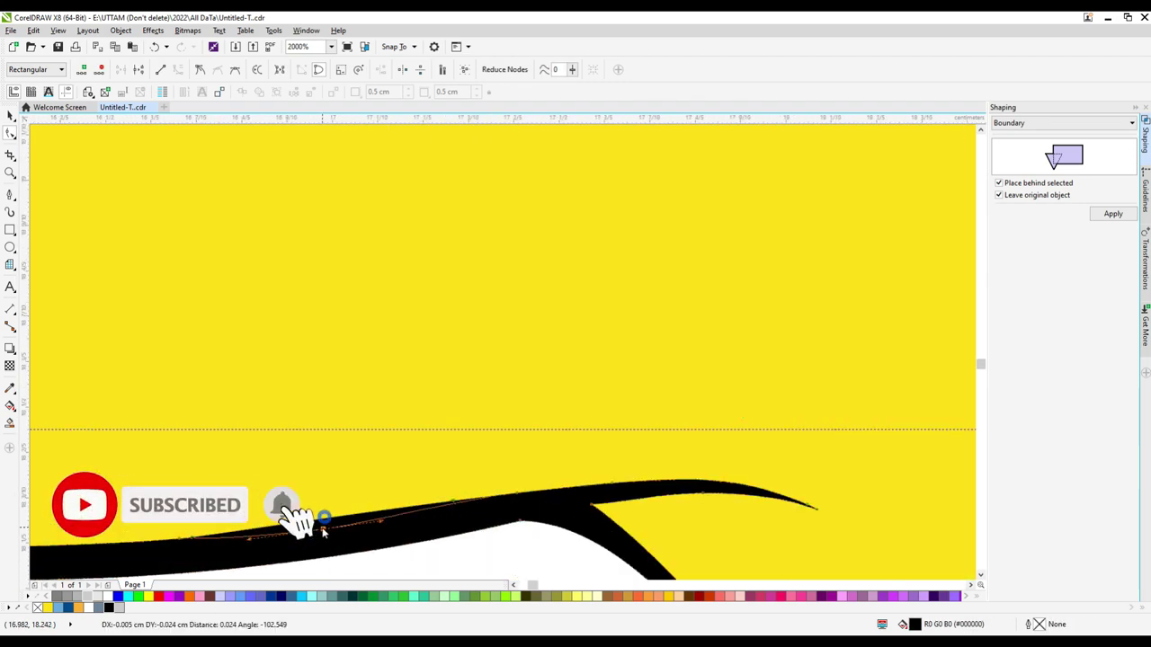
scroll(648, 399, "up", 2)
scroll(720, 423, "down", 6)
Step: Adjust the yellow silhouette's nodes so its edge tucks under the black outline around the near arm's shoulder
key("space")
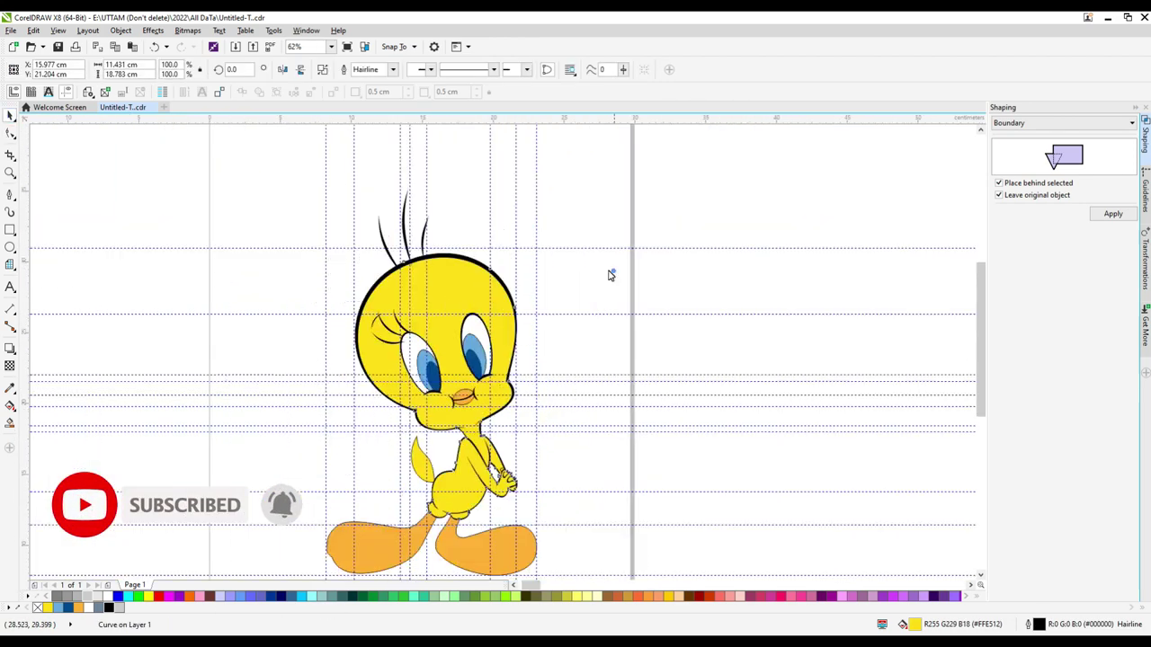
scroll(608, 272, "up", 2)
scroll(387, 332, "down", 2)
key("space")
scroll(665, 472, "up", 5)
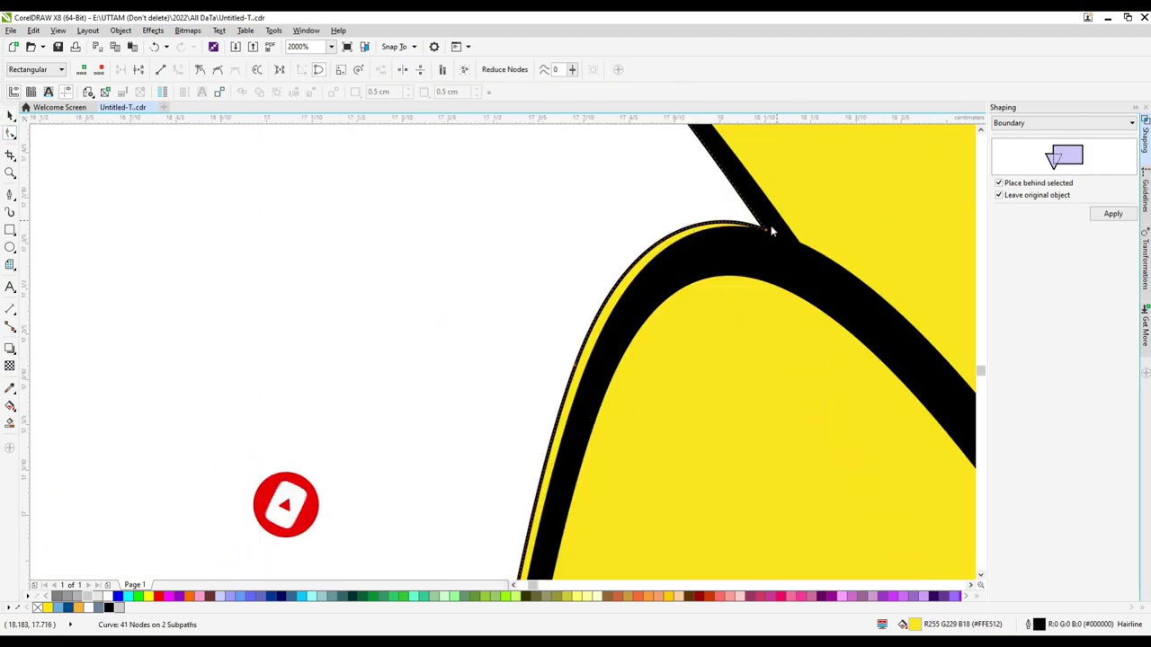
Step: Fit the yellow silhouette's edge beneath the black outline along the near elbow and the clasped fingers
scroll(770, 225, "down", 3)
scroll(733, 443, "up", 3)
scroll(770, 352, "down", 1)
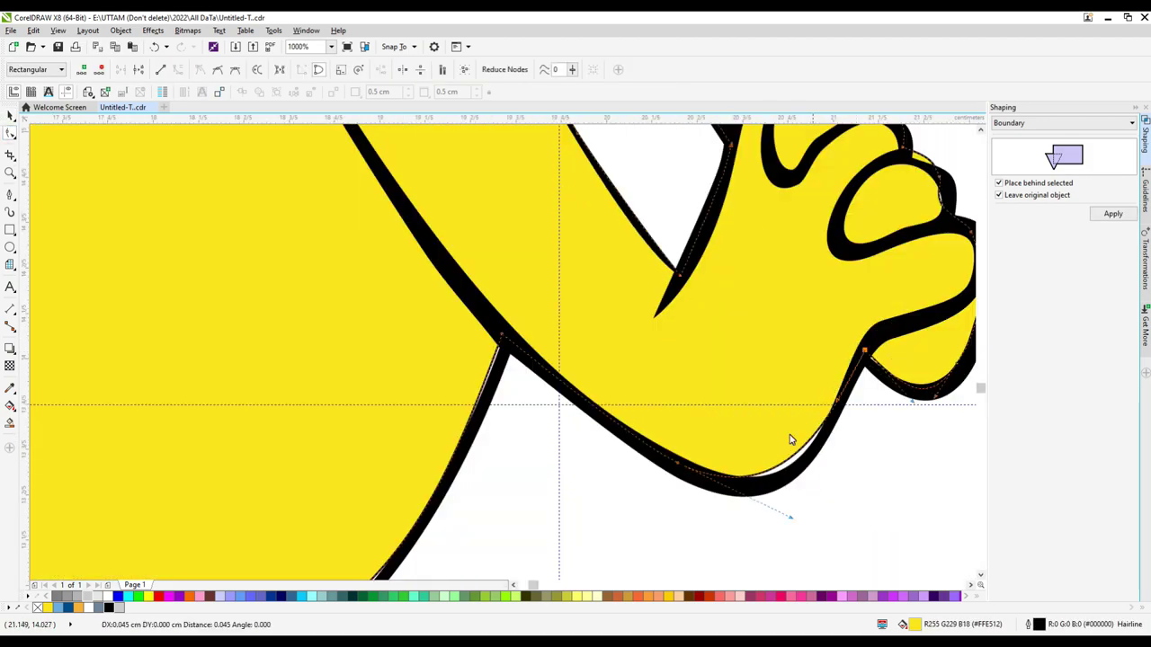
scroll(791, 437, "up", 2)
scroll(791, 477, "down", 1)
scroll(786, 550, "up", 2)
scroll(896, 261, "down", 3)
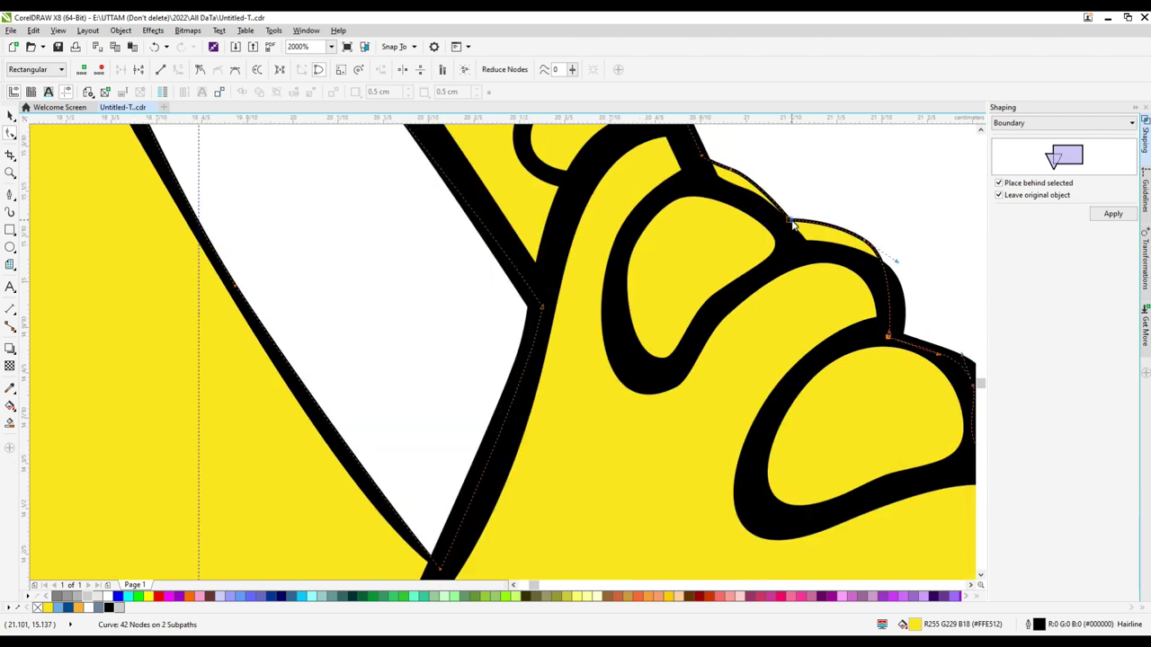
scroll(771, 226, "up", 1)
scroll(719, 394, "down", 2)
Step: Fit the yellow silhouette's edge beneath the black outline along the belly's underside and around both leg cuffs
scroll(720, 394, "up", 5)
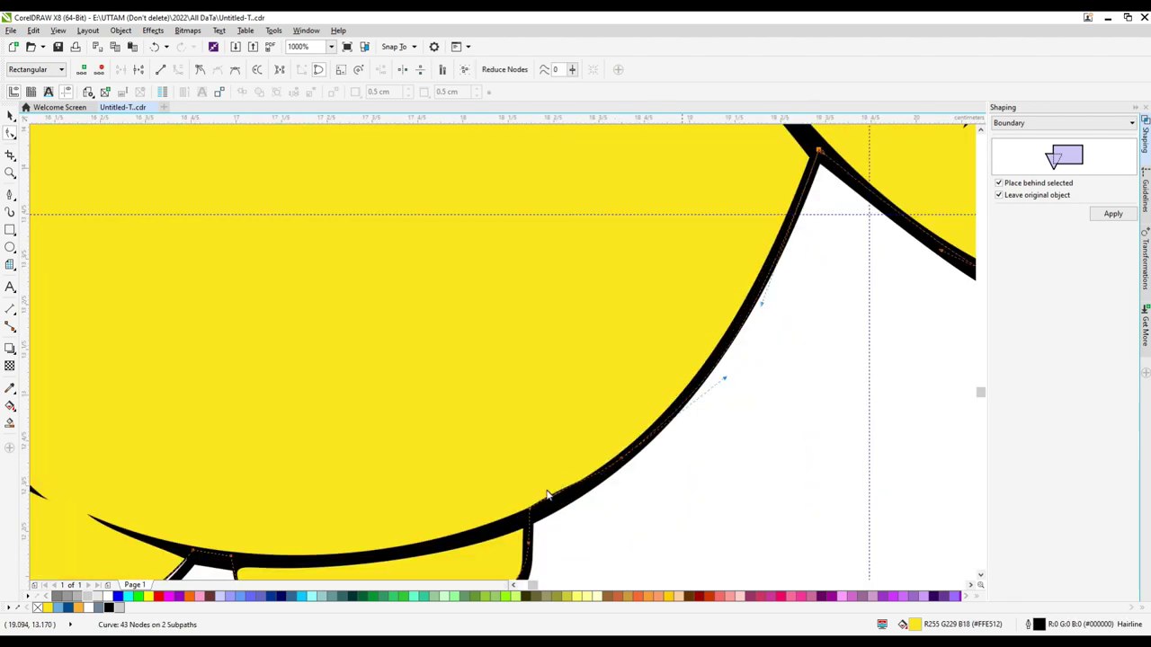
left_click(761, 290)
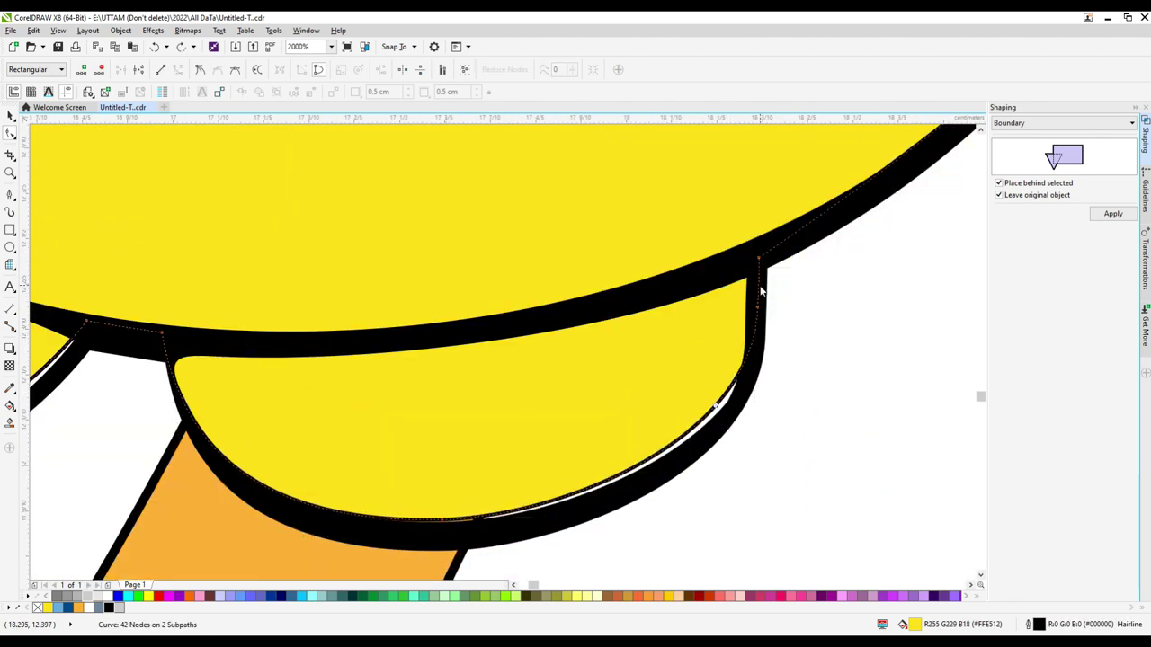
scroll(894, 327, "up", 1)
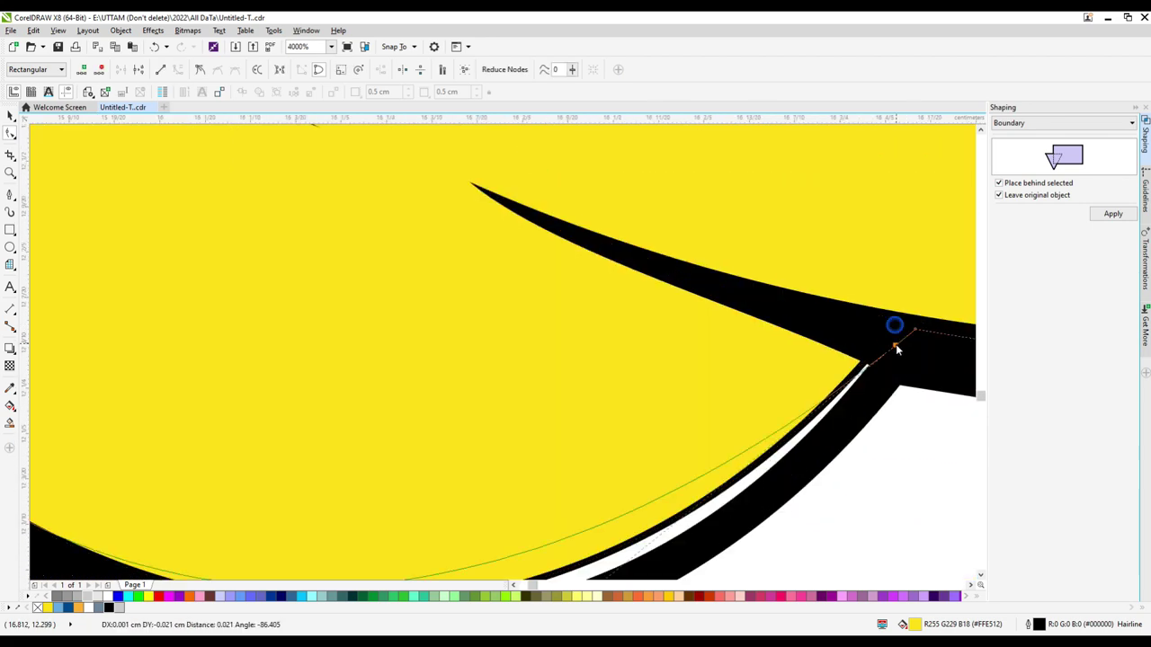
scroll(544, 196, "down", 1)
scroll(544, 196, "up", 1)
scroll(571, 243, "down", 2)
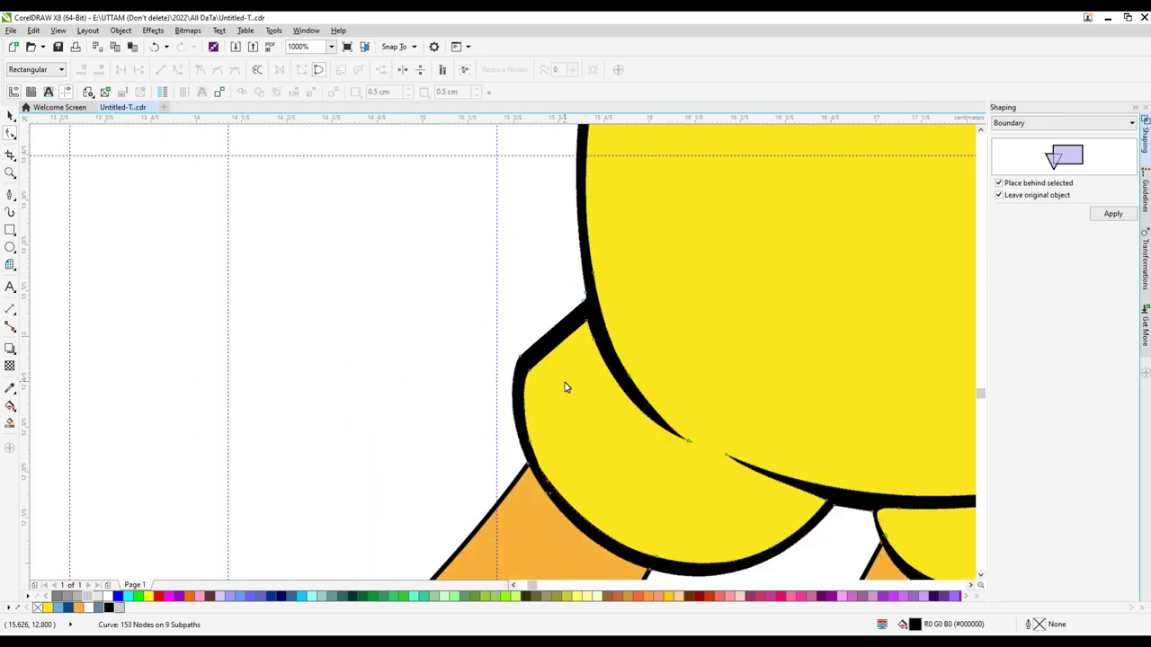
scroll(565, 387, "up", 1)
left_click(474, 319)
scroll(408, 374, "down", 5)
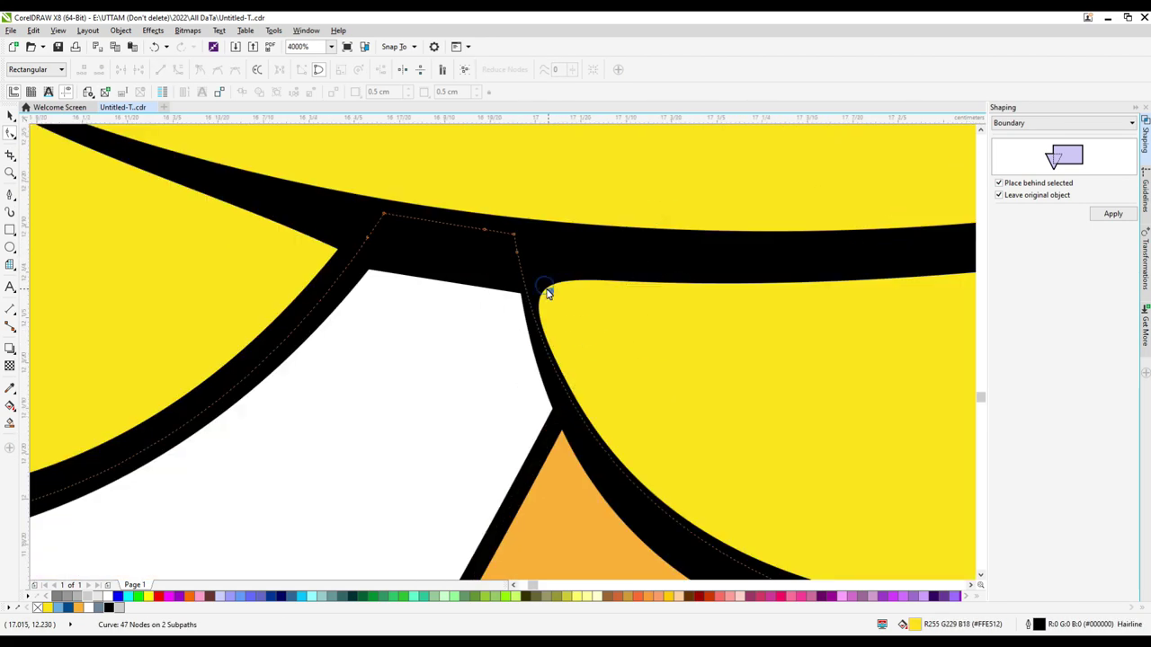
Step: Copy the three lashes of the left eye to the top of the right eye and rotate the copies to follow it
key("space")
scroll(765, 249, "up", 1)
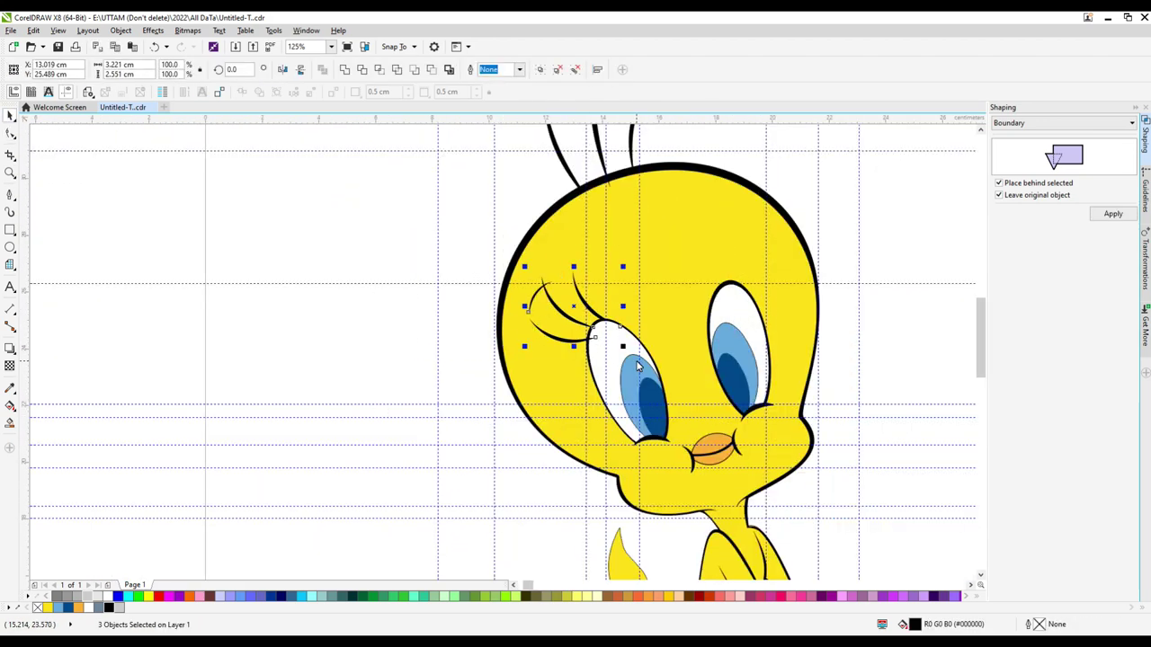
scroll(785, 248, "up", 1)
left_click_drag(785, 247, 679, 270)
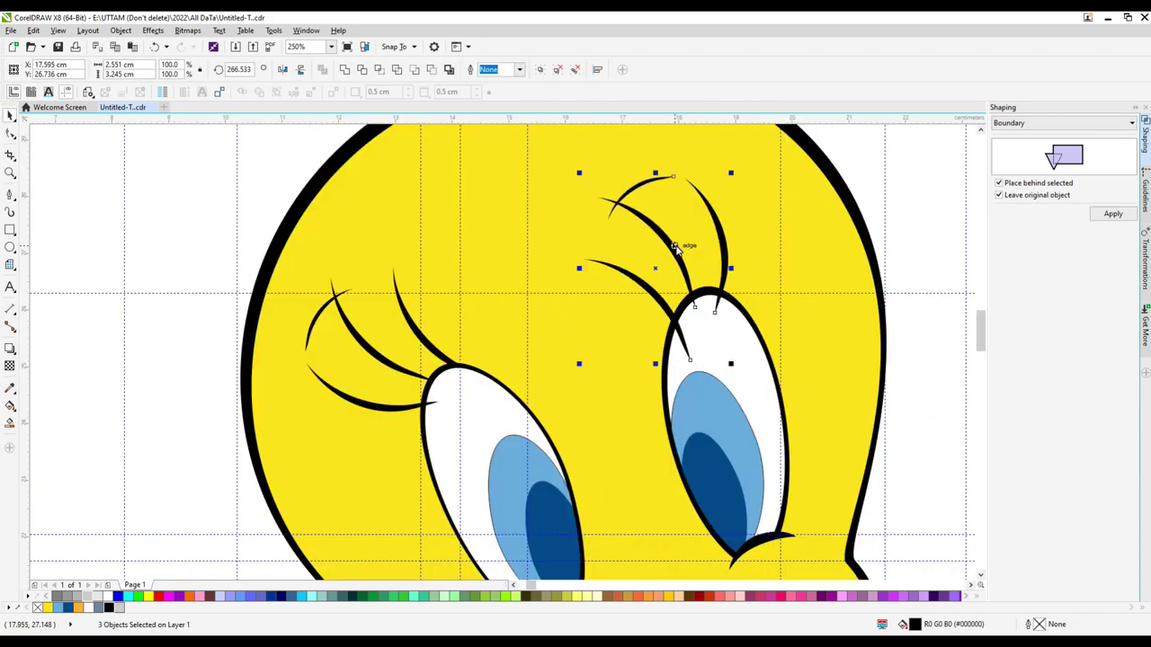
scroll(676, 249, "down", 2)
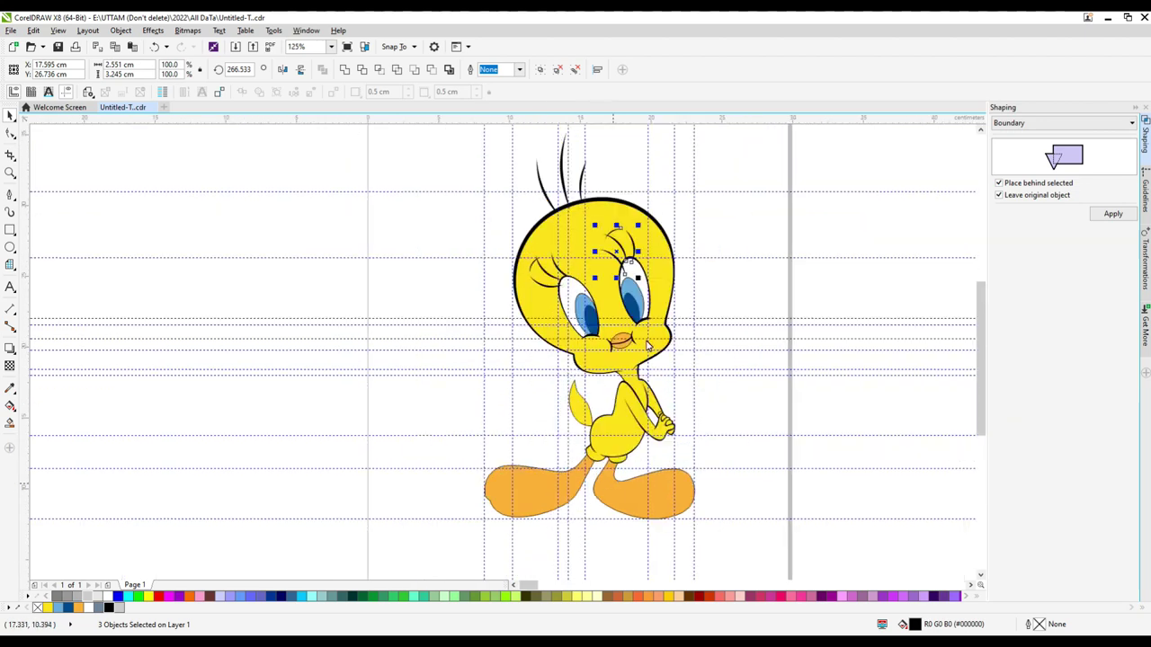
Step: Group the three copied lashes, then rotate and narrow the group to sit upright on the right eye's upper rim
scroll(677, 249, "up", 2)
key("ctrl+g")
scroll(641, 409, "down", 1)
scroll(641, 409, "up", 1)
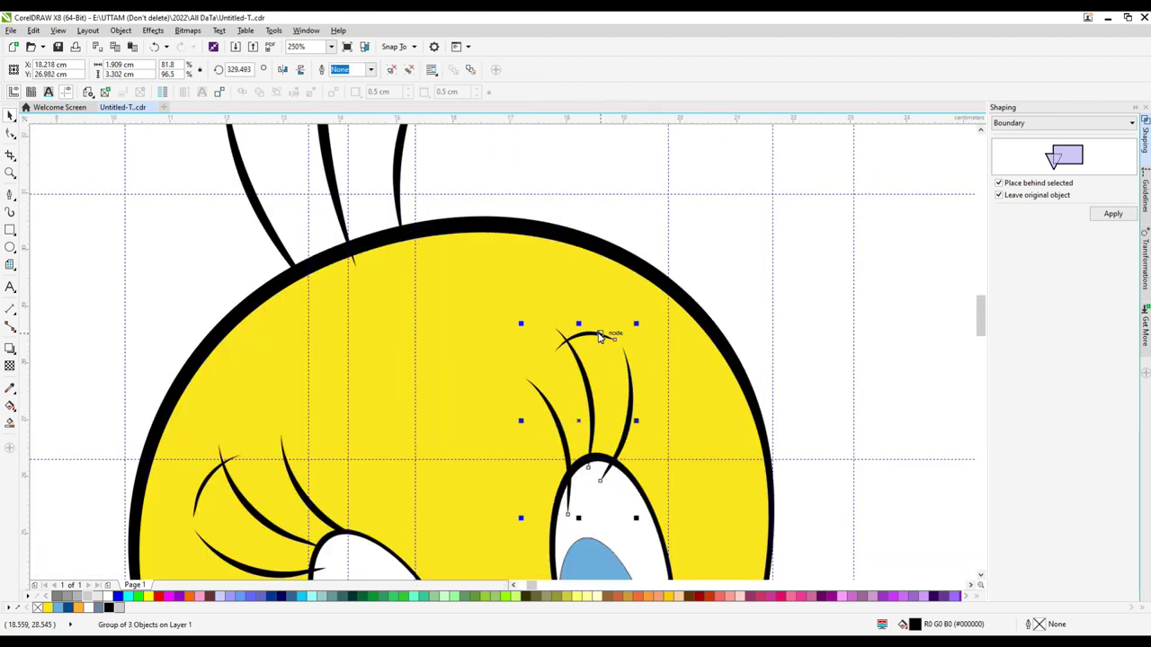
scroll(631, 382, "up", 2)
scroll(647, 344, "down", 5)
key("Escape")
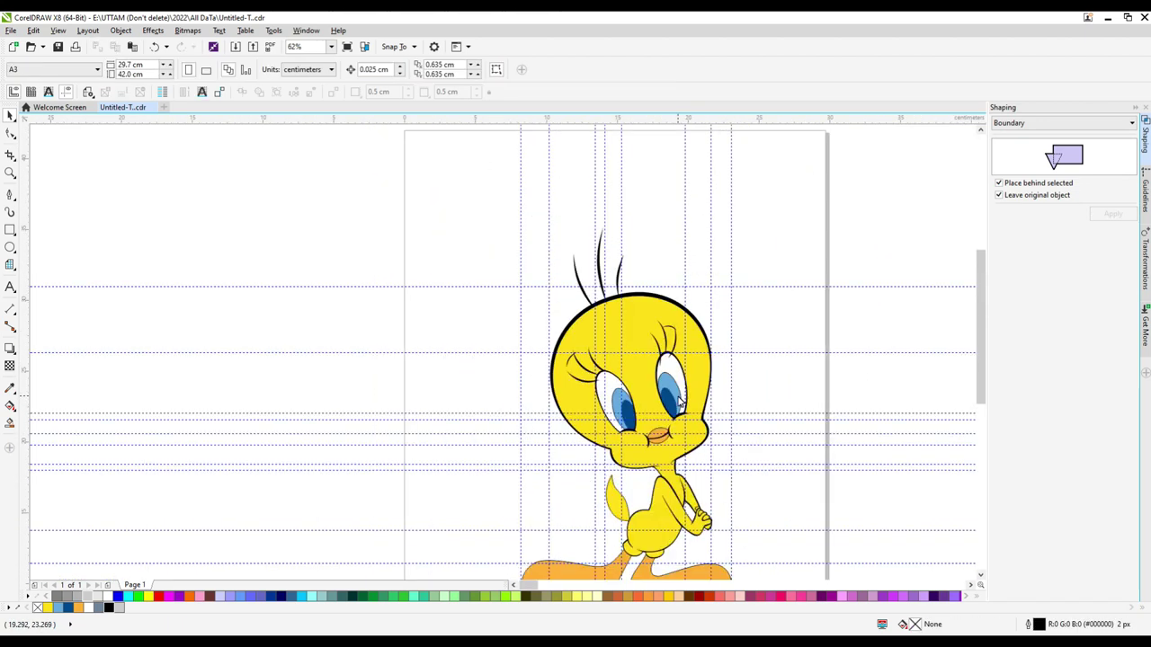
Step: Duplicate the left foot's shape slightly offset, Smart Fill the gap with grey-blue as an outline band, and weld the band's pieces
scroll(555, 480, "up", 2)
left_click(531, 540)
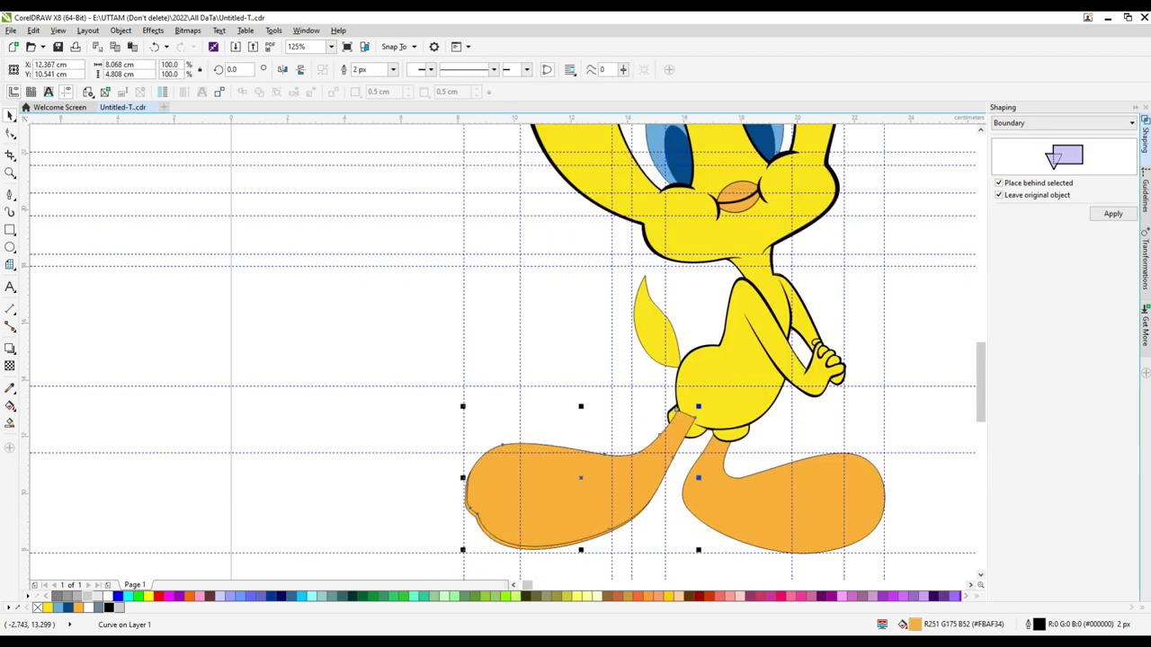
scroll(490, 455, "up", 4)
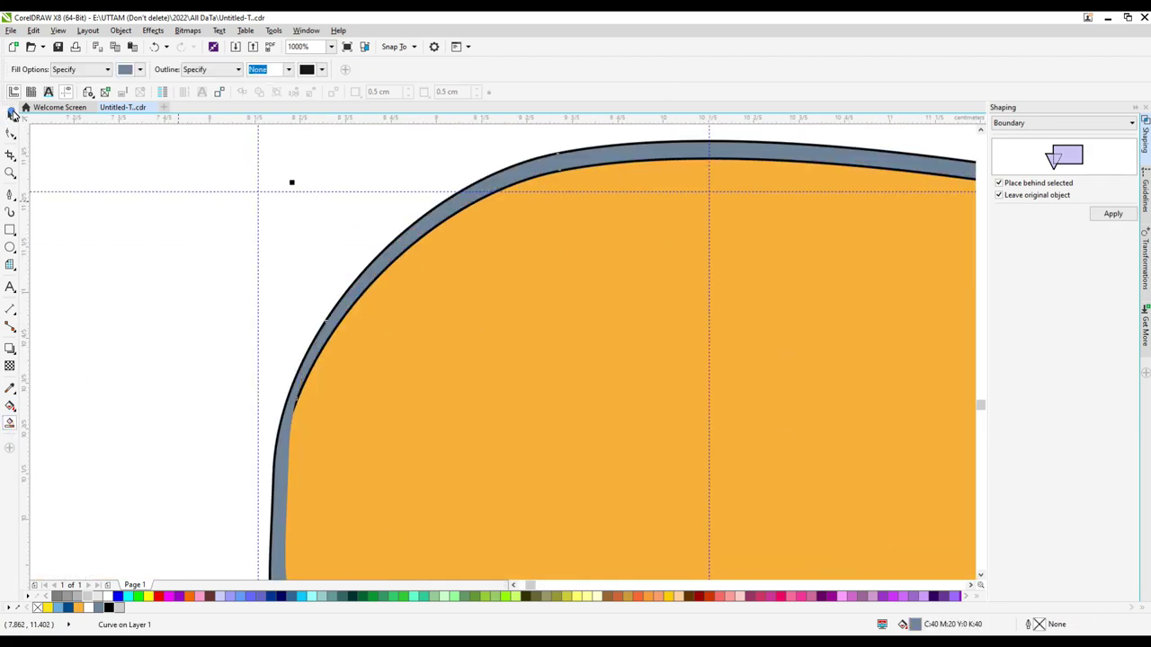
left_click(13, 115)
scroll(630, 359, "down", 2)
right_click(477, 301)
key("Escape")
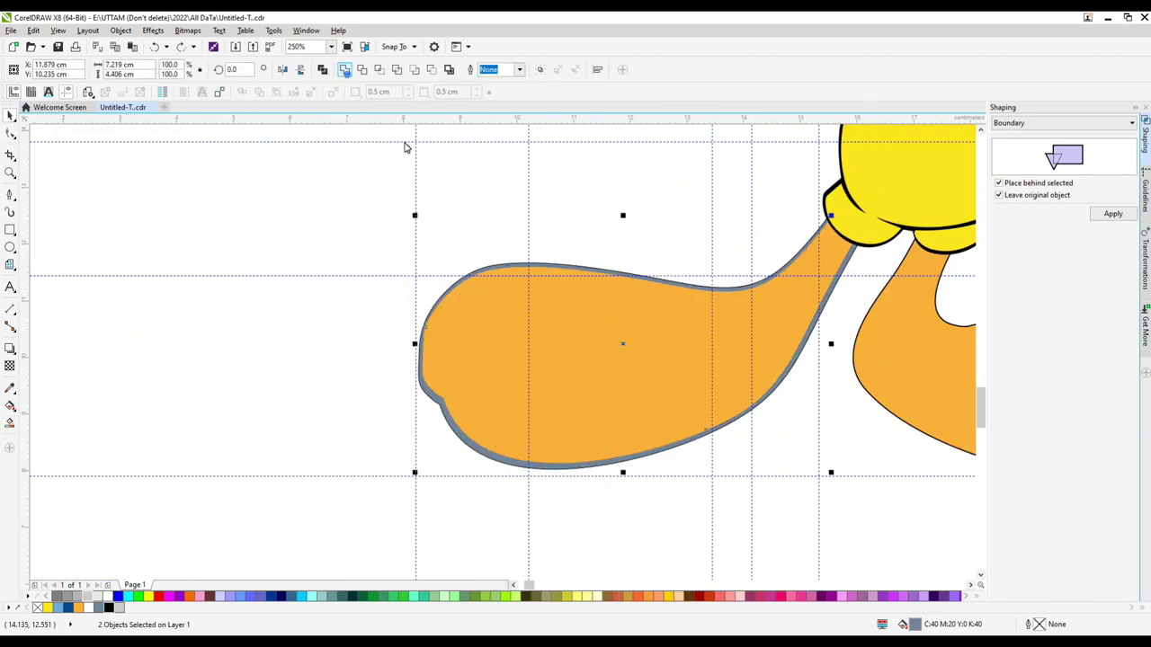
Step: Duplicate the right foot's shape slightly offset and Smart Fill the gap around its sole and toe with grey-blue
scroll(514, 365, "down", 2)
scroll(165, 347, "up", 3)
left_click(634, 350)
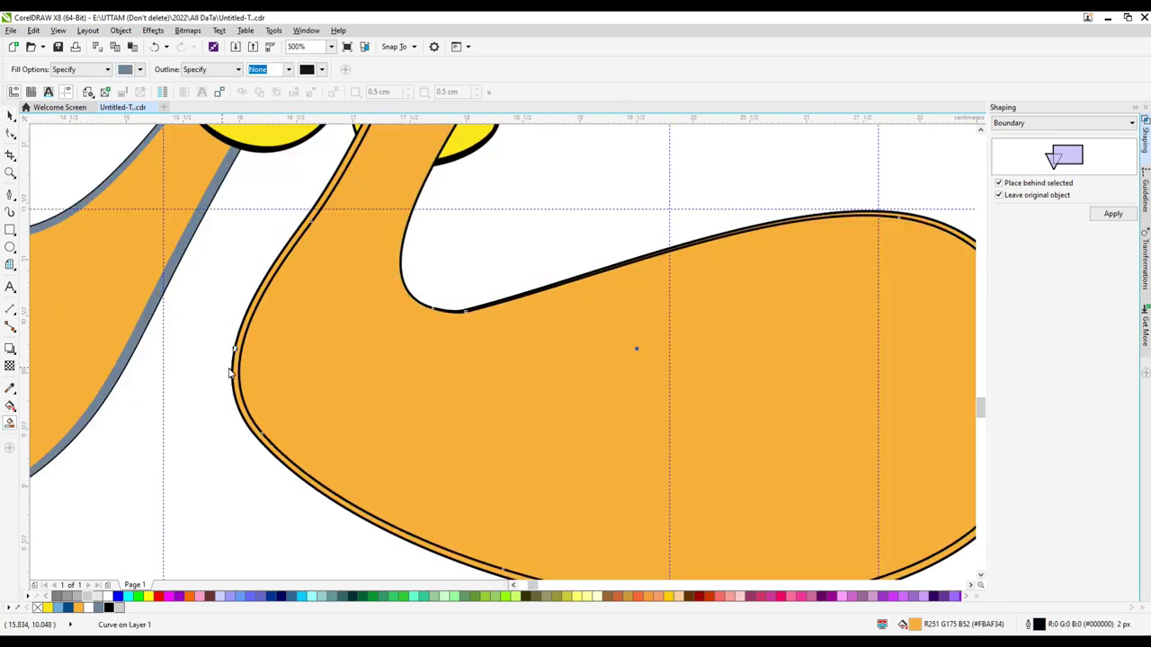
key("F10")
scroll(477, 322, "down", 1)
scroll(572, 252, "up", 1)
left_click(10, 115)
scroll(449, 405, "down", 2)
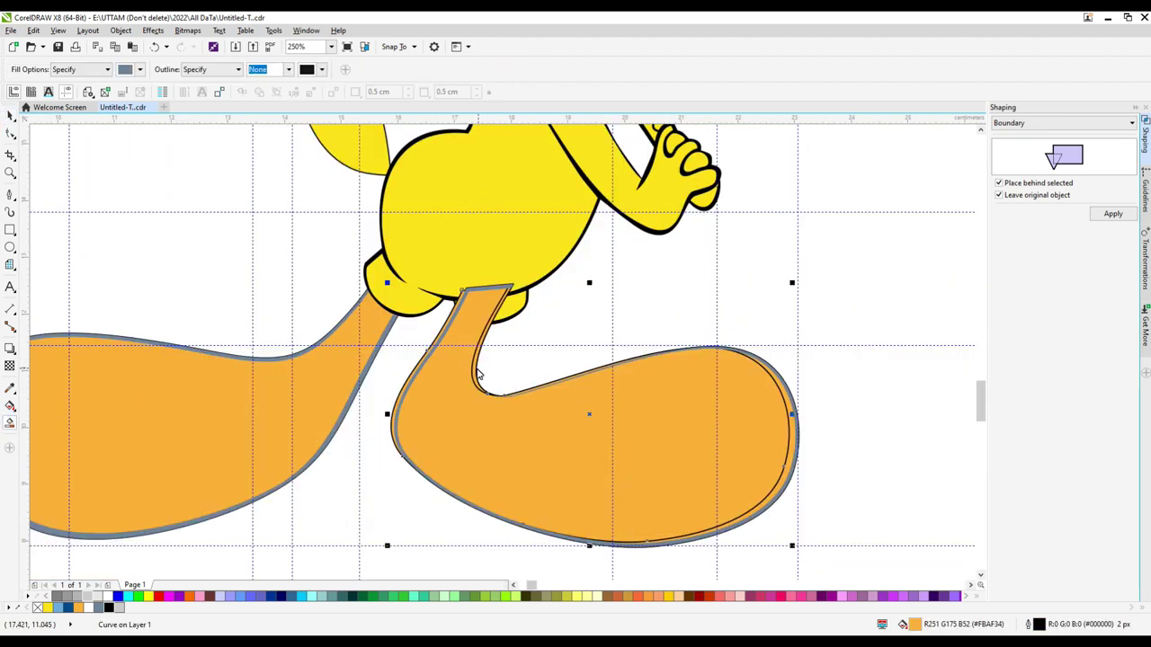
Step: Smart Fill the narrow gap along the right foot's ankle and instep with the same grey-blue
scroll(595, 518, "up", 4)
scroll(455, 339, "down", 2)
scroll(573, 321, "up", 5)
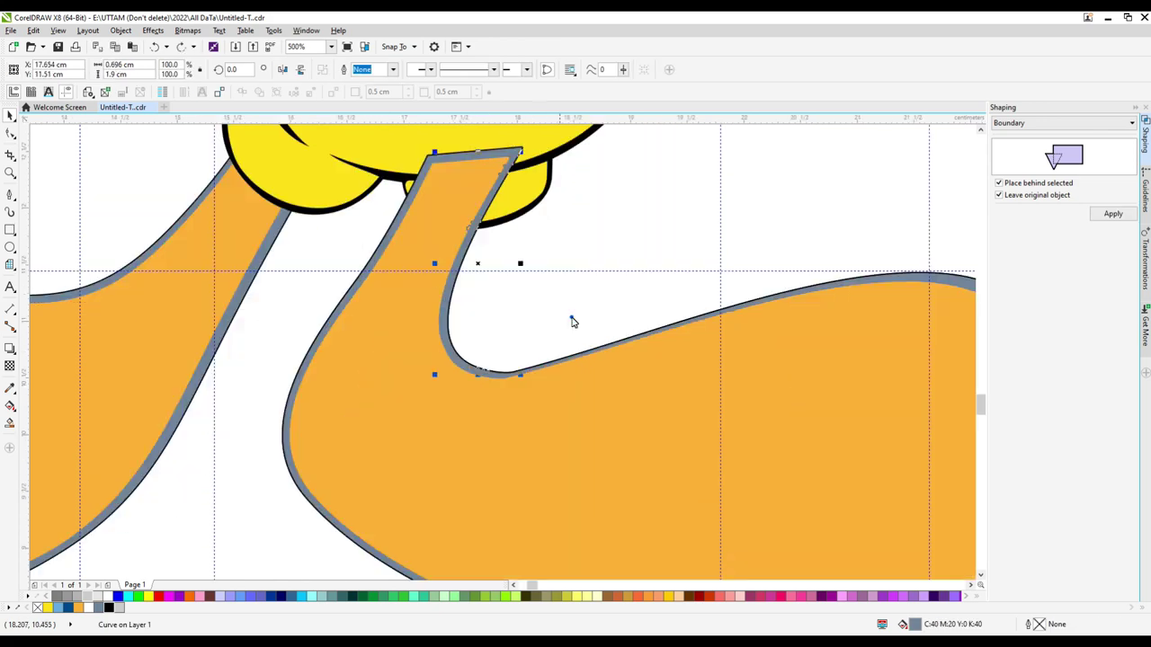
scroll(399, 432, "down", 2)
Step: Clean up the right foot's band at the instep curve and place the foot behind the yellow leg cuff
key("F10")
scroll(704, 422, "up", 6)
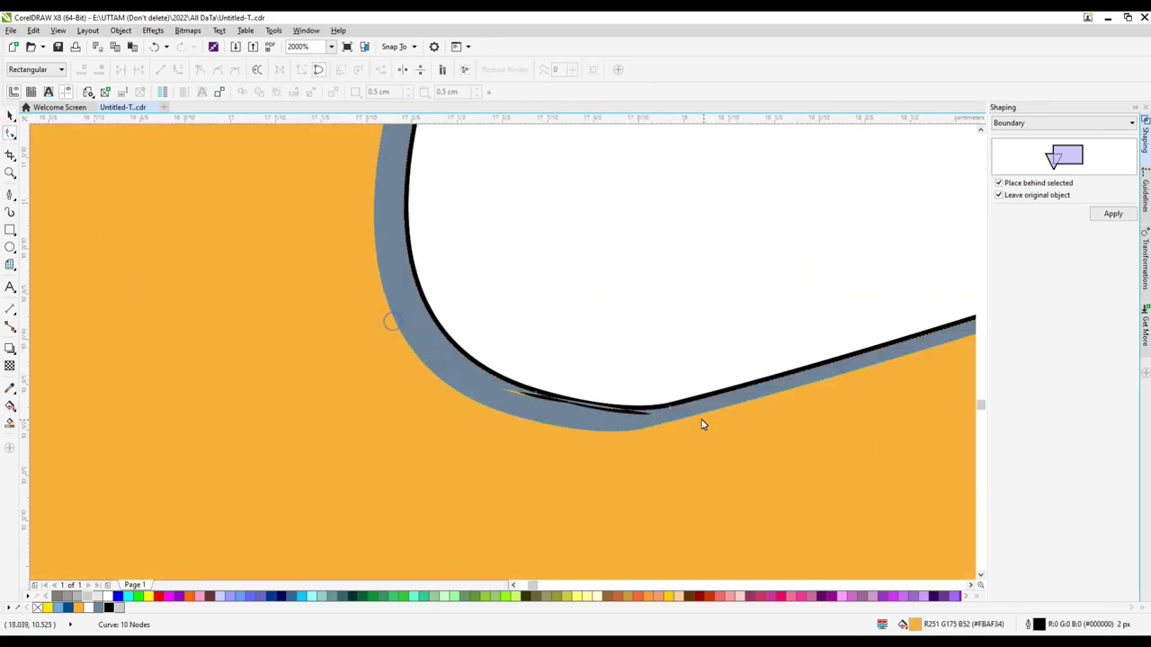
scroll(827, 512, "down", 5)
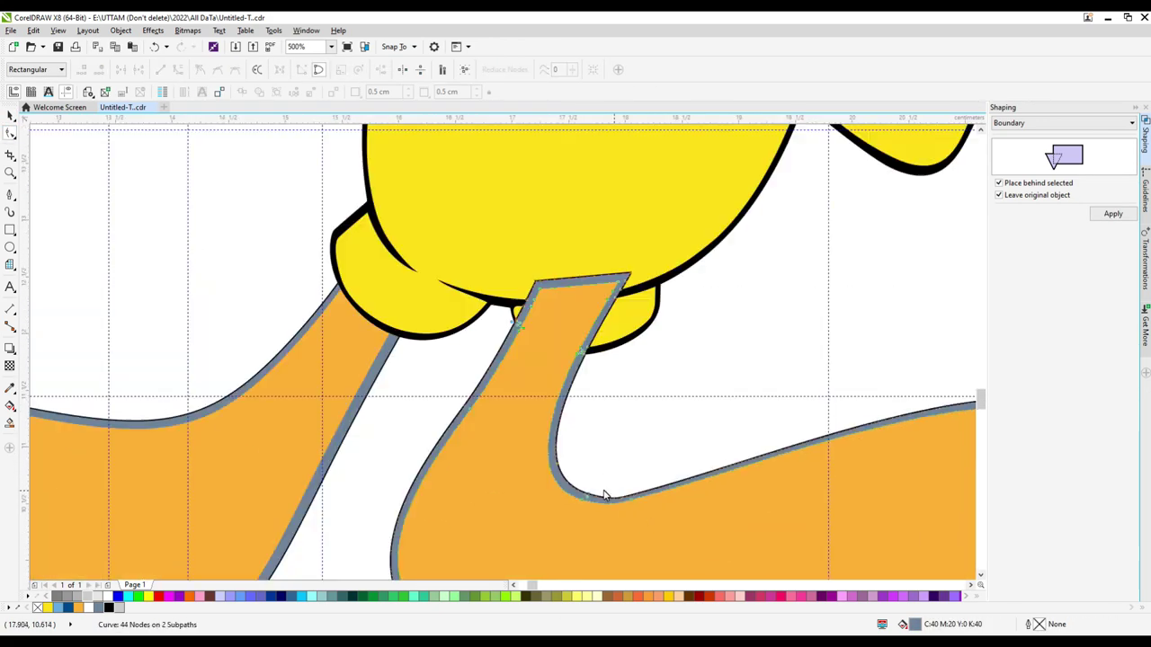
key("space")
scroll(627, 432, "down", 2)
scroll(639, 368, "up", 2)
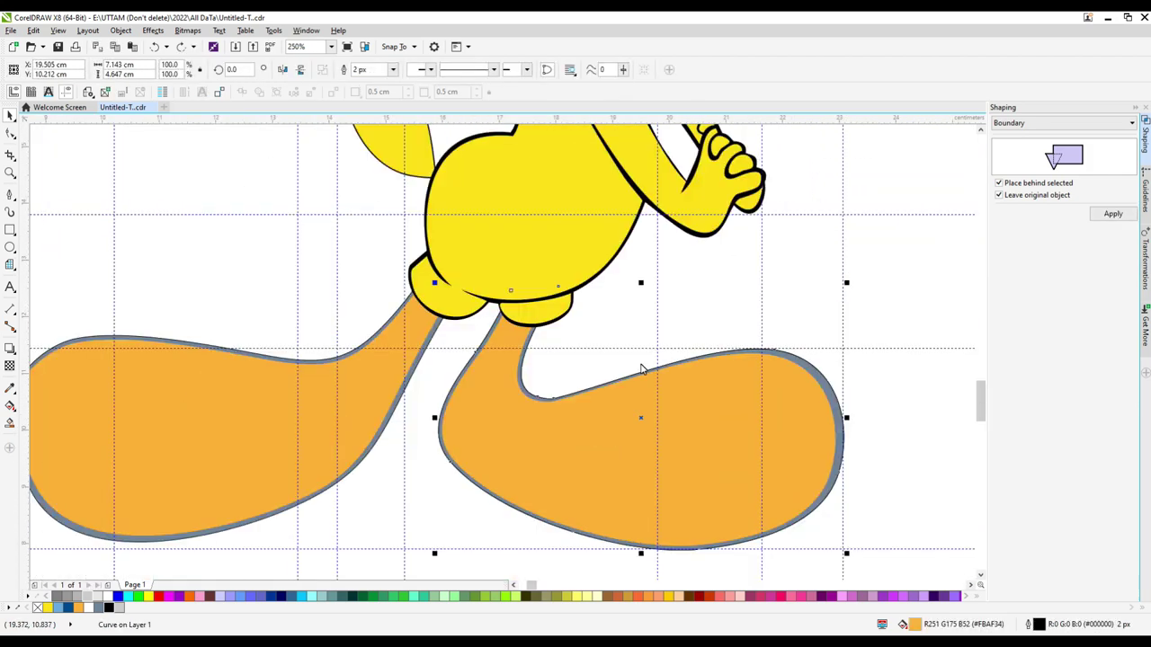
Step: Shape a tapered black toe crease on the right foot and place a rotated copy at the left foot's toe notch
scroll(642, 321, "up", 3)
scroll(681, 486, "down", 3)
left_click(681, 486)
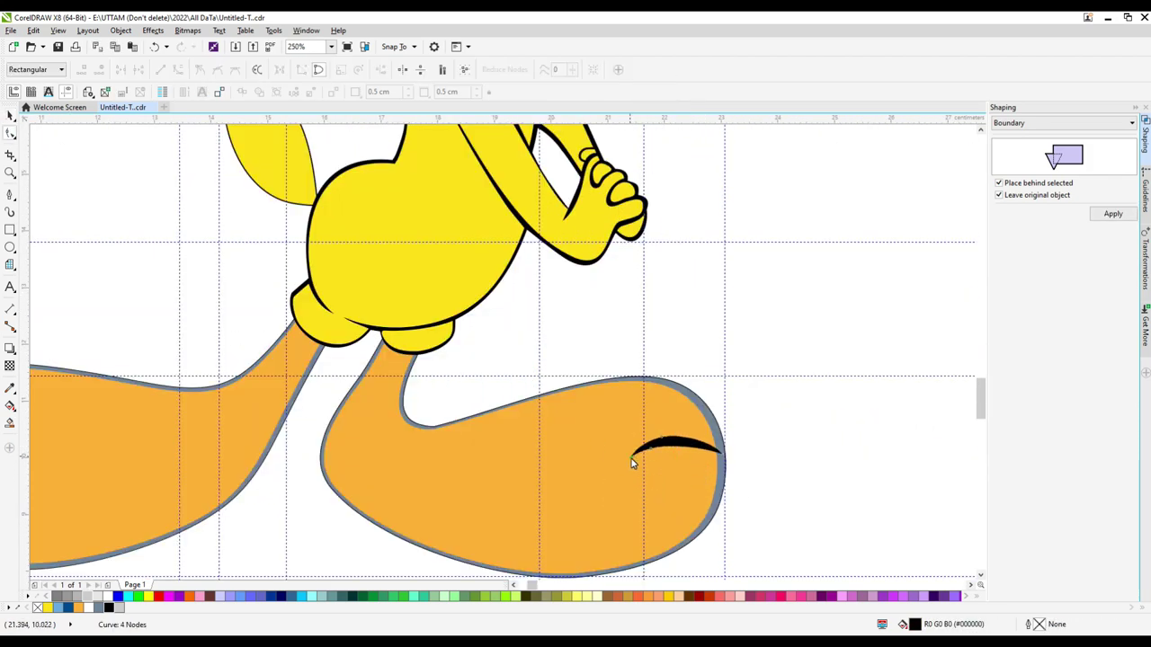
scroll(632, 463, "up", 2)
scroll(660, 441, "down", 6)
scroll(519, 445, "up", 5)
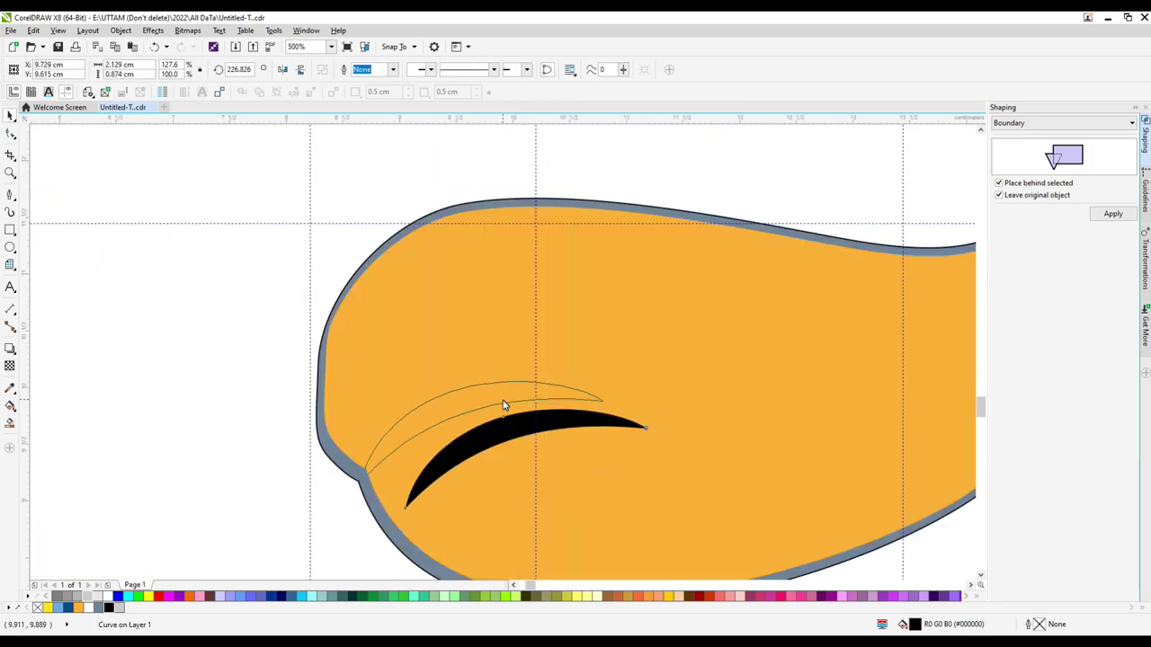
scroll(504, 405, "down", 3)
Step: Turn the foot bands black, join the toe creases to them, and reshape the right foot's junction into a smooth curve
key("F10")
scroll(255, 469, "up", 1)
scroll(830, 437, "up", 2)
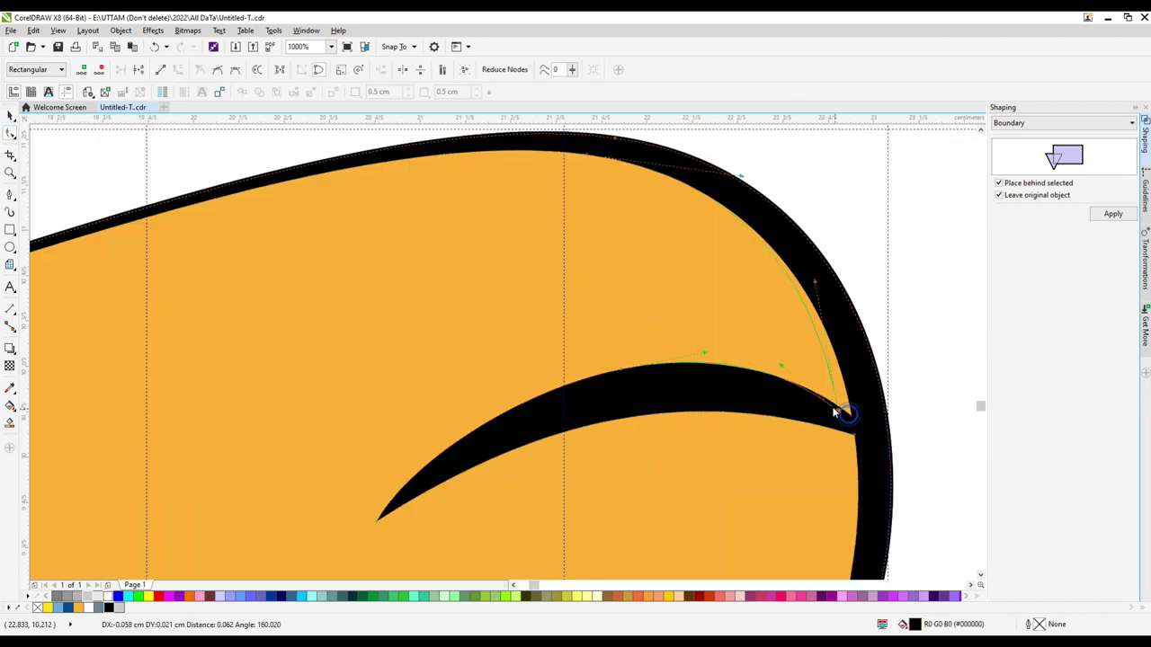
scroll(845, 437, "down", 1)
scroll(545, 246, "up", 1)
scroll(585, 395, "up", 1)
scroll(506, 327, "down", 1)
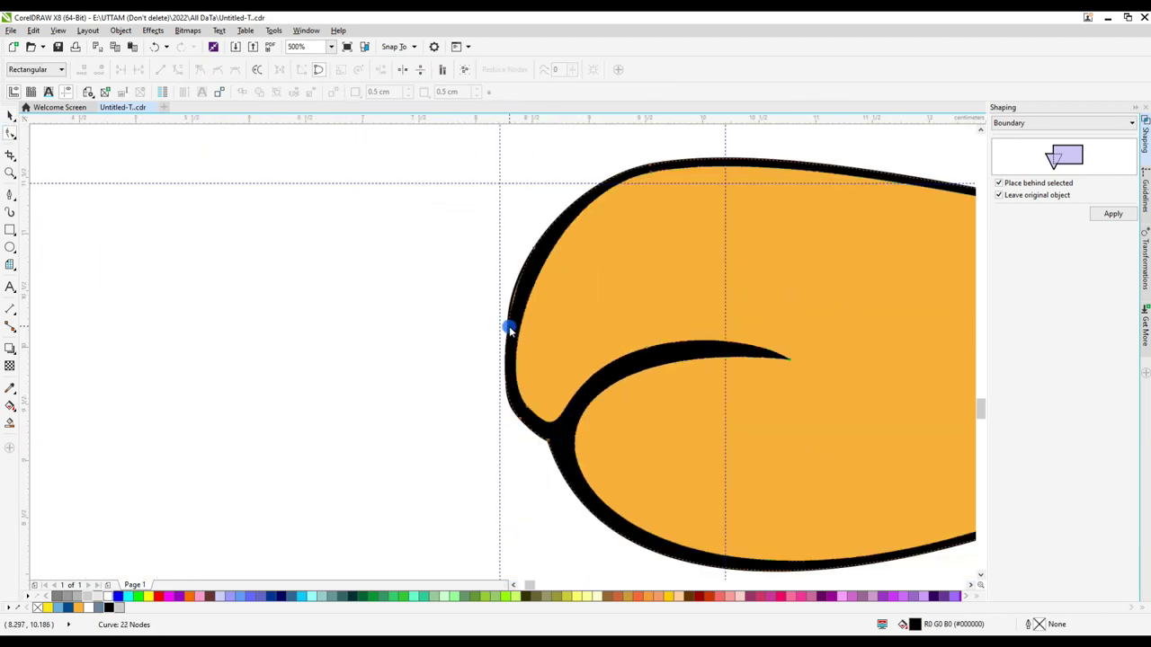
Step: Smooth the left foot's black outline around the upper toe and along the sole
scroll(503, 377, "up", 1)
left_click(503, 377)
scroll(584, 510, "up", 1)
scroll(756, 480, "down", 4)
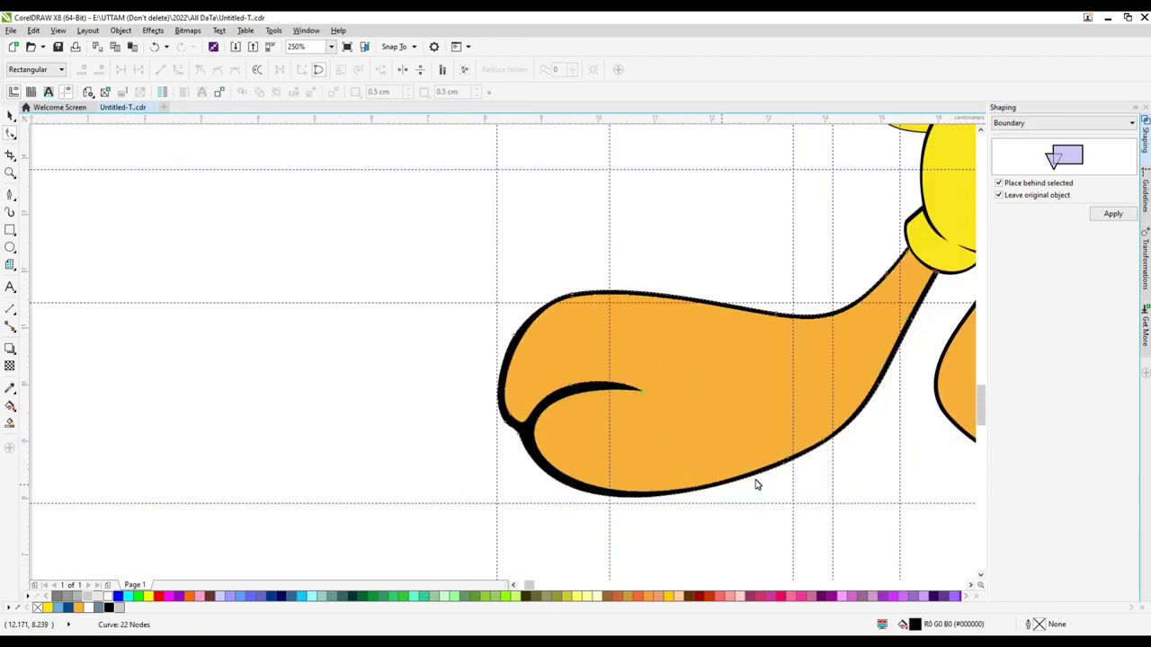
scroll(501, 457, "up", 3)
scroll(520, 456, "down", 3)
Step: Copy the beak-corner crease to the left cheek notch, scale it to 53.3%, rotate it 180°, and reshape its ends
scroll(489, 399, "up", 5)
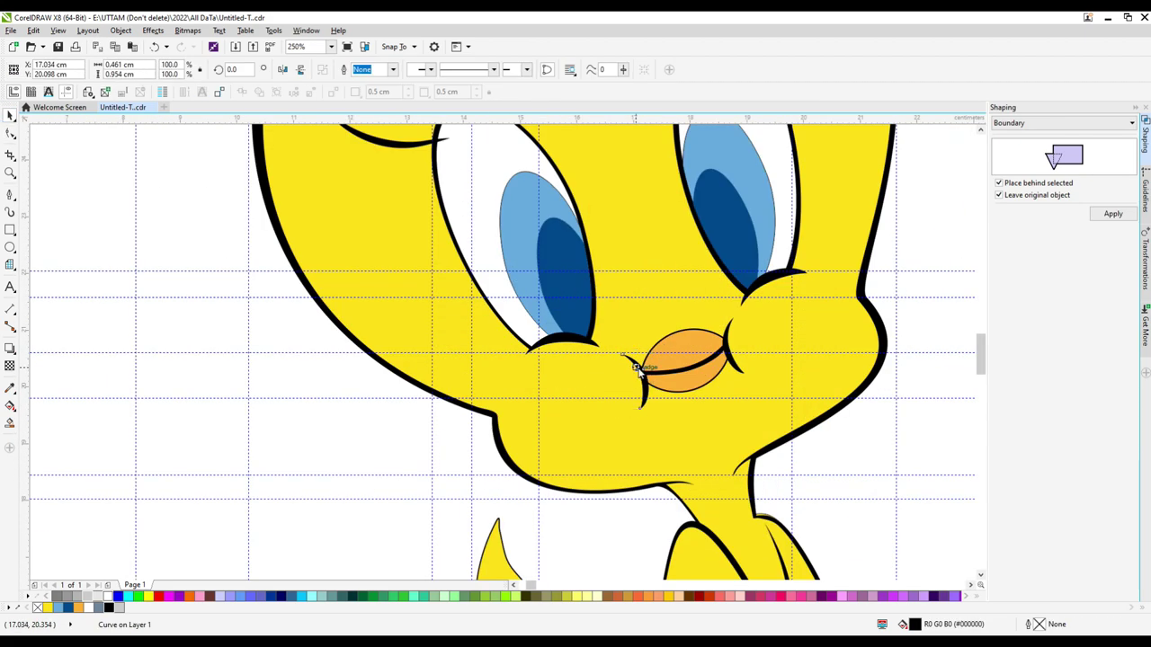
left_click(286, 411)
scroll(286, 411, "down", 1)
scroll(599, 455, "down", 1)
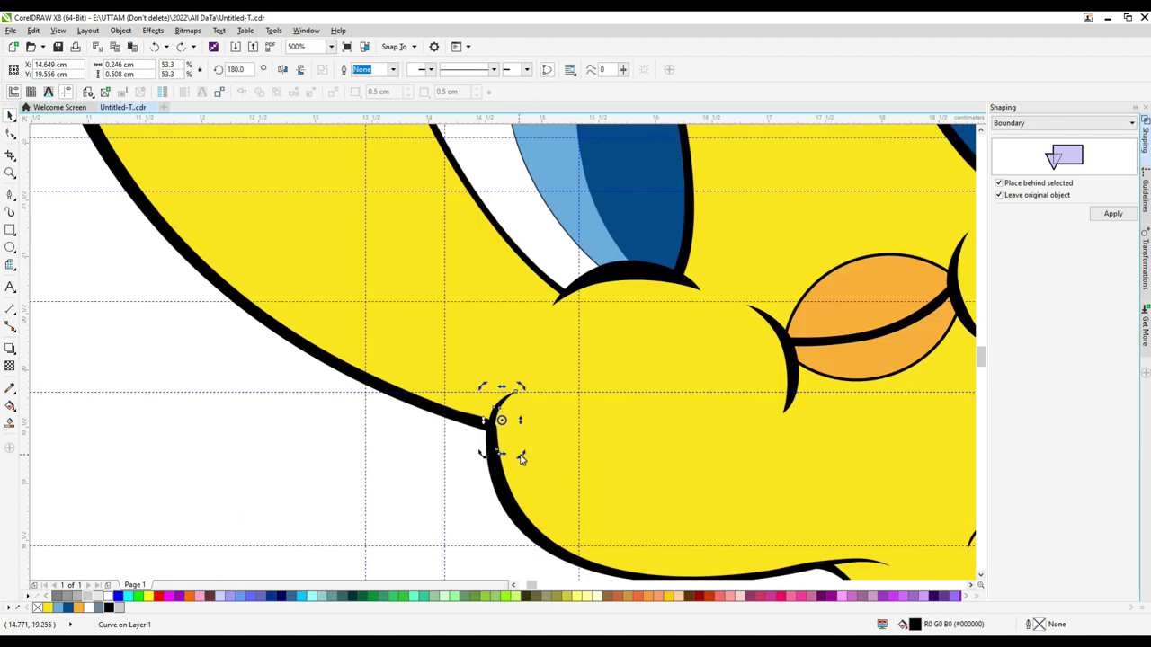
scroll(493, 398, "up", 1)
left_click_drag(502, 550, 506, 553)
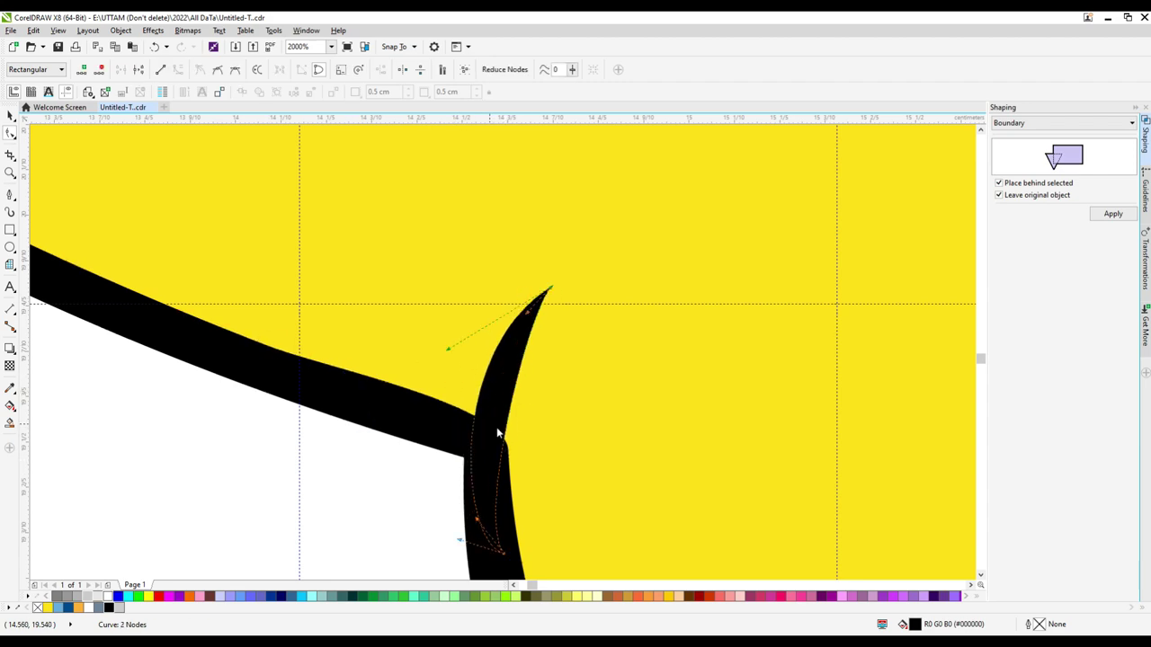
Step: Place a matching crease at the right cheek's upper notch and merge both cheek creases into the head outline
scroll(499, 477, "down", 4)
scroll(645, 358, "up", 3)
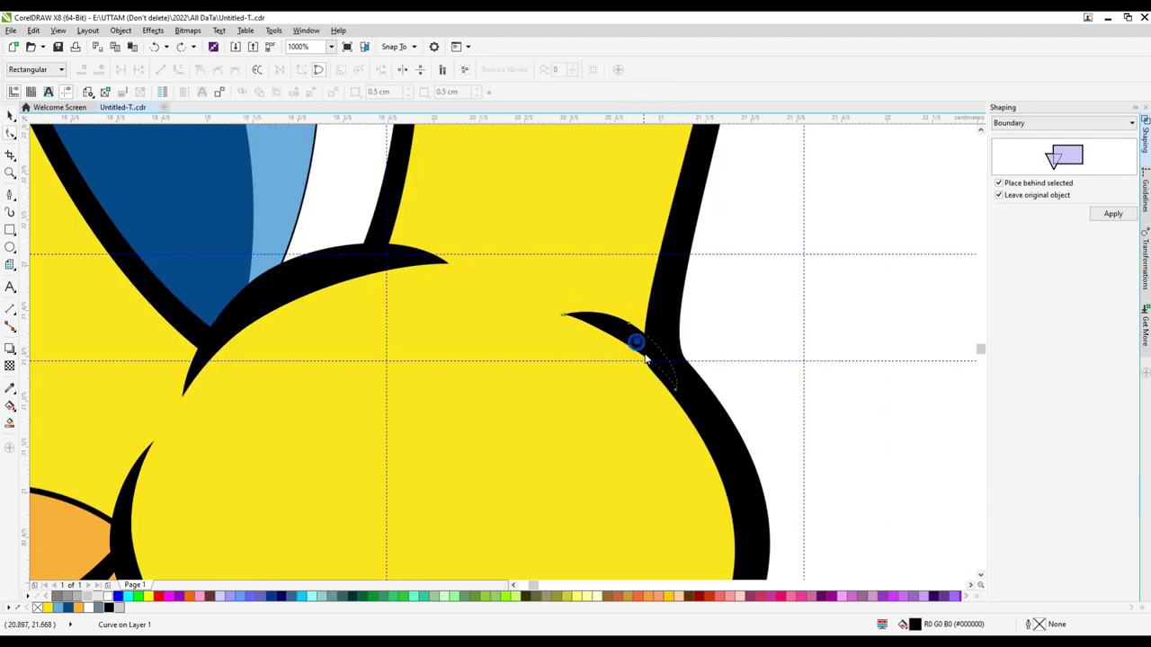
scroll(645, 358, "down", 2)
left_click(11, 132)
scroll(354, 441, "up", 3)
scroll(452, 416, "down", 3)
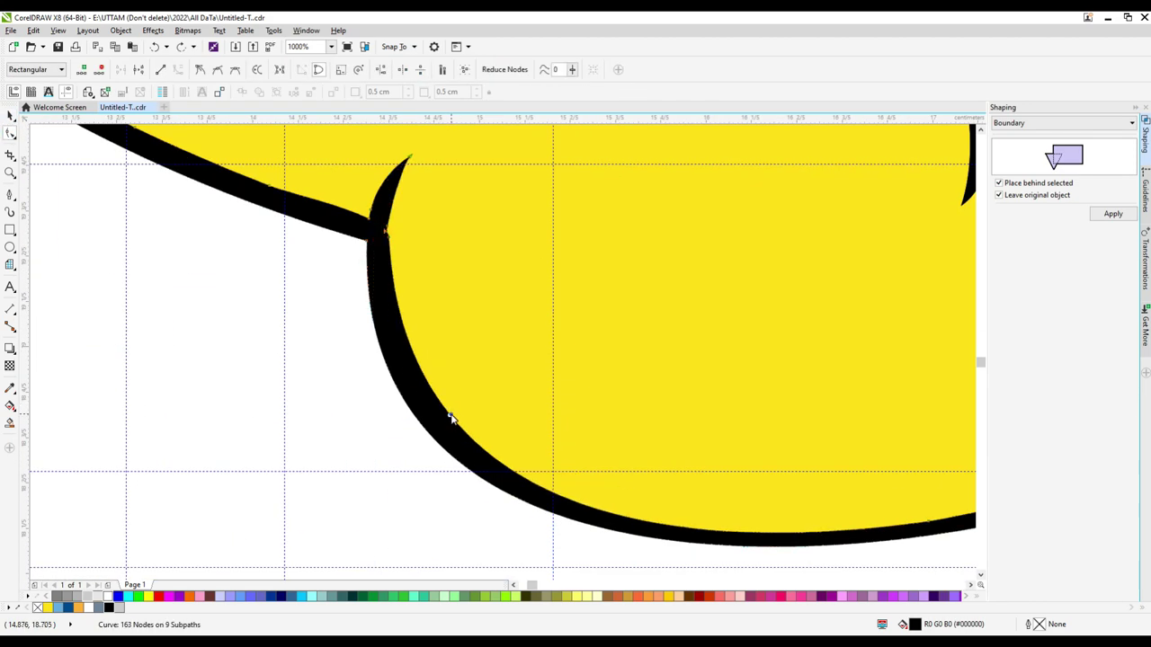
Step: Delete surplus nodes on the inner edge of the right cheek's outline and slim the line down to the chin crease
scroll(469, 401, "down", 2)
scroll(605, 212, "up", 1)
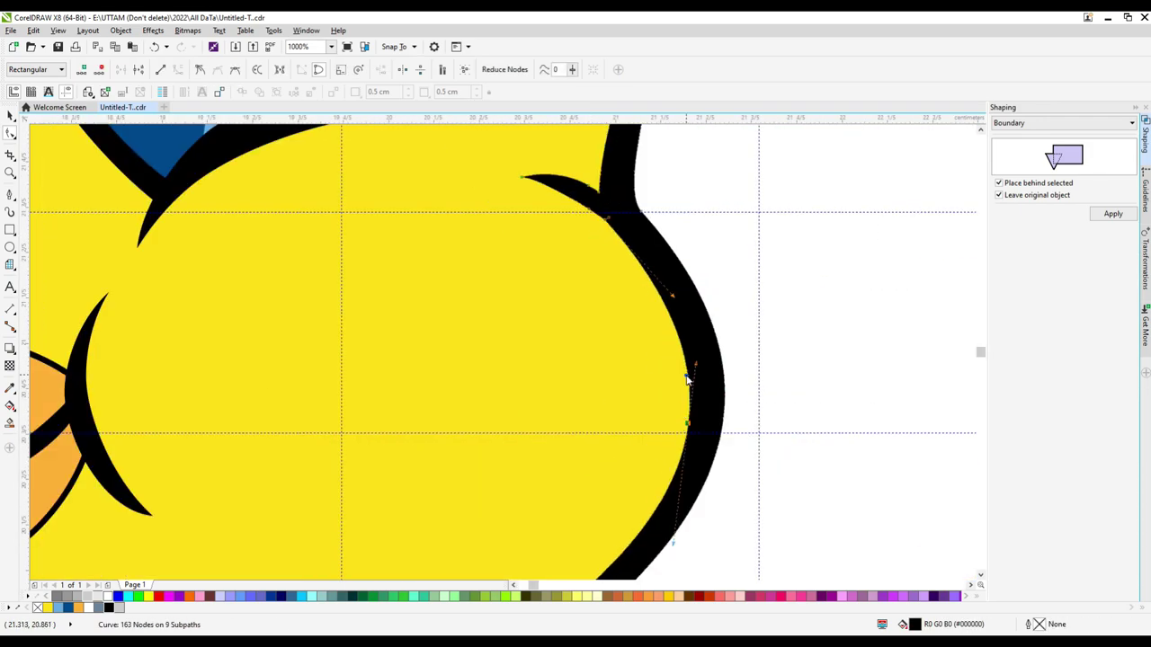
key("Delete")
scroll(526, 200, "up", 1)
scroll(539, 269, "down", 2)
scroll(732, 360, "up", 2)
scroll(590, 459, "down", 1)
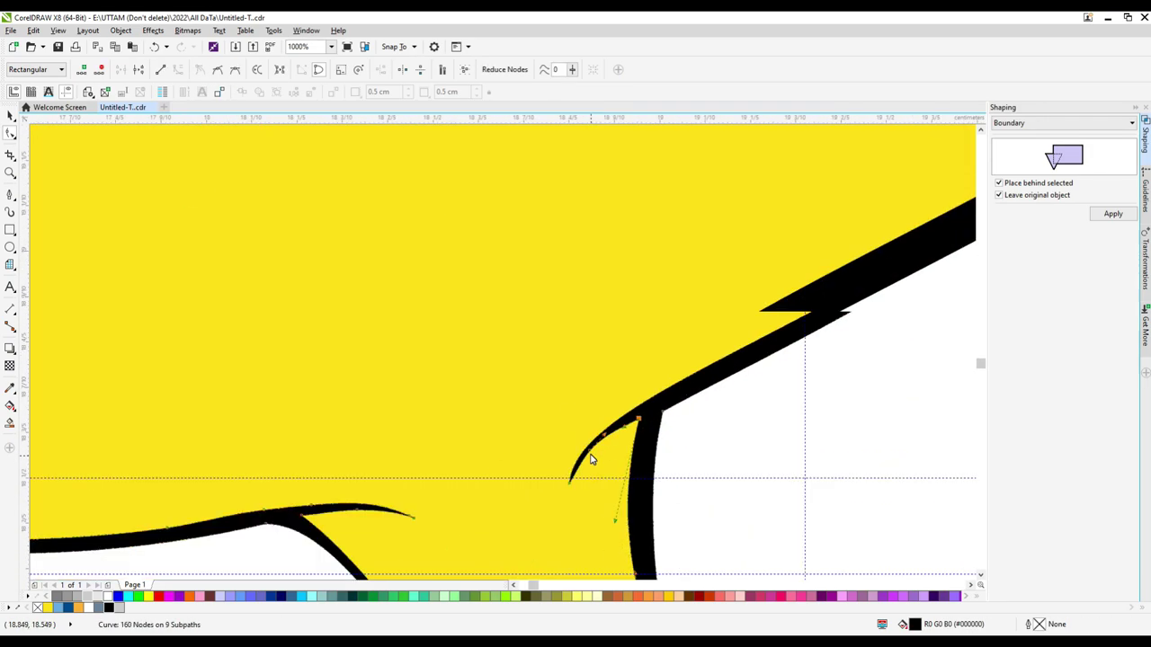
Step: Slim the right cheek's upper crease and taper its tip to a fine point
scroll(591, 459, "down", 1)
left_click(727, 357)
scroll(761, 368, "up", 1)
scroll(770, 357, "down", 1)
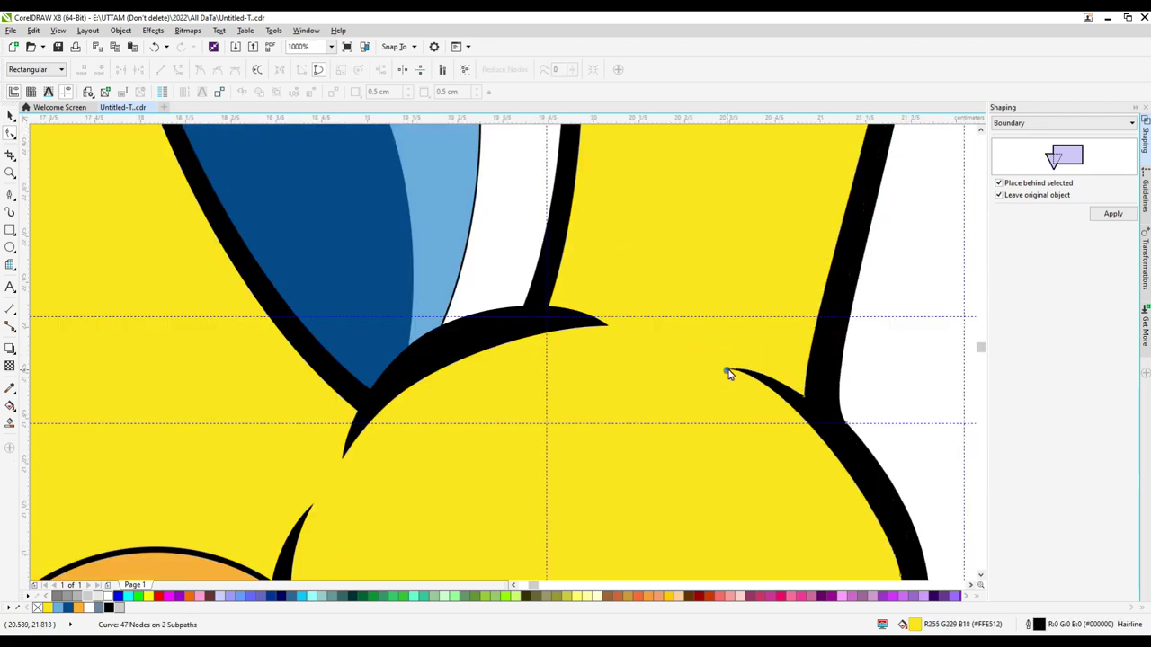
Step: Delete surplus nodes on the inner edge of the left cheek's outline and slim the line running down from its crease
scroll(797, 398, "down", 5)
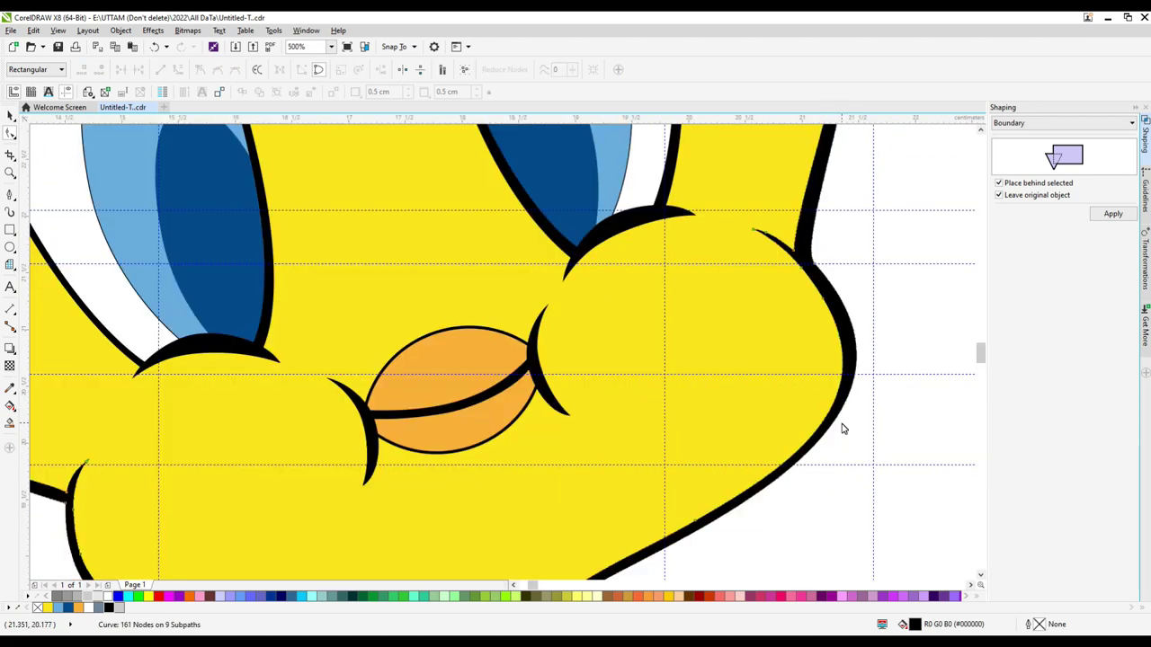
scroll(388, 419, "up", 4)
scroll(372, 491, "down", 2)
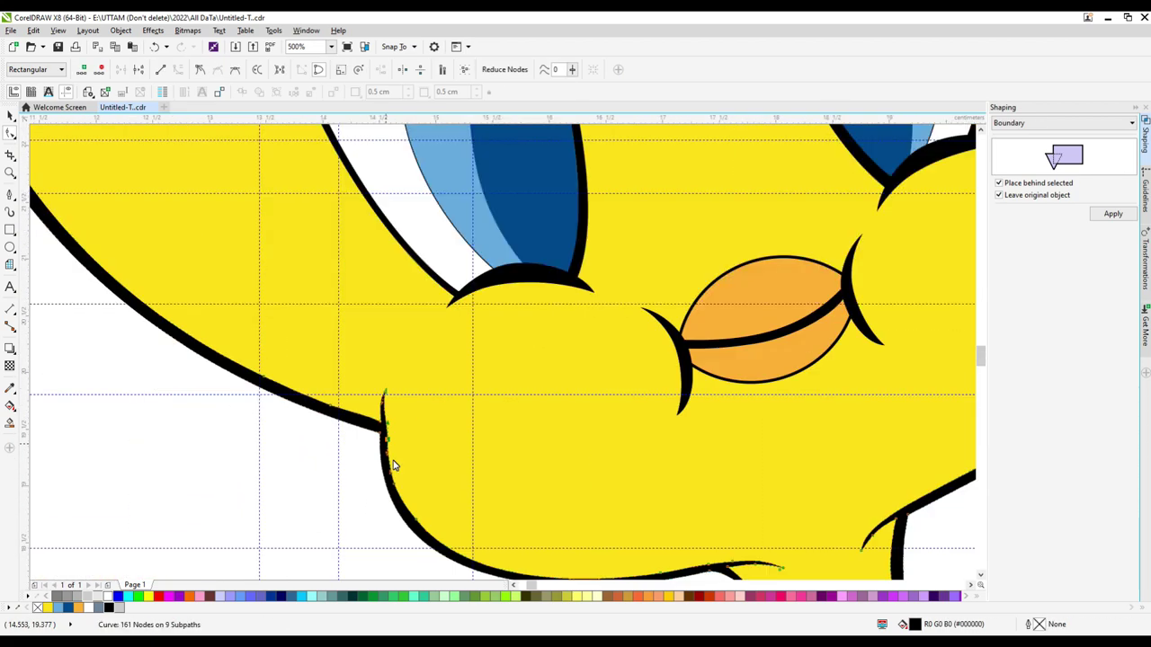
scroll(375, 342, "up", 3)
scroll(402, 333, "down", 1)
scroll(406, 333, "down", 2)
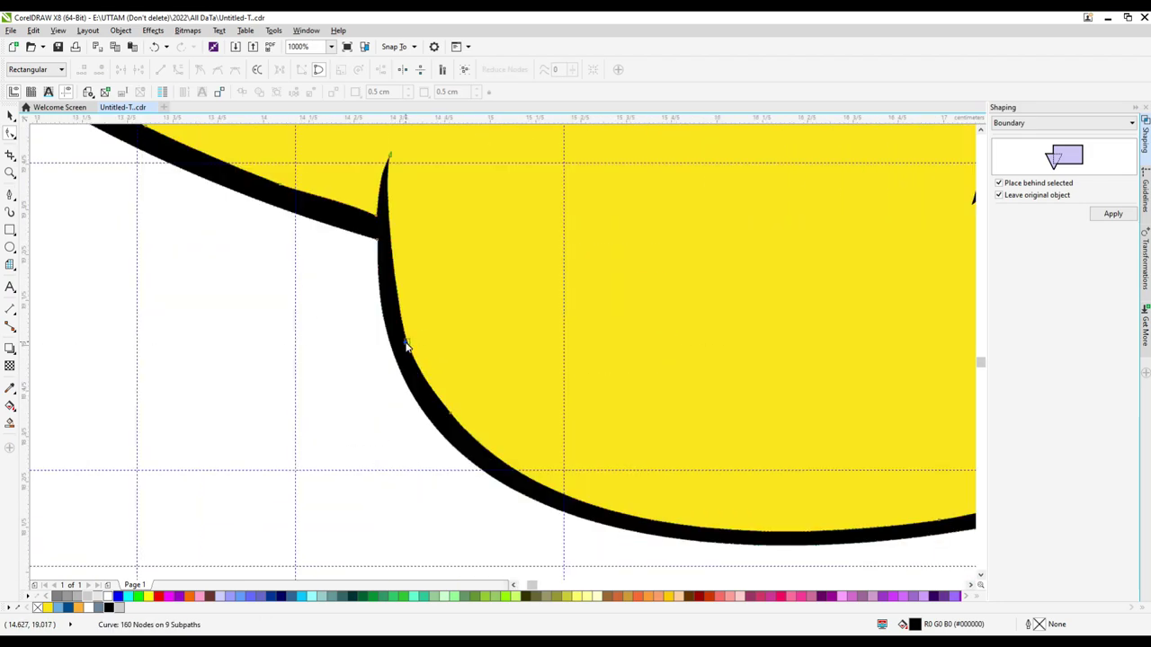
scroll(411, 219, "up", 2)
left_click(441, 425)
Step: Reshape the lower edge of the head outline where it runs into the left cheek notch
scroll(249, 228, "down", 3)
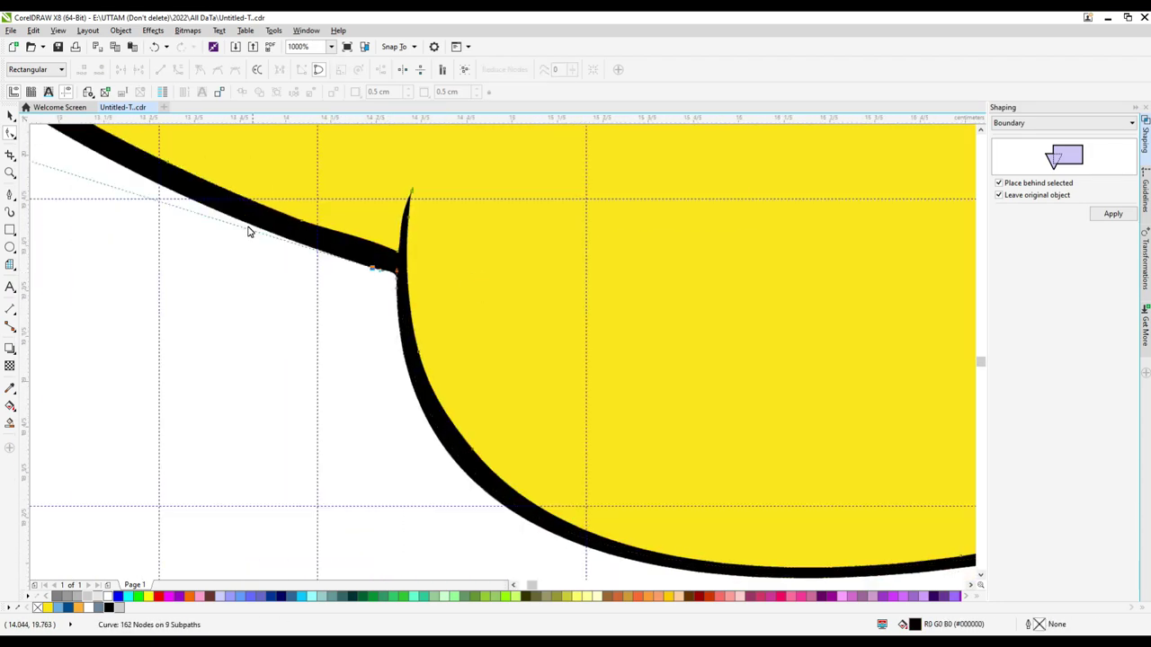
scroll(225, 259, "up", 2)
scroll(630, 410, "down", 5)
scroll(620, 335, "up", 2)
Step: Copy the right beak-corner crease to the notch between back and rump, scaling it to about 61.1% by 82.4% and rotating it to fit
key("space")
left_click(651, 306)
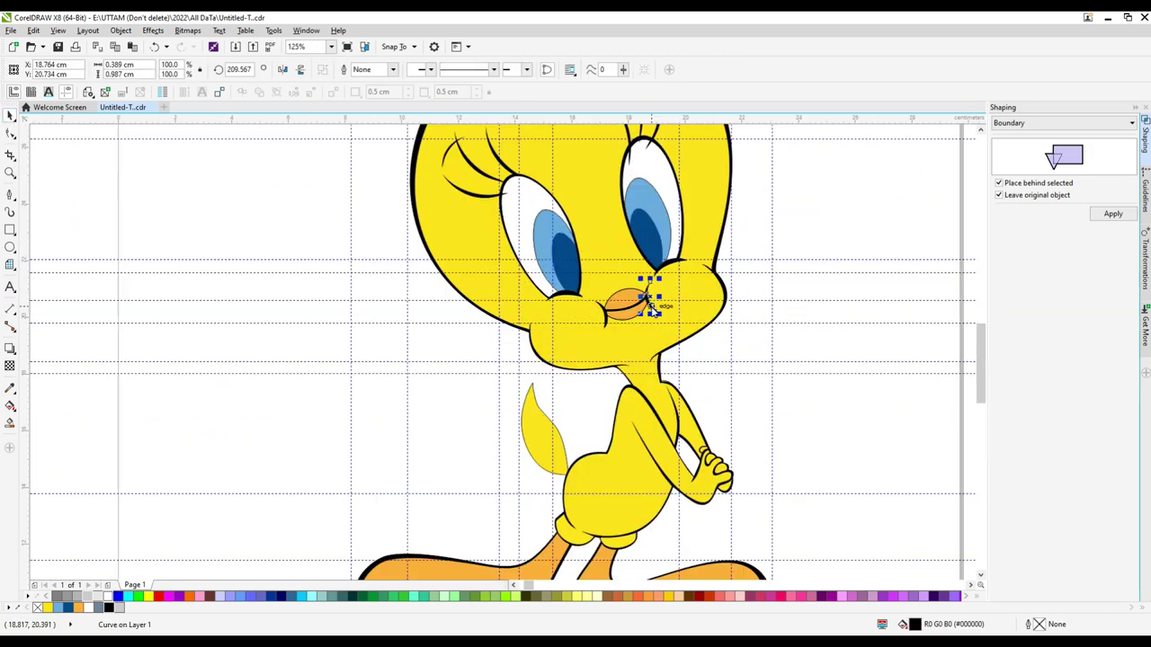
scroll(651, 406, "up", 2)
scroll(629, 415, "up", 1)
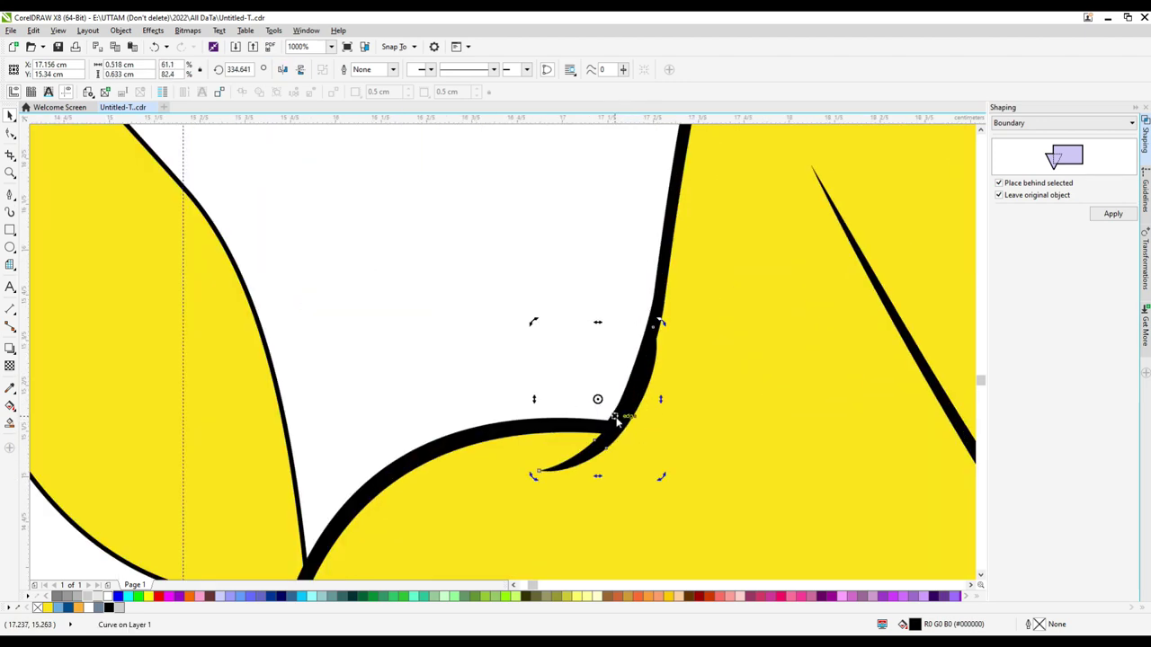
scroll(668, 296, "up", 1)
Step: Reshape the crease at the back notch so that it blends smoothly into the back outline
key("F10")
scroll(642, 416, "down", 1)
scroll(702, 389, "up", 1)
left_click_drag(709, 387, 702, 389)
scroll(720, 390, "down", 2)
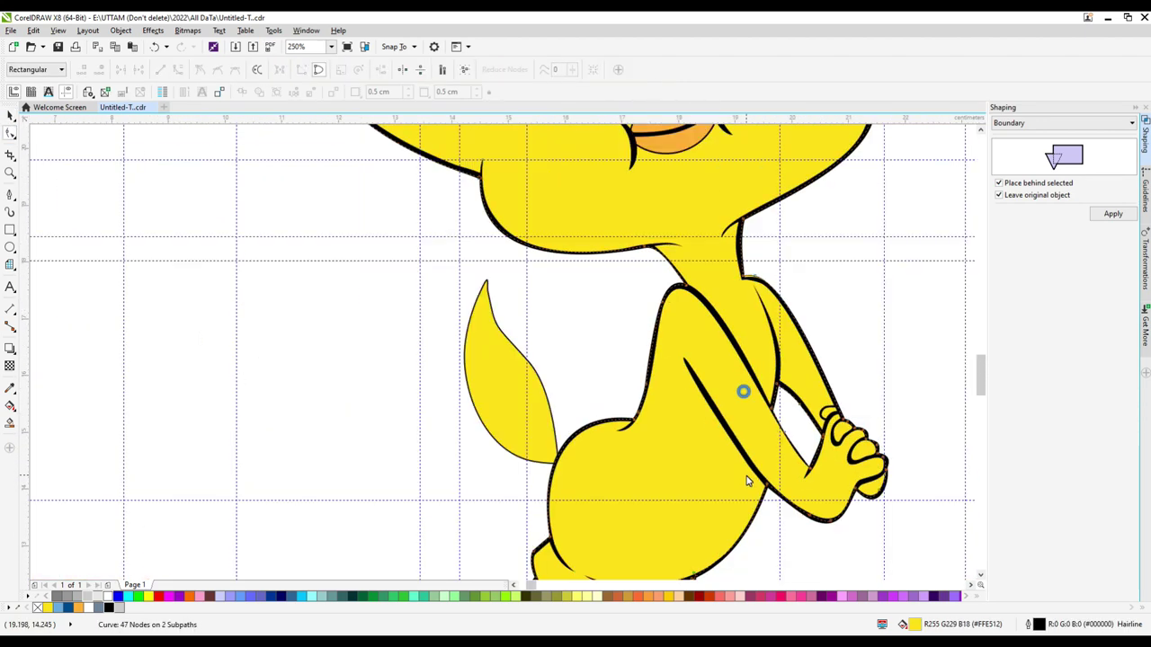
Step: Adjust the yellow fill's nodes along the right cheek and jaw so its edge lies under the black outline
scroll(860, 540, "up", 2)
scroll(844, 363, "down", 1)
scroll(843, 363, "down", 1)
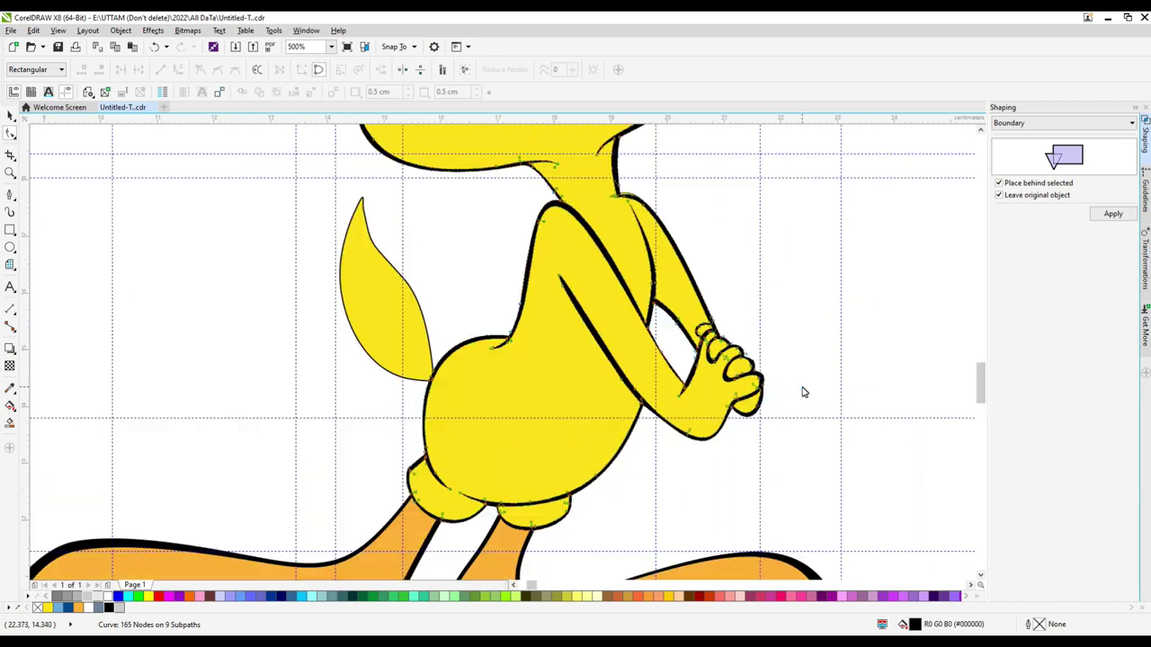
scroll(889, 314, "up", 2)
left_click(877, 345)
scroll(821, 365, "down", 2)
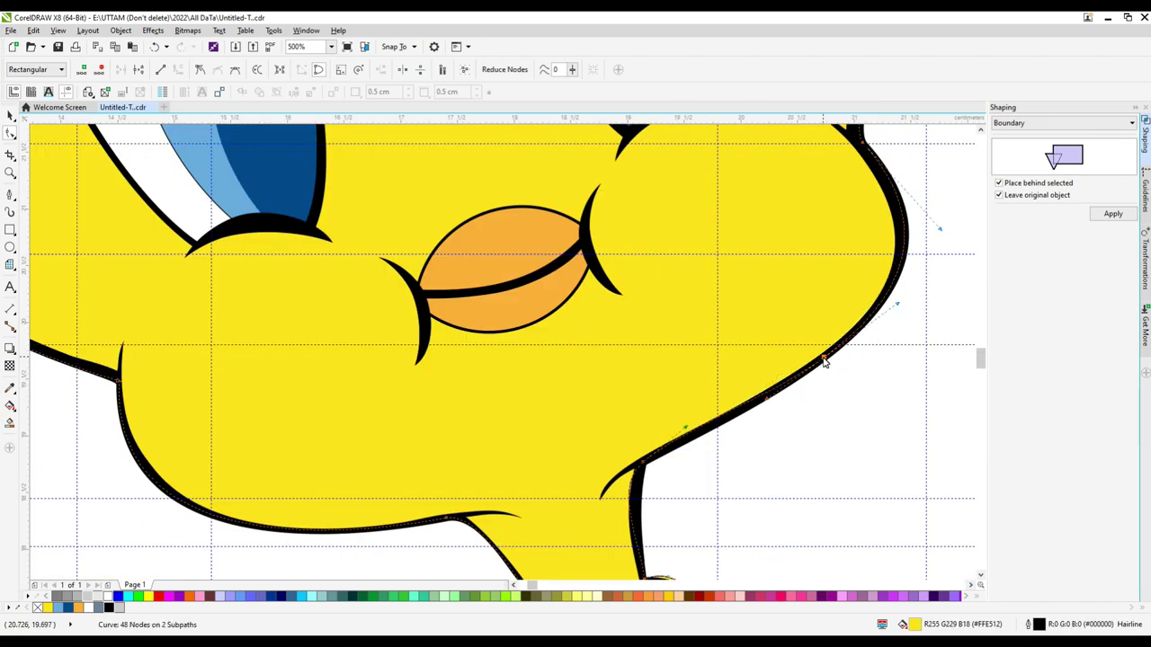
scroll(706, 442, "up", 1)
scroll(534, 406, "down", 2)
Step: Build a tapered black tail outline from a copy of the tail scaled to about 93% and slightly rotated
key("space")
left_click(576, 301)
scroll(560, 270, "up", 1)
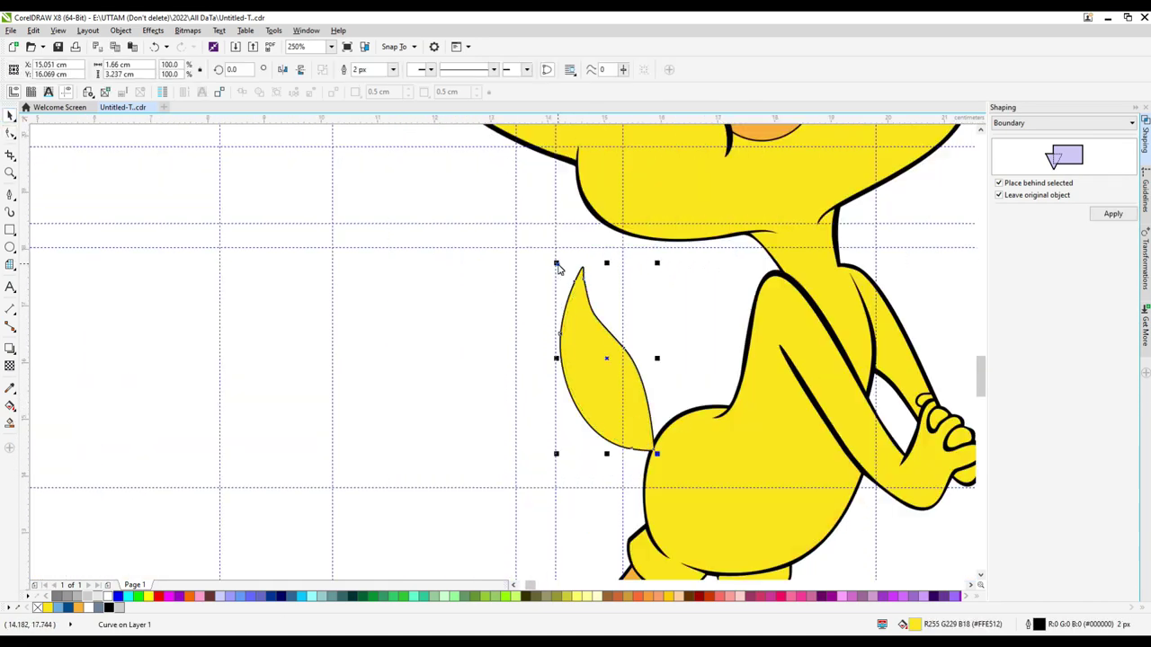
left_click(10, 116)
scroll(540, 366, "up", 1)
left_click_drag(742, 558, 539, 228)
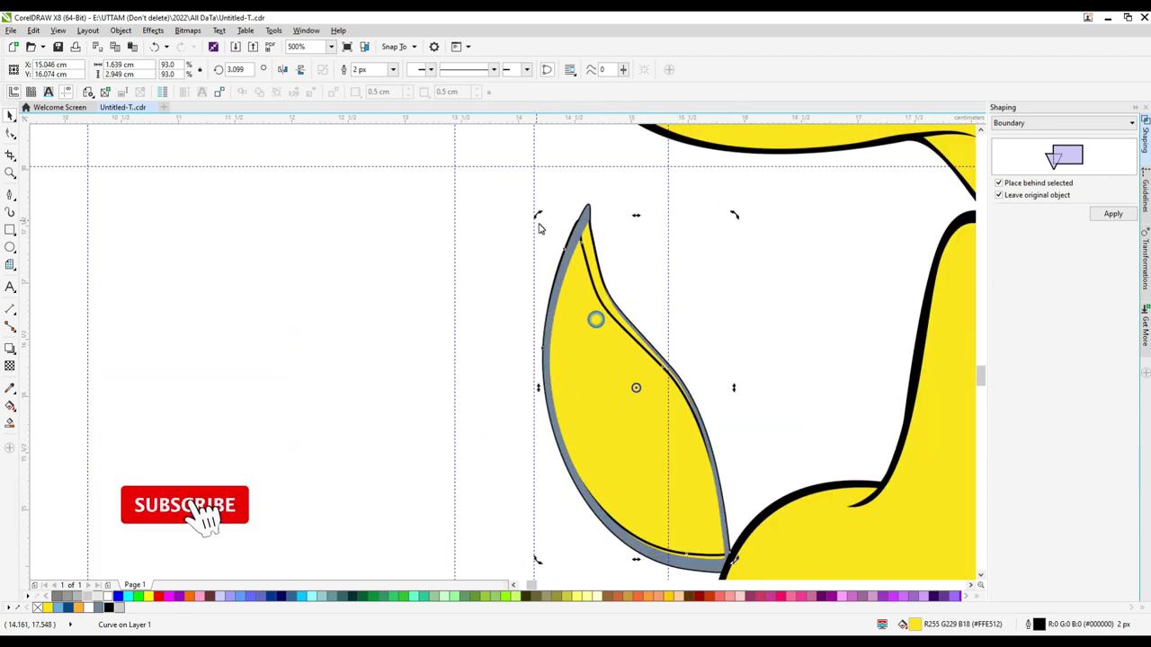
key("Escape")
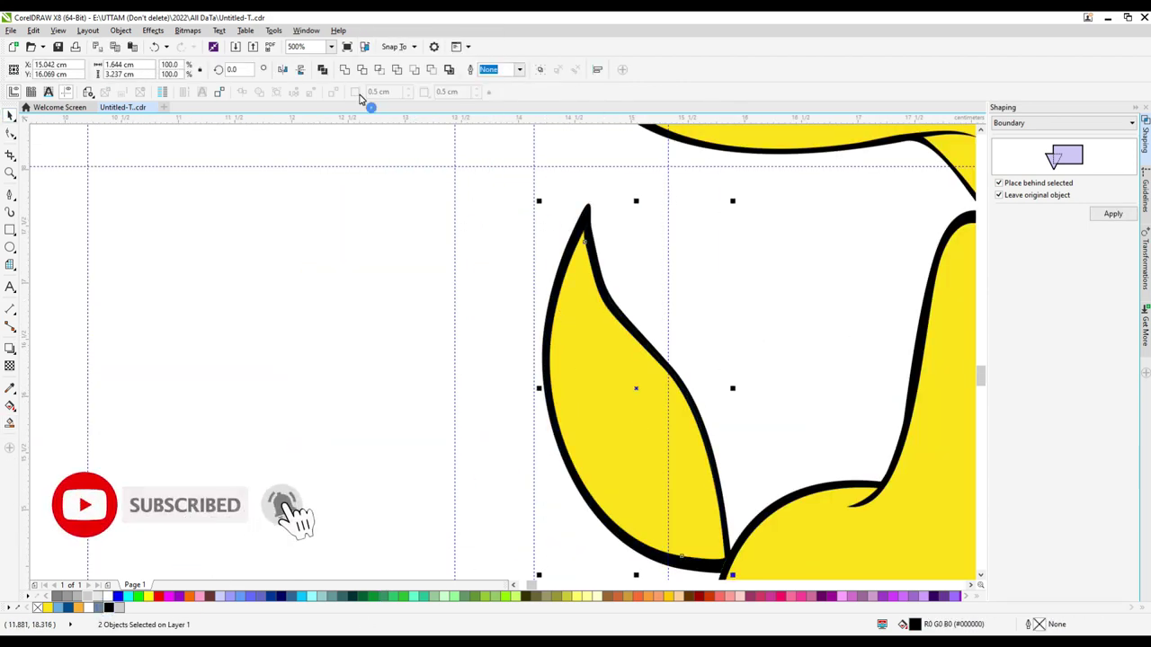
Step: Refine the nodes of the far arm's inner outline between the chest and the clasped hands
scroll(411, 326, "down", 3)
scroll(841, 431, "up", 6)
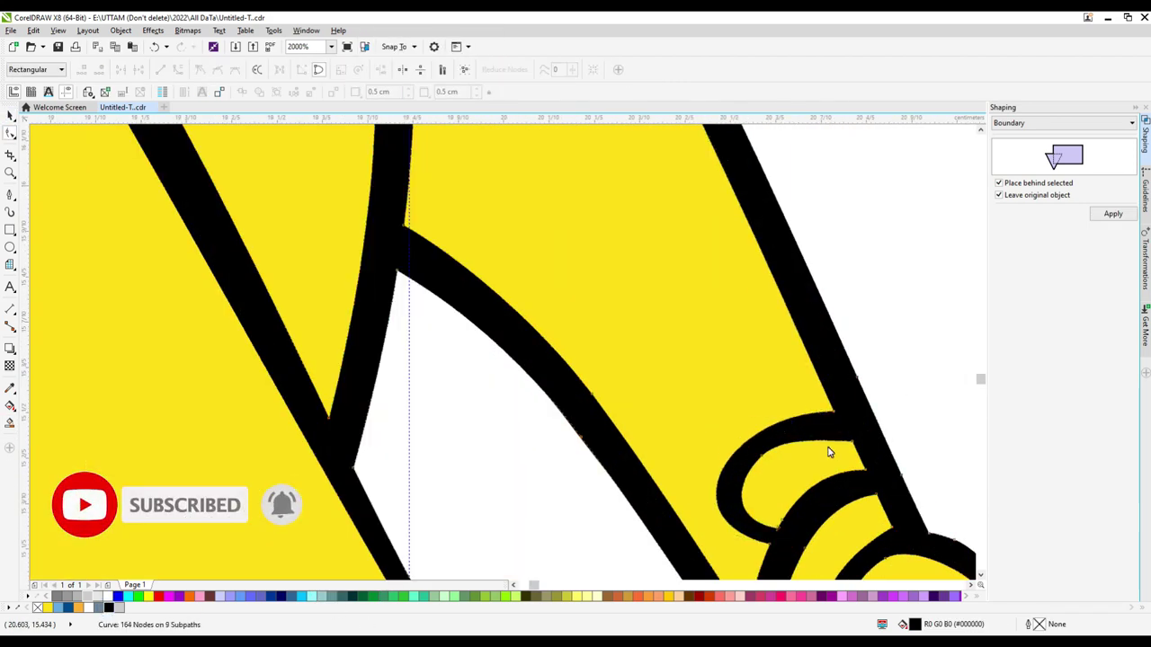
scroll(829, 453, "down", 8)
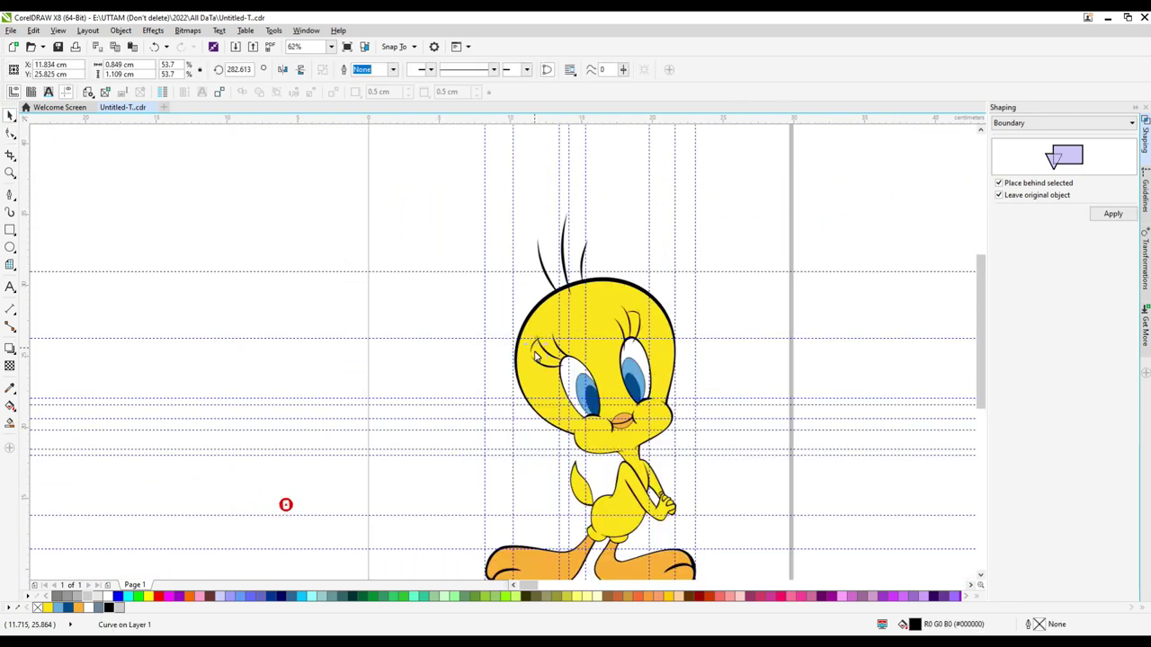
Step: Copy a left-eye lash onto the chest as a crease, scaling it to about 35.7% and rotating it to follow the chest line
scroll(630, 476, "up", 3)
left_click(630, 477)
scroll(638, 478, "up", 2)
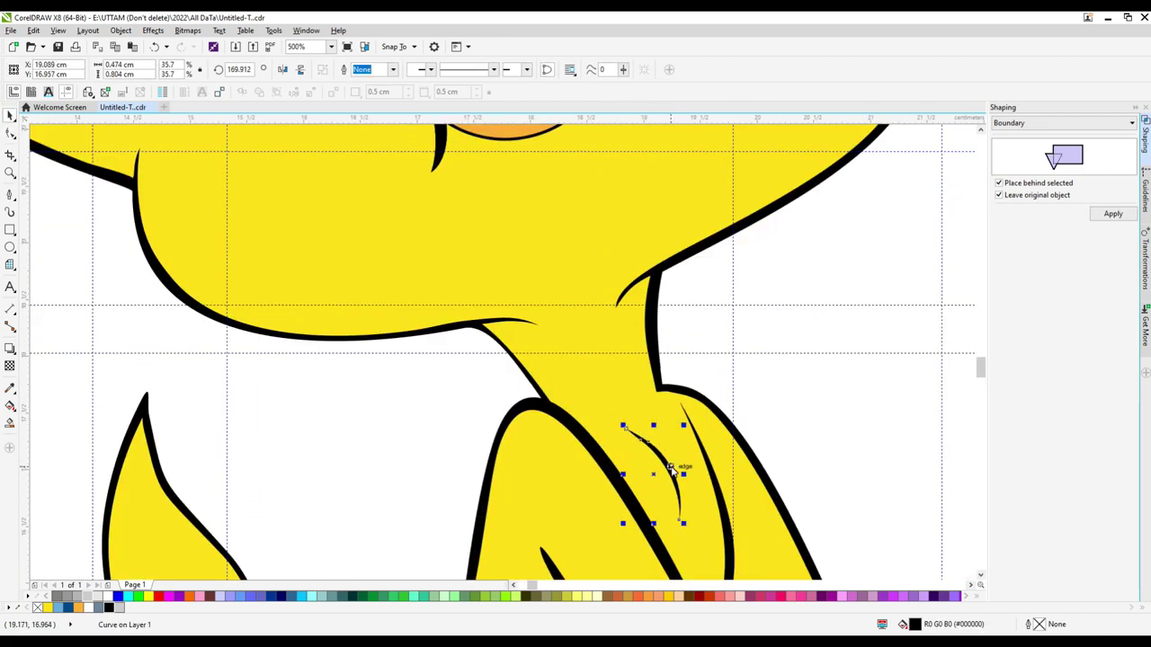
Step: Reshape the upper end of the chest line beside the crease and taper it to a point
double_click(701, 472)
key("ctrl+z")
scroll(720, 493, "up", 1)
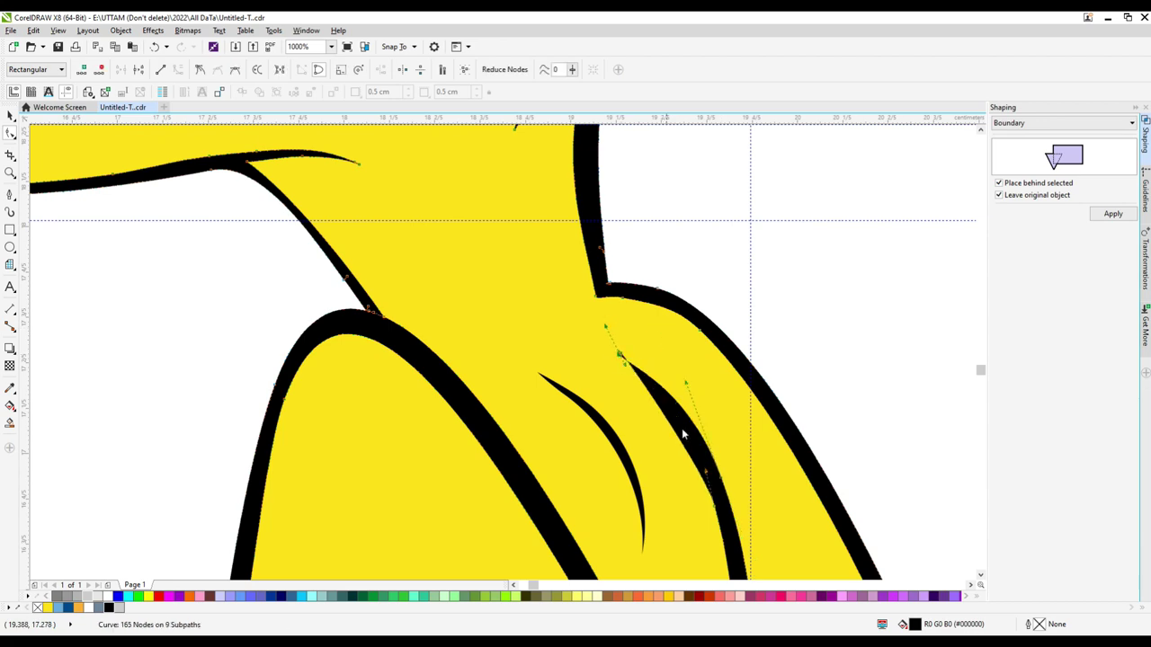
scroll(682, 430, "up", 1)
left_click_drag(602, 238, 615, 241)
scroll(670, 378, "down", 5)
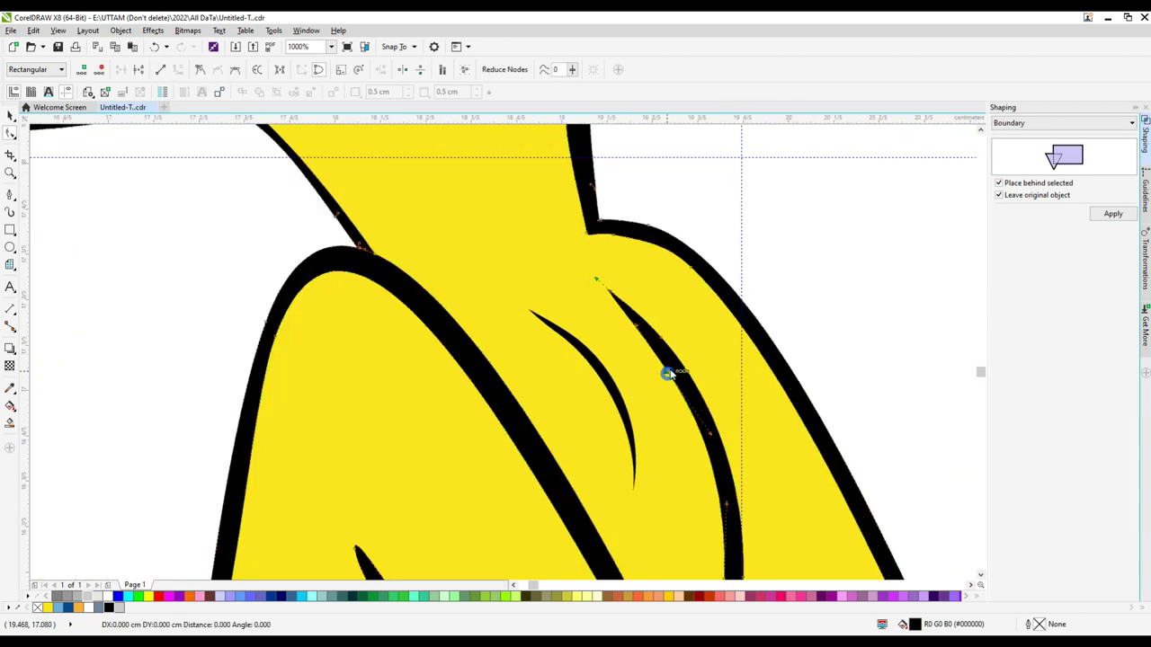
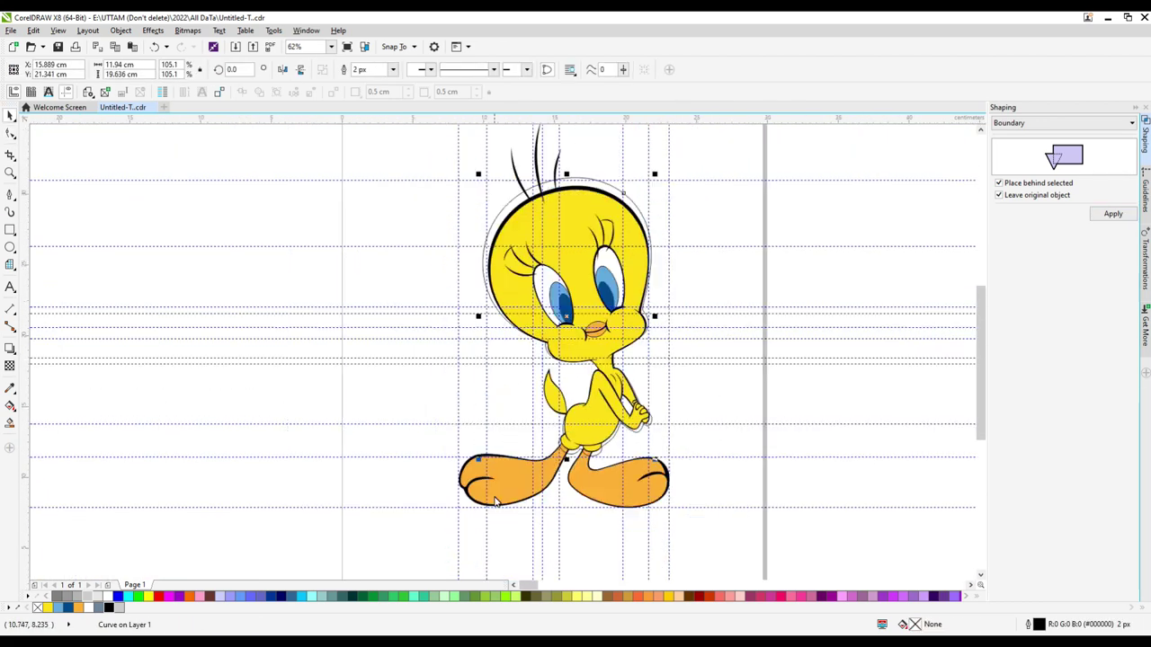
Step: Enlarge unfilled 2 px copies of both feet as surrounding contours, scaling and rotating the left one to about 110.5% and 3.8°
scroll(530, 522, "up", 2)
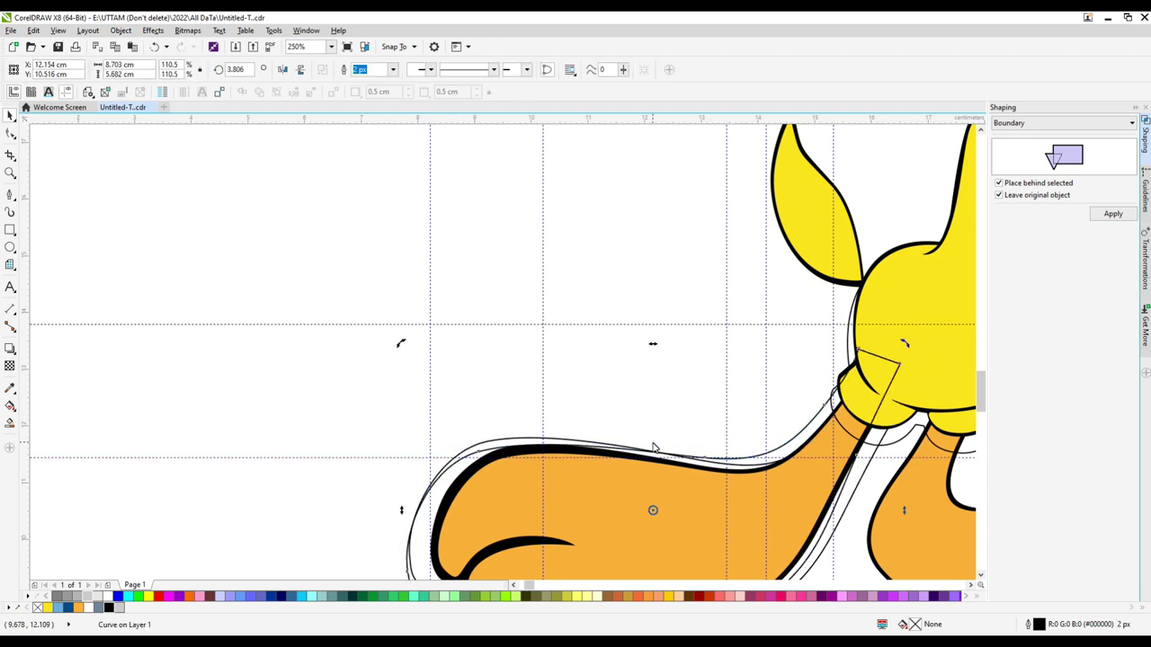
left_click_drag(432, 422, 445, 435)
scroll(986, 303, "down", 3)
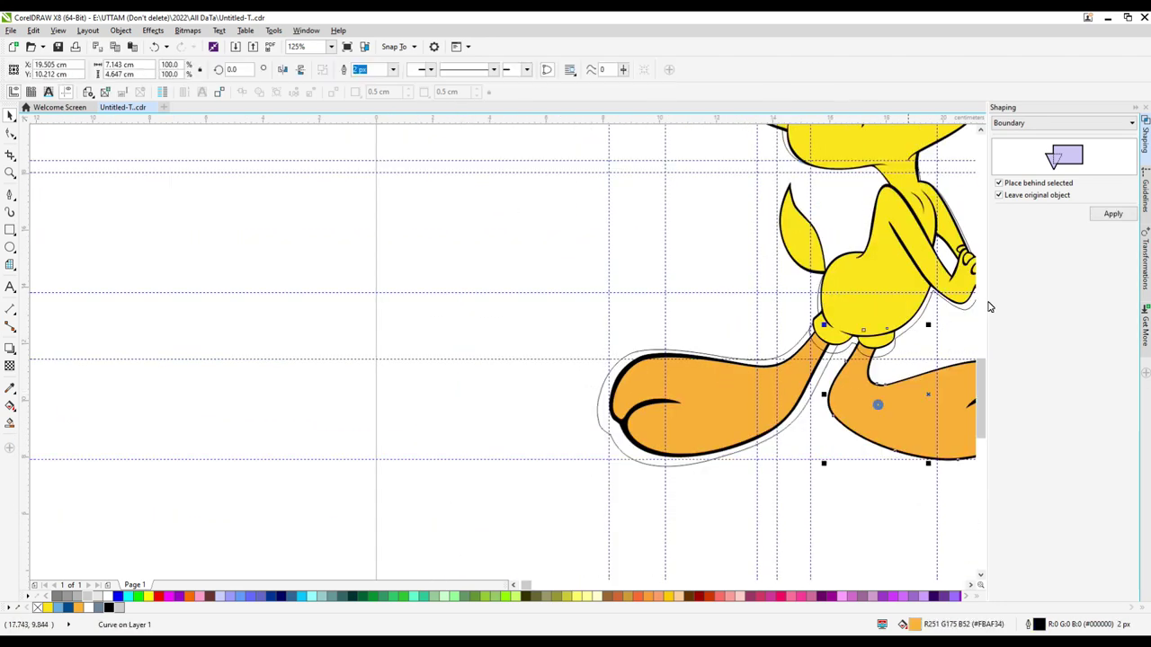
scroll(710, 378, "up", 2)
scroll(690, 358, "up", 2)
Step: Scale an unfilled copy of the tail to 118.2% and fit it as a contour around the tail
left_click(737, 324)
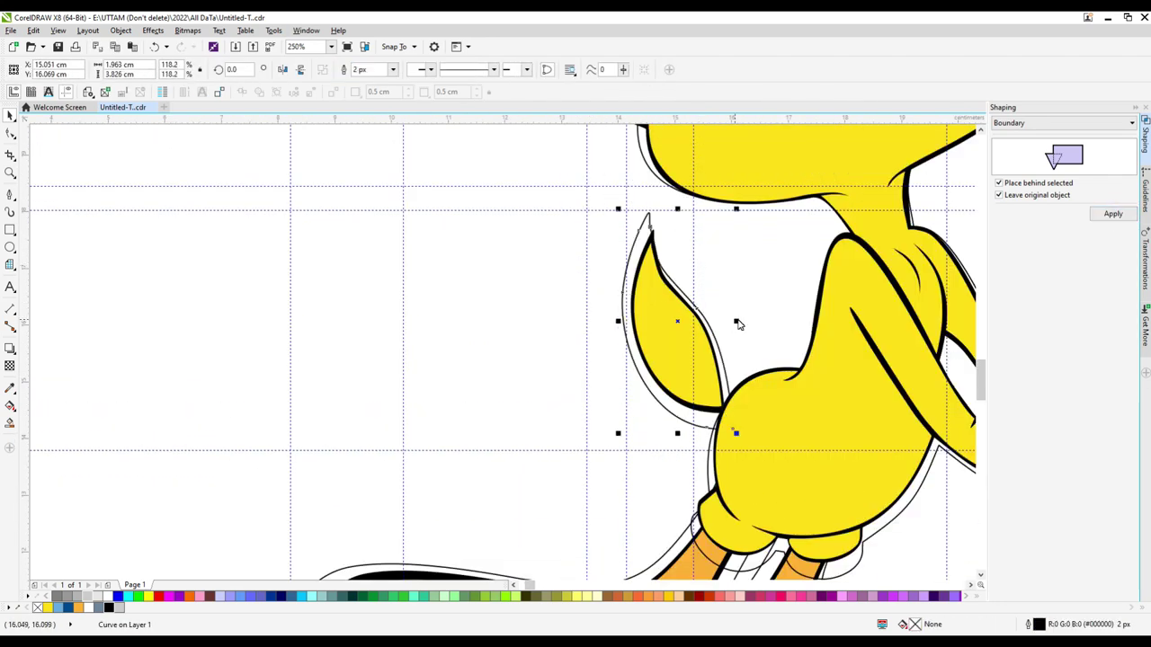
scroll(737, 324, "down", 2)
scroll(693, 321, "up", 2)
scroll(694, 321, "down", 2)
scroll(820, 223, "up", 2)
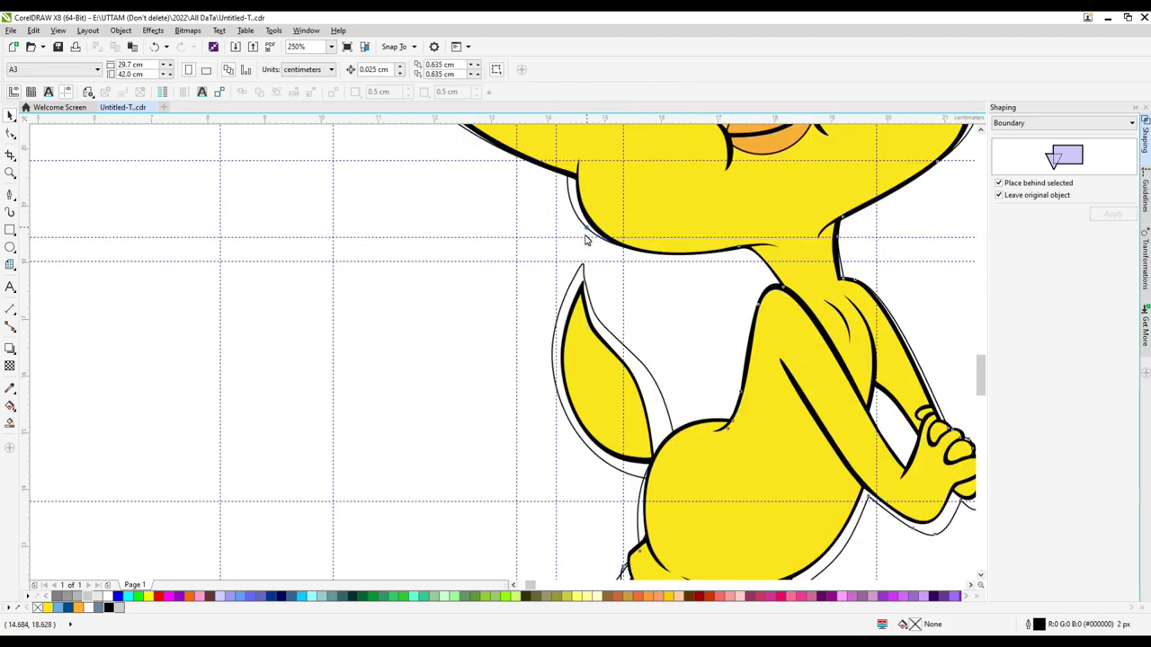
Step: Duplicate the body contour at 98.4%, offset it to cover the left side and belly, and merge it with the first contour
left_click(795, 444)
scroll(710, 369, "down", 3)
scroll(710, 369, "up", 2)
scroll(710, 369, "down", 4)
scroll(711, 369, "up", 3)
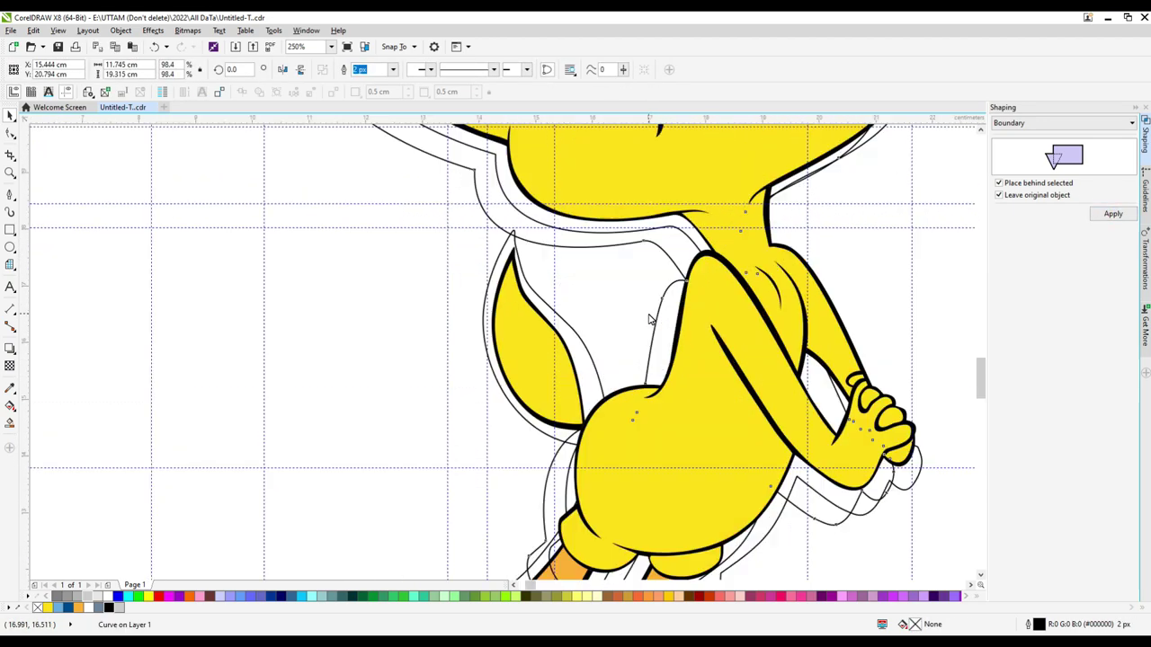
scroll(702, 351, "down", 1)
scroll(695, 337, "up", 1)
scroll(695, 337, "up", 2)
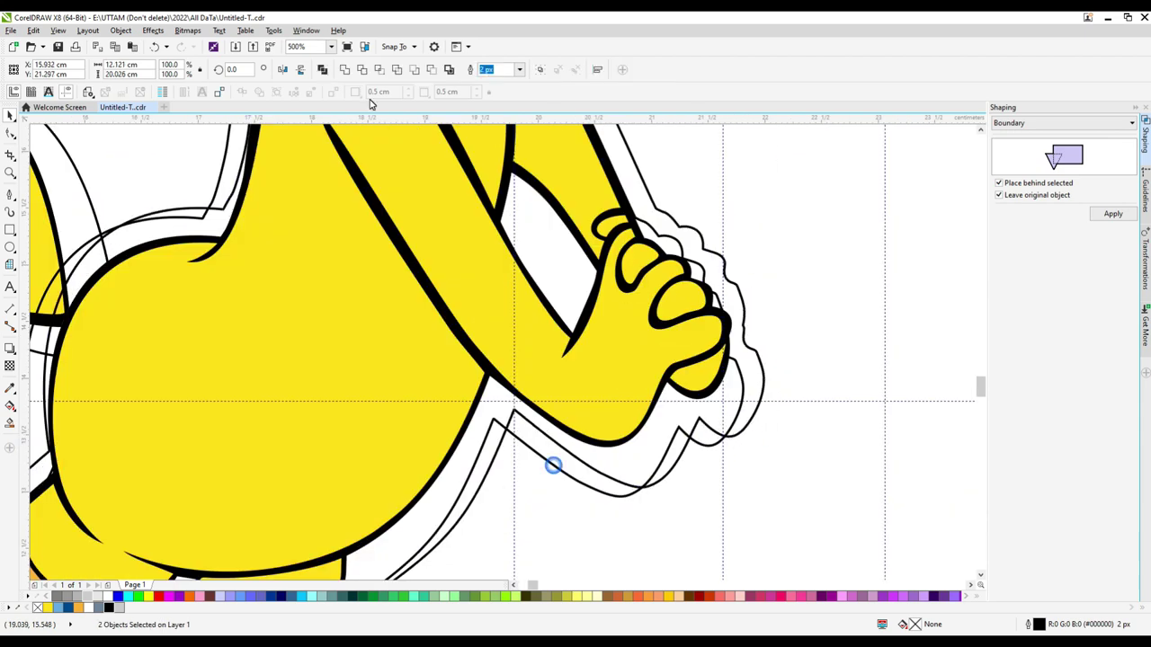
Step: Delete surplus contour nodes around the head and pull the curve into an even margin along its top and left side
scroll(552, 468, "down", 5)
key("F10")
scroll(578, 184, "up", 2)
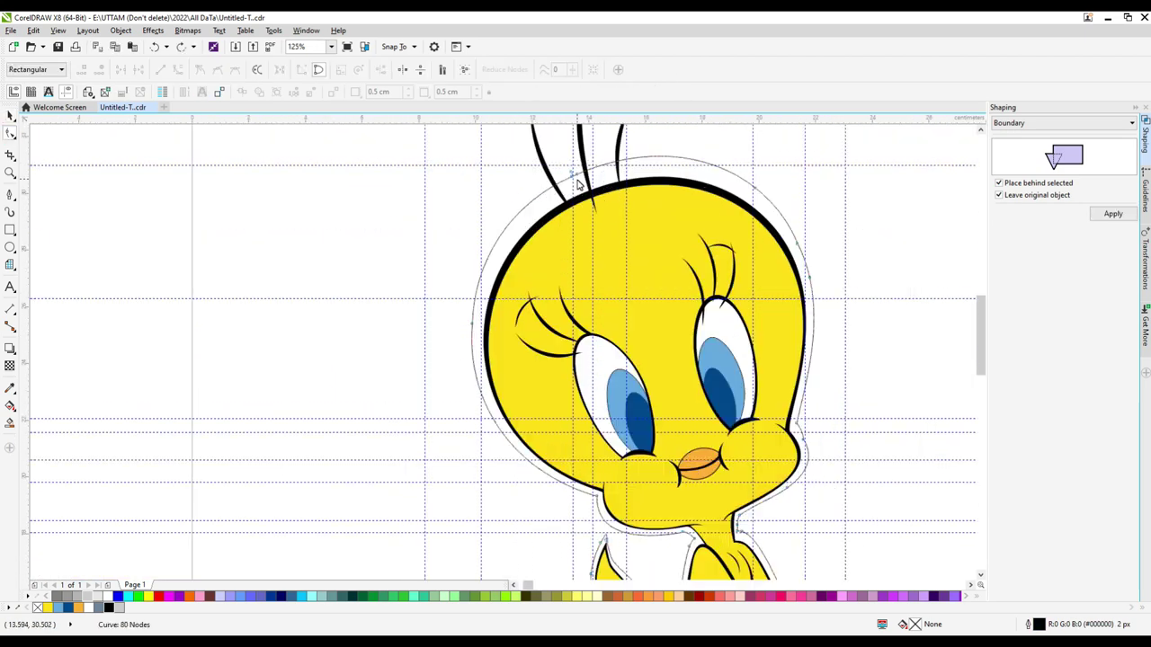
left_click_drag(745, 222, 676, 257)
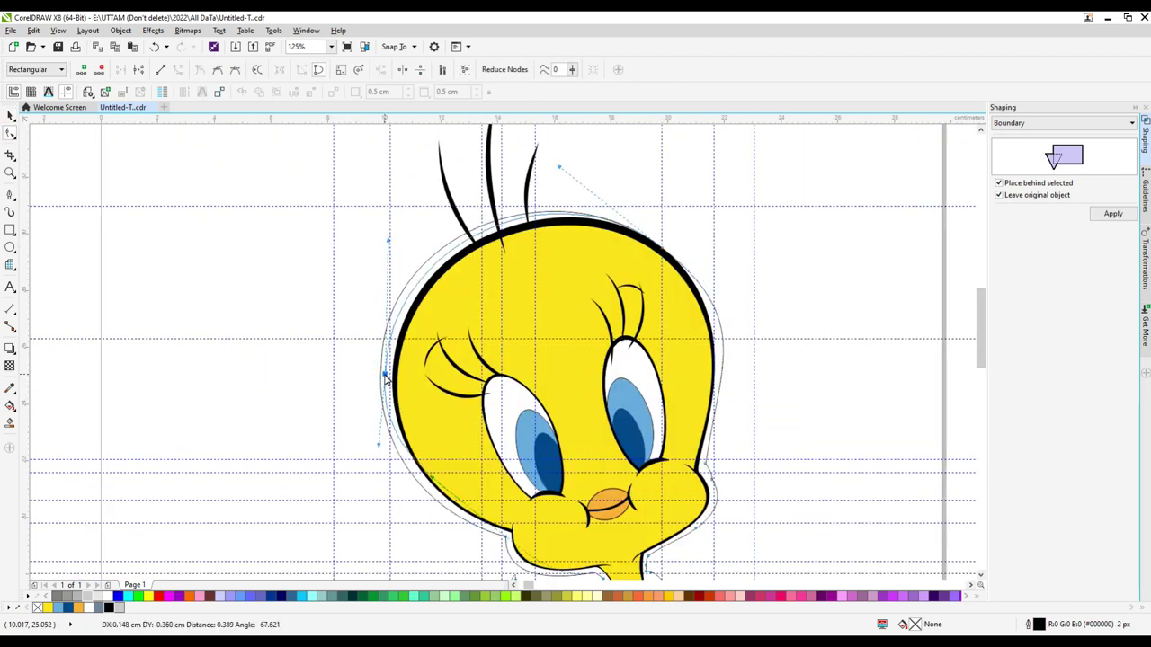
key("Delete")
Step: Remove surplus nodes from the contour around the clasped hands and smooth its bumps
scroll(450, 548, "up", 3)
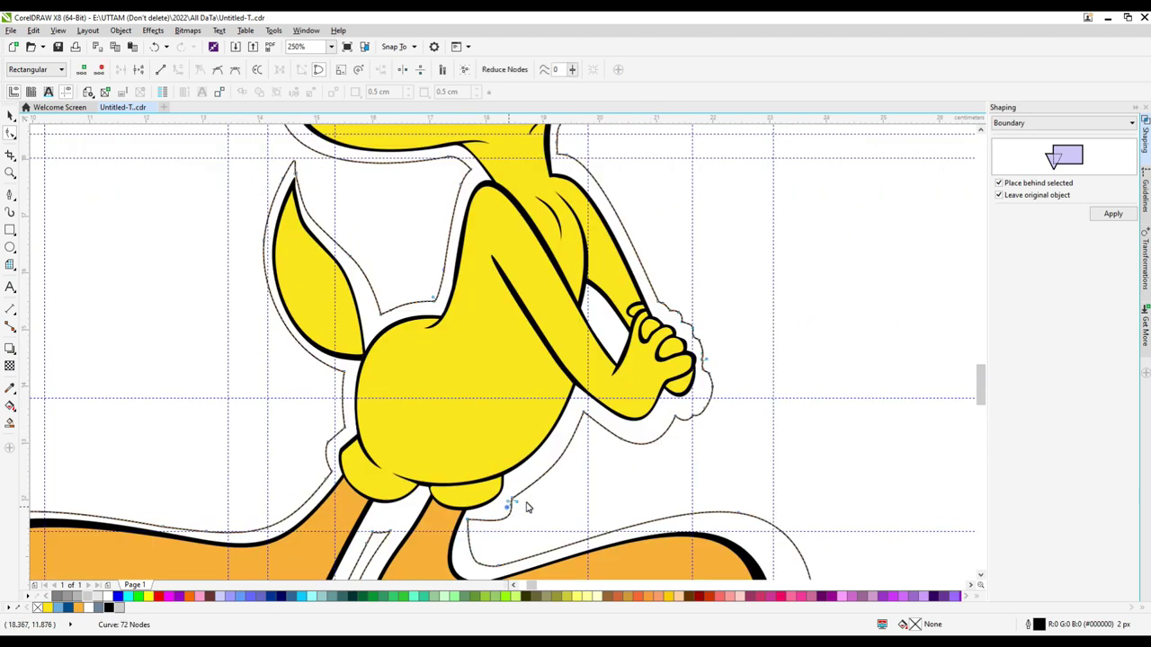
scroll(619, 438, "up", 2)
scroll(746, 342, "down", 2)
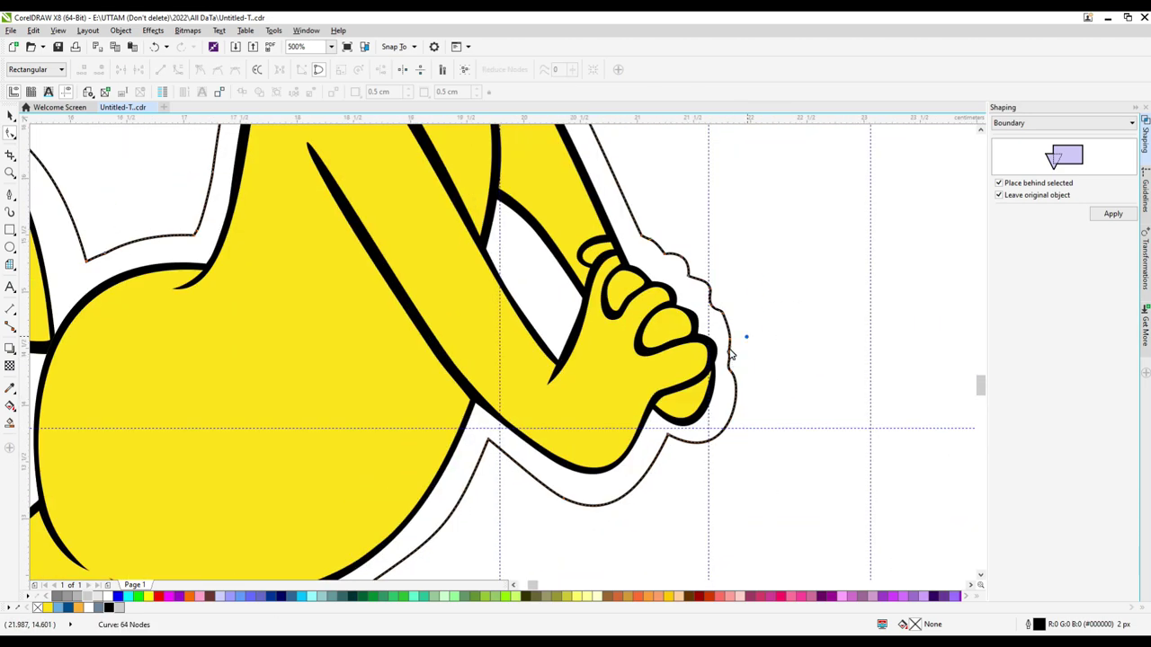
scroll(695, 351, "up", 2)
scroll(772, 440, "down", 2)
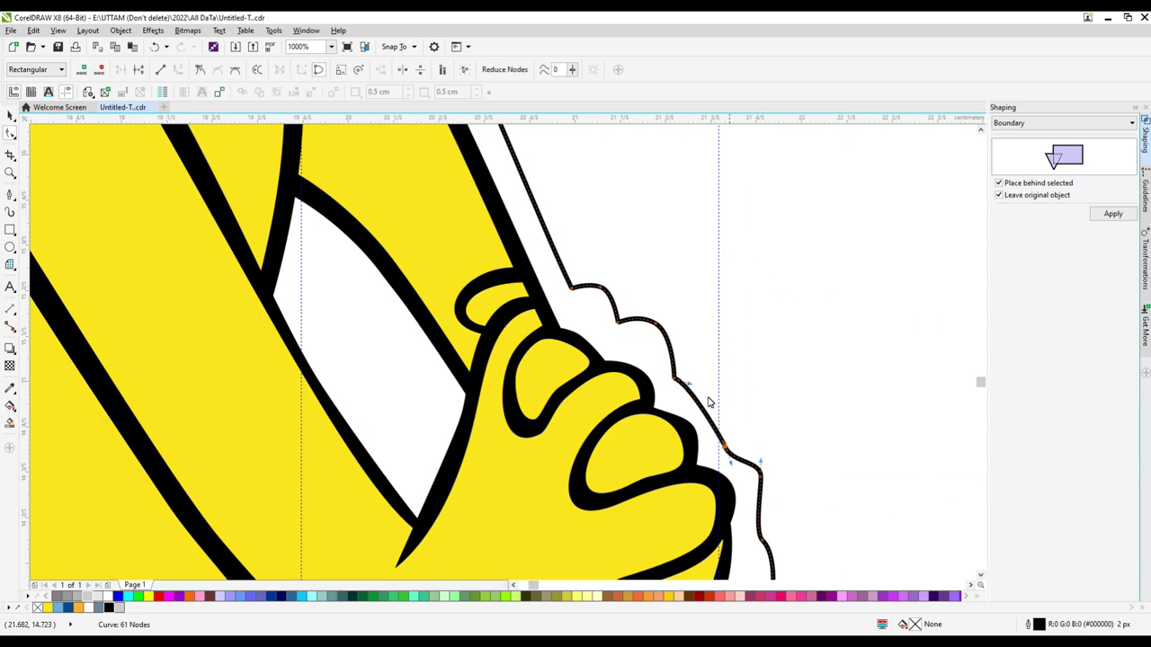
Step: Even out the contour at the right foot's ankle bend and reshape its upper end in the gap between the legs
scroll(710, 401, "down", 5)
scroll(634, 399, "up", 2)
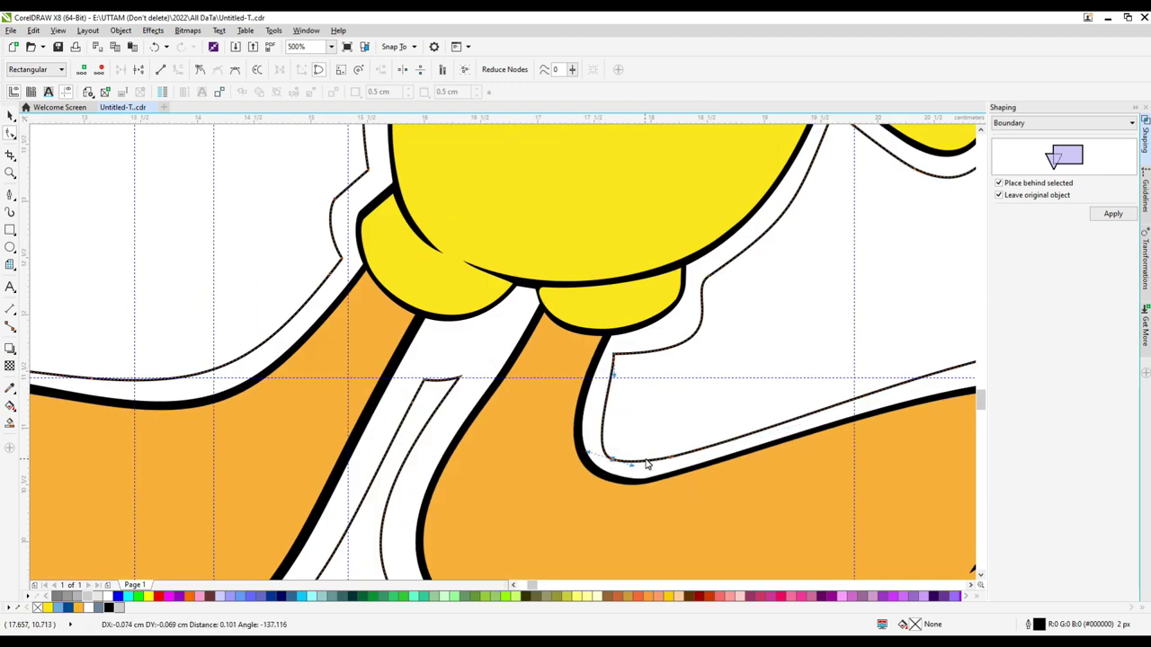
double_click(615, 358)
scroll(816, 449, "down", 2)
scroll(511, 265, "up", 4)
double_click(512, 265)
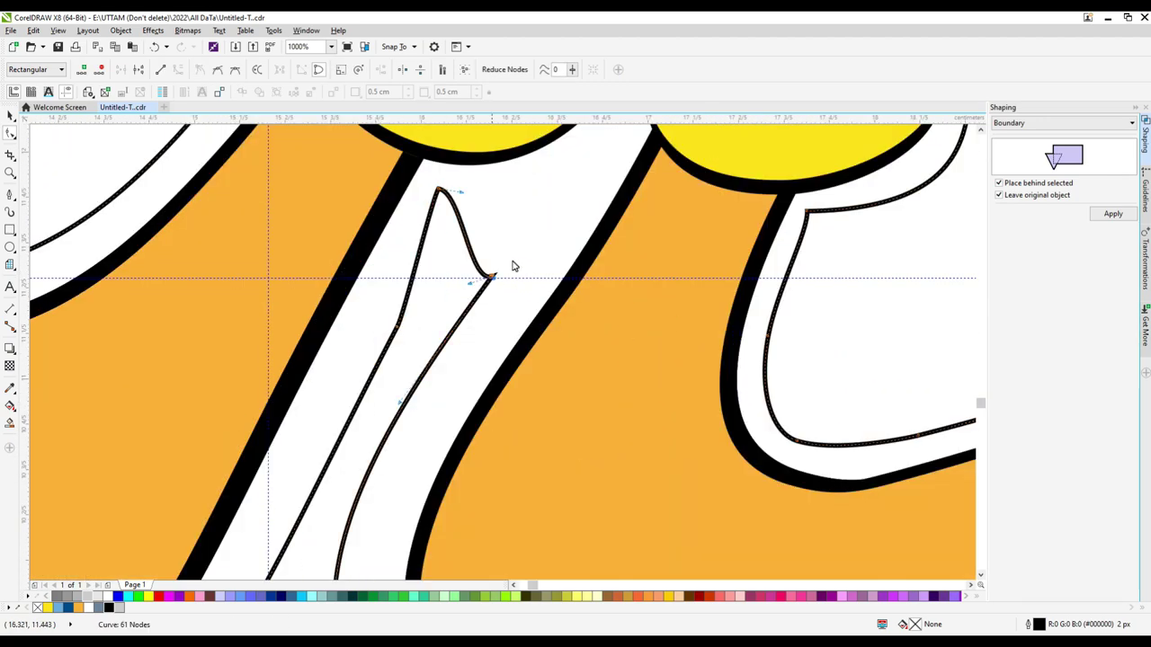
Step: Delete surplus nodes on the contour around the left foot's toes and smooth its curve
scroll(128, 341, "down", 4)
scroll(213, 341, "up", 3)
scroll(220, 447, "down", 3)
scroll(221, 447, "up", 2)
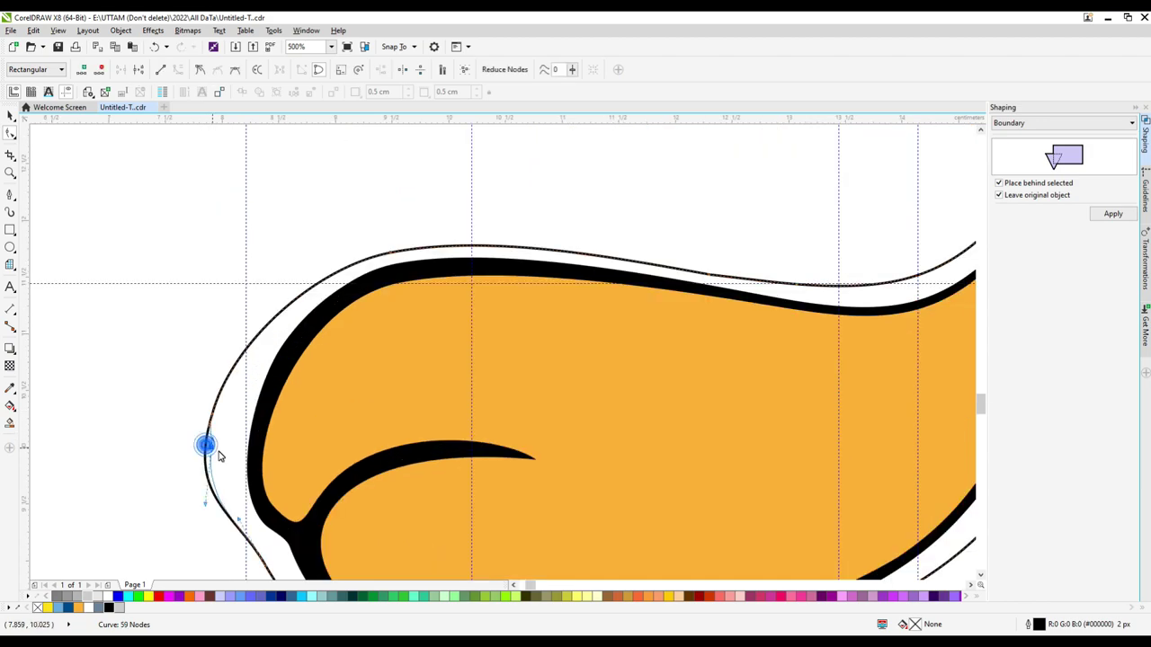
double_click(218, 452)
scroll(468, 317, "down", 2)
double_click(576, 291)
Step: Round the contour over the tail's tip, tidy its remaining nodes and deselect the contour
scroll(437, 301, "down", 3)
scroll(437, 301, "up", 3)
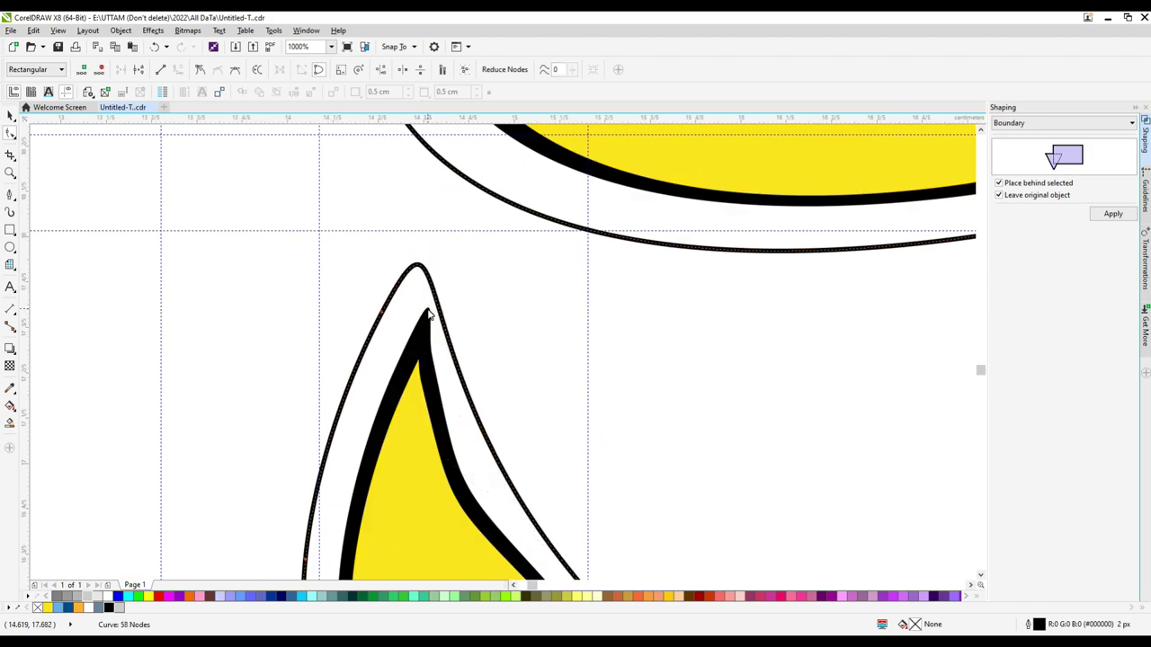
scroll(692, 387, "down", 5)
scroll(693, 382, "up", 3)
scroll(603, 558, "down", 3)
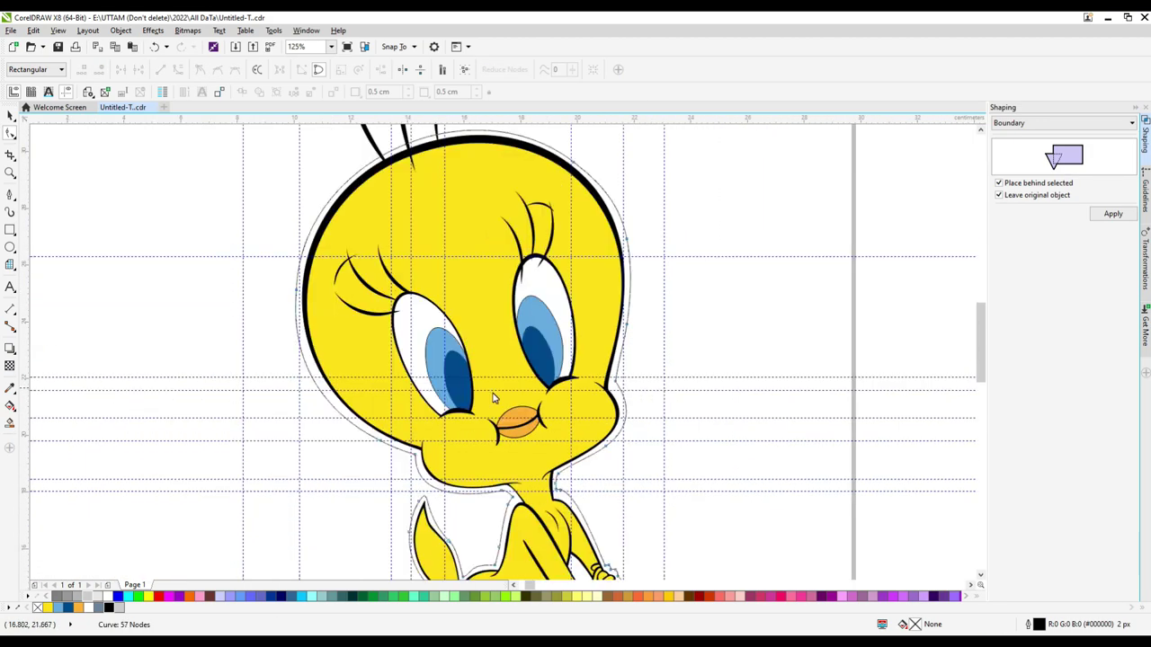
left_click(10, 423)
key("F5")
scroll(476, 479, "up", 4)
scroll(630, 372, "down", 3)
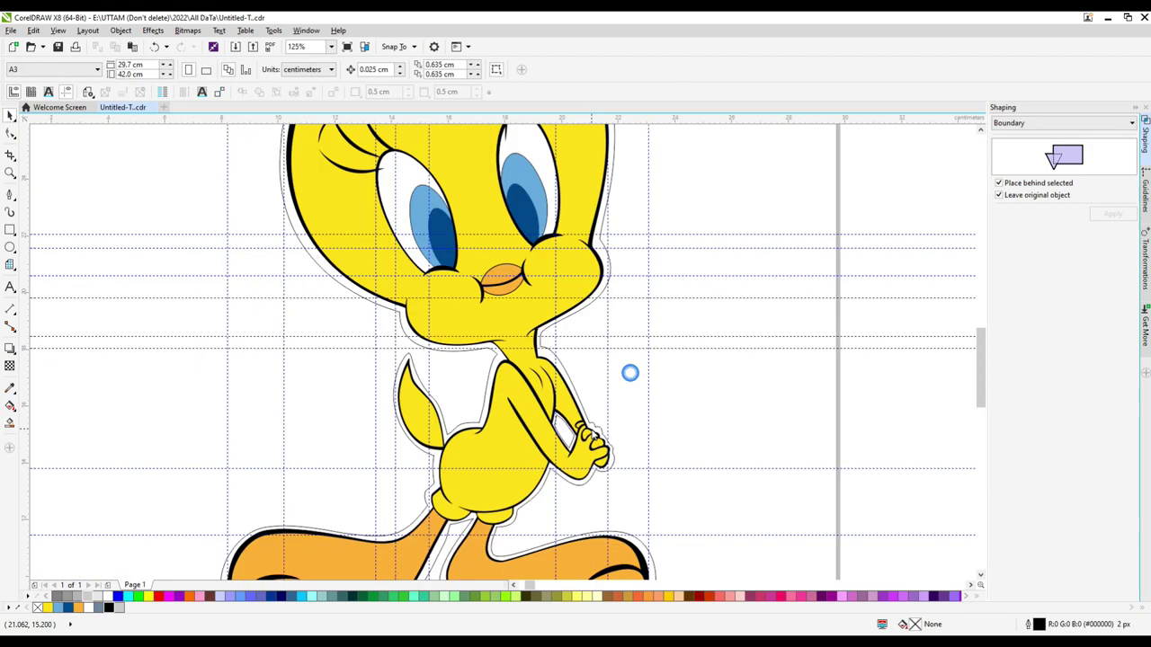
Step: Outline a curved shading shape about 6.3 cm wide inside the left foot, following its toes and ankle
scroll(409, 461, "up", 1)
scroll(431, 449, "up", 2)
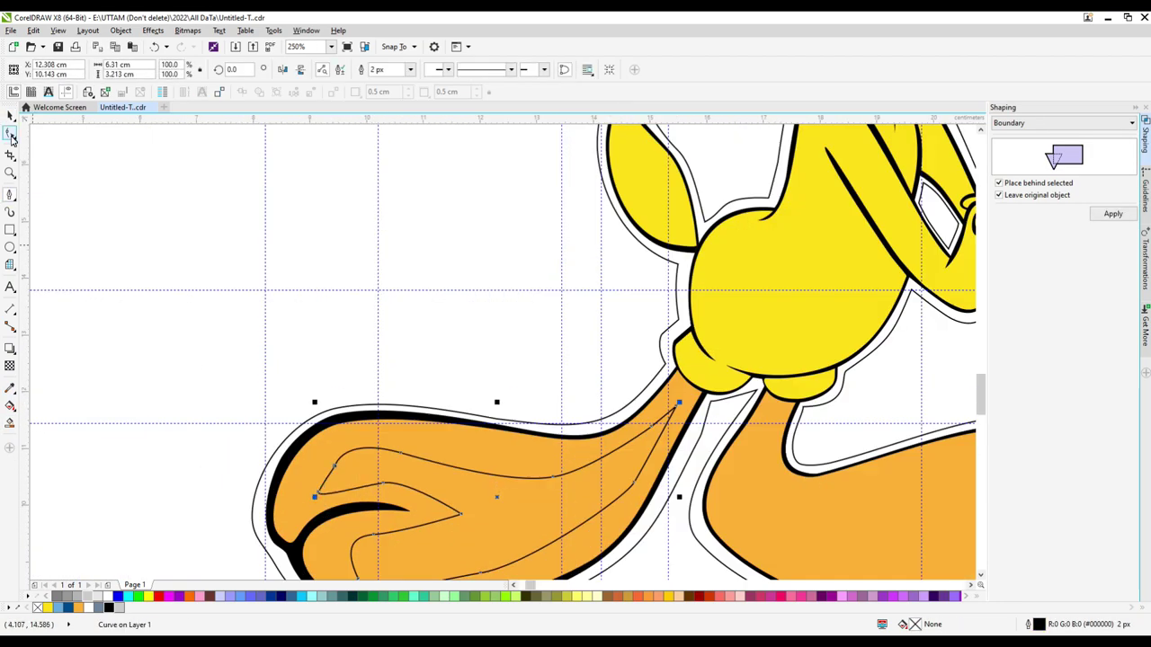
scroll(540, 480, "down", 2)
scroll(585, 399, "down", 1)
Step: Outline shading shapes inside the belly and along the front arm to the elbow, smoothing the arm shape's curves
key("F5")
scroll(637, 497, "up", 3)
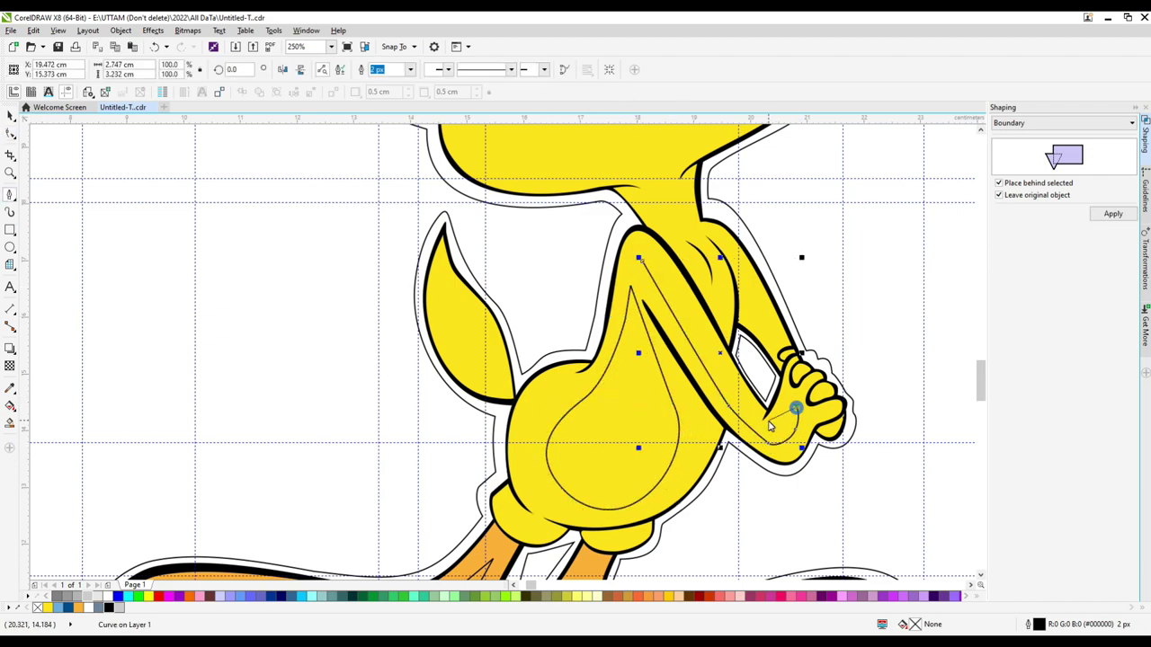
scroll(637, 257, "up", 4)
double_click(651, 259)
scroll(691, 419, "down", 6)
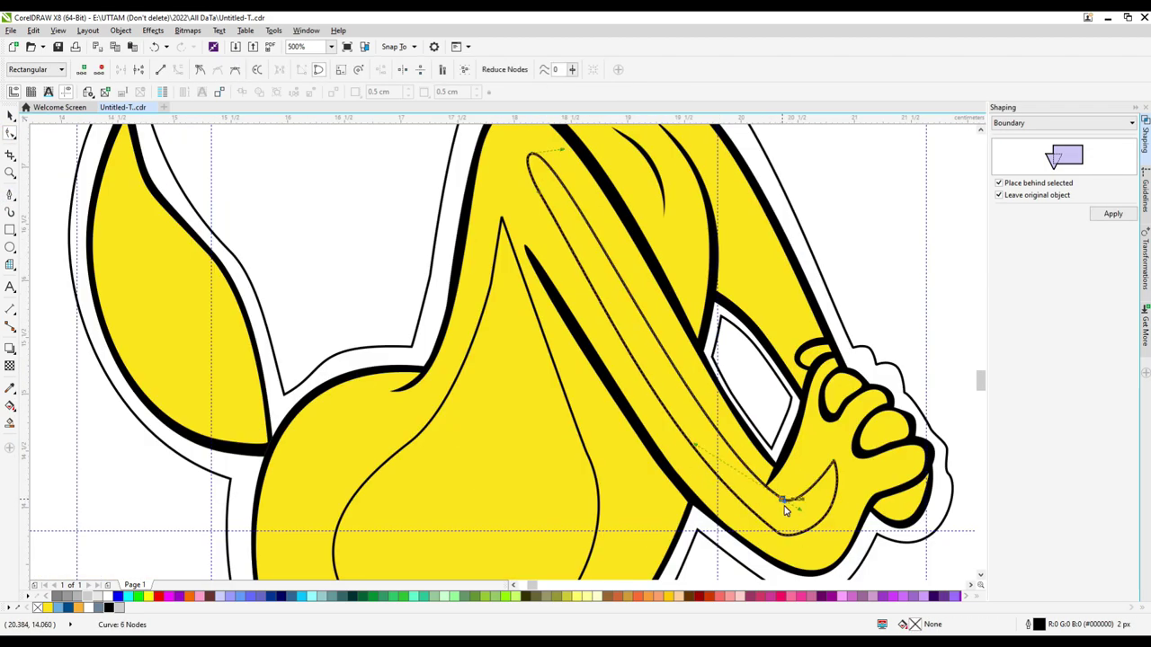
scroll(659, 381, "down", 3)
Step: Place a circle about 1.38 cm wide on the left cheek and fill it with yellow #F7DA00
key("F7")
left_click_drag(580, 306, 640, 364)
scroll(617, 347, "up", 2)
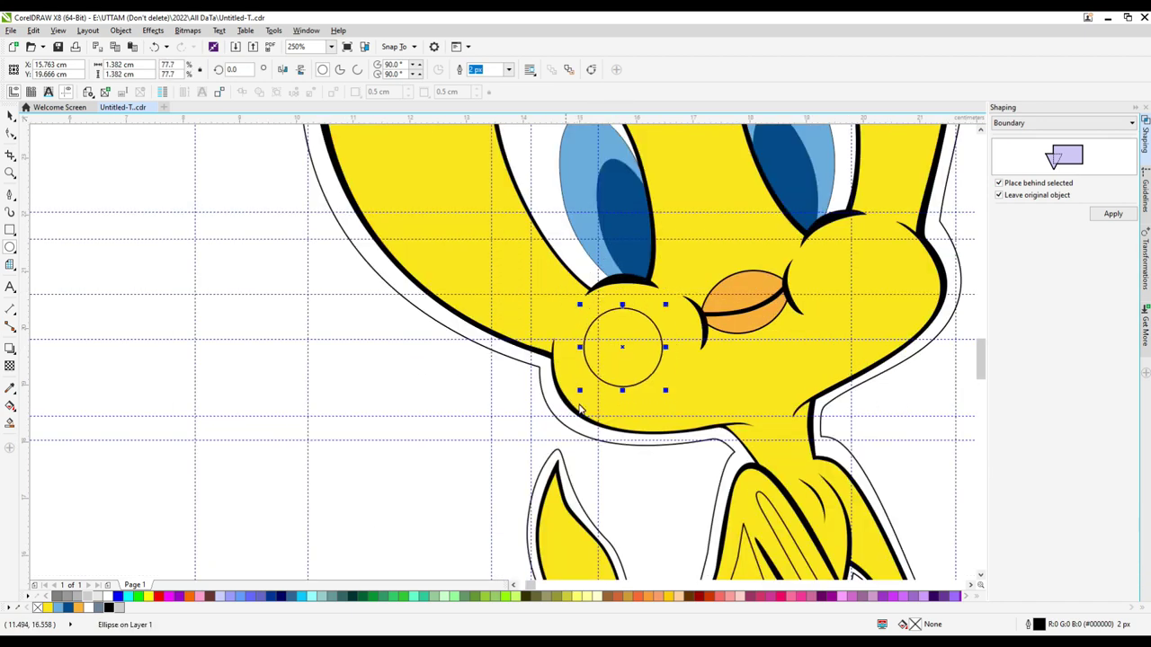
scroll(617, 348, "down", 2)
key("shift+F11")
key("Return")
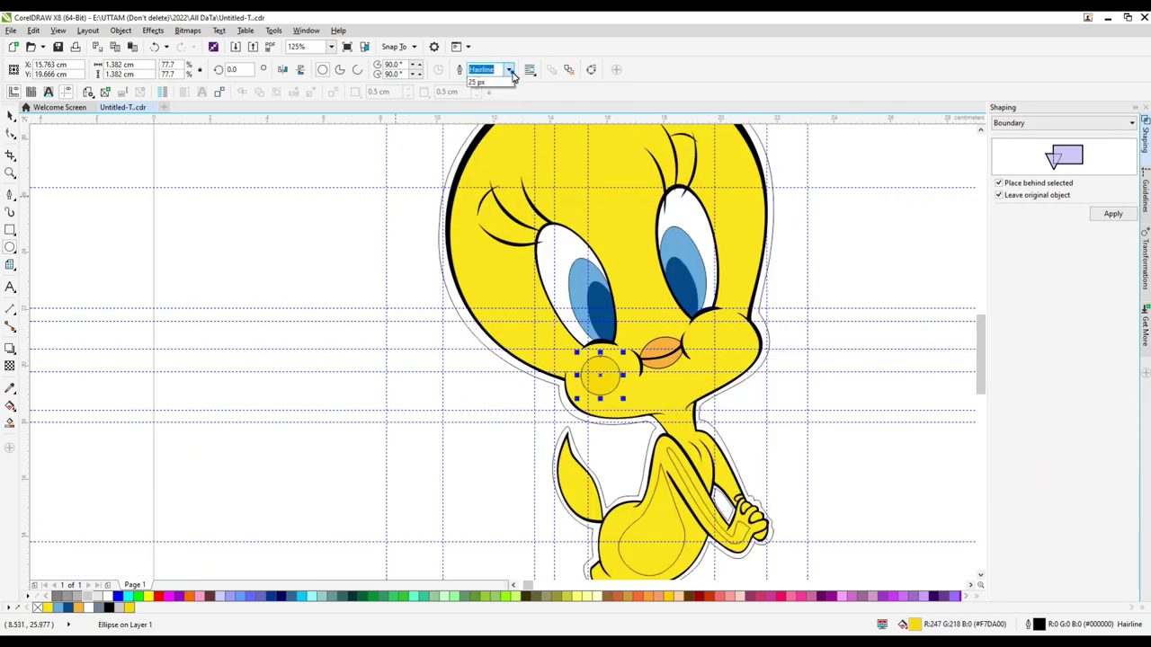
Step: Remove the cheek circle's outline, colour the tail shading deeper yellow, and fill the left foot's shading with outline-free brown #C2821B
scroll(566, 360, "up", 2)
scroll(566, 360, "down", 2)
scroll(468, 465, "up", 2)
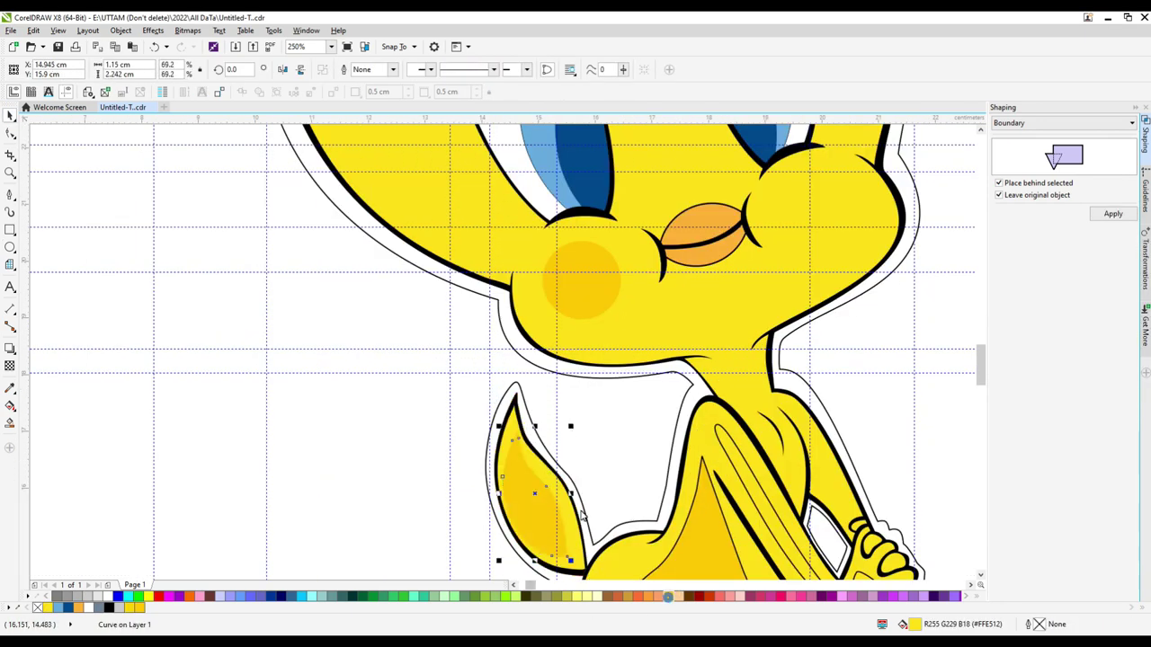
scroll(570, 552, "down", 4)
left_click(539, 496)
key("shift+F11")
key("Return")
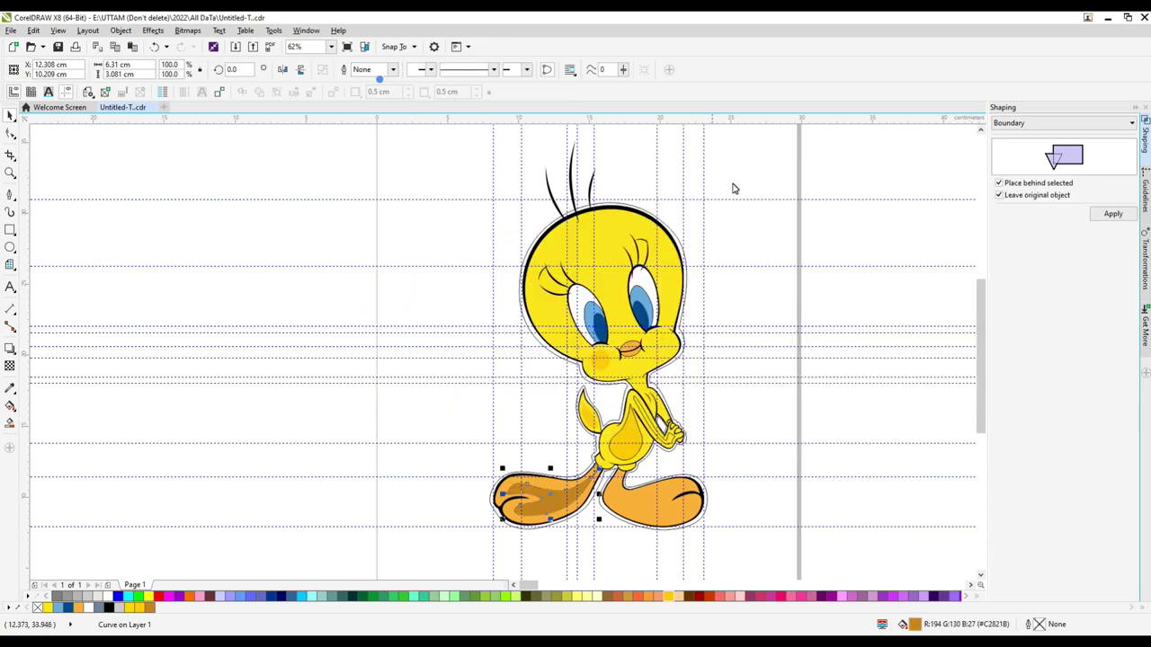
Step: Fill the contour surrounding the bird with grey and remove the outlines from it and the belly shading
left_click(202, 480)
left_click(513, 504)
scroll(512, 503, "up", 4)
scroll(957, 347, "down", 4)
left_click(957, 347)
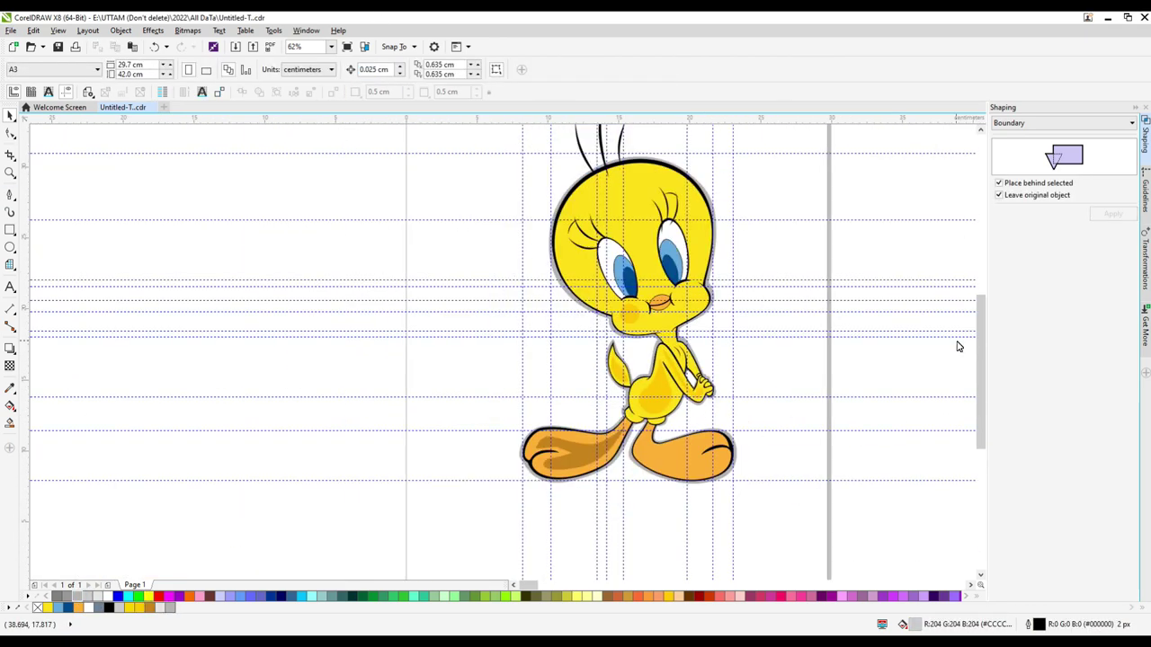
Step: Convert the three hair strands on top of the head to bitmaps and soften them with a slight blur
scroll(863, 171, "up", 1)
scroll(717, 260, "up", 2)
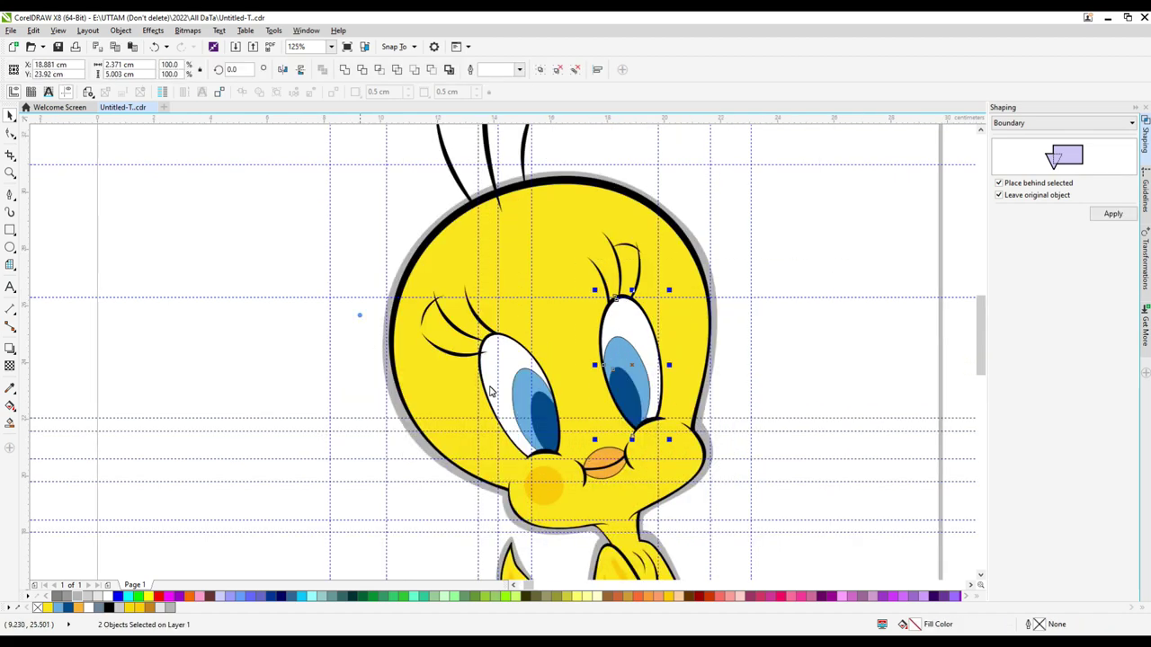
scroll(730, 434, "down", 2)
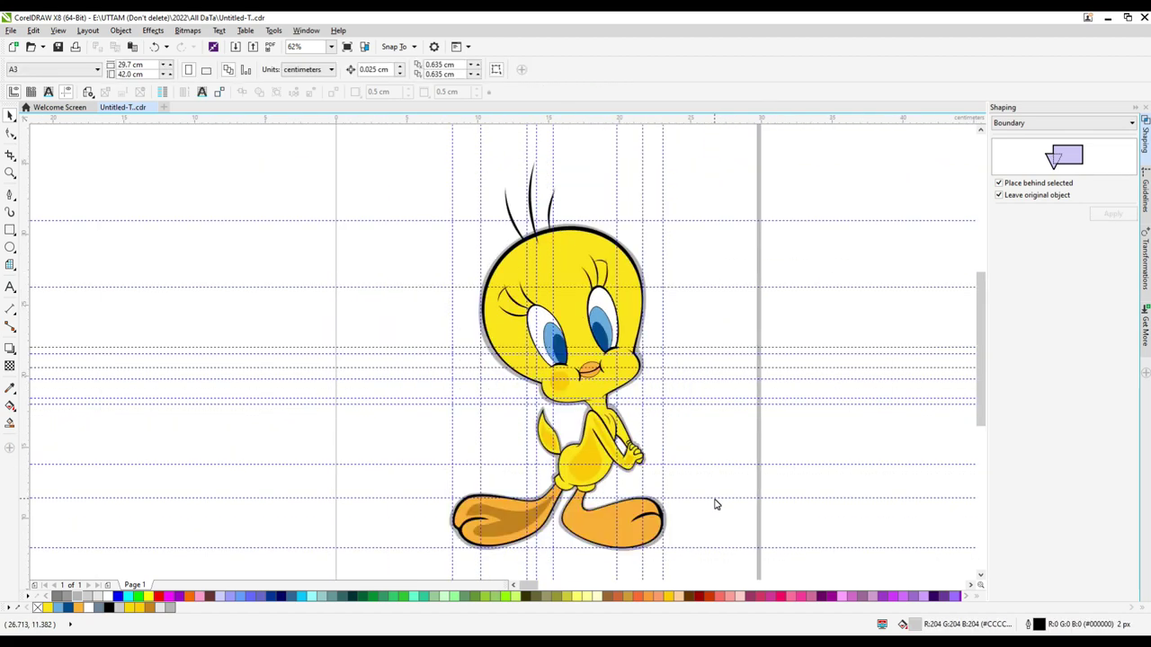
left_click(621, 432)
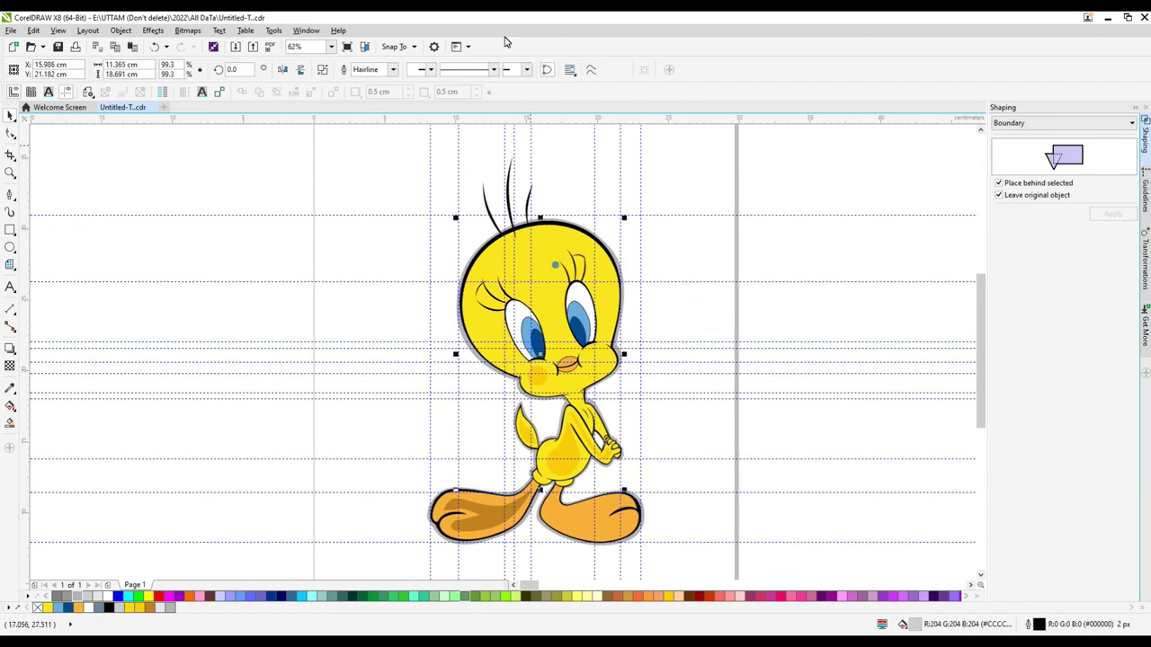
scroll(531, 286, "up", 3)
scroll(530, 286, "down", 3)
left_click(187, 31)
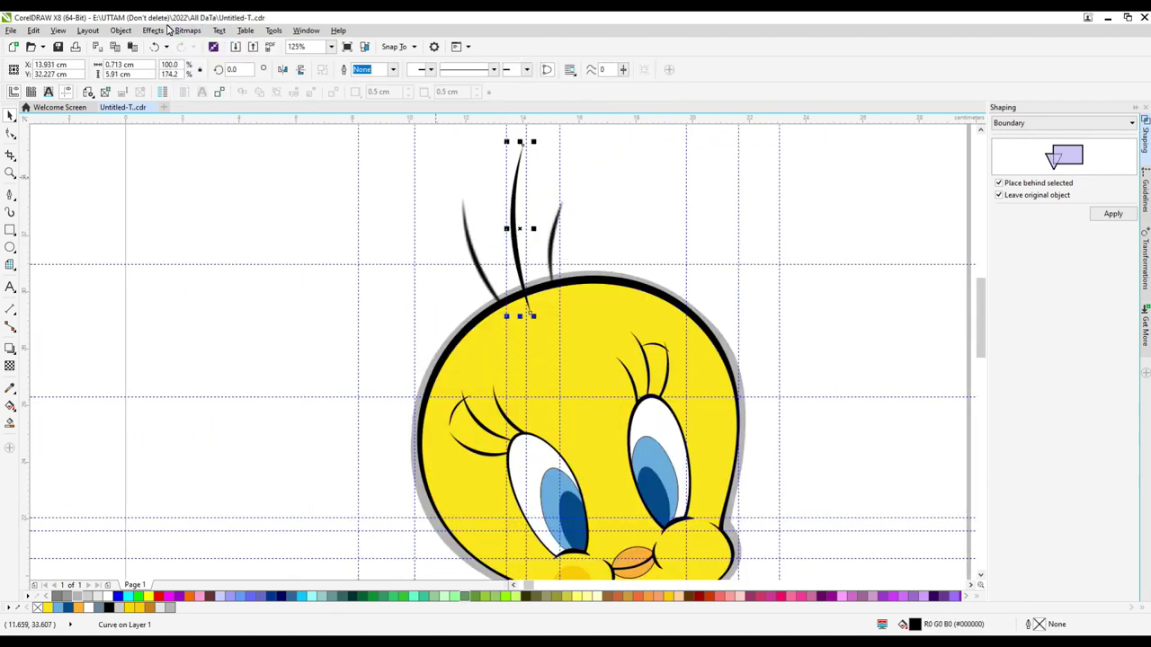
left_click(187, 30)
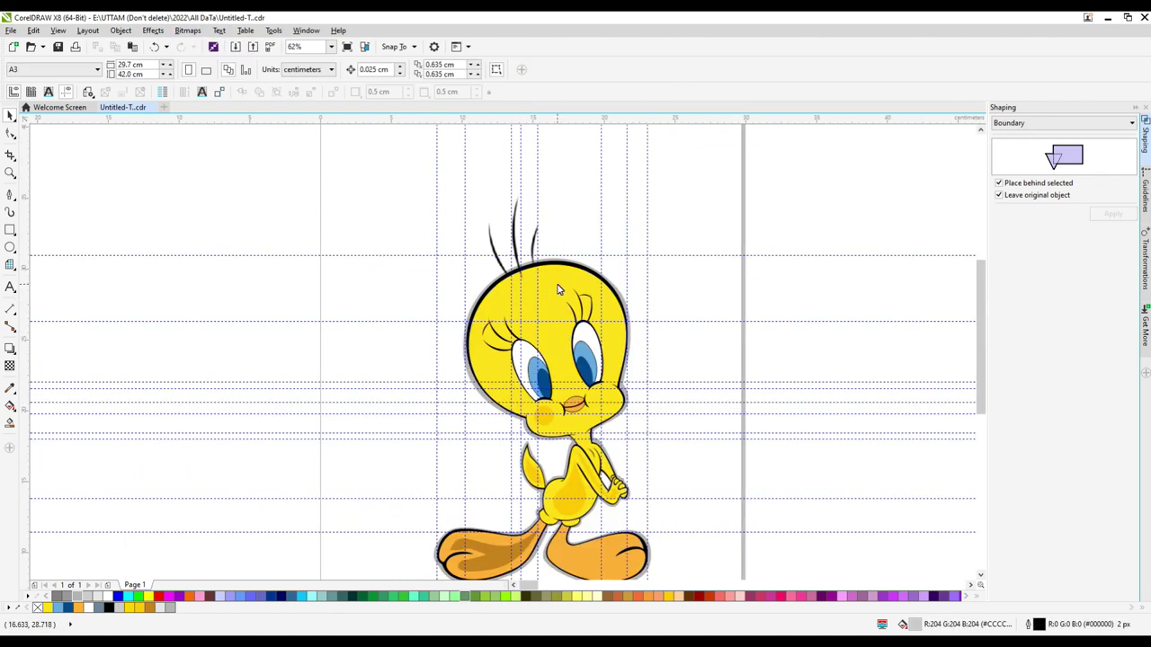
scroll(594, 321, "up", 3)
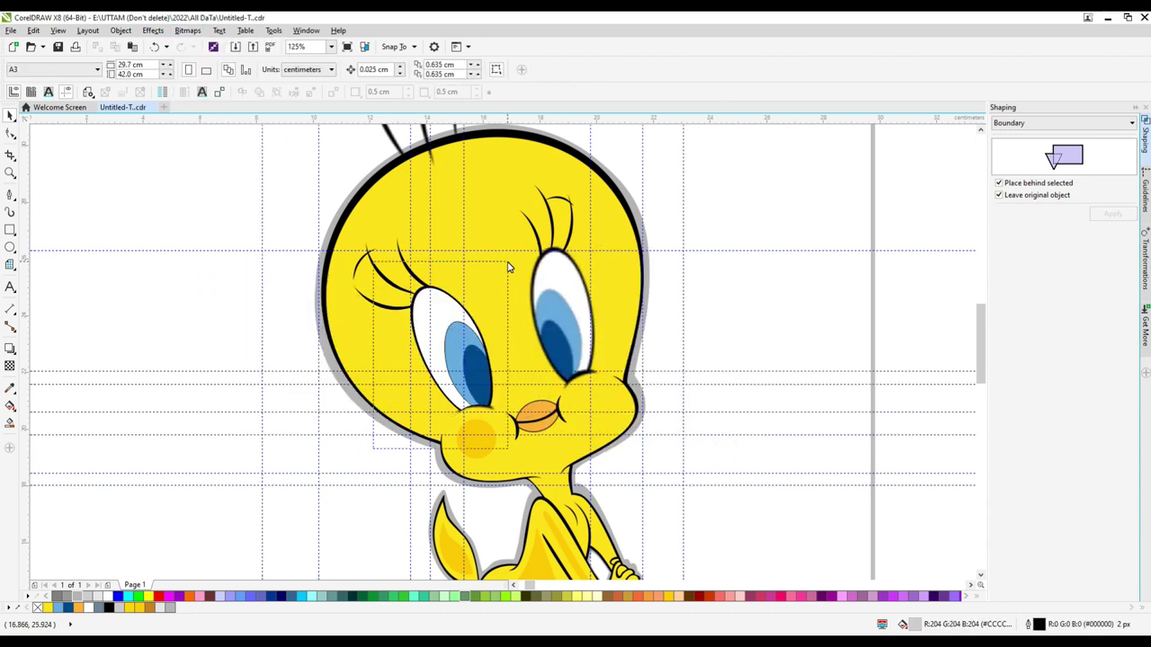
scroll(508, 267, "up", 3)
scroll(630, 276, "down", 3)
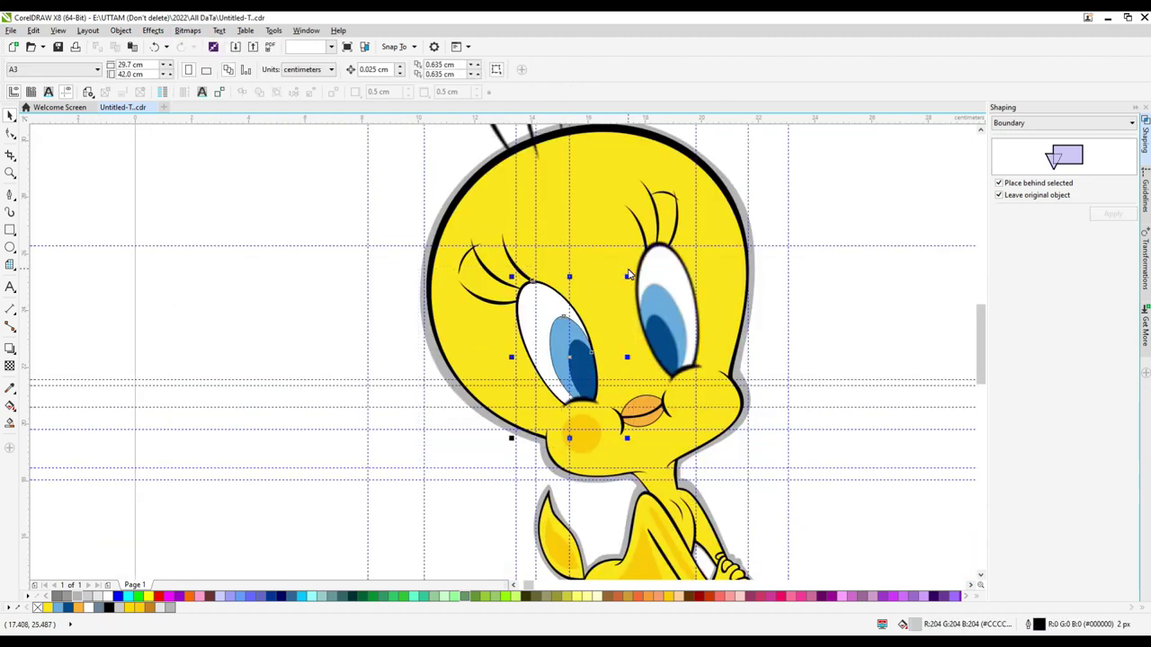
left_click(569, 363)
left_click_drag(618, 393, 617, 394)
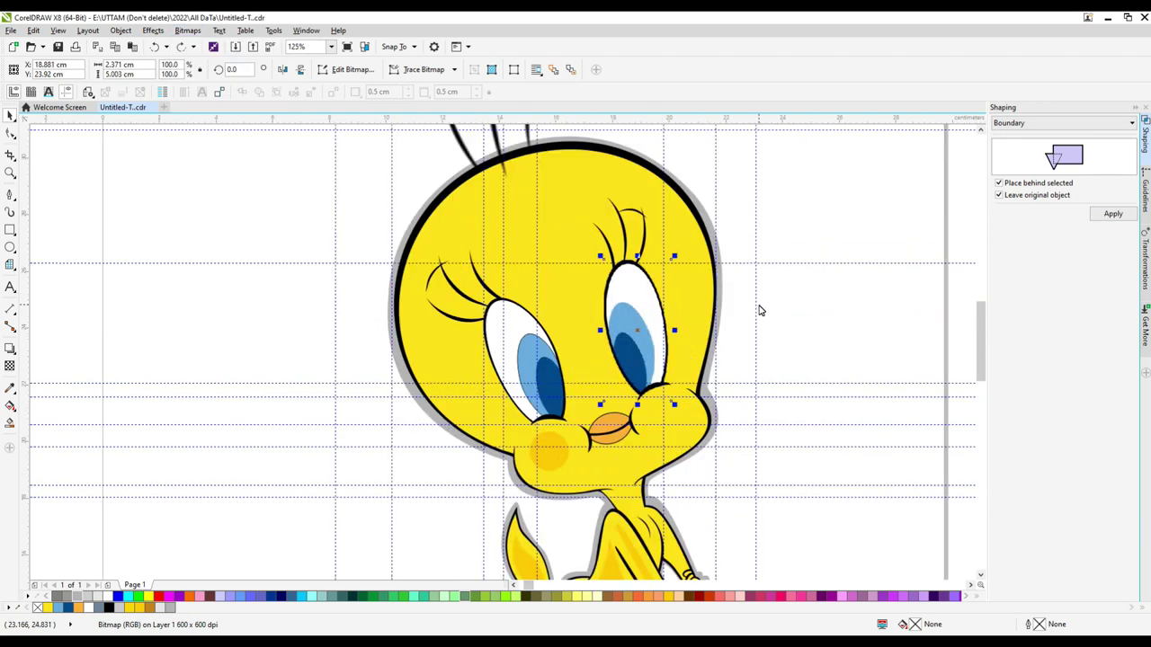
Step: Remove the iris outlines in both eyes, convert each eye's shapes to a bitmap and soften it with a blur
scroll(648, 295, "up", 3)
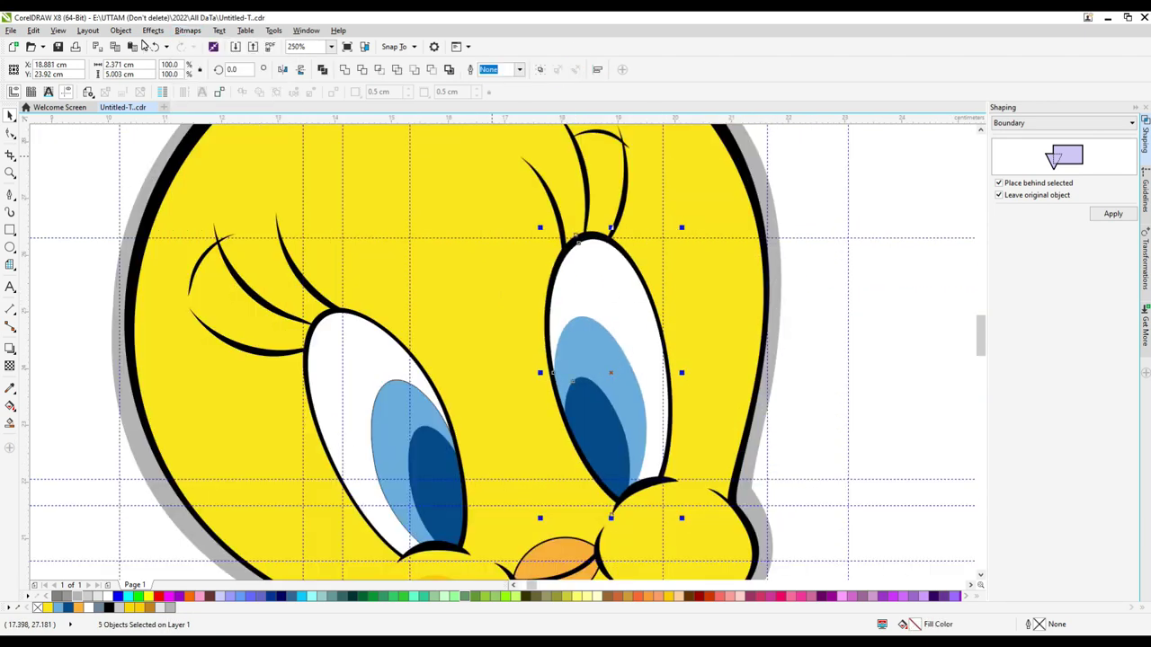
left_click(187, 30)
left_click(606, 351)
scroll(607, 351, "down", 2)
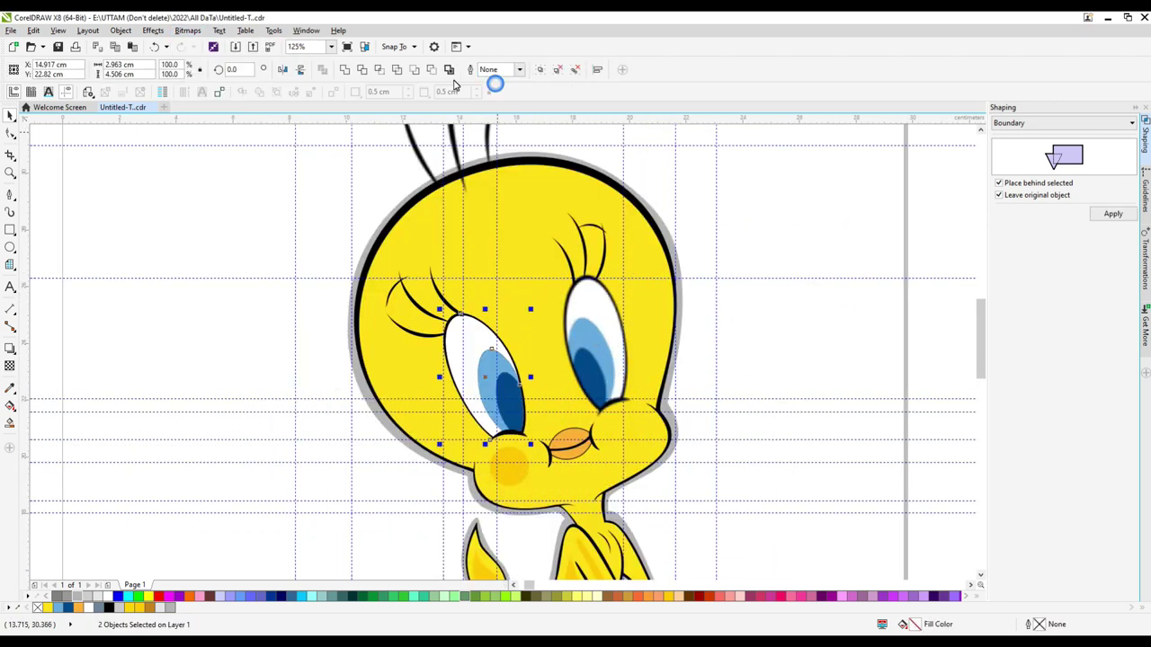
left_click(187, 30)
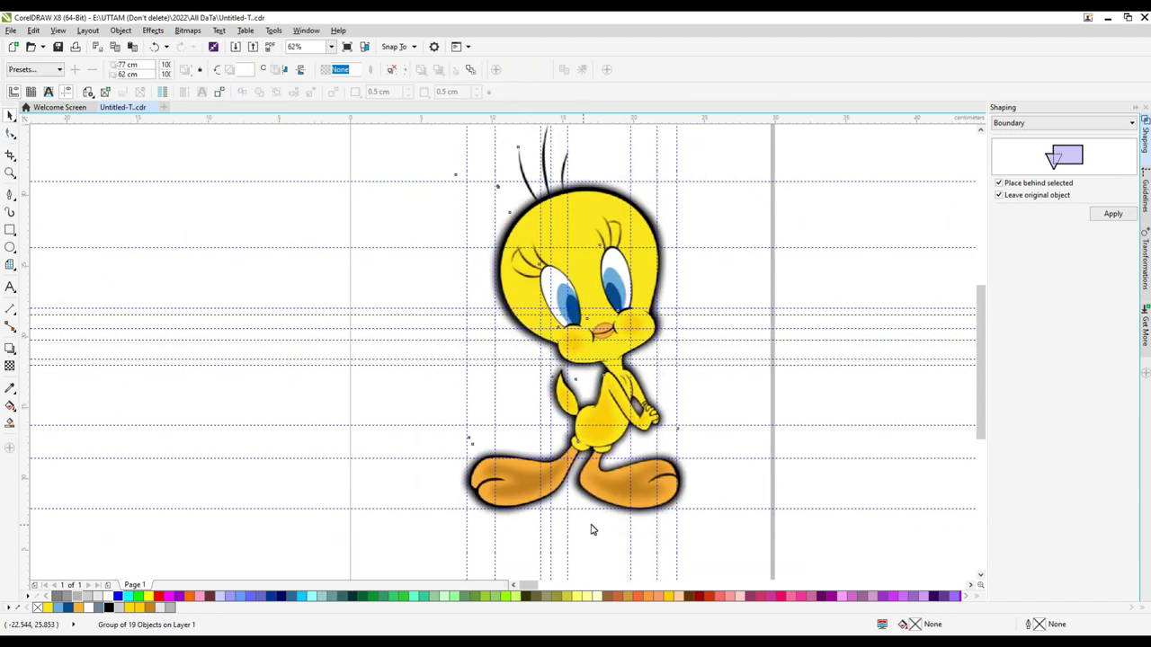
Step: Cast a soft drop shadow on the ground beneath the grouped bird's feet
left_click_drag(591, 530, 663, 442)
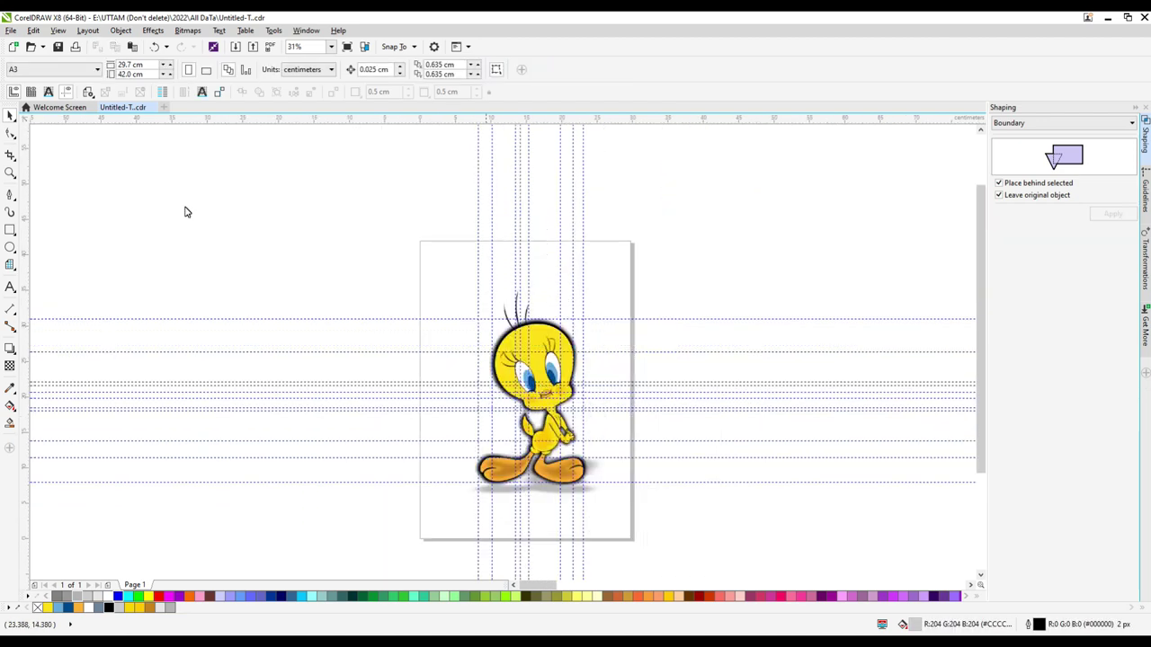